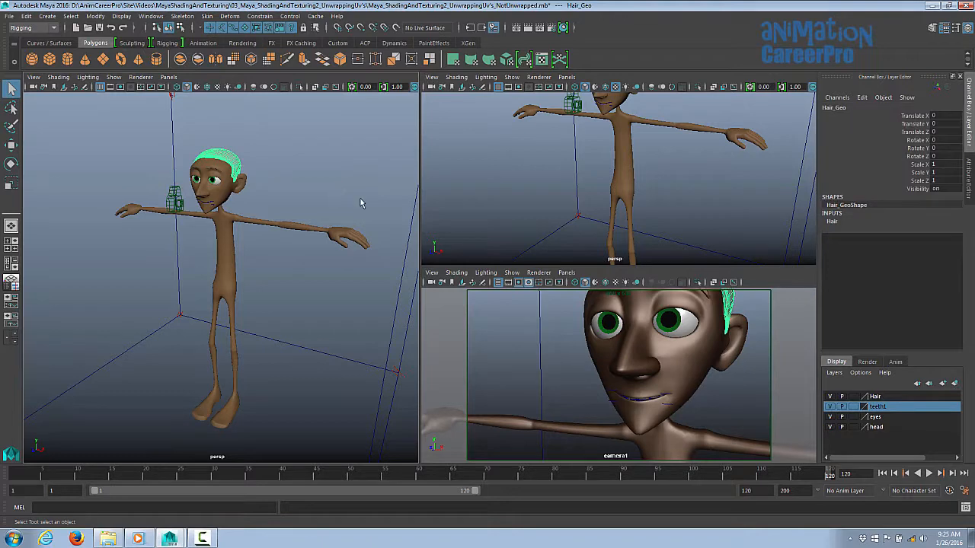
Hide the Hair, teeth1 and eyes display layers so only the character's body geometry stays shown
left_click_drag(362, 203, 360, 204, "alt")
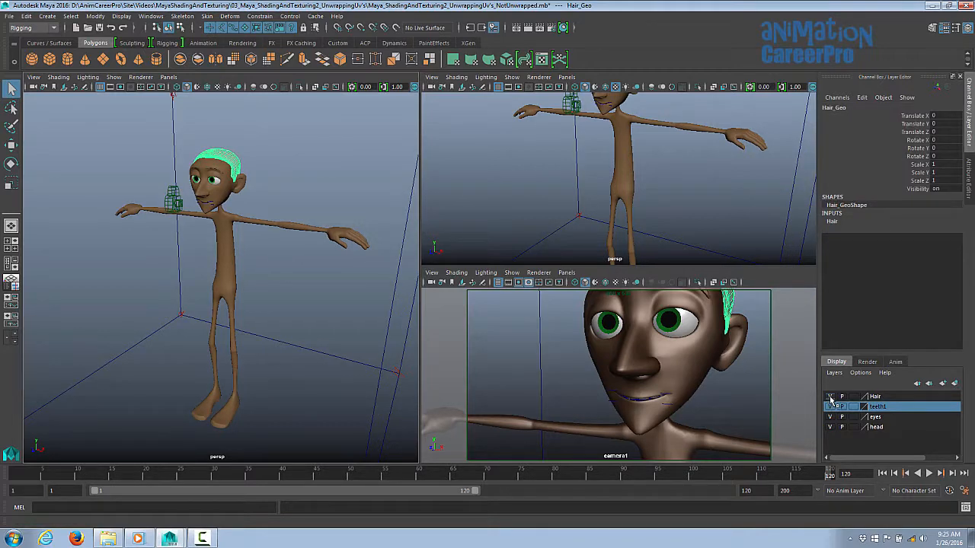
left_click(831, 397)
scroll(323, 257, "up", 5)
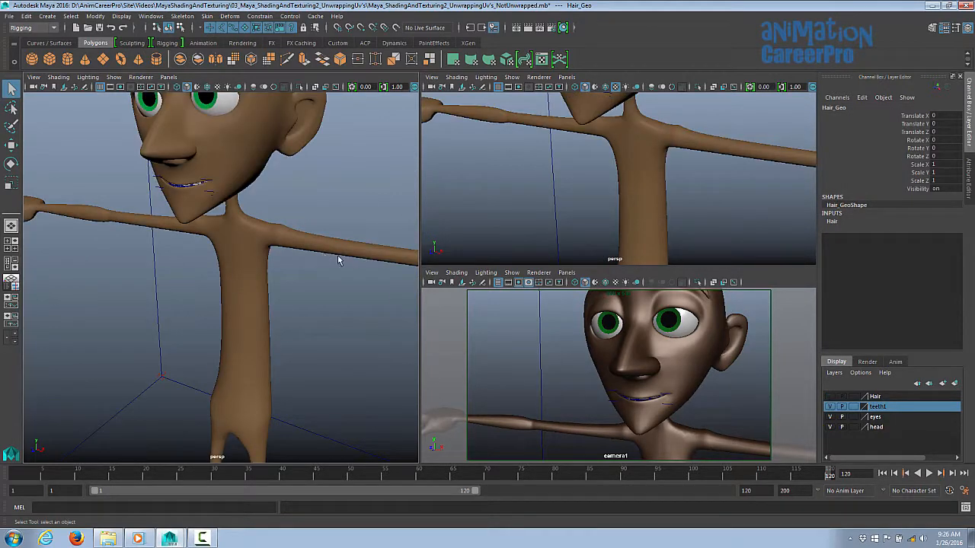
left_click(830, 408)
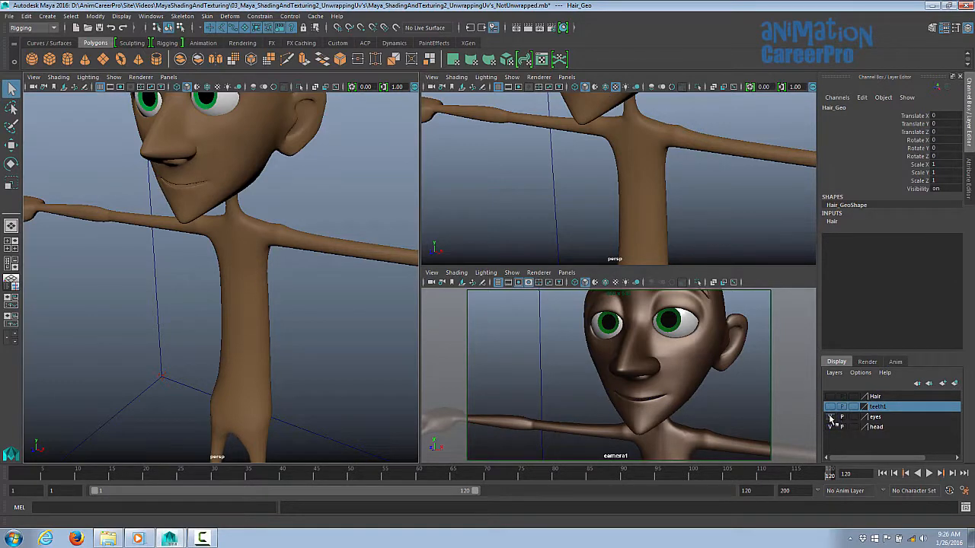
left_click(830, 418)
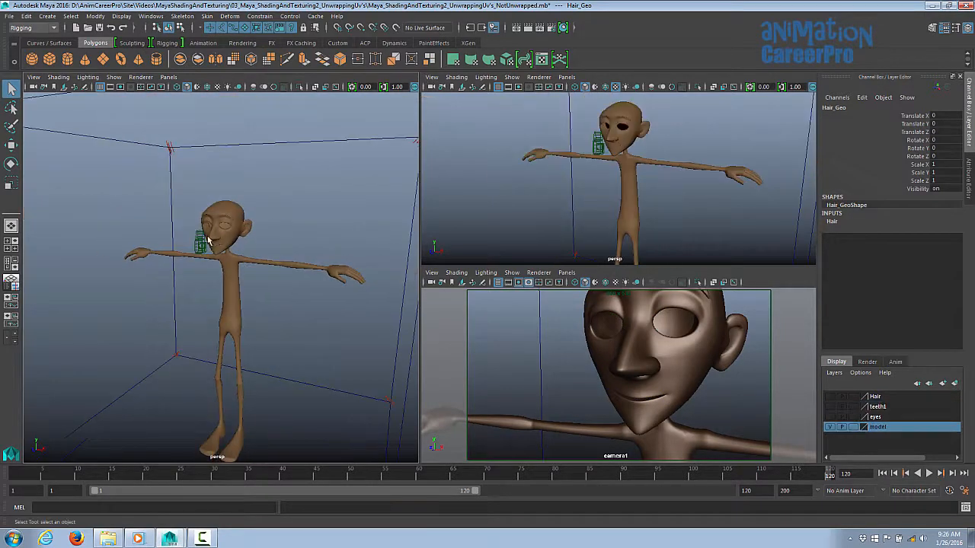
Clear the current selection and open the Hypergraph Hierarchy window
left_click_drag(207, 241, 266, 153, "alt")
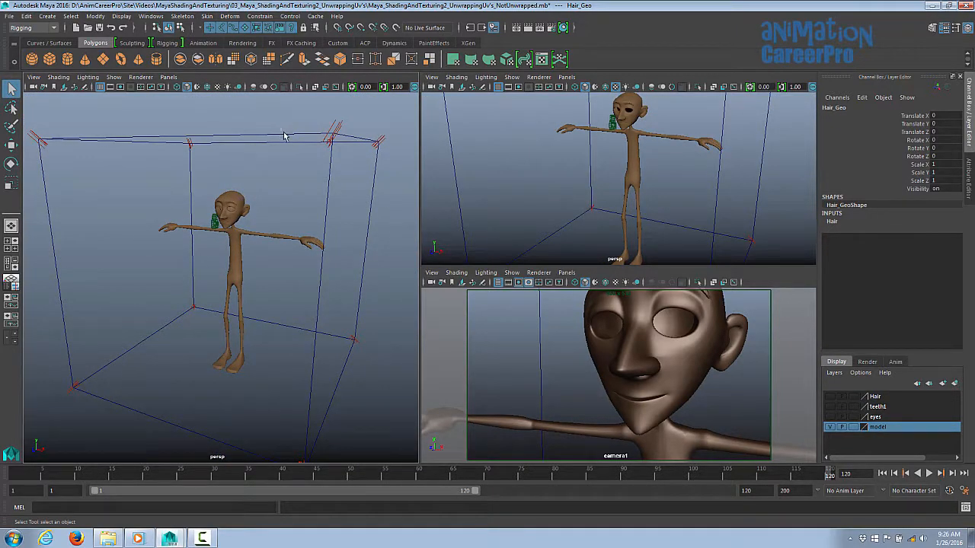
left_click(287, 138)
left_click(151, 16)
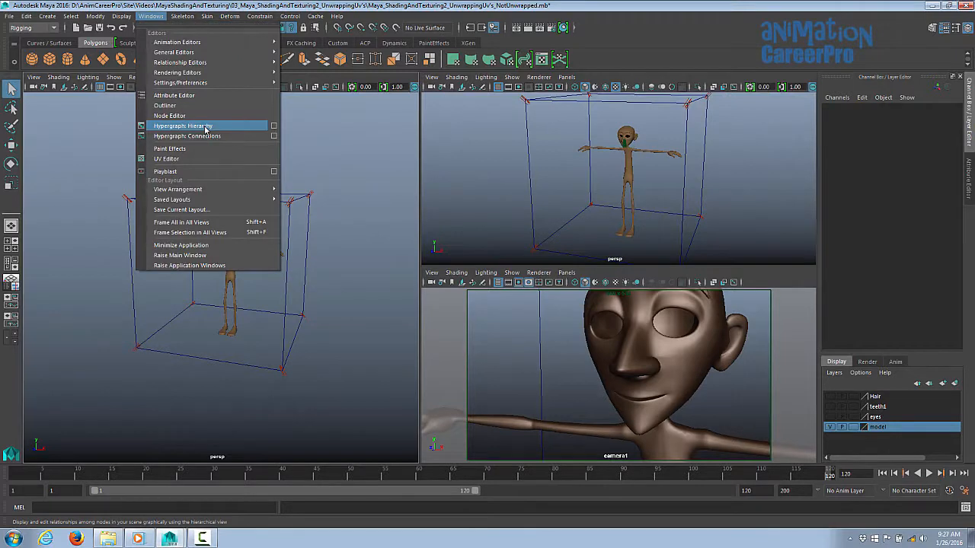
left_click(205, 130)
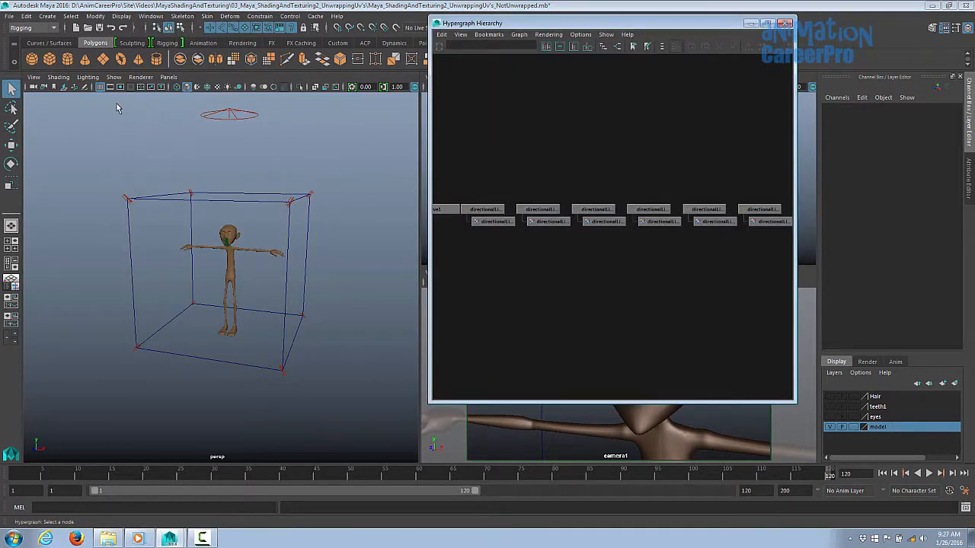
Select the light rig's curve, directional lights and spotlight, and put them in a new display layer named lightrig
left_click_drag(116, 108, 358, 212)
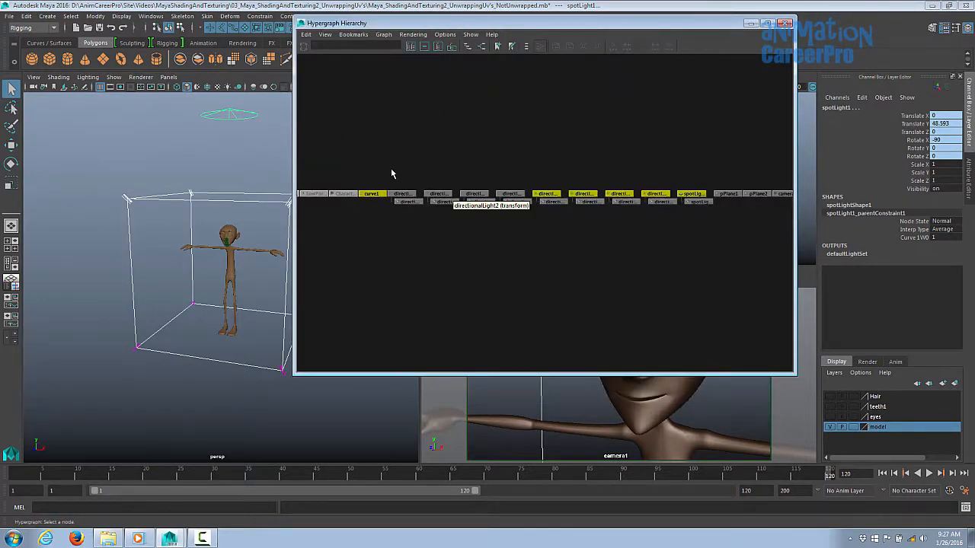
left_click_drag(397, 173, 701, 242)
left_click_drag(366, 184, 376, 209, "shift")
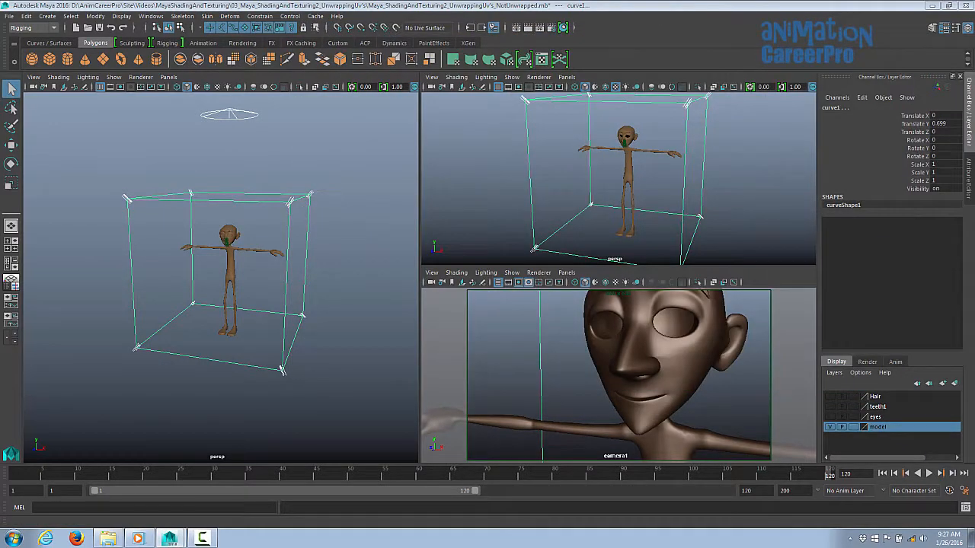
left_click(956, 385)
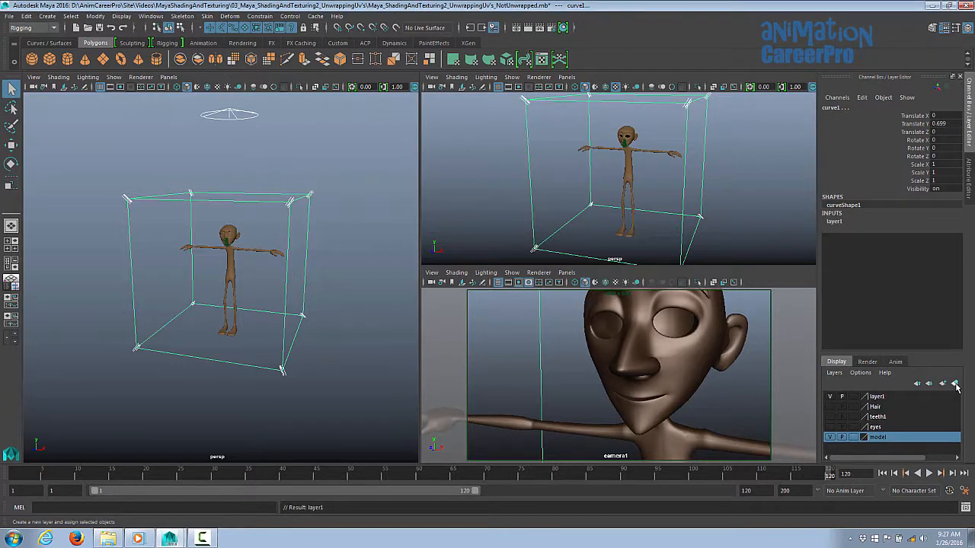
double_click(878, 396)
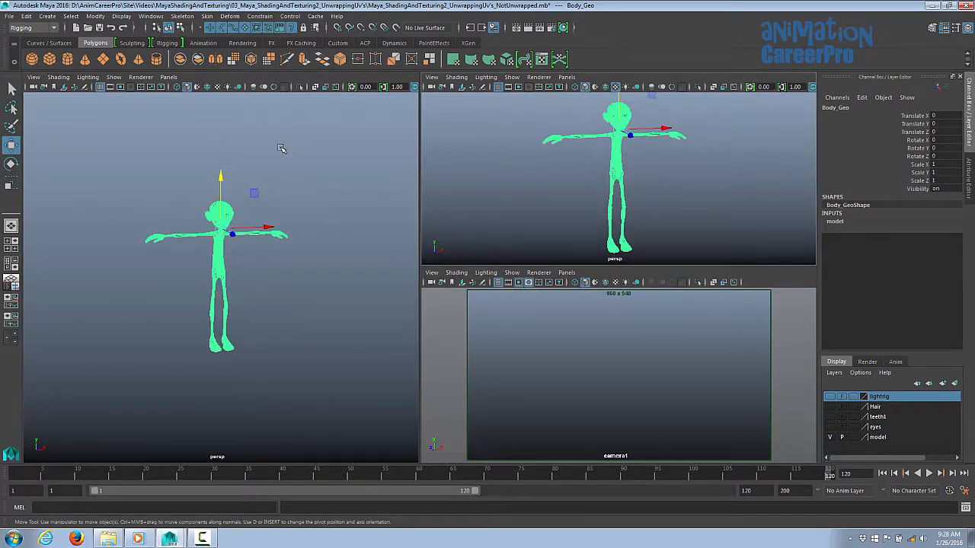
Show the UV Editor in the large viewport in place of its perspective view, with the body's UVs framed
left_click(170, 77)
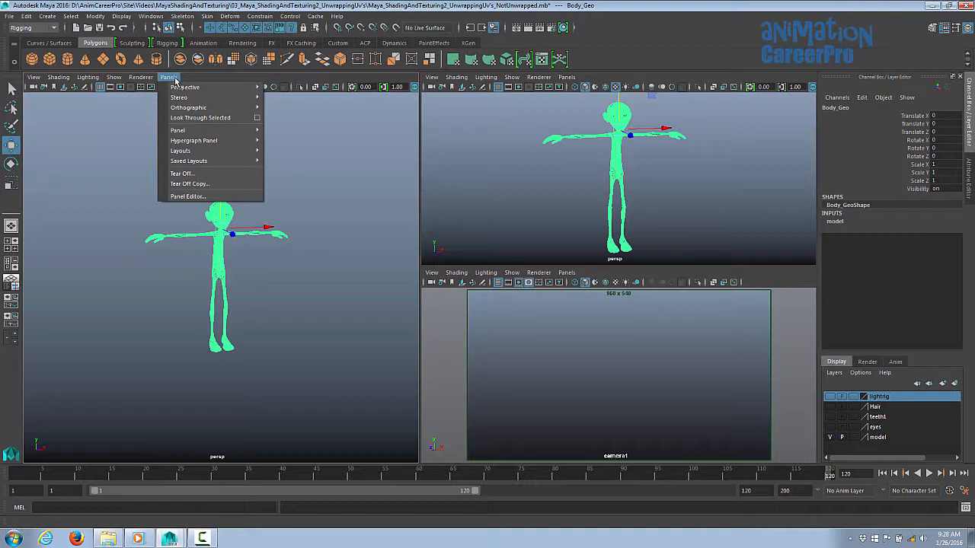
mouse_move(210, 135)
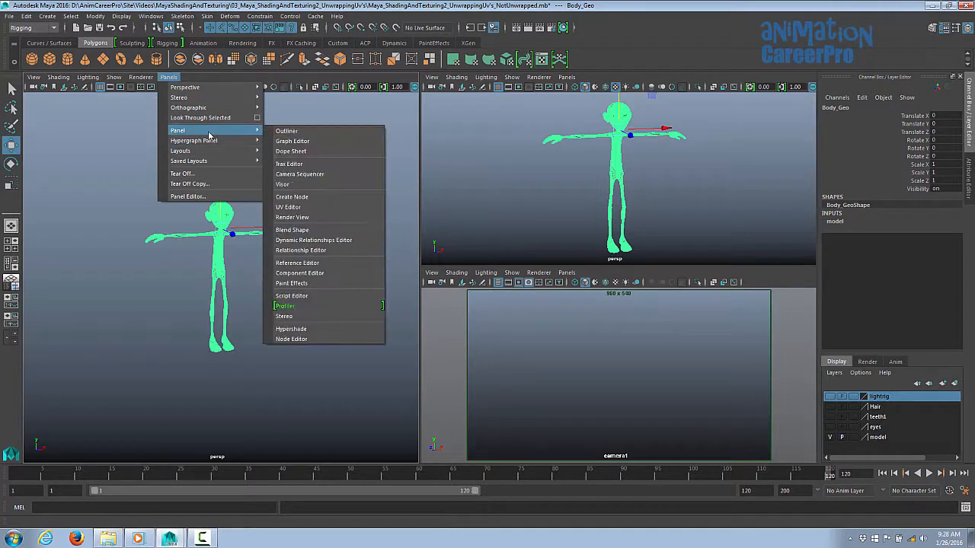
left_click(289, 207)
right_click_drag(296, 211, 374, 240, "alt")
middle_click_drag(343, 176, 333, 231, "alt")
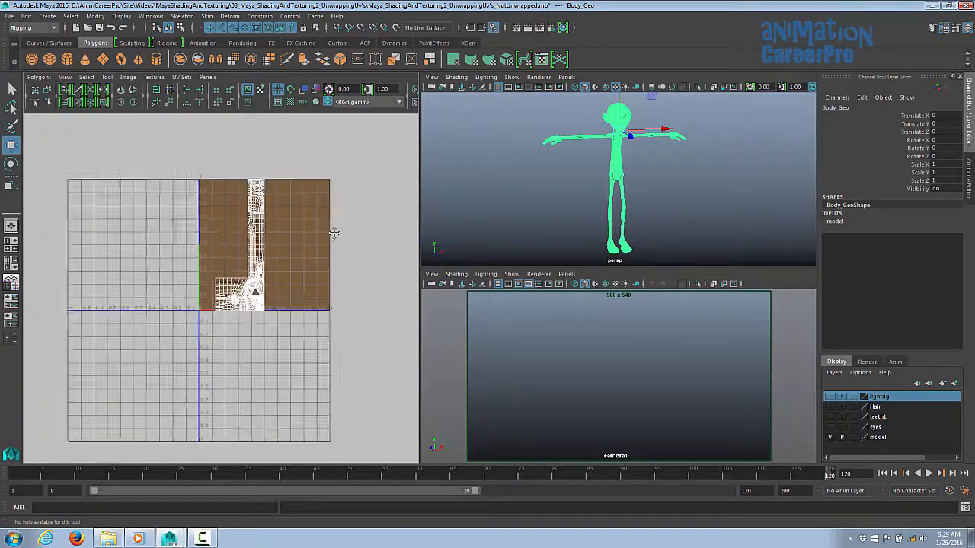
right_click_drag(333, 230, 363, 222, "alt")
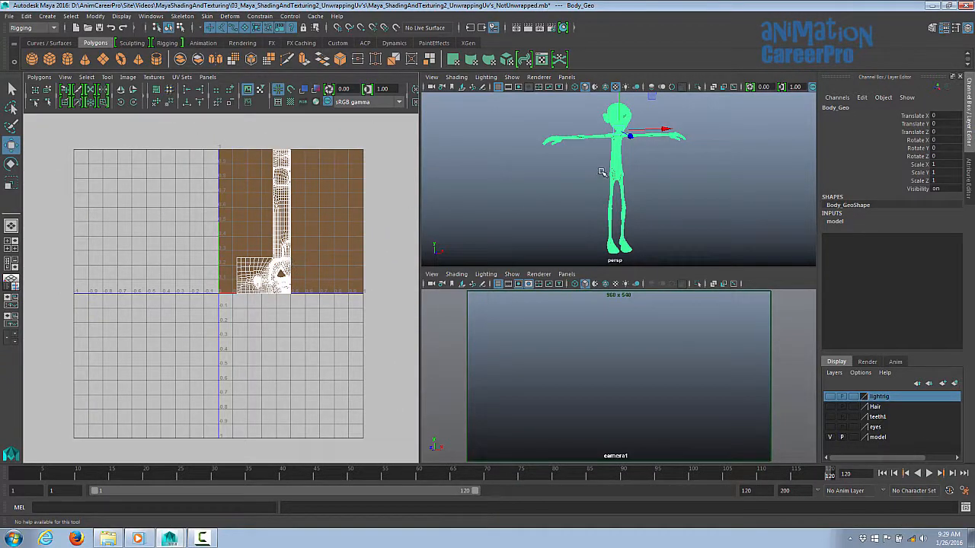
Change the camera1 viewport to the front view, framed on the character's upper body
left_click_drag(609, 134, 618, 212, "alt")
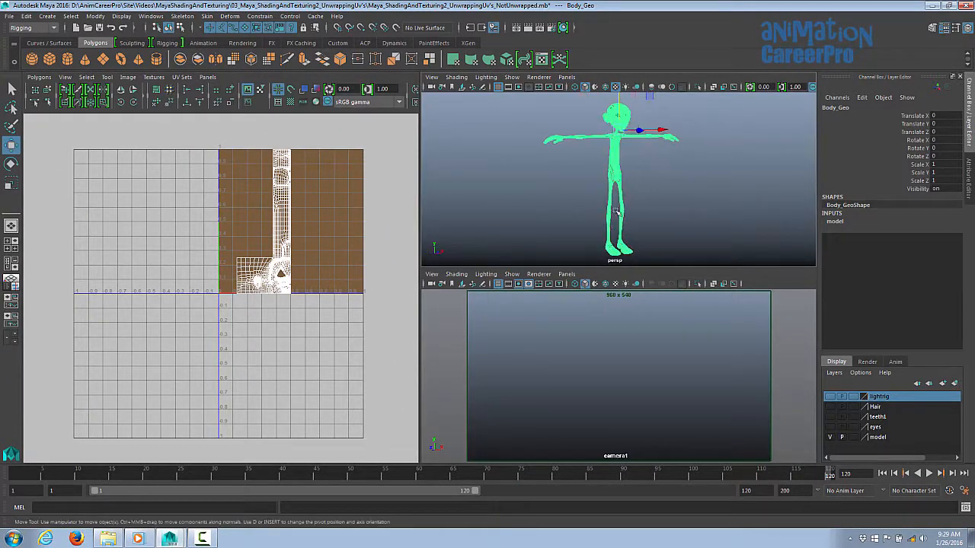
left_click(568, 275)
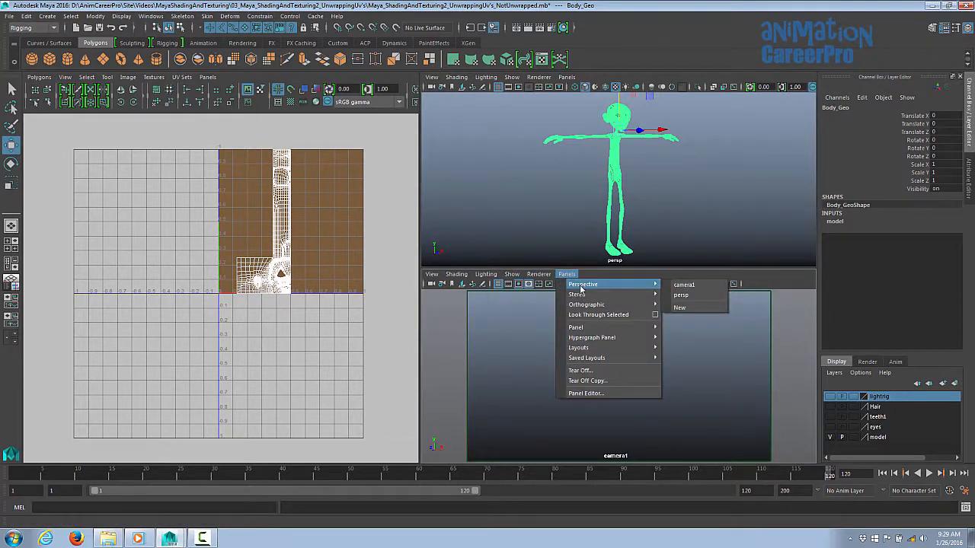
left_click(704, 320)
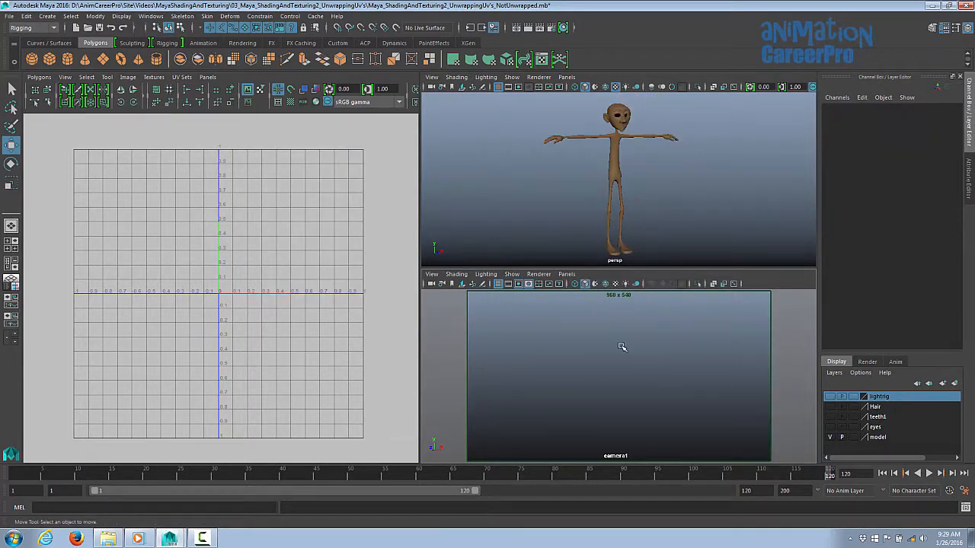
key("space")
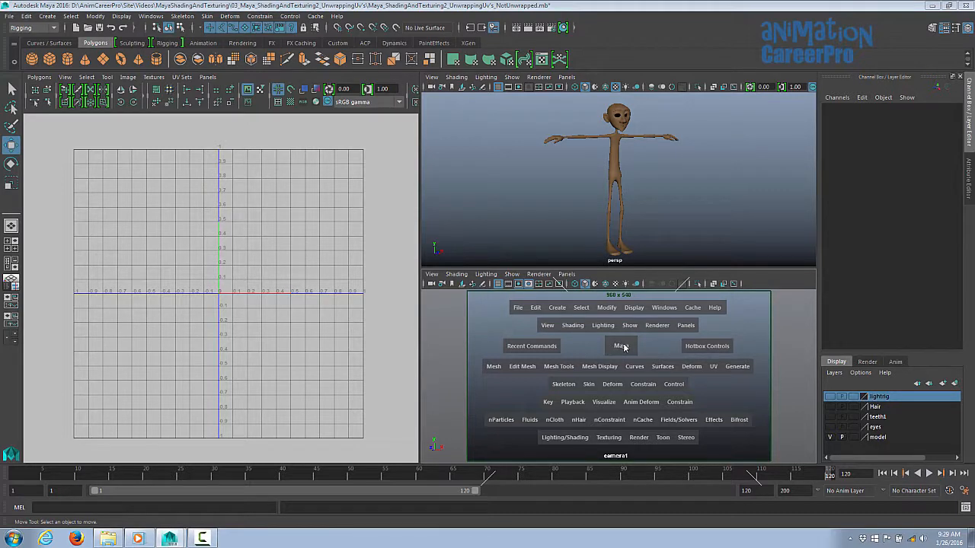
left_click(623, 347)
left_click_drag(624, 344, 635, 373)
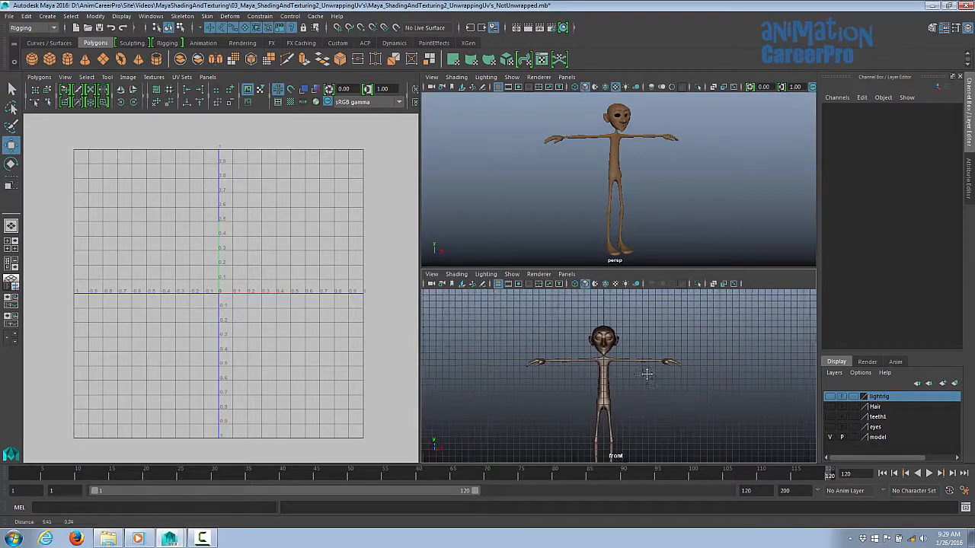
middle_click_drag(670, 373, 728, 370, "alt")
right_click_drag(727, 369, 825, 381, "alt")
middle_click_drag(751, 351, 728, 372, "alt")
Select the body mesh in the perspective view and switch it to vertex component selection
left_click_drag(699, 190, 739, 190, "alt")
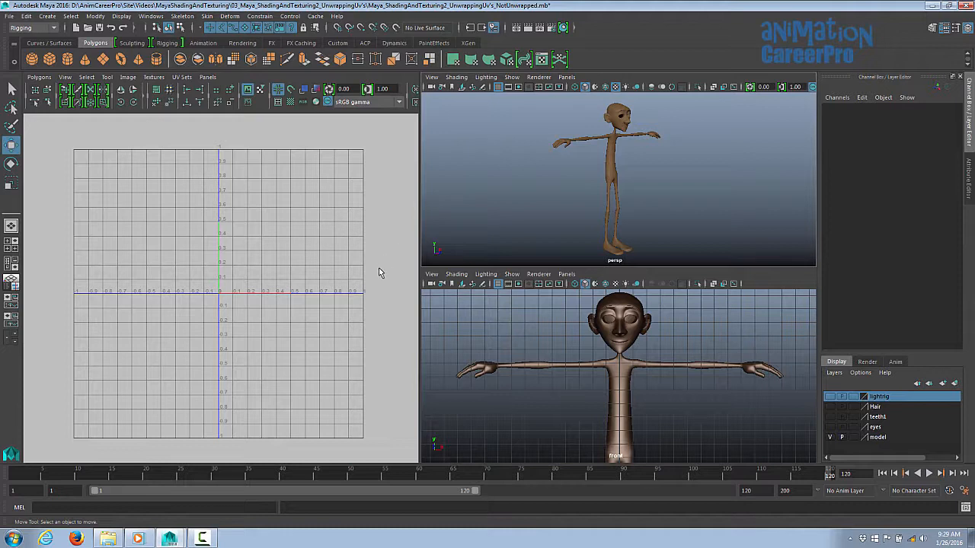
left_click_drag(704, 152, 625, 153, "alt")
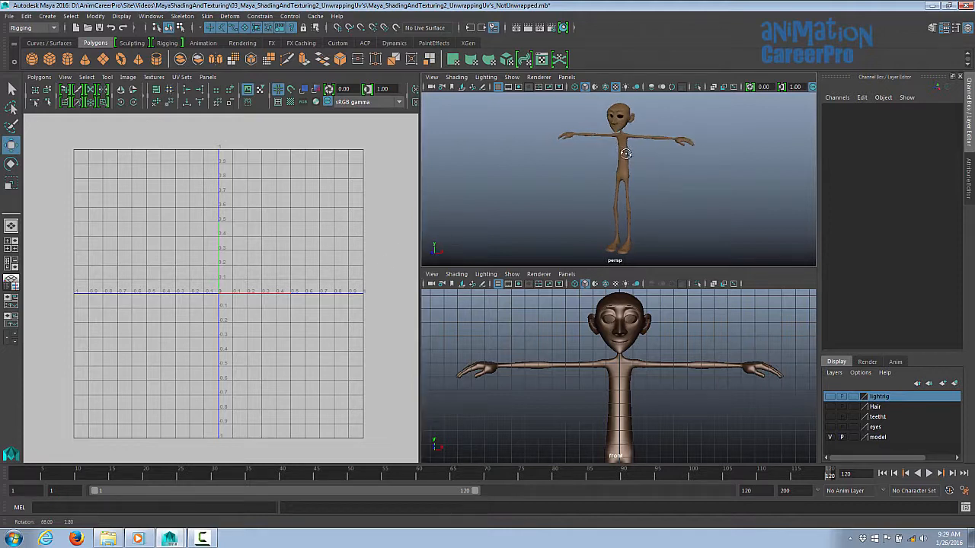
right_click_drag(626, 154, 696, 159, "alt")
middle_click_drag(696, 159, 678, 223, "alt")
right_click_drag(678, 223, 761, 215, "alt")
middle_click_drag(635, 142, 686, 172, "alt")
right_click_drag(686, 173, 748, 167, "alt")
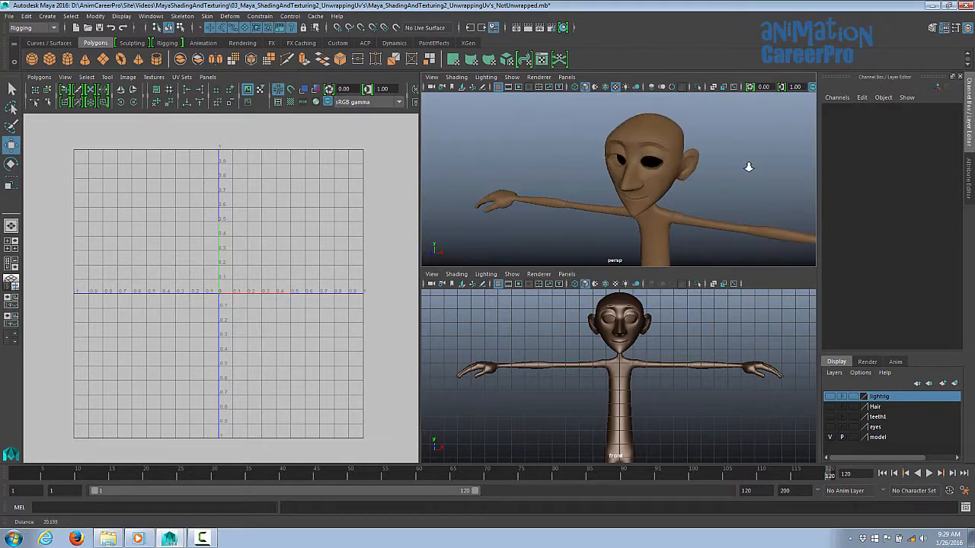
middle_click_drag(749, 167, 728, 175, "alt")
right_click_drag(732, 174, 761, 175, "alt")
left_click(659, 132)
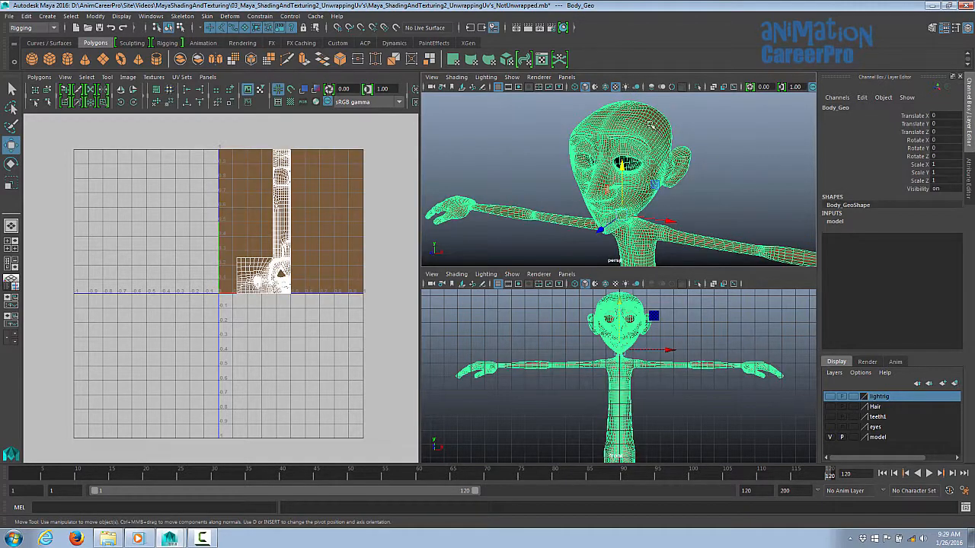
right_click(650, 124)
right_click_drag(649, 124, 615, 120)
Move a single vertex on the upper head upward, and undo the move
middle_click_drag(625, 157, 612, 206, "alt")
right_click_drag(611, 206, 743, 189, "alt")
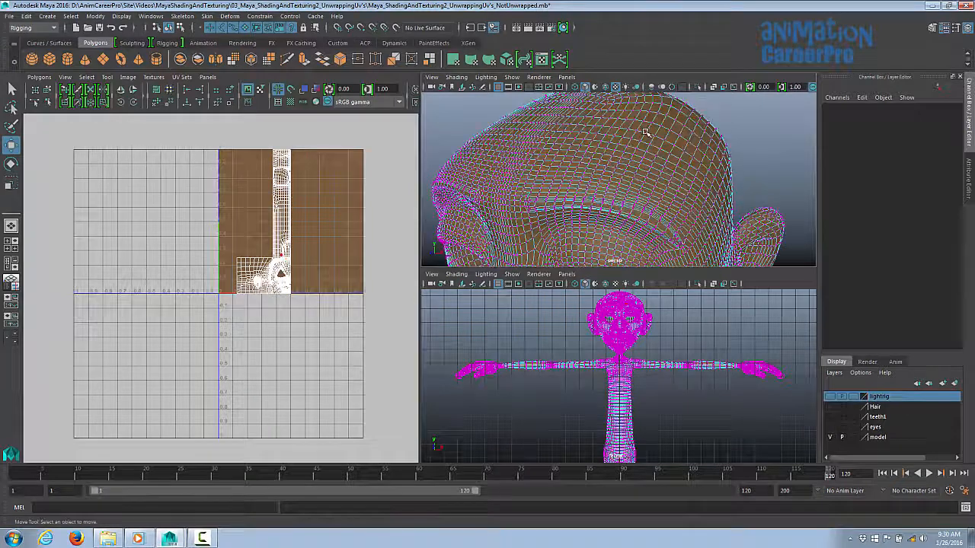
left_click(646, 134)
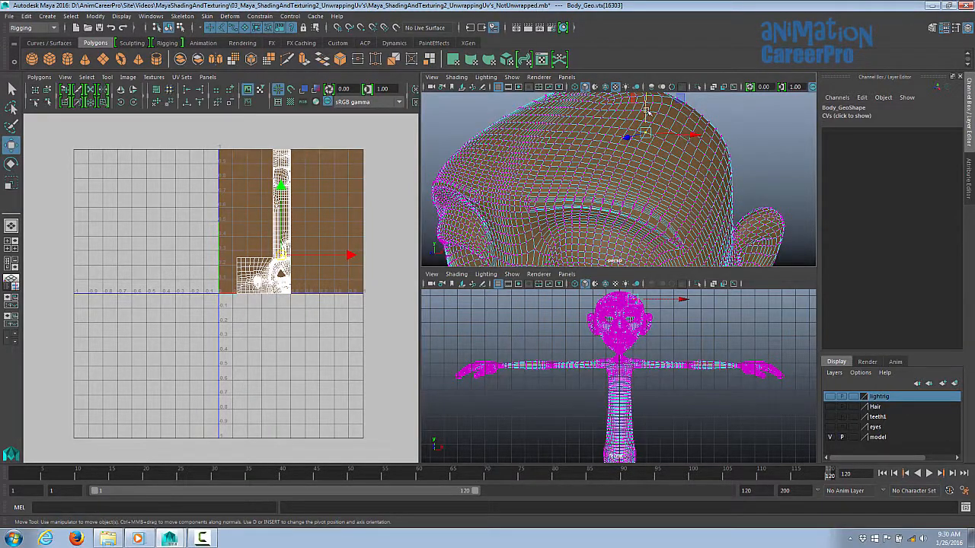
left_click_drag(646, 110, 652, 93)
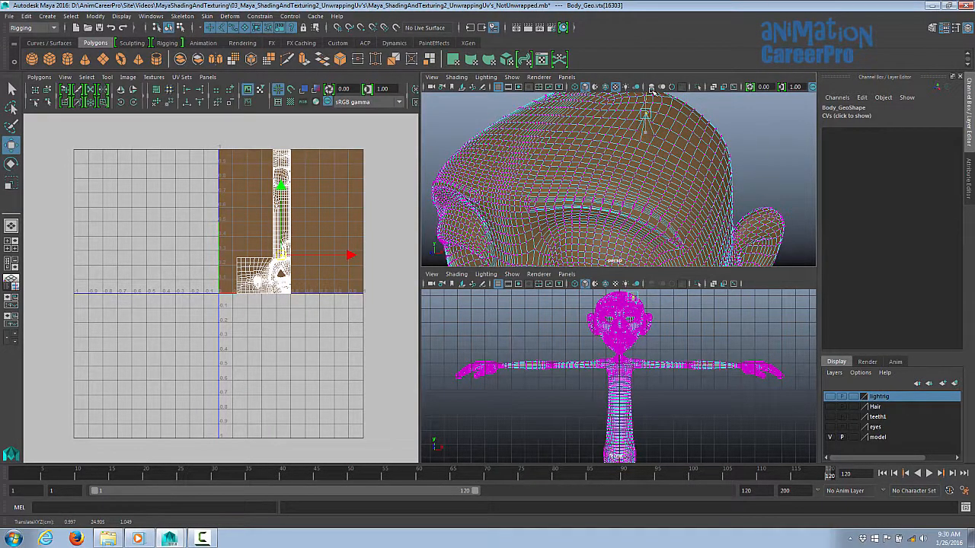
key("ctrl+z")
Switch the body mesh to UV component selection and select a single UV on the upper head
left_click_drag(652, 128, 631, 156, "alt")
right_click_drag(629, 155, 678, 142)
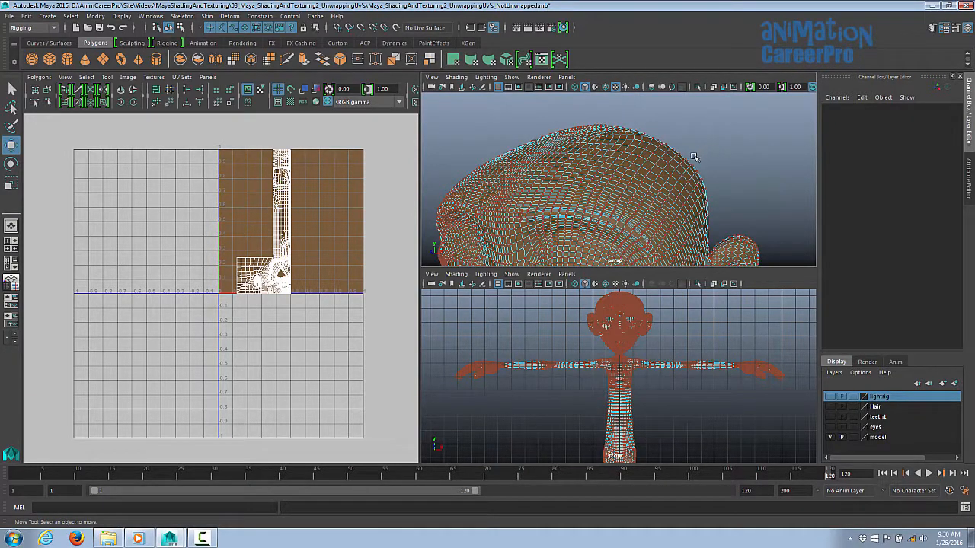
left_click_drag(694, 156, 699, 161, "alt")
right_click_drag(699, 160, 722, 162, "alt")
middle_click_drag(713, 169, 708, 139, "alt")
left_click(660, 135)
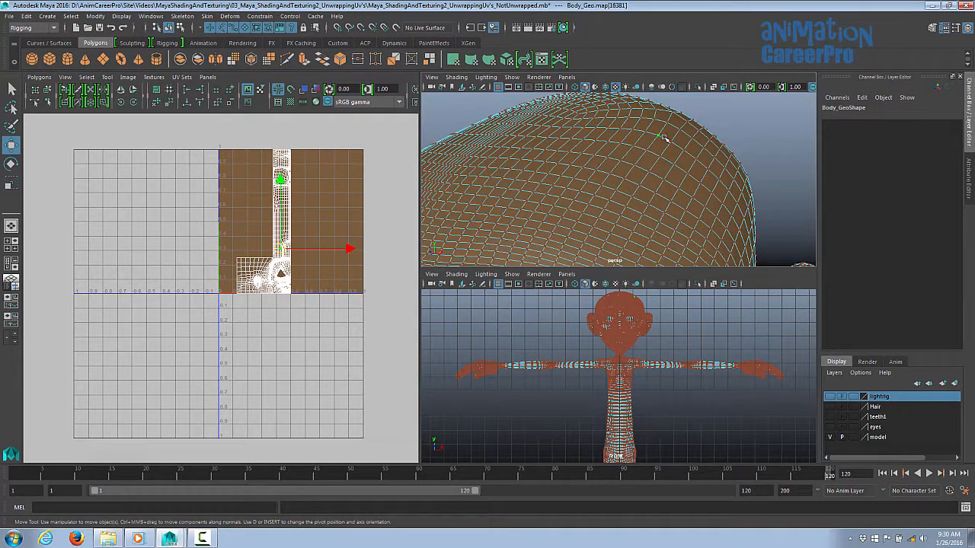
Select a patch of UVs across the crown of the head to locate them in the UV Editor, and clear the selection
scroll(741, 174, "down", 4)
left_click_drag(633, 123, 697, 166)
left_click(733, 159)
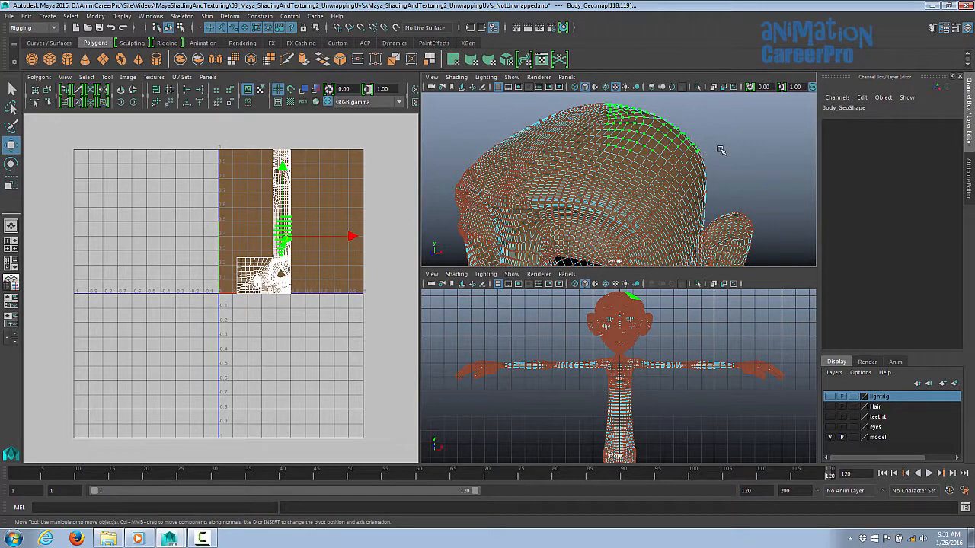
left_click(720, 150)
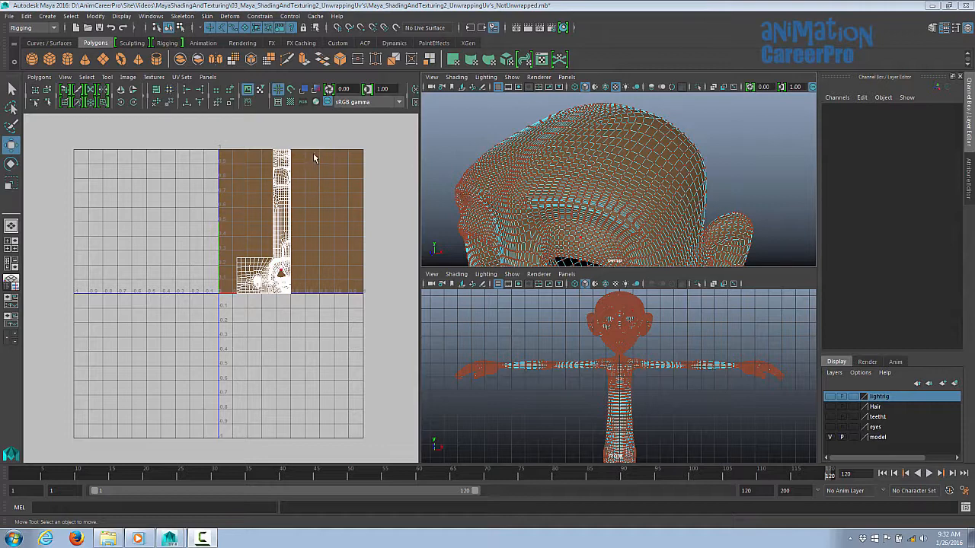
Switch the menu set to Modeling
middle_click_drag(340, 174, 289, 210, "alt")
right_click_drag(289, 210, 405, 205, "alt")
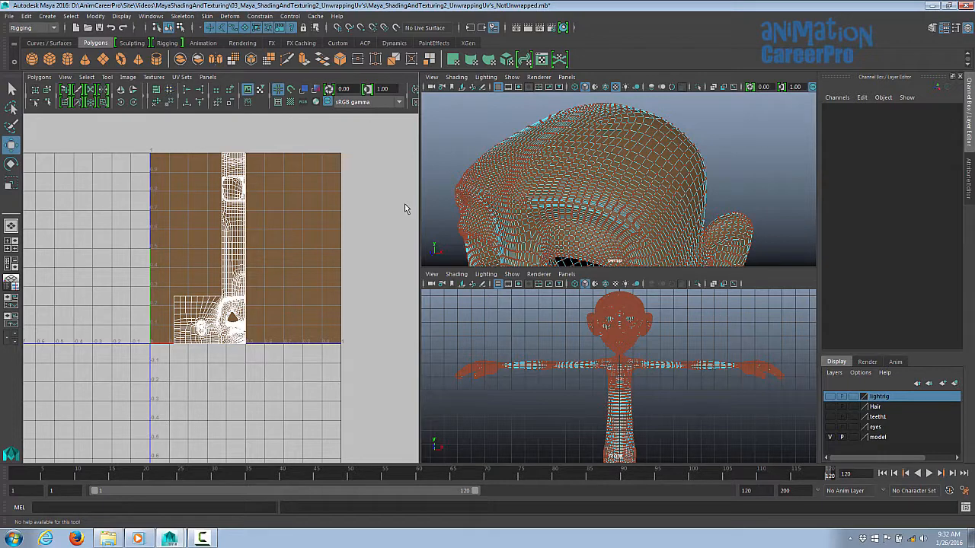
right_click_drag(747, 203, 659, 201, "alt")
middle_click_drag(658, 202, 683, 165, "alt")
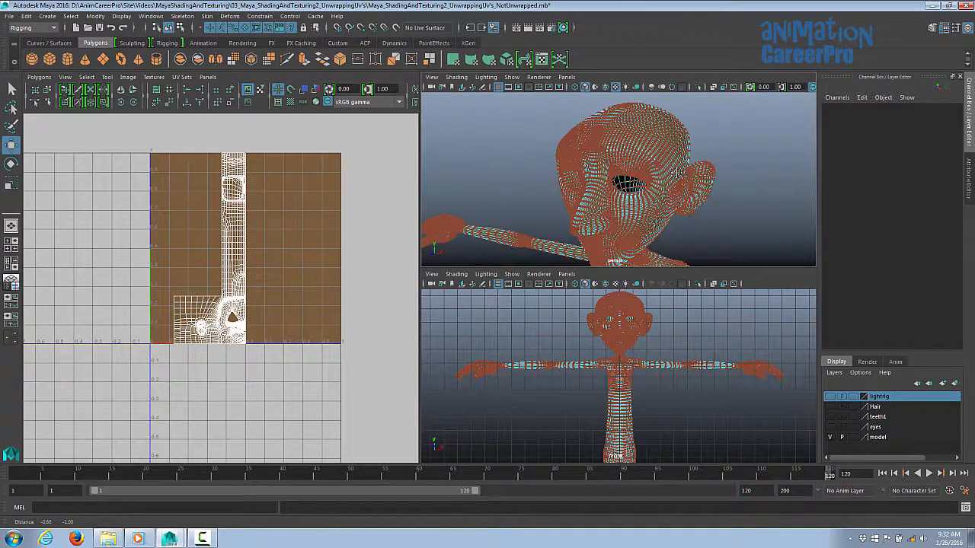
left_click(55, 29)
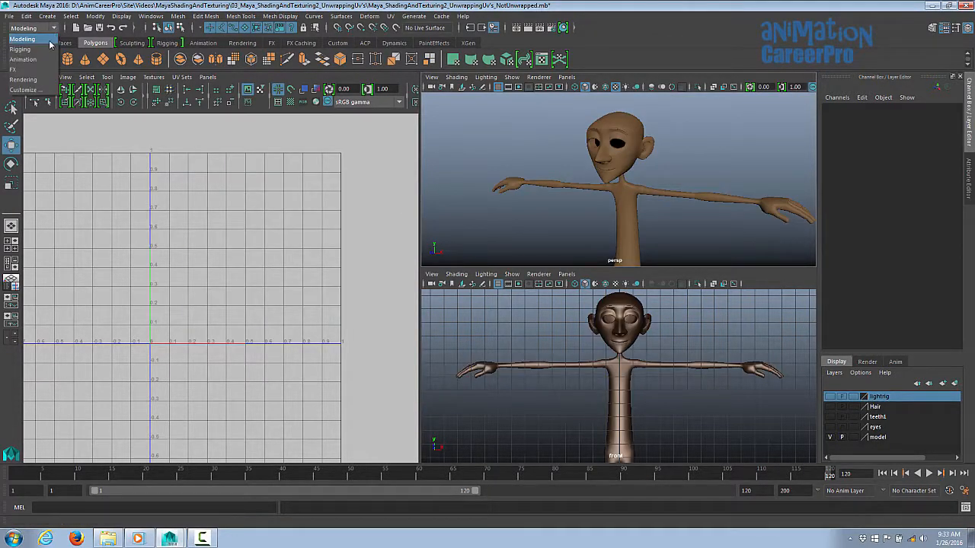
left_click(50, 44)
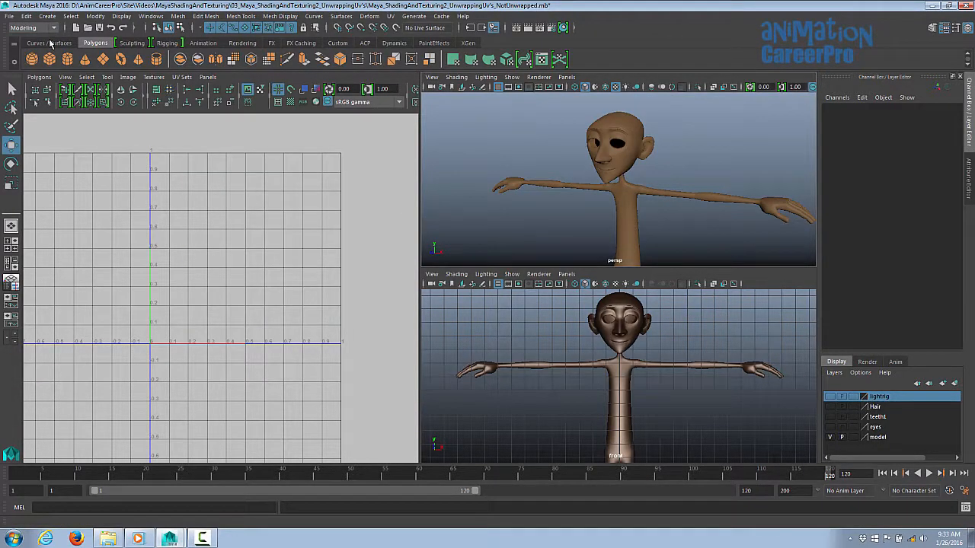
Review the available UV projection types and examine the character's arms, head and torso from several angles
left_click(391, 16)
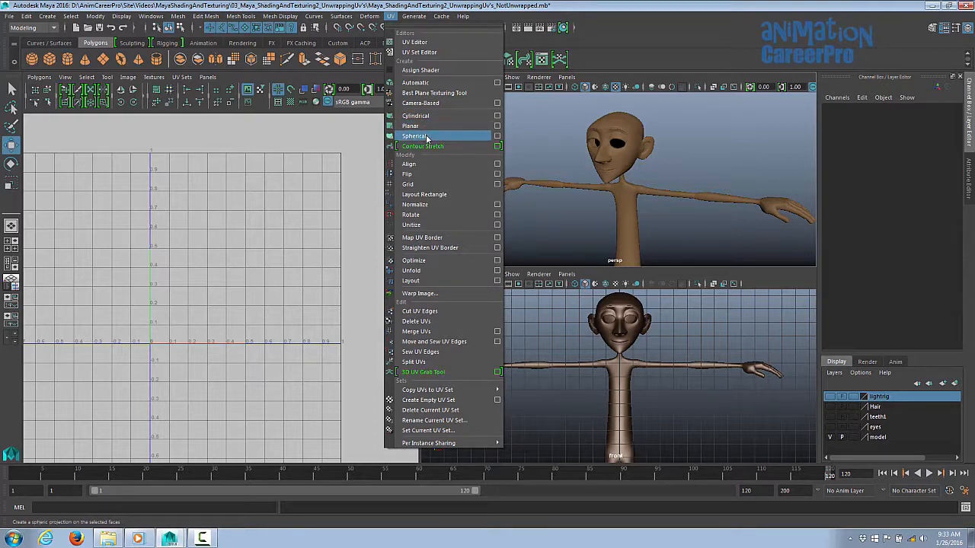
right_click_drag(661, 173, 783, 206, "alt")
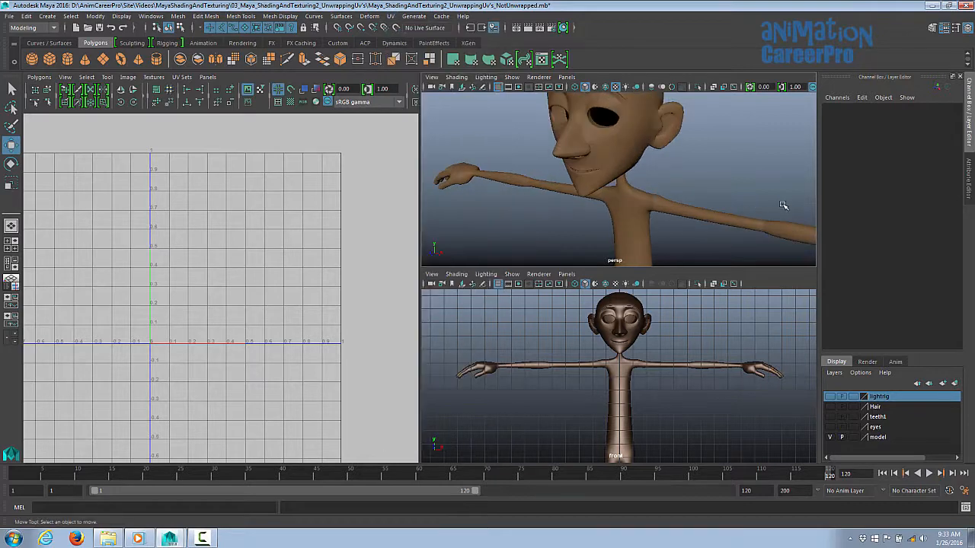
left_click_drag(783, 206, 664, 197, "alt")
right_click_drag(664, 196, 633, 200, "alt")
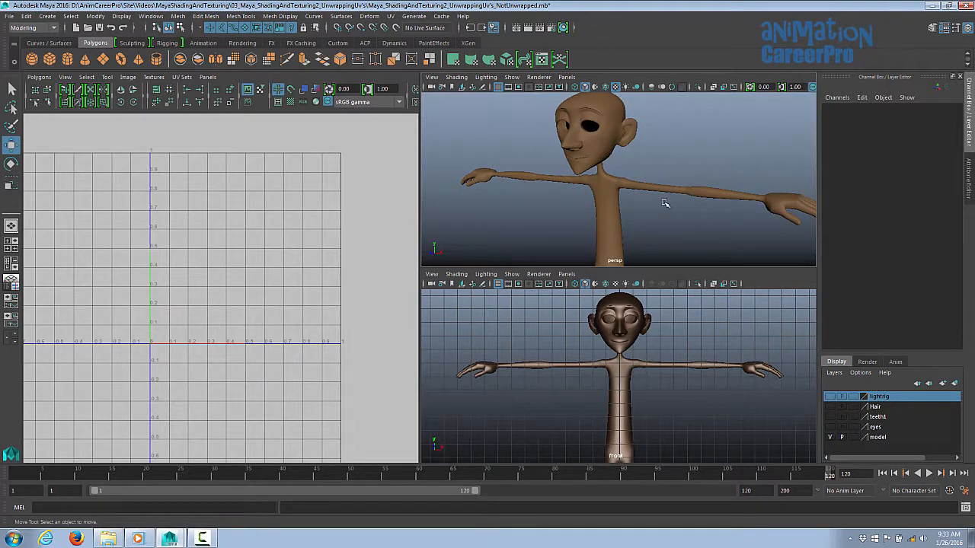
left_click_drag(665, 203, 621, 183, "alt")
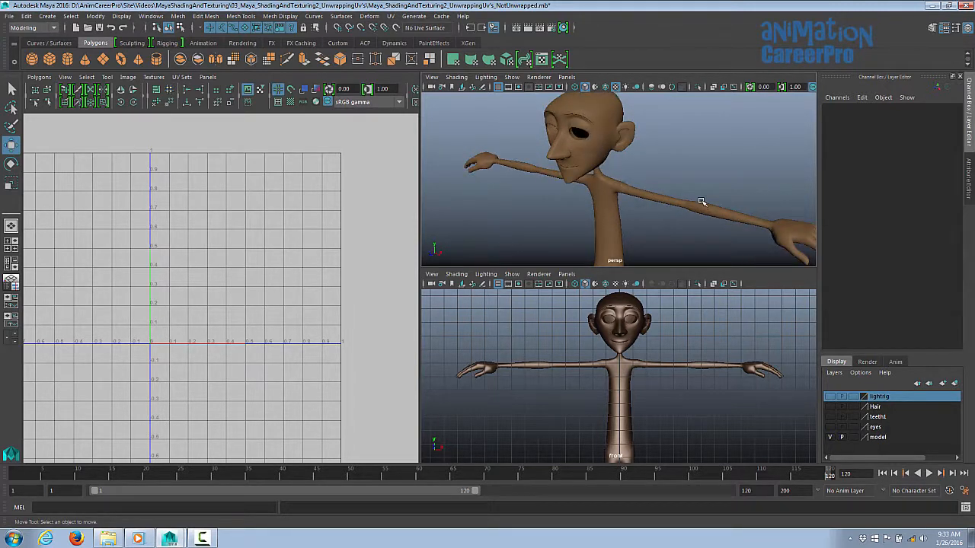
left_click_drag(687, 204, 614, 192, "alt")
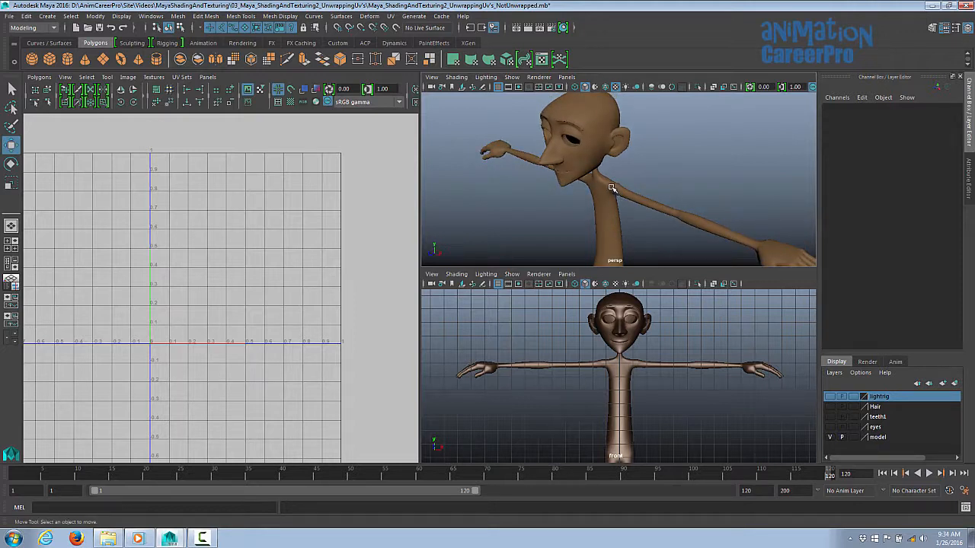
left_click_drag(675, 202, 726, 202, "alt")
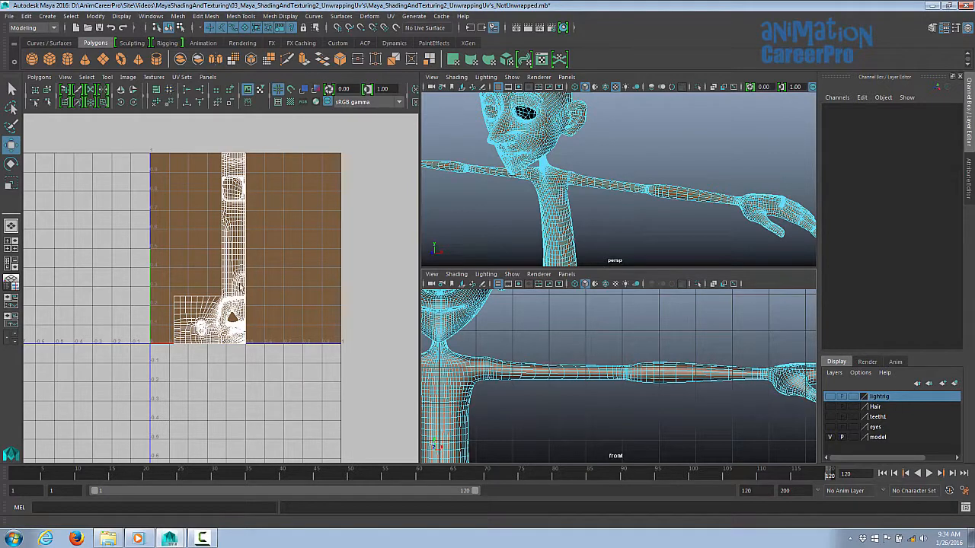
Select all UVs of the body mesh in the UV Editor and move them to the left of the 0 to 1 texture space
right_click_drag(252, 272, 376, 272, "alt")
right_click(229, 268)
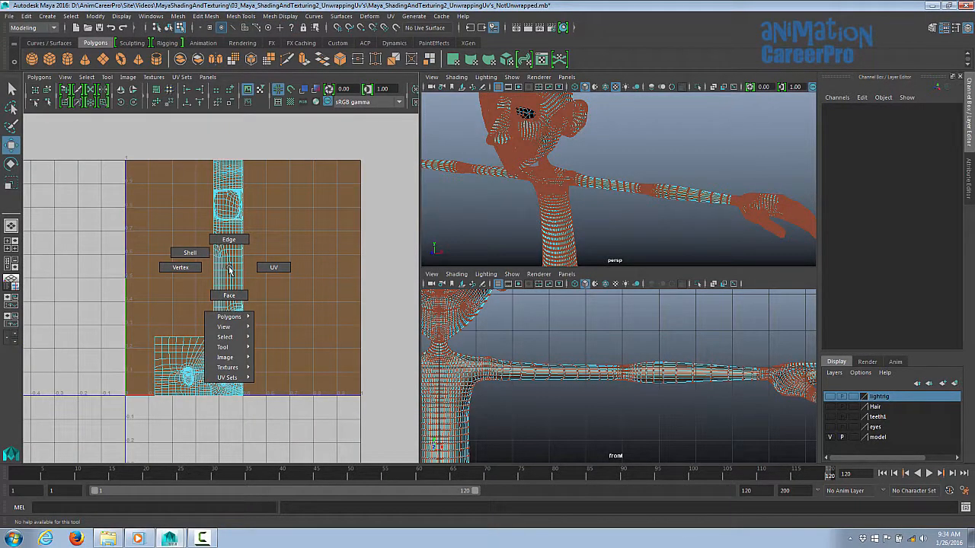
right_click_drag(229, 268, 275, 271)
left_click_drag(107, 145, 320, 416)
right_click_drag(293, 327, 153, 318, "alt")
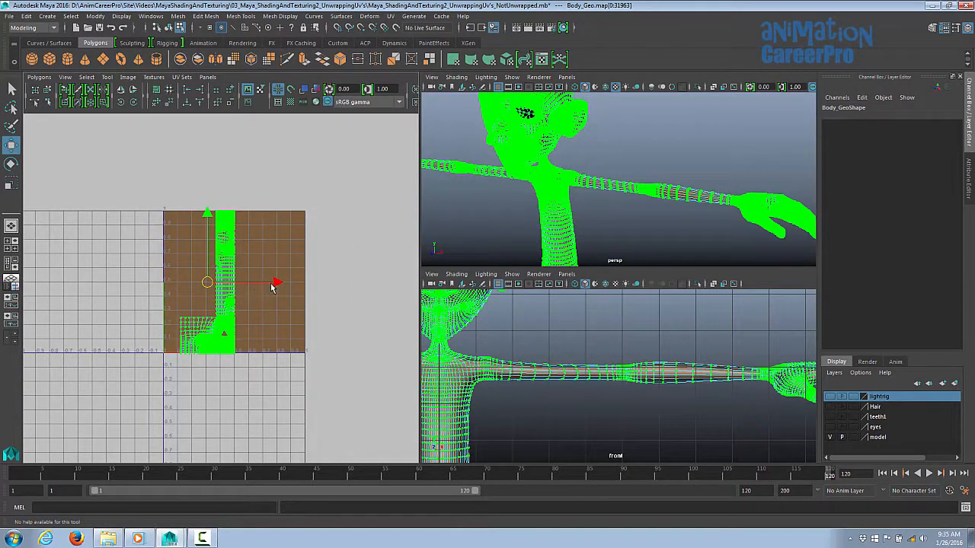
key("q")
key("w")
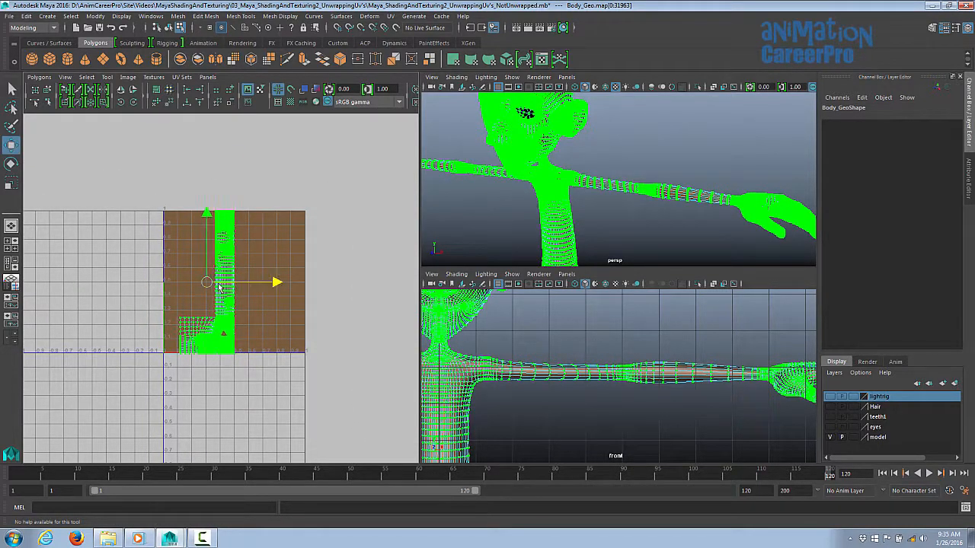
left_click_drag(276, 283, 140, 294)
middle_click_drag(228, 287, 233, 285, "alt")
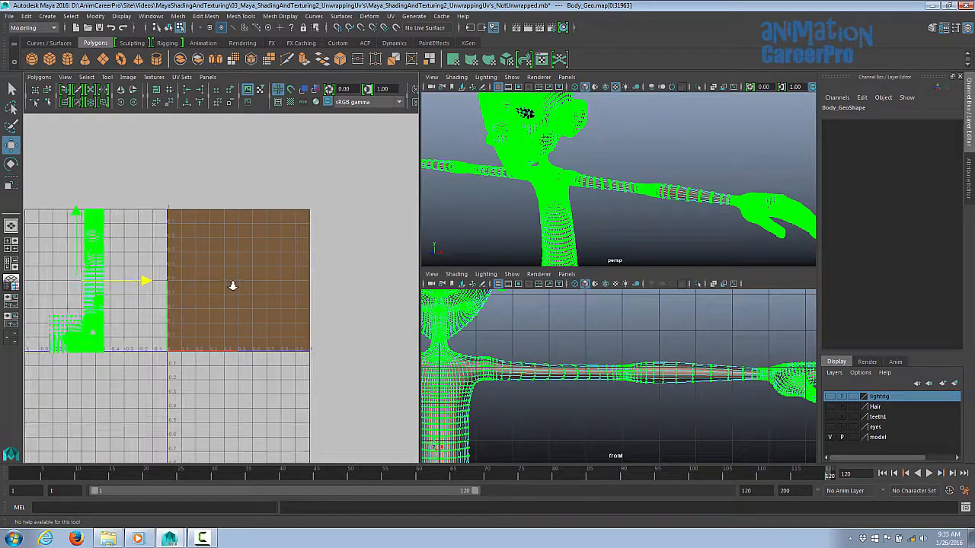
right_click_drag(233, 284, 377, 291, "alt")
middle_click_drag(377, 291, 368, 309, "alt")
right_click_drag(368, 309, 392, 308, "alt")
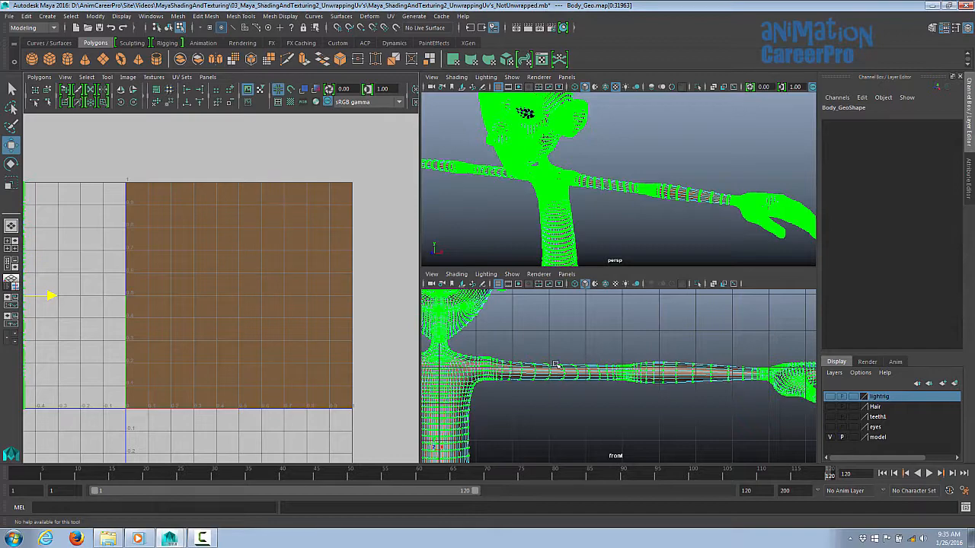
Switch the body mesh to face selection and select the faces of the character's left arm from shoulder to wrist in the enlarged front view
key("space")
middle_click_drag(335, 263, 442, 269, "alt")
right_click_drag(186, 261, 192, 282)
left_click_drag(160, 239, 589, 334)
left_click_drag(716, 330, 727, 330)
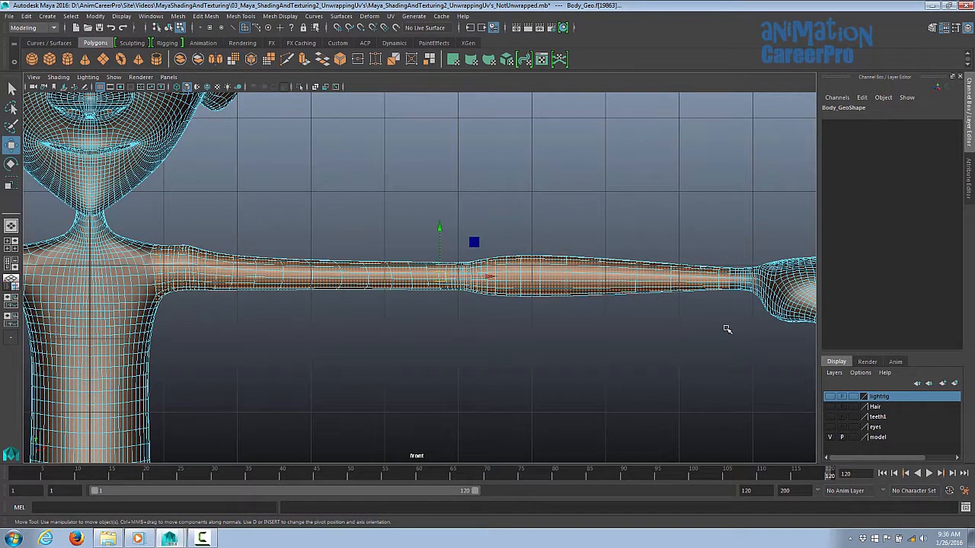
middle_click_drag(730, 334, 575, 339, "alt")
right_click_drag(575, 338, 926, 367, "alt")
middle_click_drag(843, 361, 689, 376, "alt")
right_click_drag(689, 376, 762, 358, "alt")
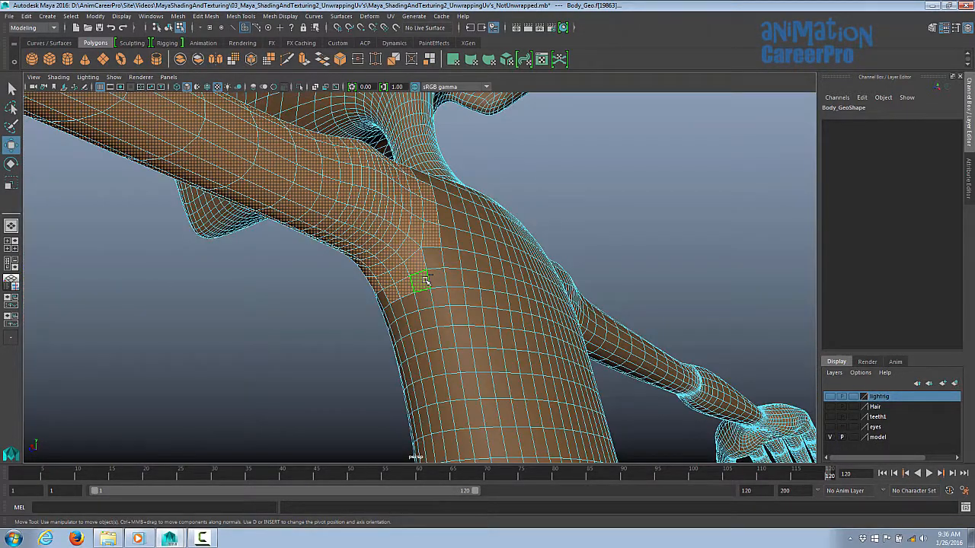
Refine the arm's face selection around the shoulder in the perspective view, so that it follows the edge loop where arm meets torso
left_click_drag(471, 261, 416, 227, "alt")
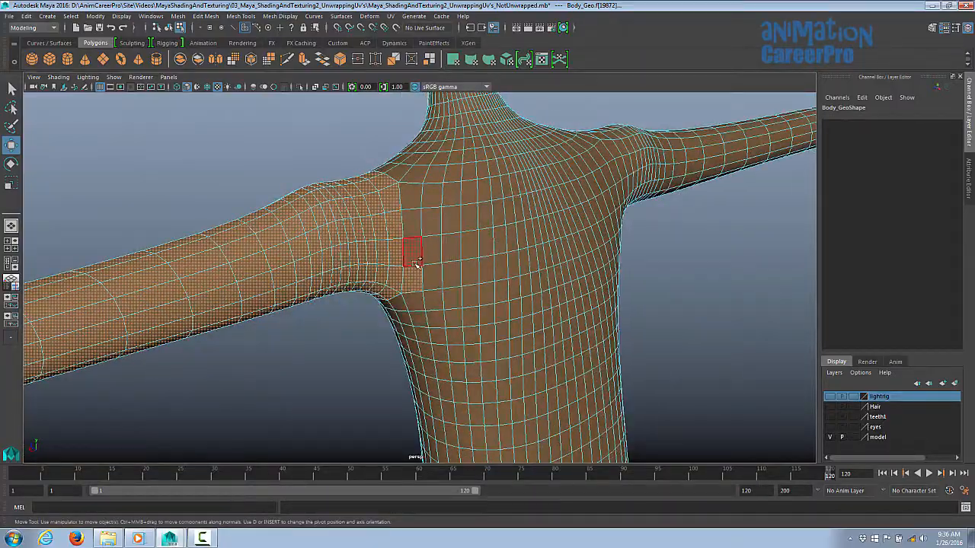
left_click_drag(364, 281, 488, 248, "alt")
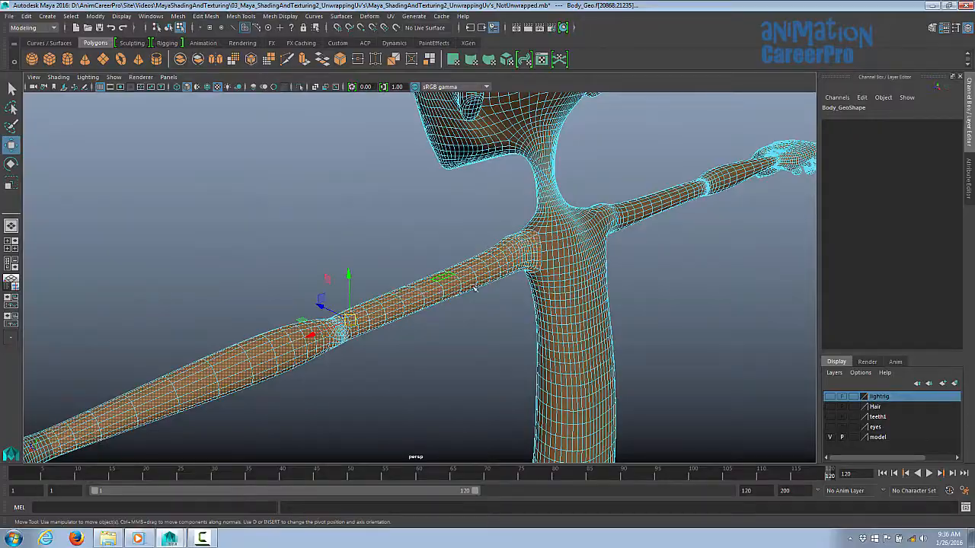
left_click_drag(474, 288, 426, 266, "alt")
right_click_drag(427, 266, 463, 307, "alt")
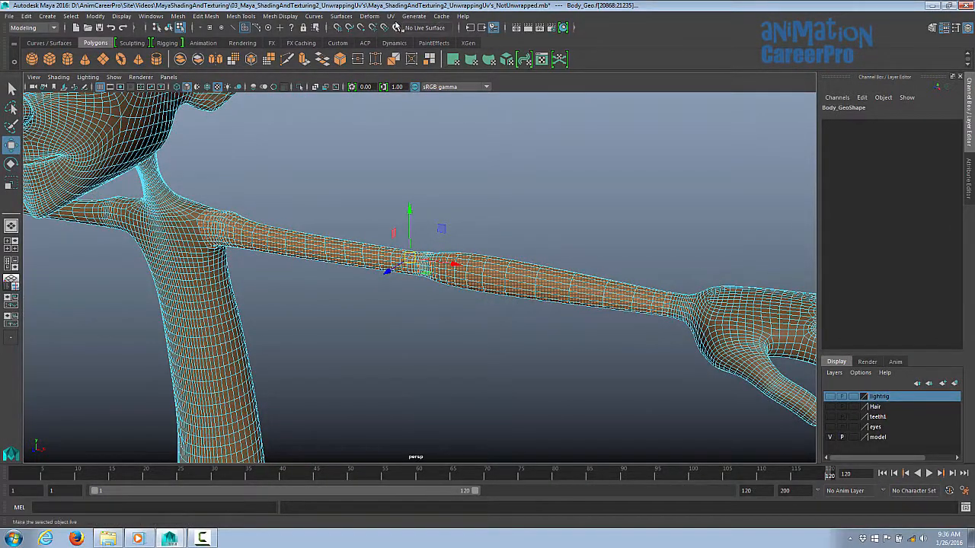
Apply a cylindrical UV projection to the selected arm faces and display the projection's transform manipulator
left_click(391, 16)
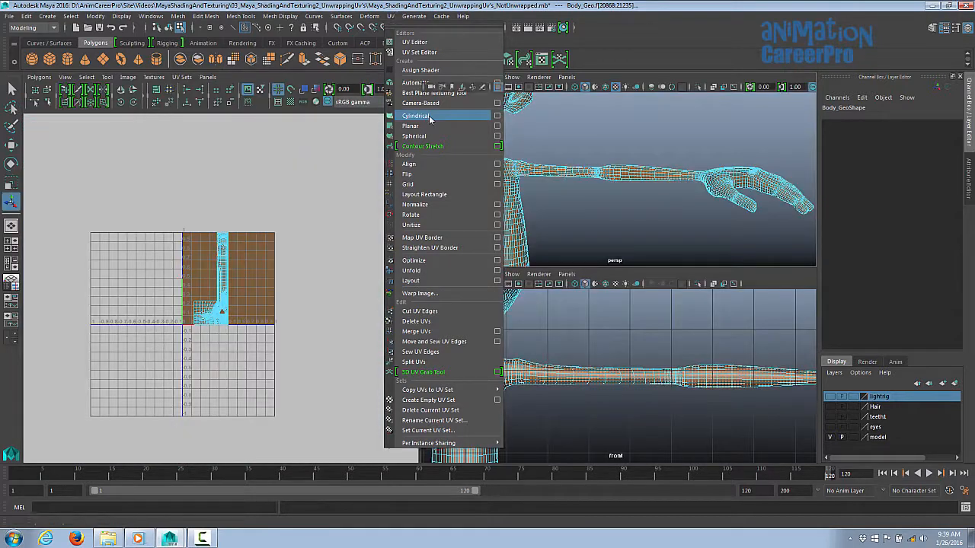
left_click(425, 116)
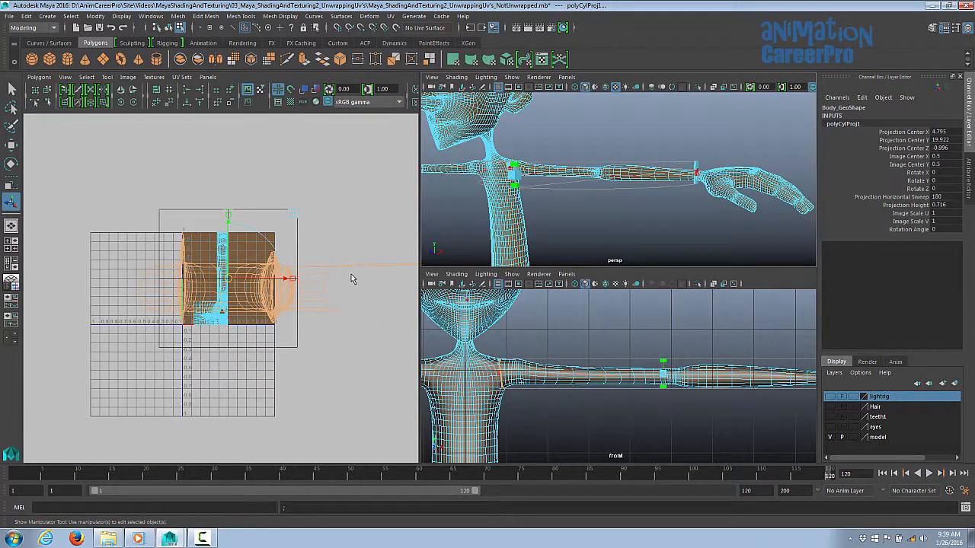
left_click_drag(608, 171, 644, 204, "alt")
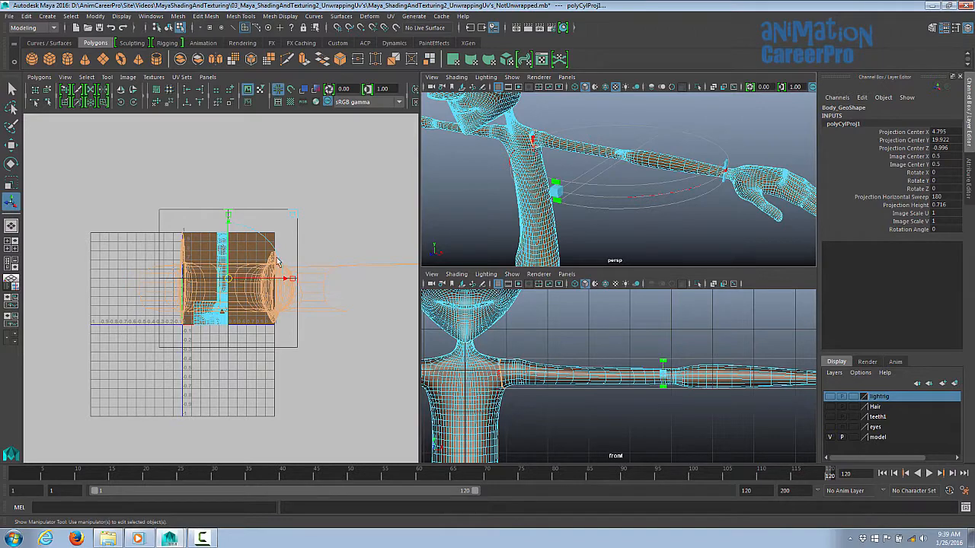
left_click_drag(548, 170, 554, 162, "alt")
middle_click_drag(554, 162, 606, 165, "alt")
right_click_drag(605, 165, 765, 172, "alt")
left_click_drag(644, 151, 598, 166, "alt")
middle_click_drag(783, 147, 910, 135, "alt")
right_click_drag(647, 146, 686, 145, "alt")
left_click_drag(686, 144, 631, 156, "alt")
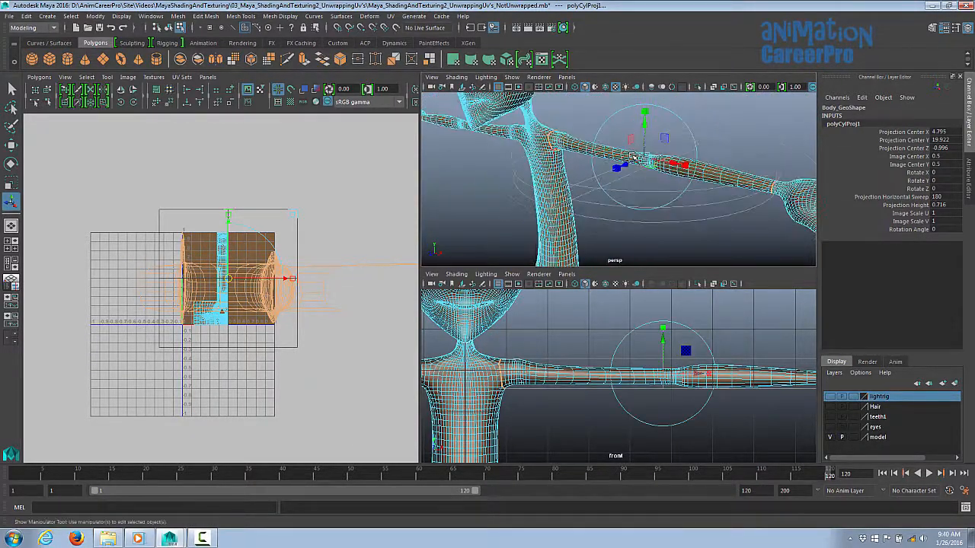
Rotate the arm's cylindrical projection about its X axis and set Rotate X to exactly -90
left_click(682, 119)
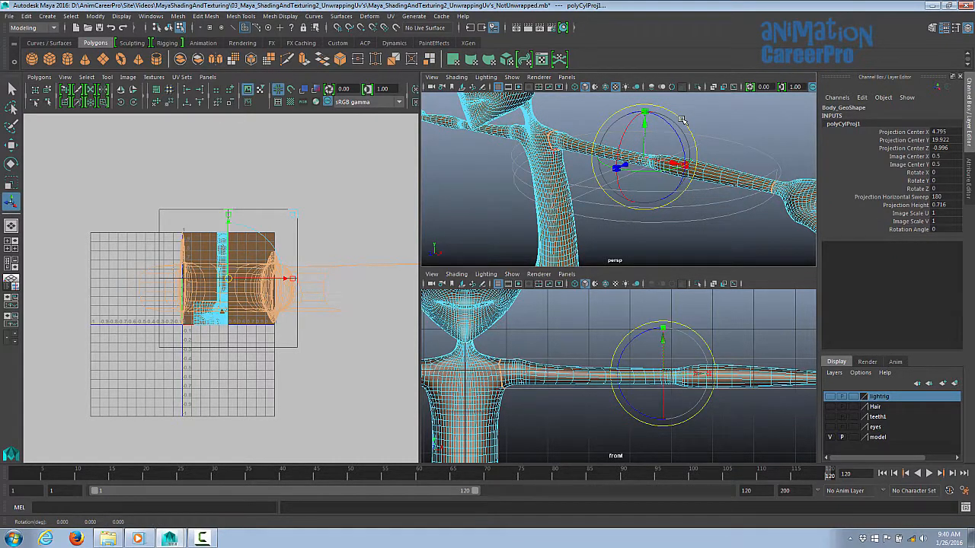
left_click_drag(627, 130, 690, 104)
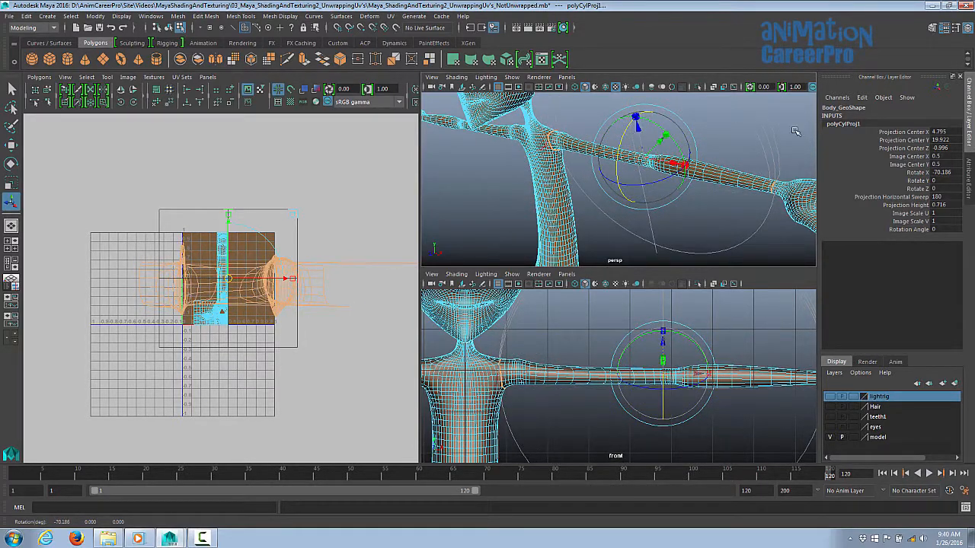
left_click_drag(615, 165, 633, 141)
double_click(940, 173)
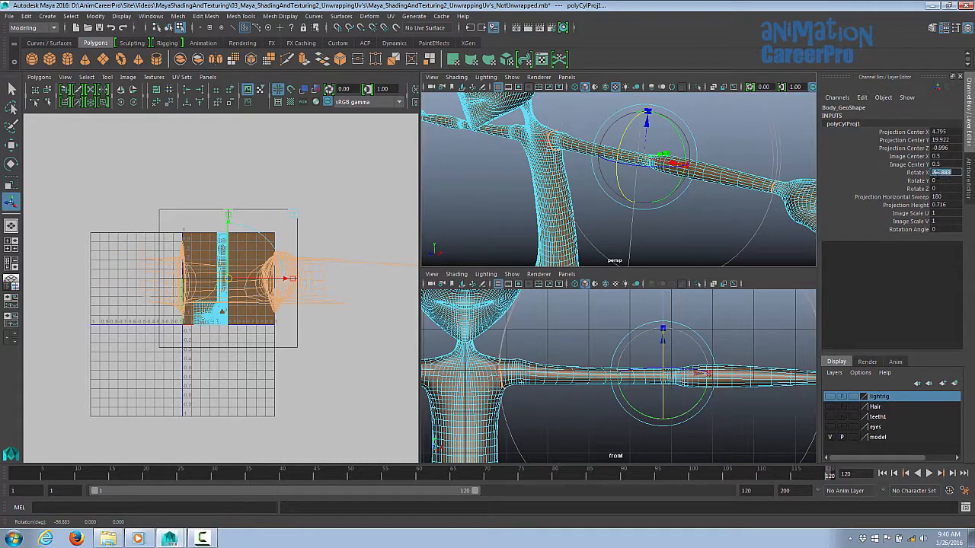
type("-90")
key("Return")
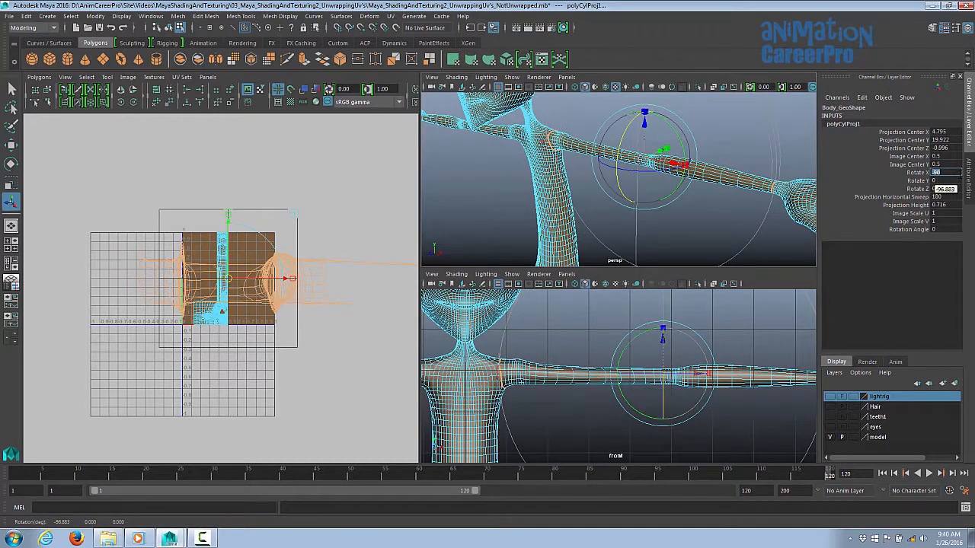
Turn the cylindrical projection about its Y axis and set Rotate Y to 90 to align the cylinder with the arm
scroll(718, 176, "down", 3)
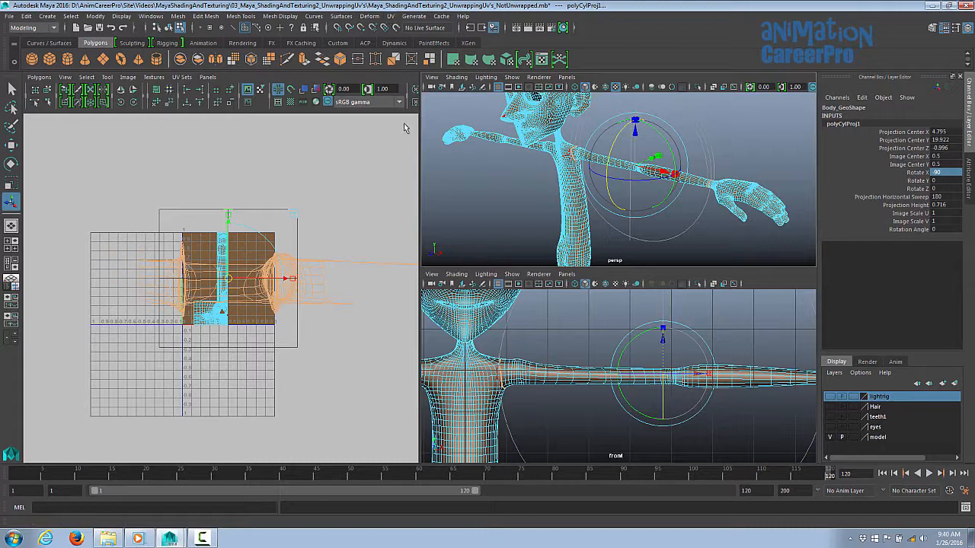
left_click(605, 177)
scroll(607, 177, "up", 3)
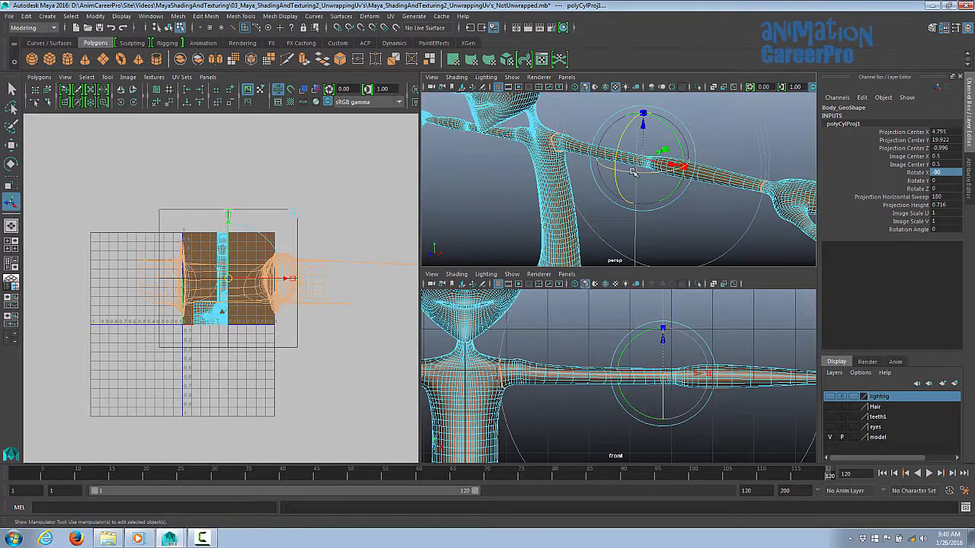
mouse_move(633, 173)
left_mouse_down()
mouse_move(675, 167)
mouse_move(622, 171)
mouse_move(632, 173)
left_mouse_up()
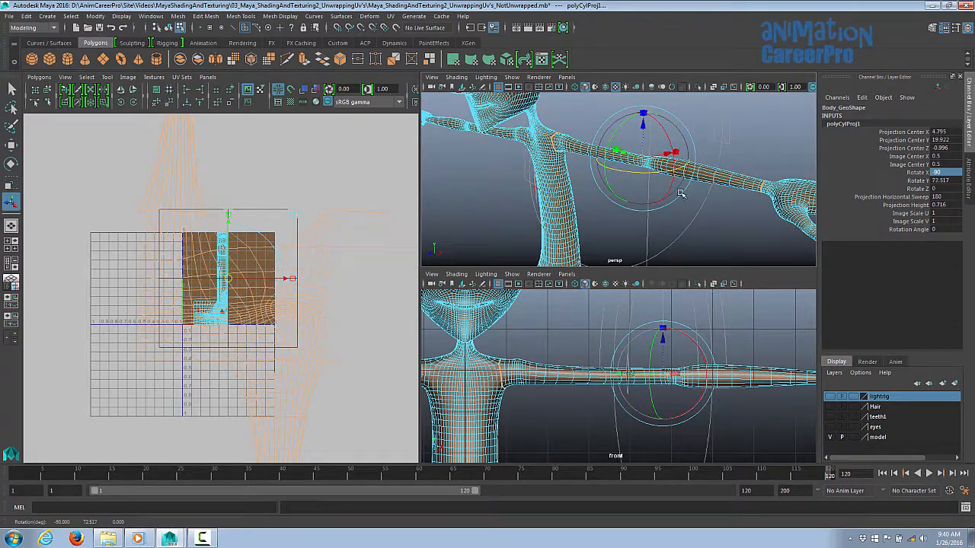
left_click_drag(681, 193, 672, 175, "alt")
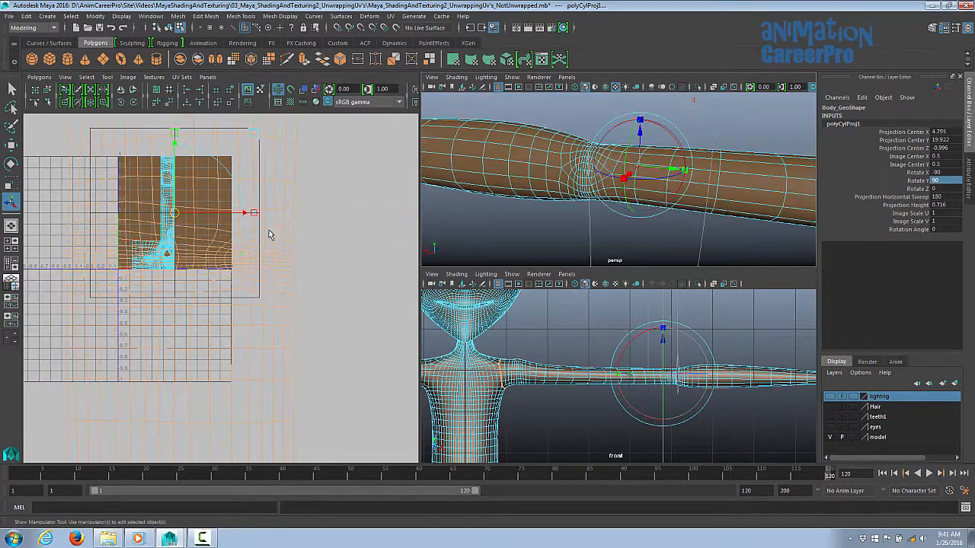
Check the arm's UVs and reorient the cylindrical projection to Rotate X 0, Rotate Y 175.875 and Rotate Z 90
middle_click_drag(287, 234, 275, 232, "alt")
right_click_drag(275, 232, 381, 244, "alt")
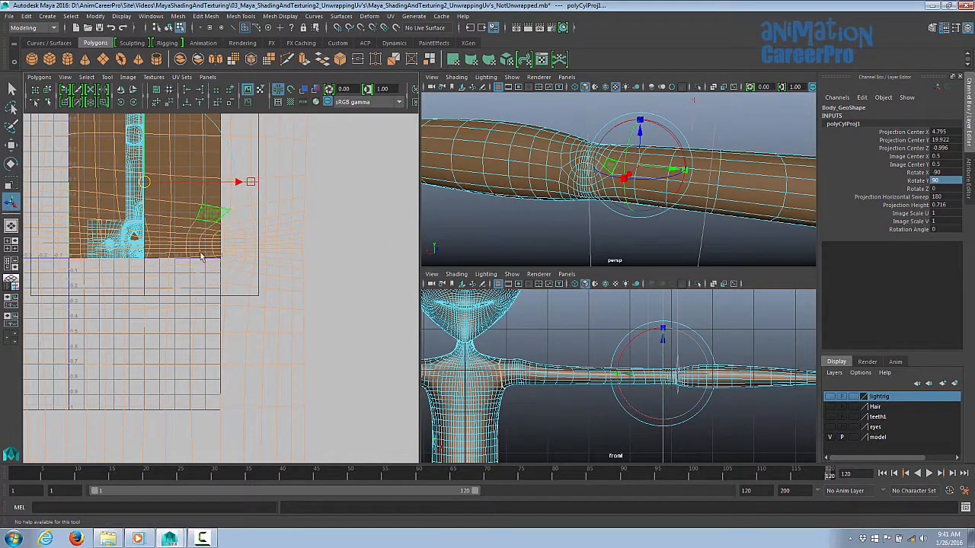
middle_click_drag(253, 238, 270, 241, "alt")
right_click_drag(270, 242, 208, 266, "alt")
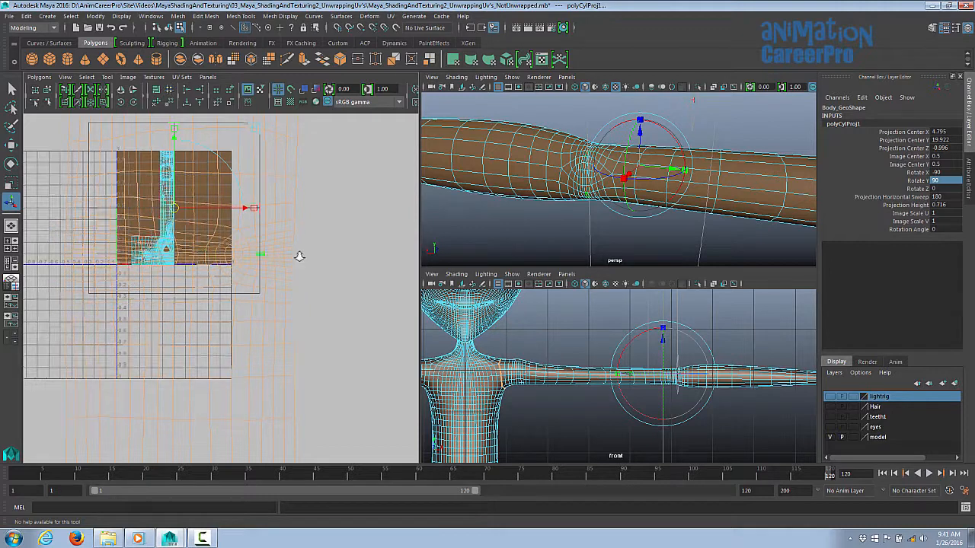
right_click_drag(298, 252, 200, 279, "alt")
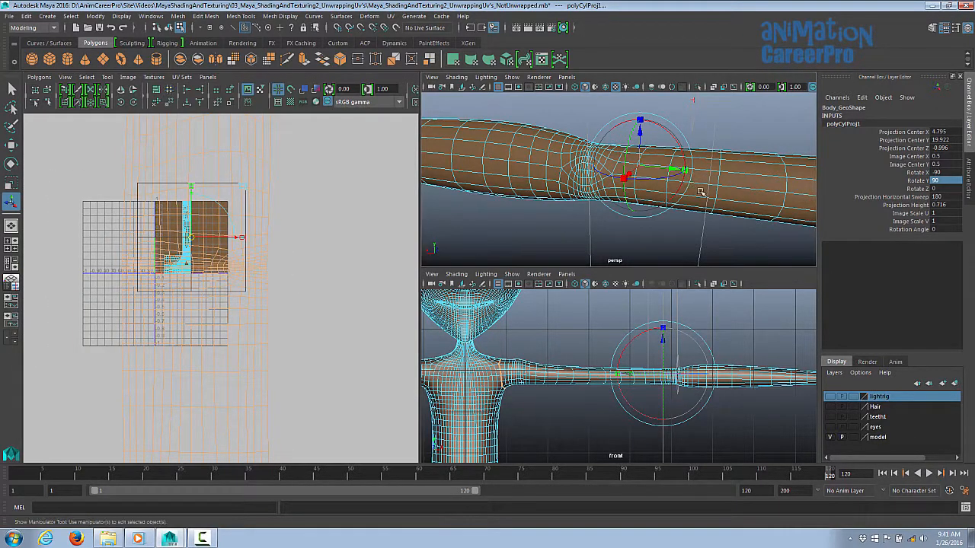
right_click_drag(687, 184, 373, 210, "alt")
left_click_drag(637, 195, 604, 212, "alt")
Select all UVs of the projected arm in the UV Editor and move them to the right, clear of the 0 to 1 texture space
right_click(229, 134)
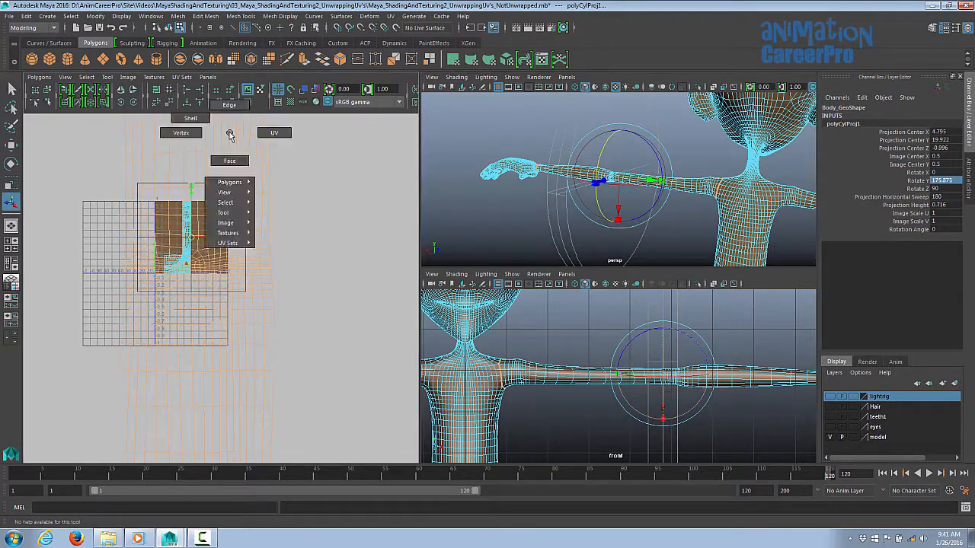
middle_click_drag(331, 161, 328, 211, "alt")
right_click_drag(328, 211, 185, 155, "alt")
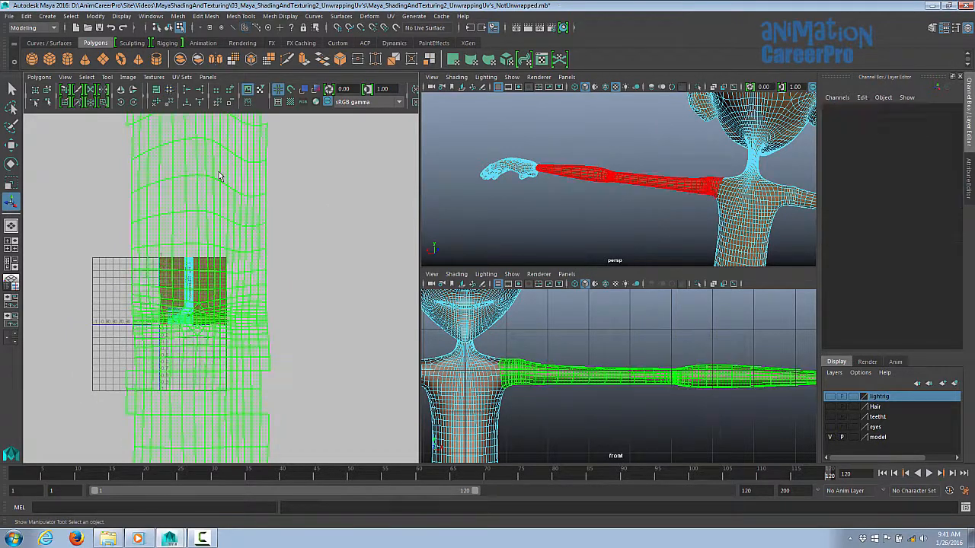
right_click_drag(296, 186, 85, 215, "alt")
right_click_drag(261, 233, 140, 266, "alt")
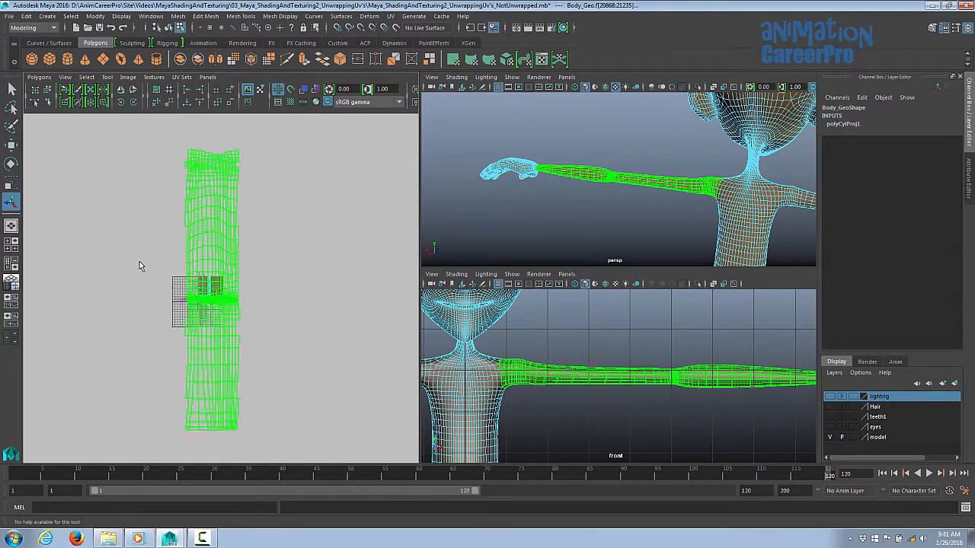
key("w")
left_click_drag(282, 290, 352, 292)
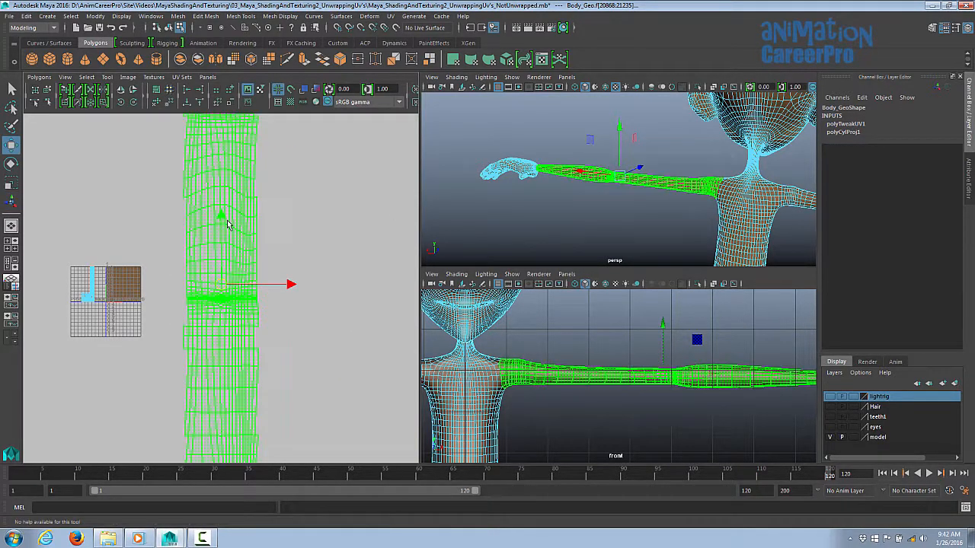
Pick individual faces along the border of the arm's UV shell to check where they sit on the model's arm
right_click_drag(224, 219, 221, 277)
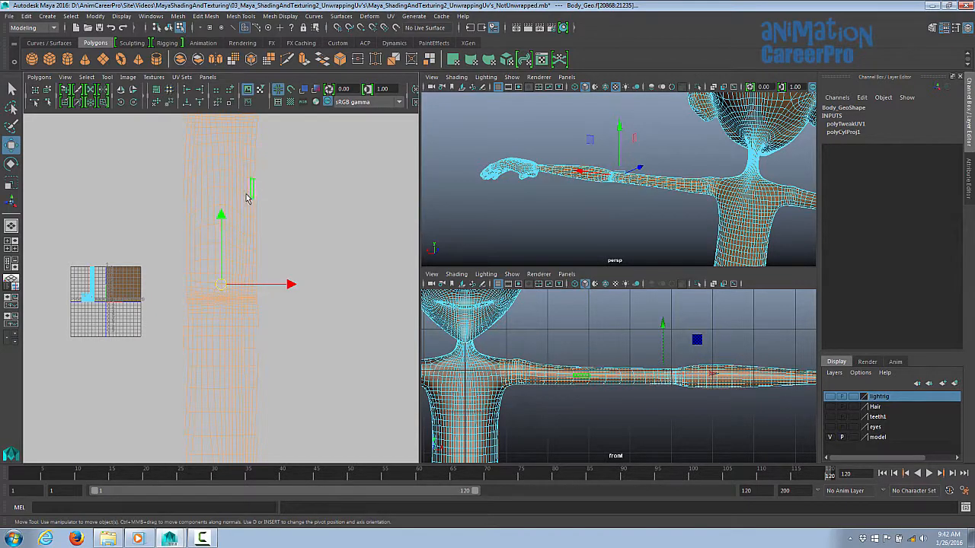
left_click(255, 225)
right_click_drag(622, 224, 797, 234, "alt")
left_click_drag(792, 233, 582, 243, "alt")
left_click(252, 241)
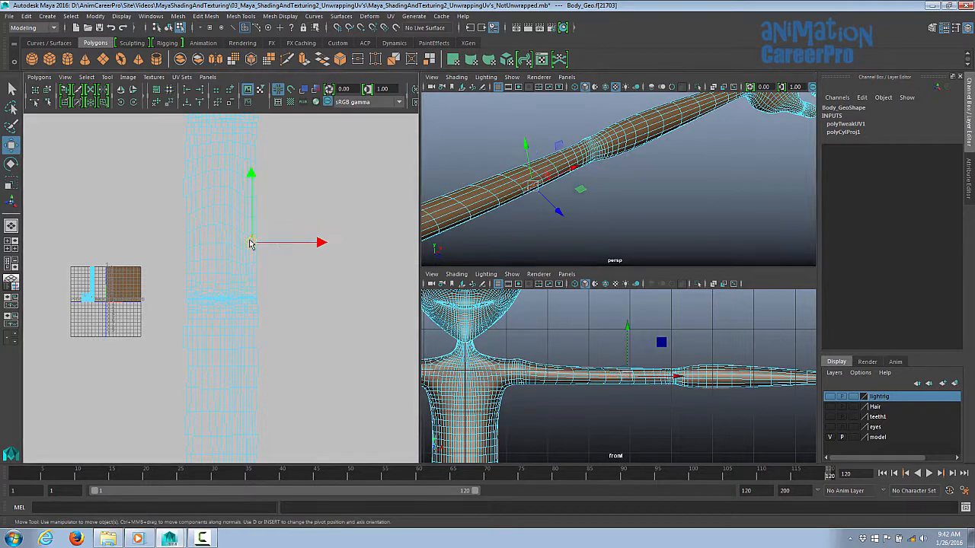
left_click(226, 249)
Select all UVs of the projected arm shell and unfold them
right_click_drag(226, 249, 264, 248)
scroll(248, 280, "down", 2)
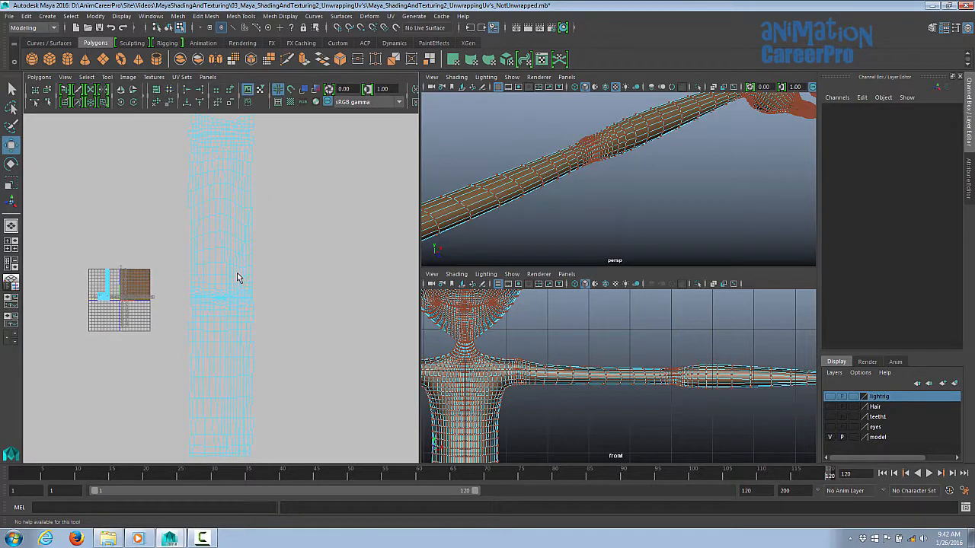
scroll(234, 274, "down", 2)
right_click_drag(232, 266, 267, 270)
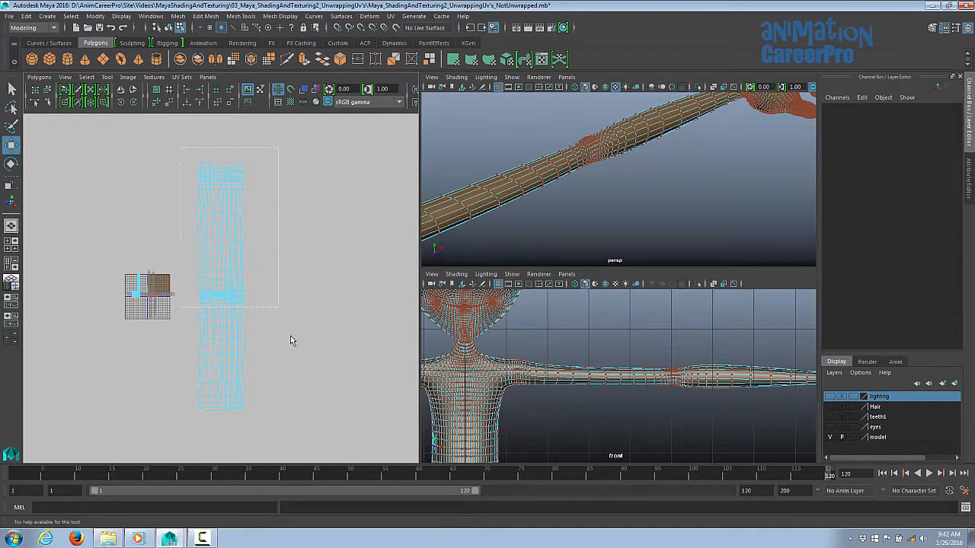
left_click_drag(292, 340, 331, 427)
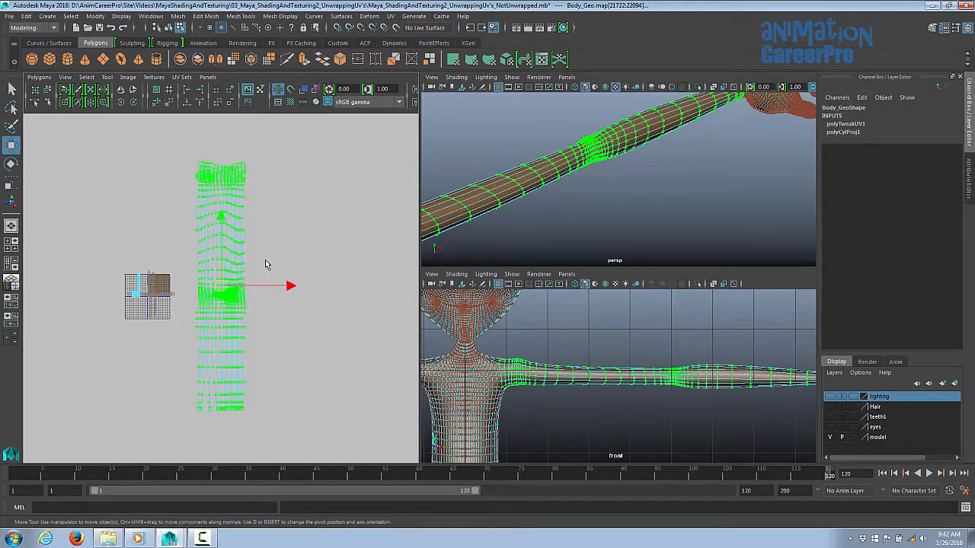
right_click_drag(265, 262, 255, 273, "alt")
right_click_drag(649, 196, 485, 204, "alt")
left_click_drag(608, 216, 512, 219, "alt")
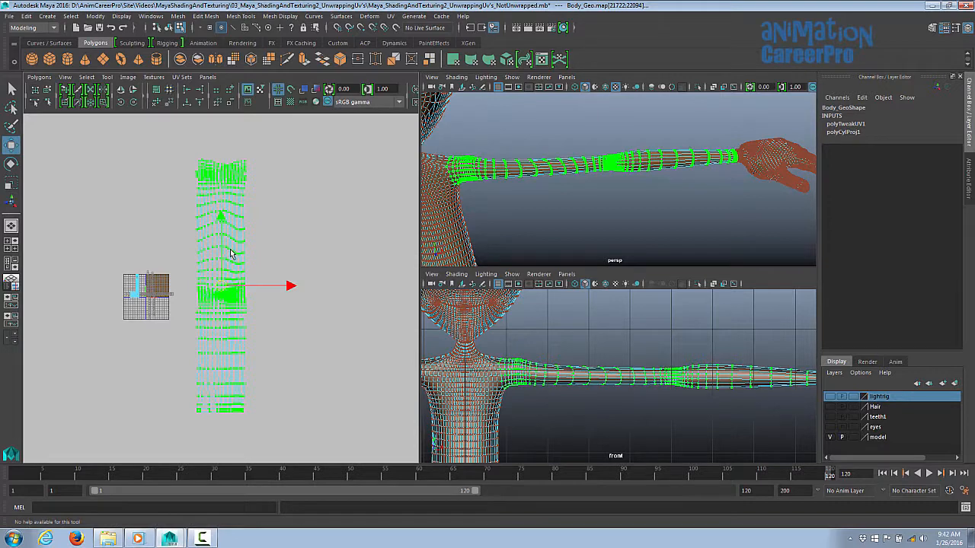
right_click_drag(232, 254, 228, 224, "shift")
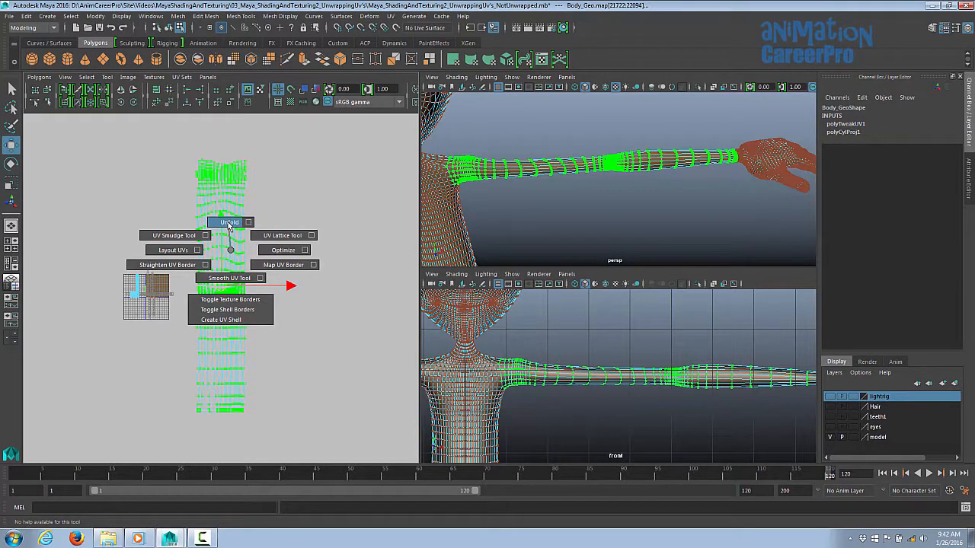
right_click_drag(227, 224, 230, 221, "shift")
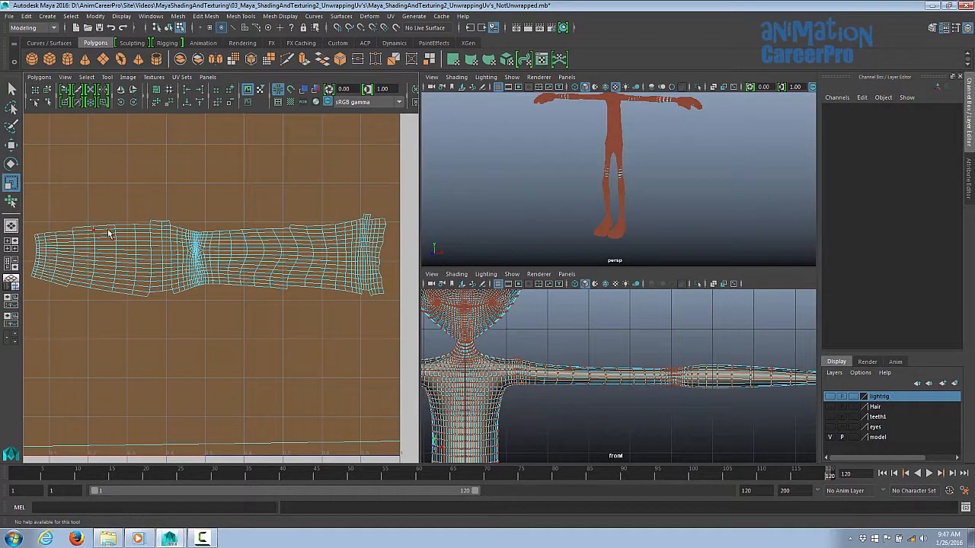
Select the strip of faces along the unfolded arm shell's lower border and apply a planar projection to it
key("space")
middle_click_drag(530, 240, 536, 259, "alt")
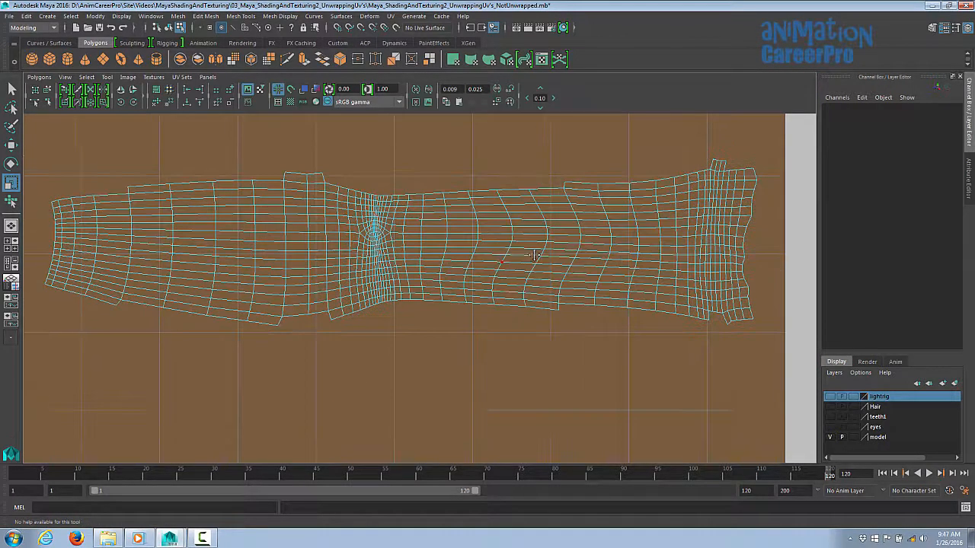
right_click_drag(536, 259, 493, 276, "alt")
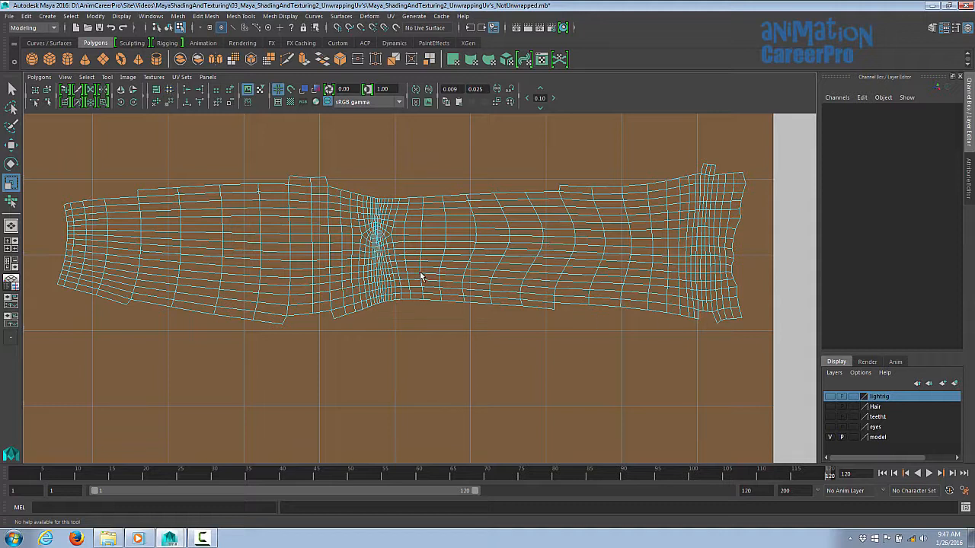
right_click_drag(388, 301, 389, 325)
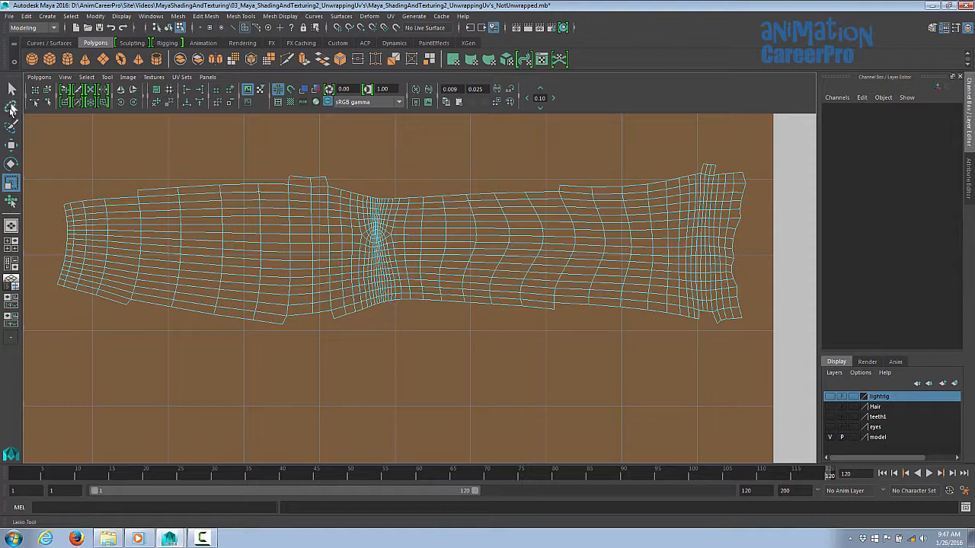
left_click(11, 107)
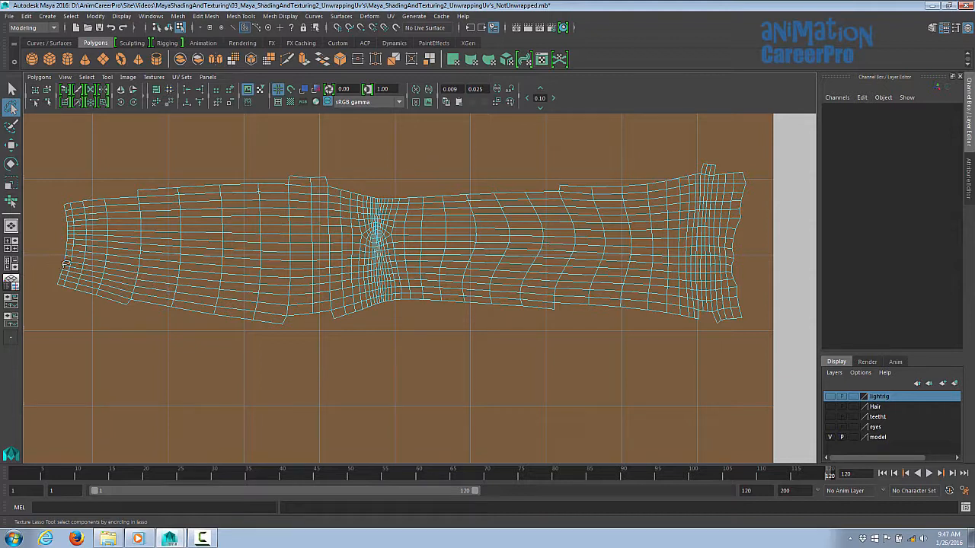
mouse_move(64, 265)
left_mouse_down()
mouse_move(168, 280)
mouse_move(751, 301)
mouse_move(218, 350)
mouse_move(54, 275)
left_mouse_up()
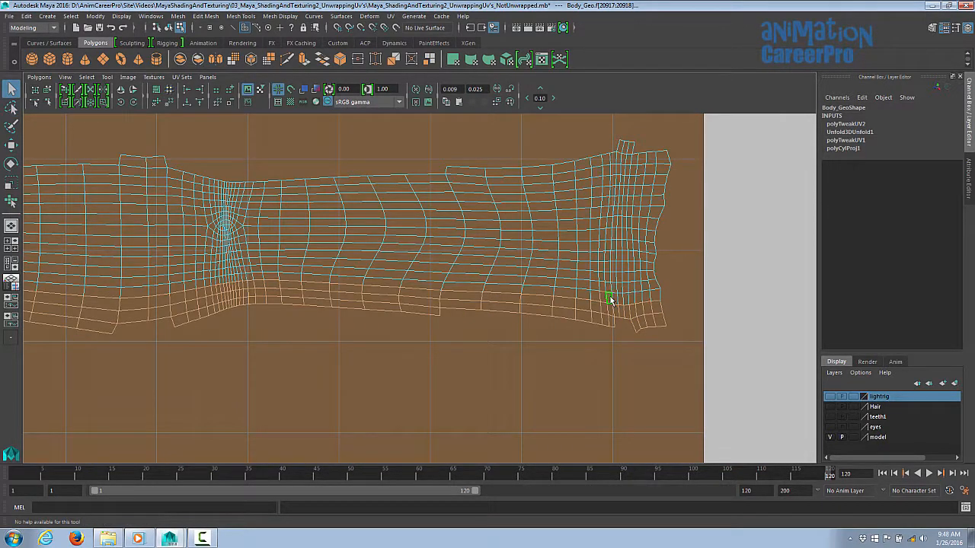
key("f")
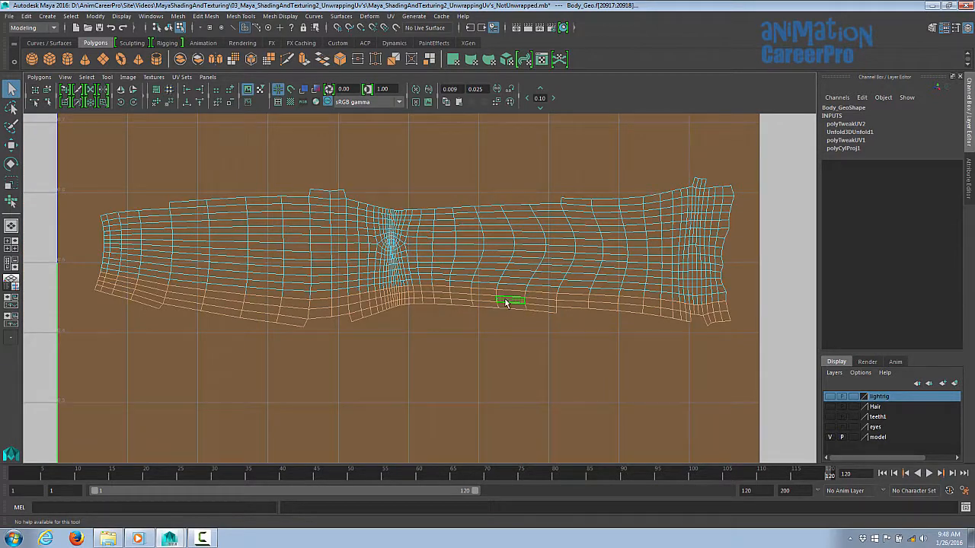
right_click_drag(506, 302, 508, 273, "shift")
Scale down the planar-projected strip's UVs evenly towards the size of the arm shell
scroll(488, 303, "down", 4)
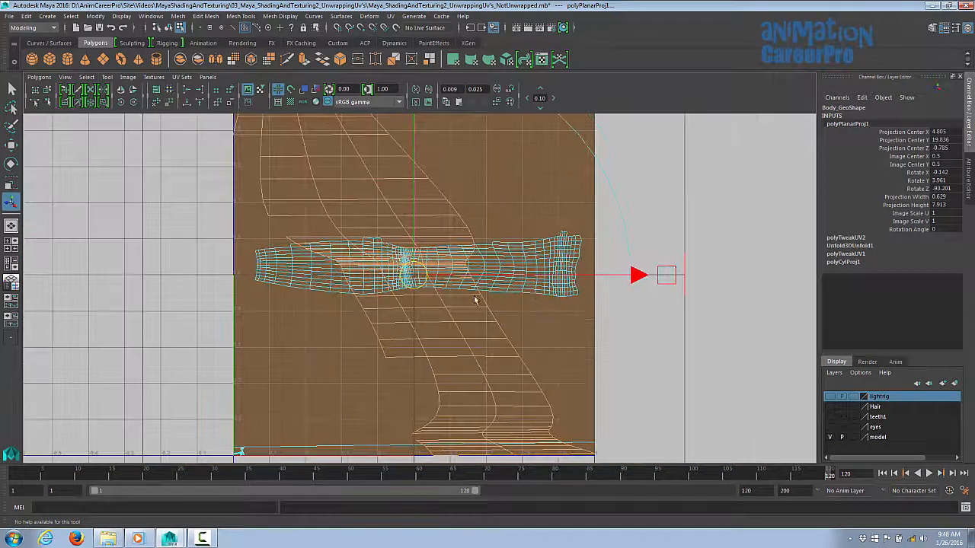
right_click_drag(474, 300, 167, 319, "alt")
right_click_drag(363, 313, 626, 320, "alt")
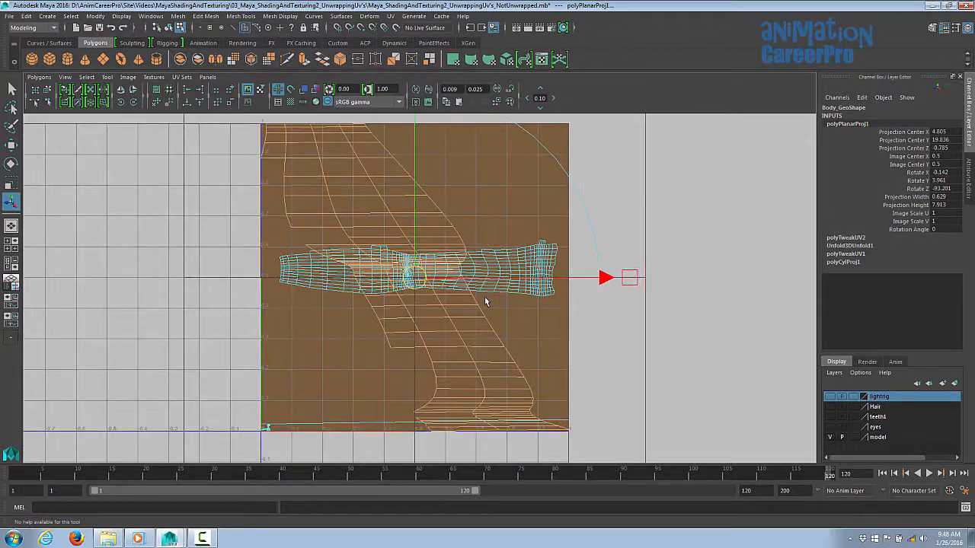
right_click_drag(482, 300, 403, 323, "alt")
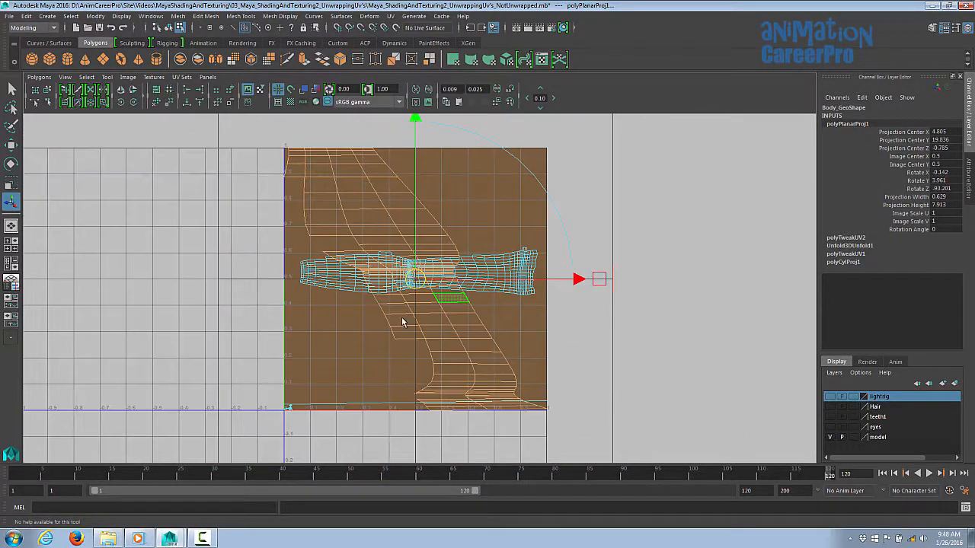
left_click(599, 283)
key("r")
left_click_drag(415, 280, 388, 289)
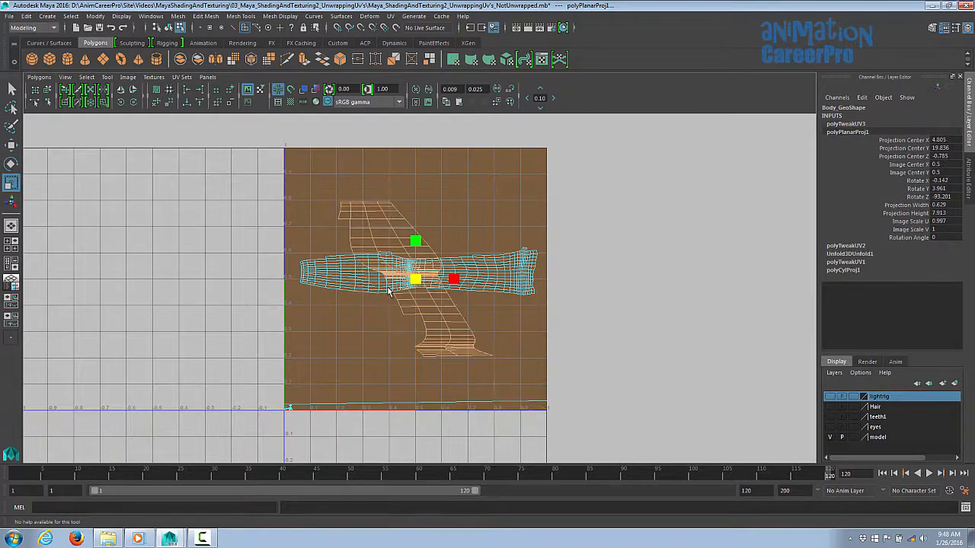
Rotate the projected strip to run lengthwise like the arm shell, then fit it above the shell by moving and scaling it
right_click_drag(388, 289, 472, 309, "alt")
key("e")
left_click_drag(485, 287, 459, 195)
key("w")
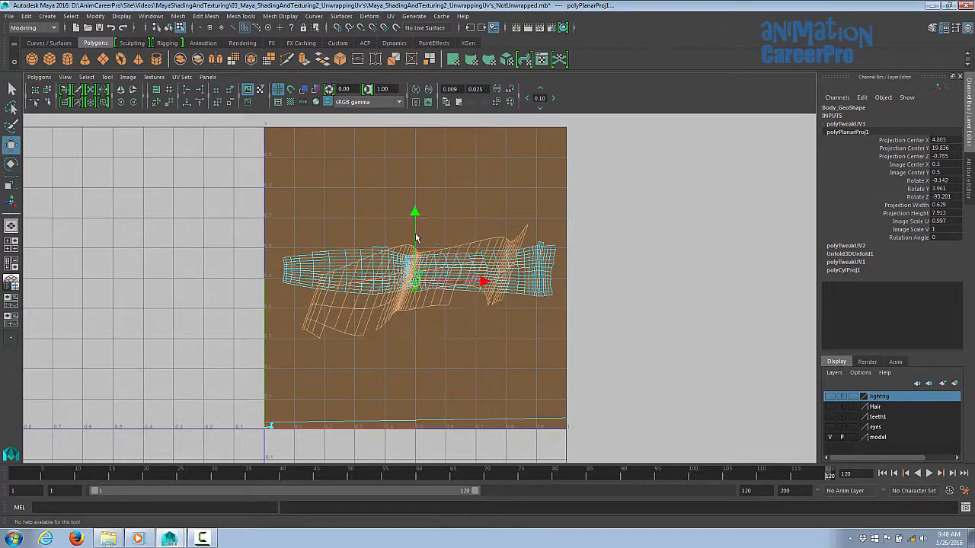
left_click_drag(420, 283, 412, 189)
key("r")
left_click_drag(406, 122, 406, 148)
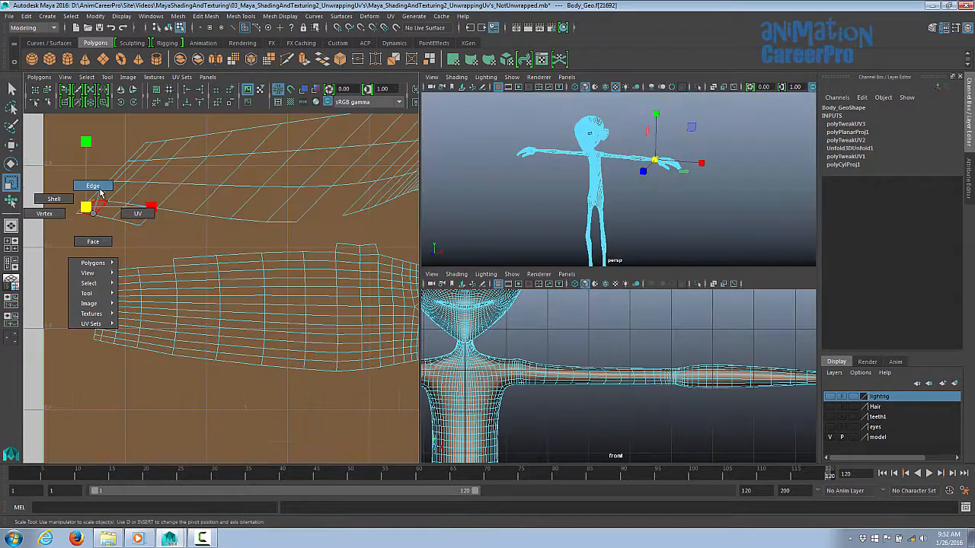
Select the strip's border edges along the forearm's wrist end and move and sew them to the arm shell
left_click(82, 217)
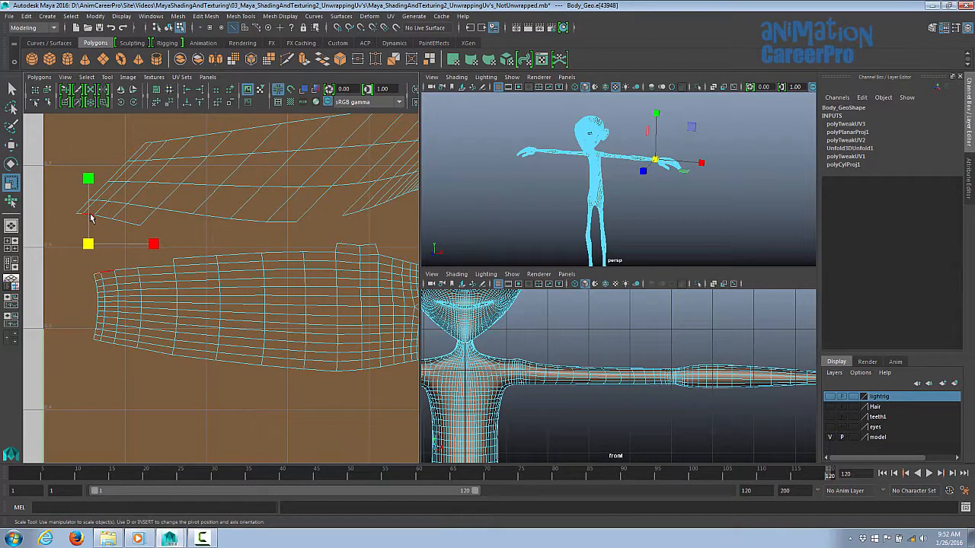
key("q")
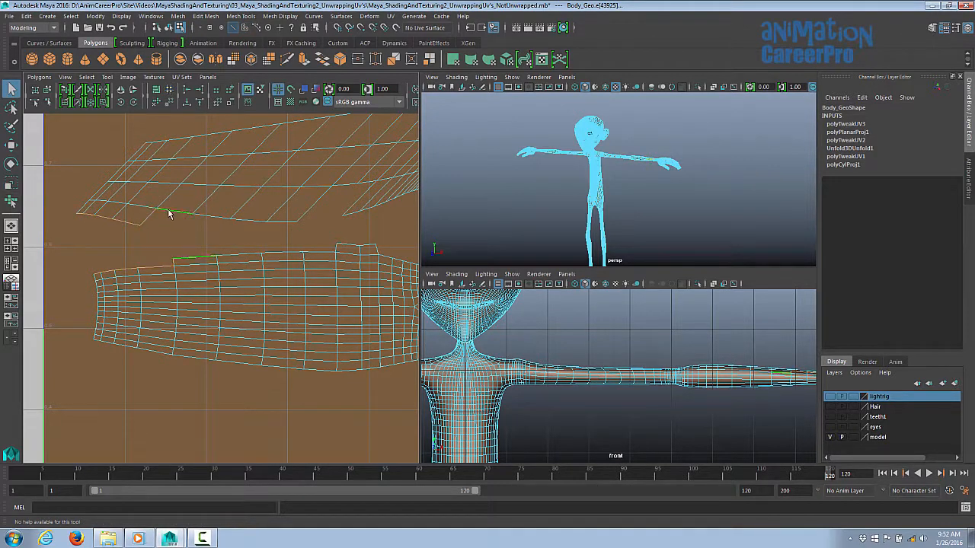
left_click(240, 223)
right_click(201, 219, "shift")
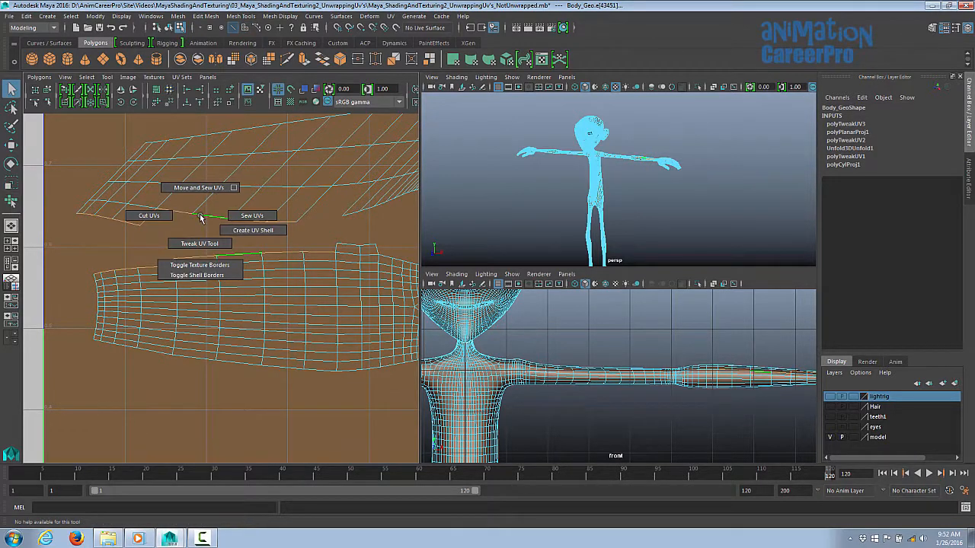
left_click(198, 188)
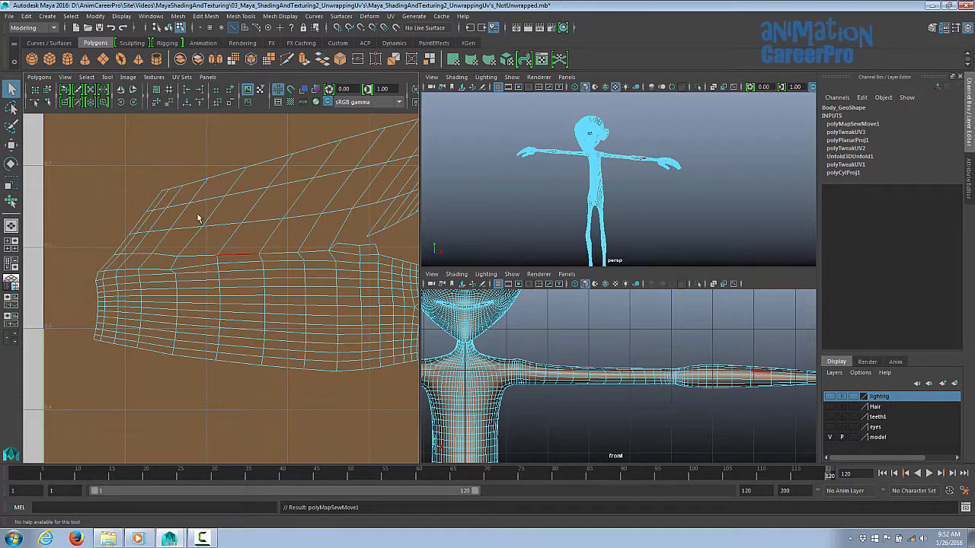
Select the strip's remaining border edges from the elbow to the shoulder and move and sew them to the arm shell
middle_click_drag(359, 249, 194, 258, "alt")
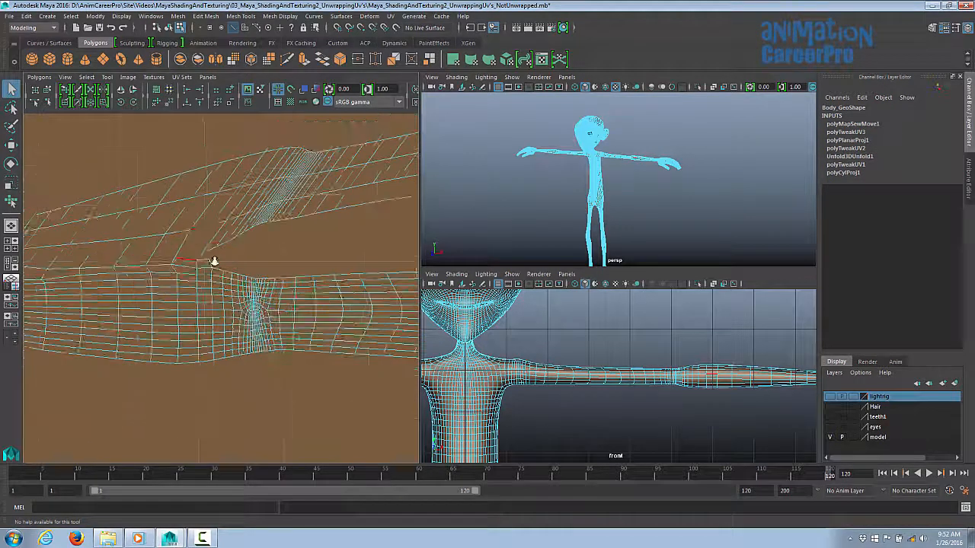
right_click_drag(213, 261, 325, 272, "alt")
scroll(223, 267, "up", 2)
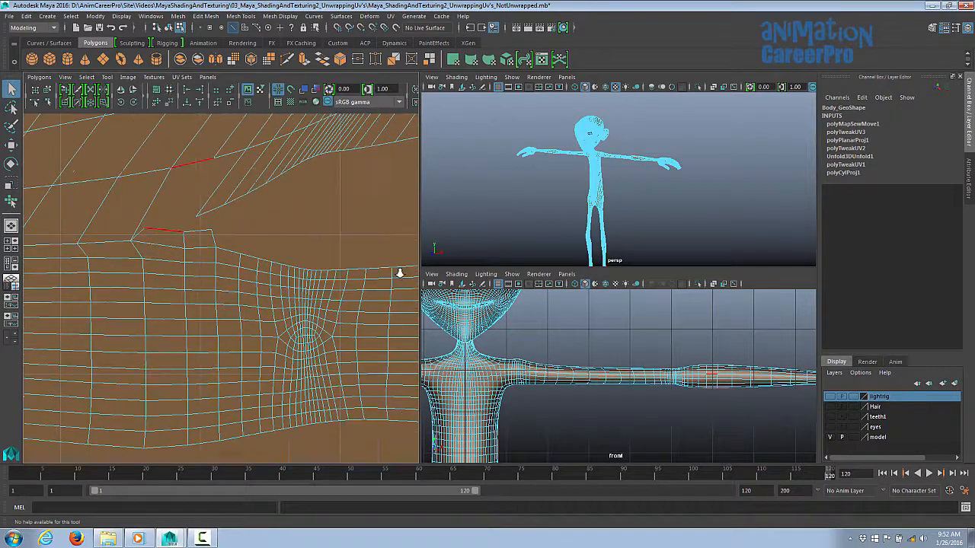
left_click(199, 165)
left_click(233, 158, "shift")
left_click(218, 210, "shift")
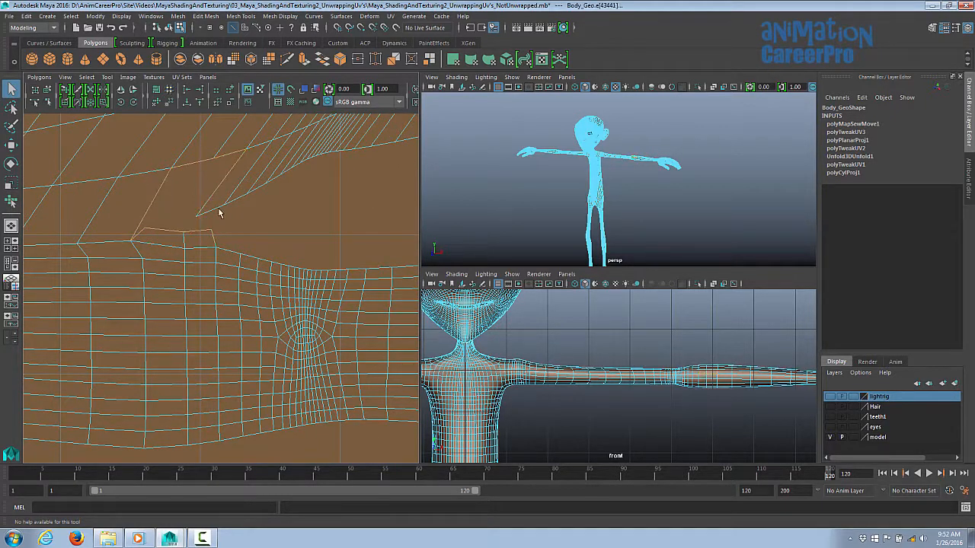
left_click(238, 199, "shift")
left_click(271, 180, "shift")
scroll(271, 180, "up", 3)
left_click(216, 206, "shift")
left_click(279, 167, "shift")
left_click(297, 160, "shift")
left_click(318, 149, "shift")
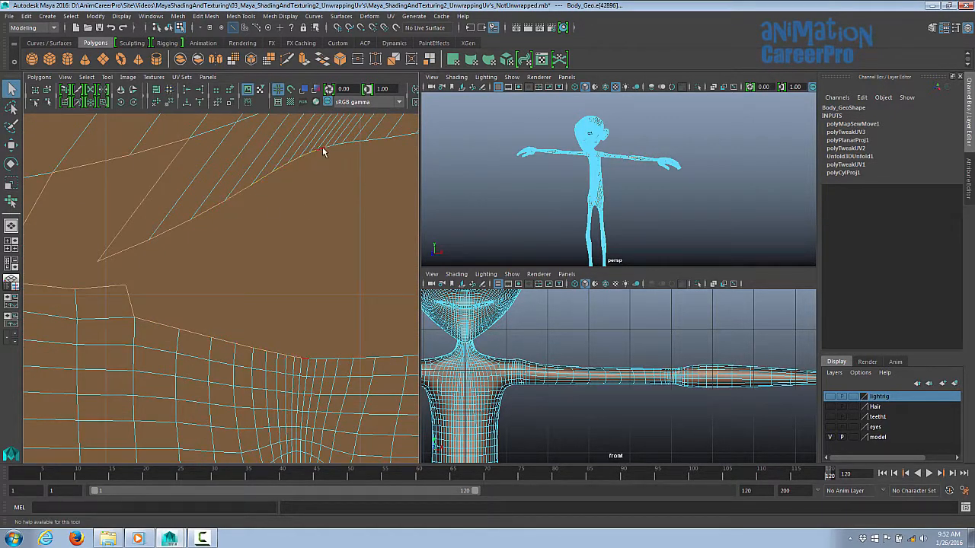
left_click(343, 142, "shift")
left_click(357, 141, "shift")
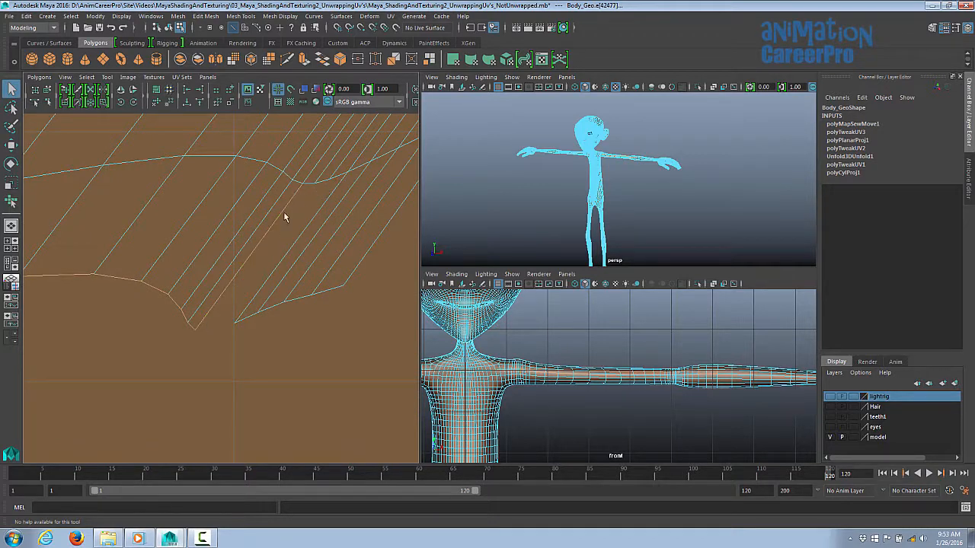
left_click(311, 185, "shift")
left_click(323, 183, "shift")
left_click(337, 180, "shift")
left_click(268, 309, "shift")
middle_click_drag(284, 302, 345, 294, "alt")
right_click_drag(346, 294, 59, 294, "alt")
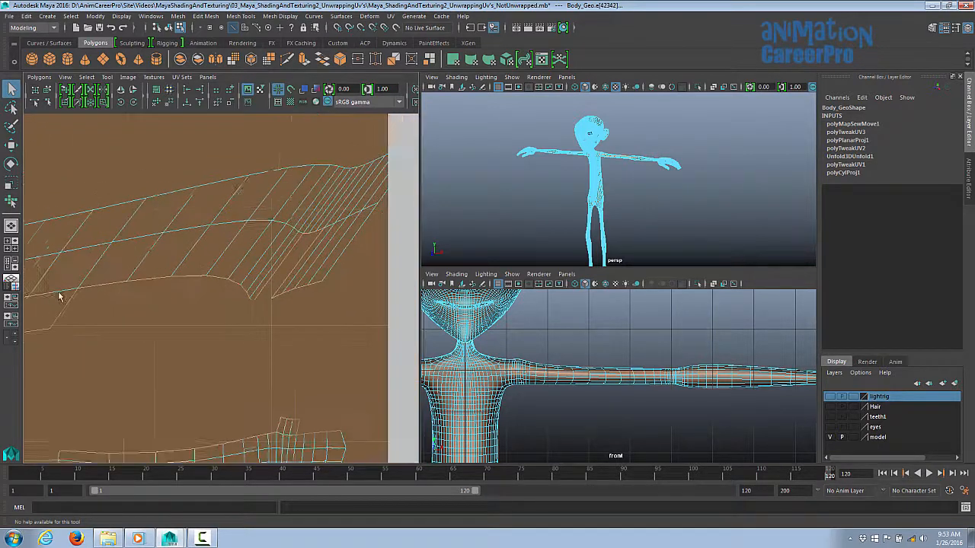
middle_click_drag(59, 294, 94, 238, "alt")
right_click_drag(327, 245, 165, 286, "alt")
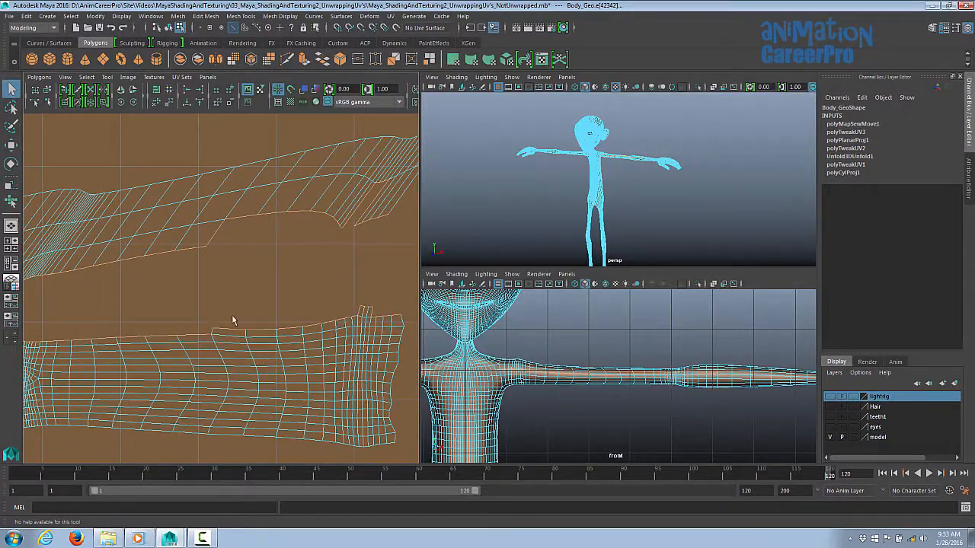
right_click(206, 249, "shift")
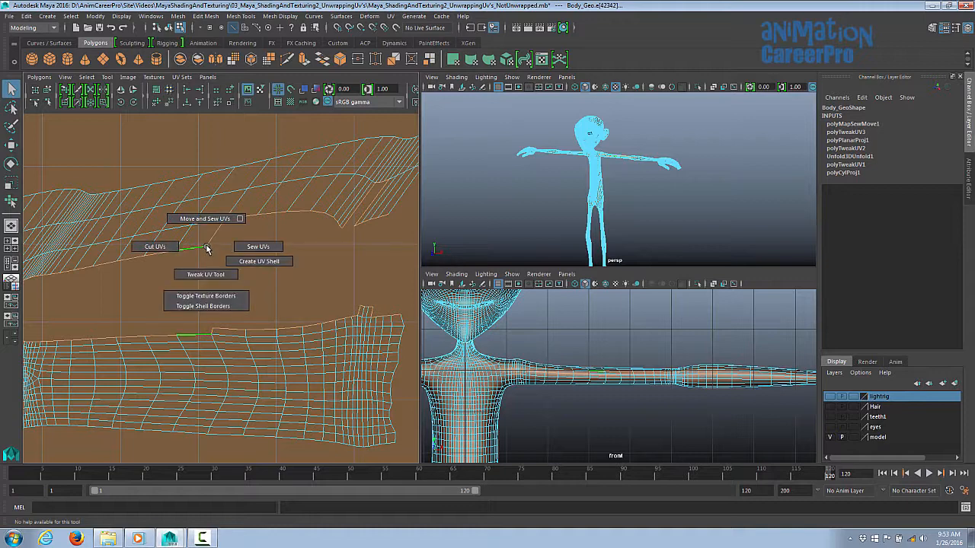
right_click_drag(206, 247, 207, 221, "shift")
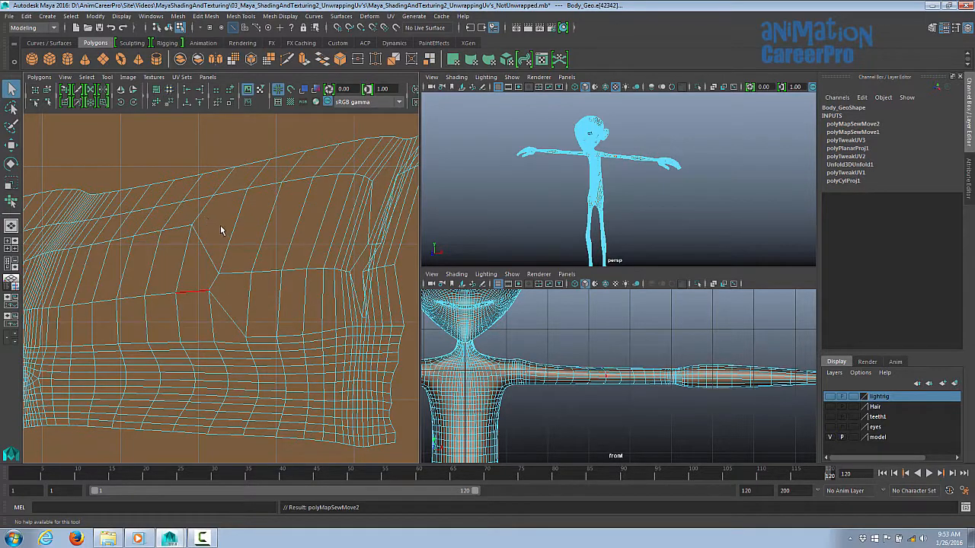
mouse_move(328, 279)
middle_mouse_down("alt")
mouse_move(226, 294)
mouse_move(336, 290)
middle_mouse_up("alt")
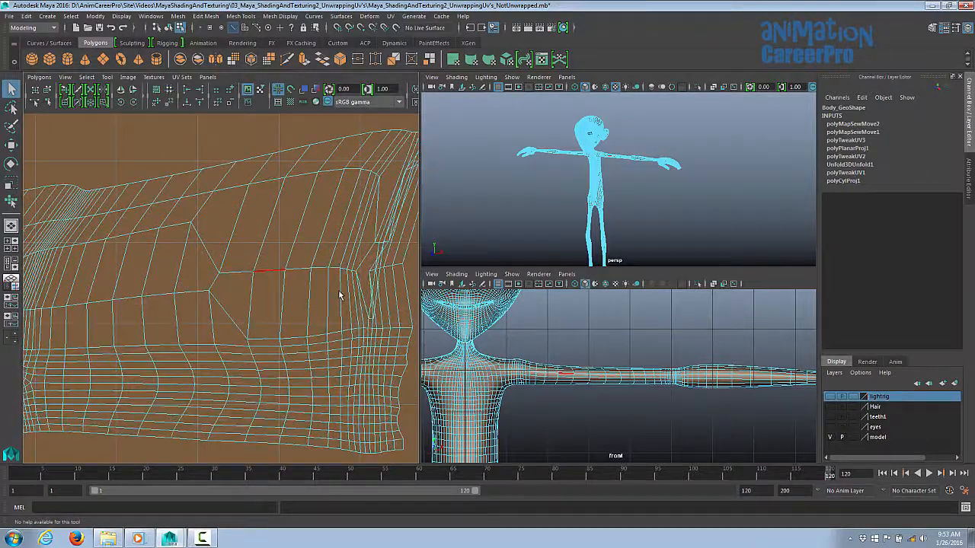
scroll(323, 293, "down", 4)
scroll(323, 293, "down", 2)
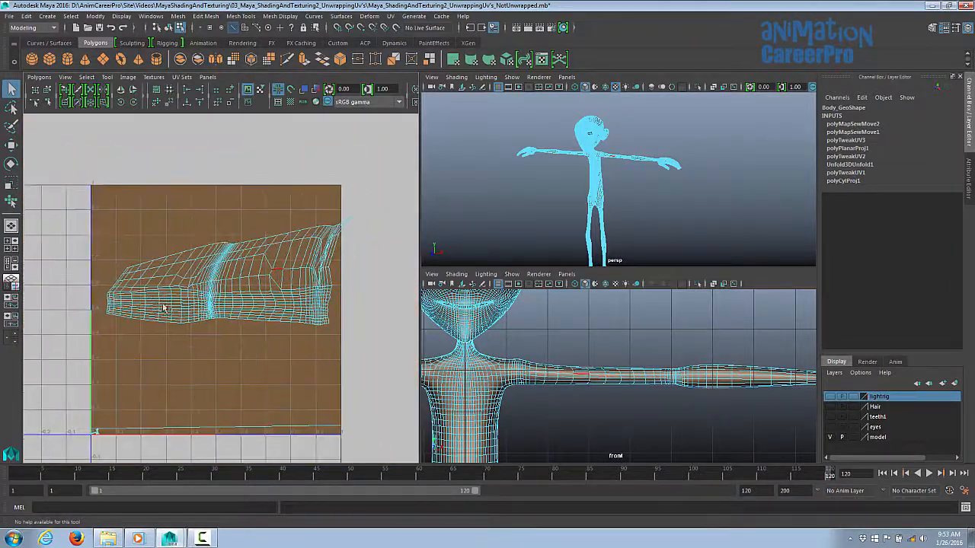
Select all UVs of the sewn left arm shell, unfold them and clear the selection
right_click_drag(191, 298, 215, 299)
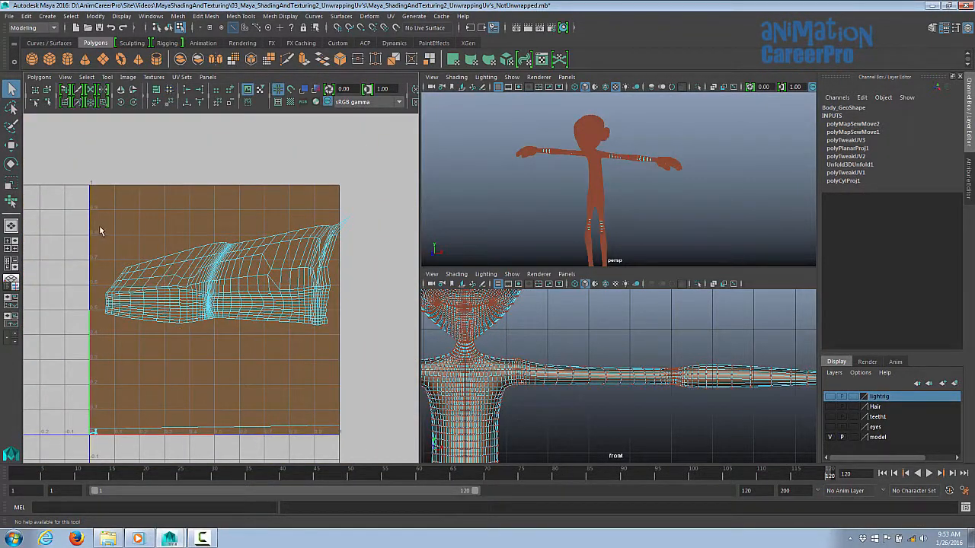
left_click_drag(99, 227, 361, 368)
left_click_drag(89, 206, 379, 363)
right_click(268, 297, "shift")
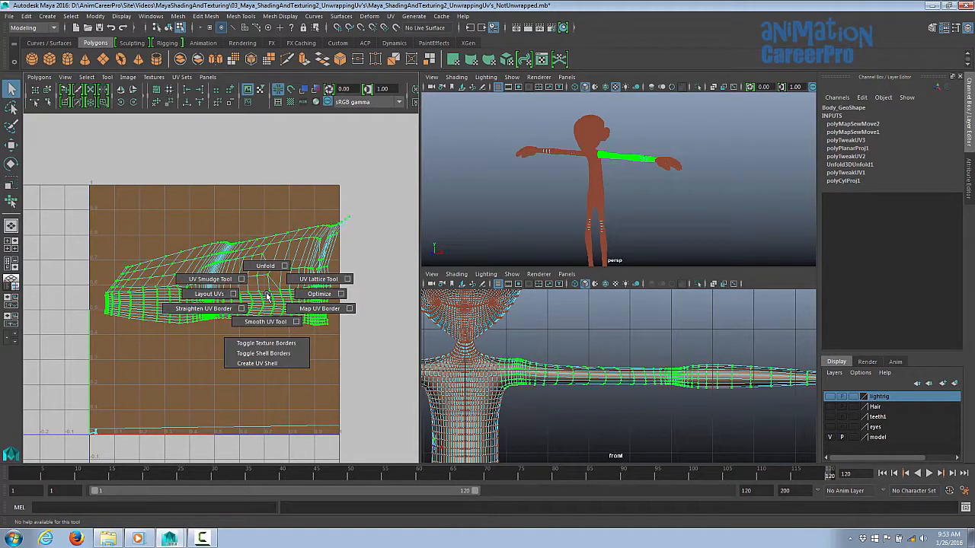
left_click(267, 266)
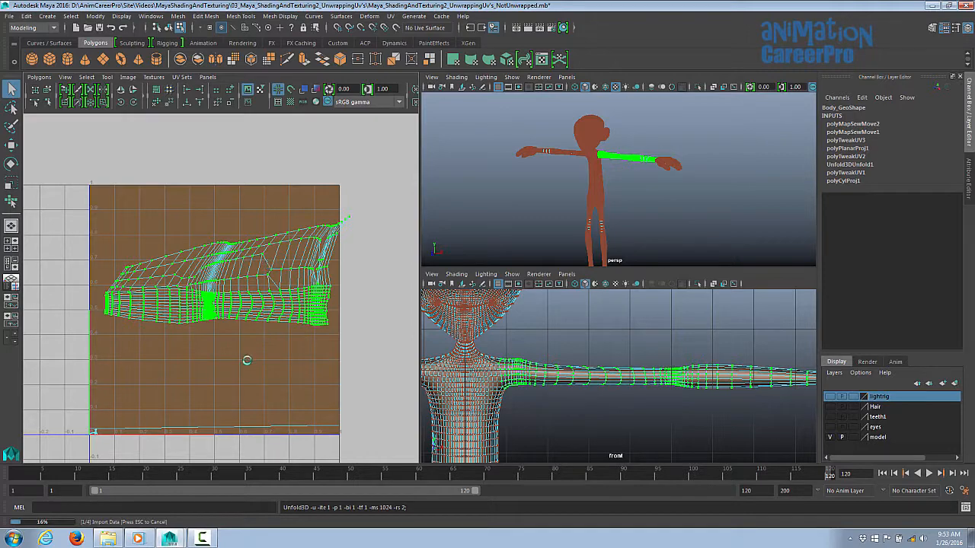
left_click(204, 333)
key("r")
key("space")
key("f")
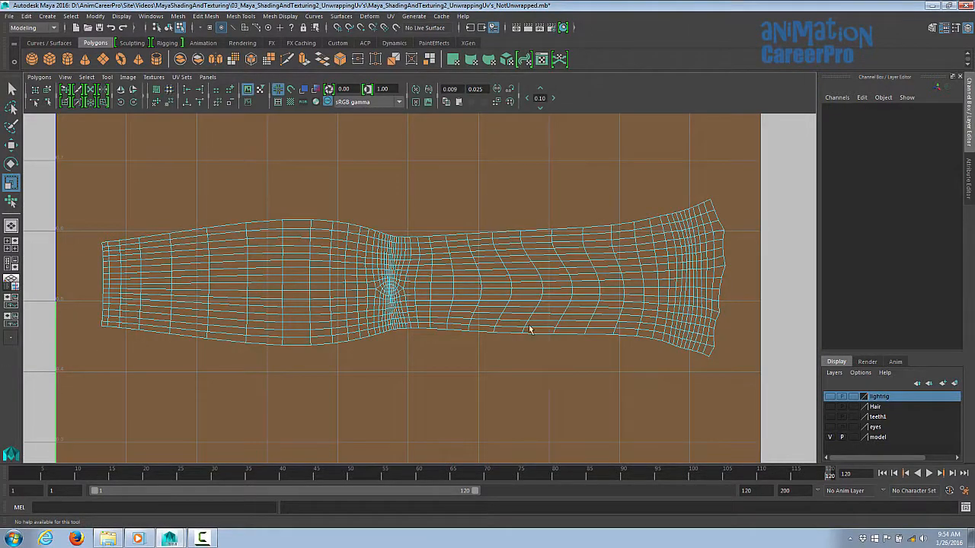
Examine the unfolded arm shell's shape and its placement within the 0 to 1 UV space
right_click_drag(585, 339, 71, 353, "alt")
right_click_drag(521, 334, 244, 361, "alt")
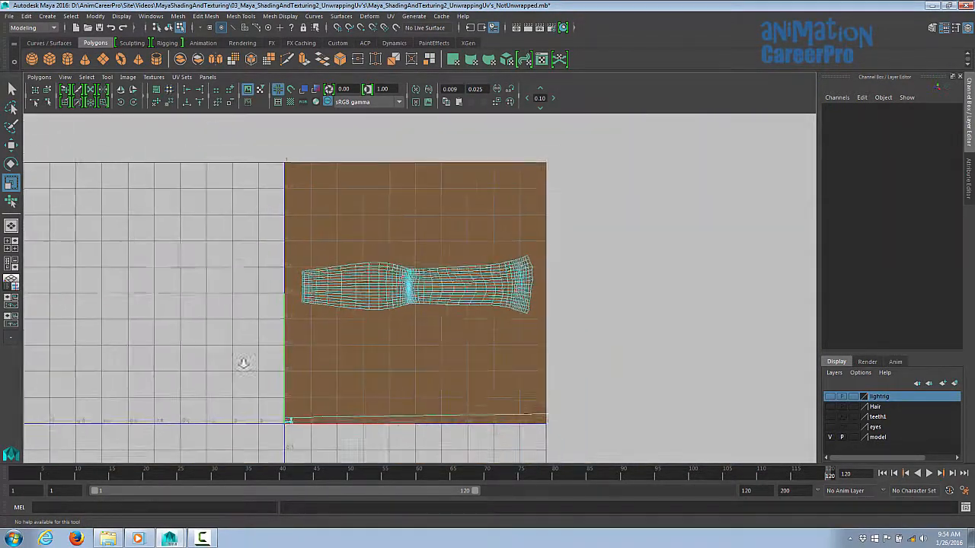
middle_click_drag(286, 349, 254, 351, "alt")
key("space")
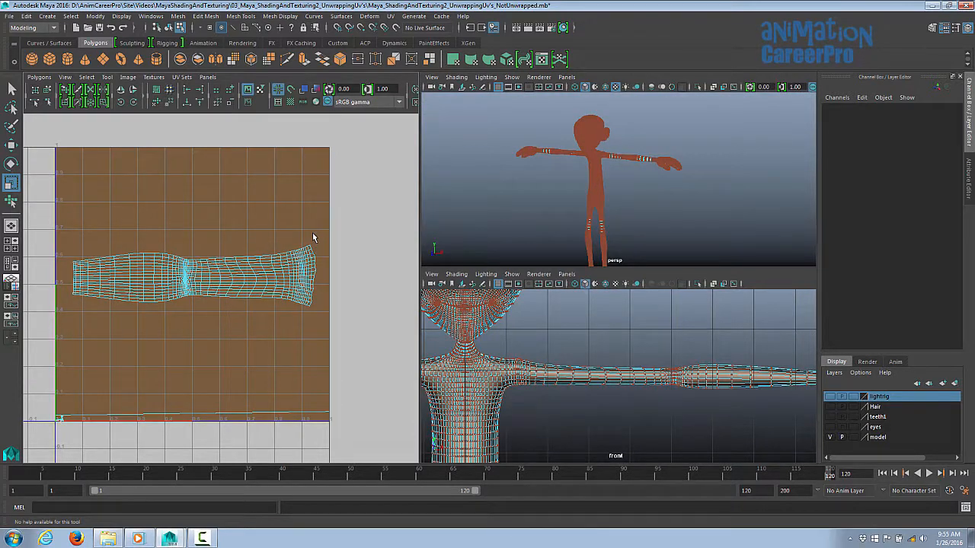
middle_click_drag(289, 219, 307, 217, "alt")
right_click_drag(306, 217, 336, 206, "alt")
middle_click_drag(335, 205, 334, 220, "alt")
right_click_drag(335, 219, 352, 214, "alt")
middle_click_drag(352, 214, 351, 218, "alt")
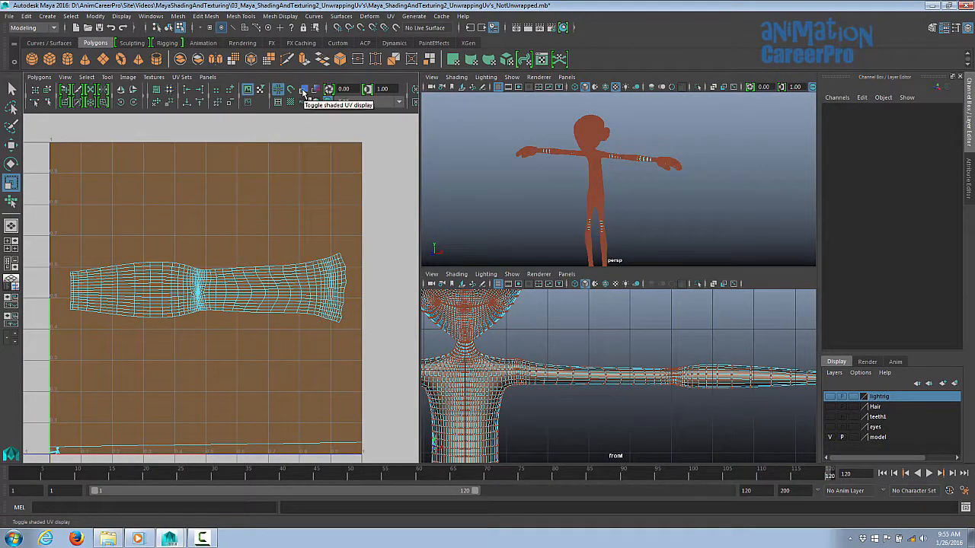
Turn on shaded UV display and texture border display for the body mesh, keeping the grid shown
left_click(304, 91)
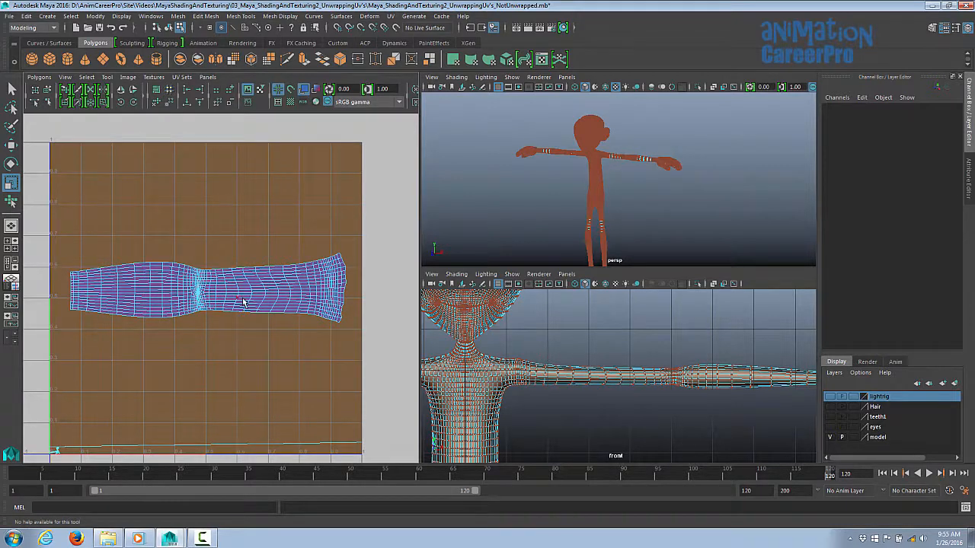
right_click_drag(244, 303, 324, 248, "alt")
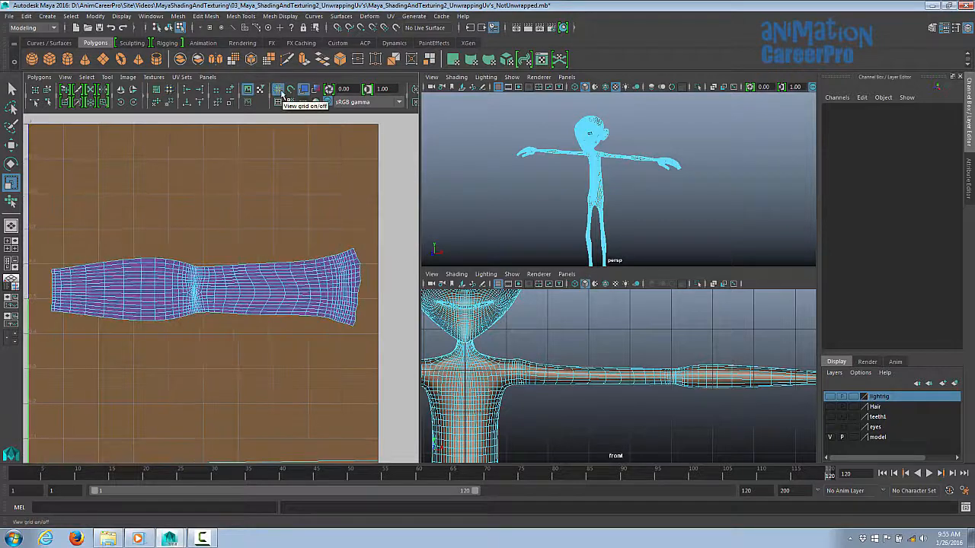
left_click(281, 90)
left_click(281, 91)
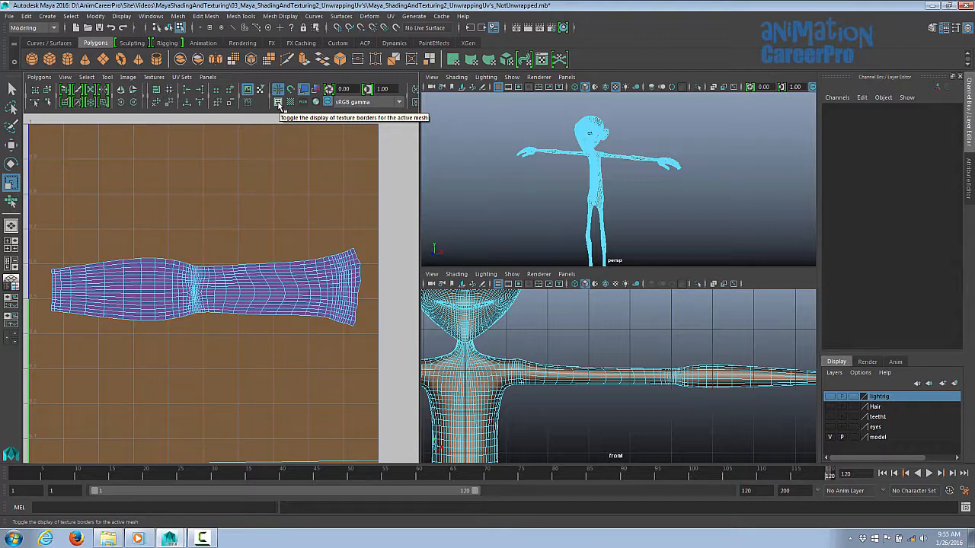
left_click(279, 104)
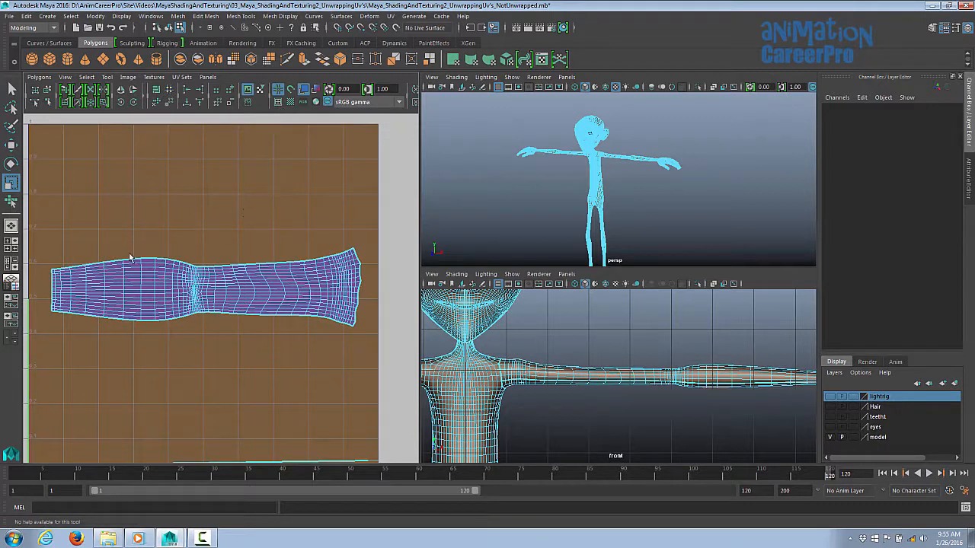
Examine where the texture borders run around the left shoulder and along the arm in the perspective view
left_click_drag(696, 198, 677, 209, "alt")
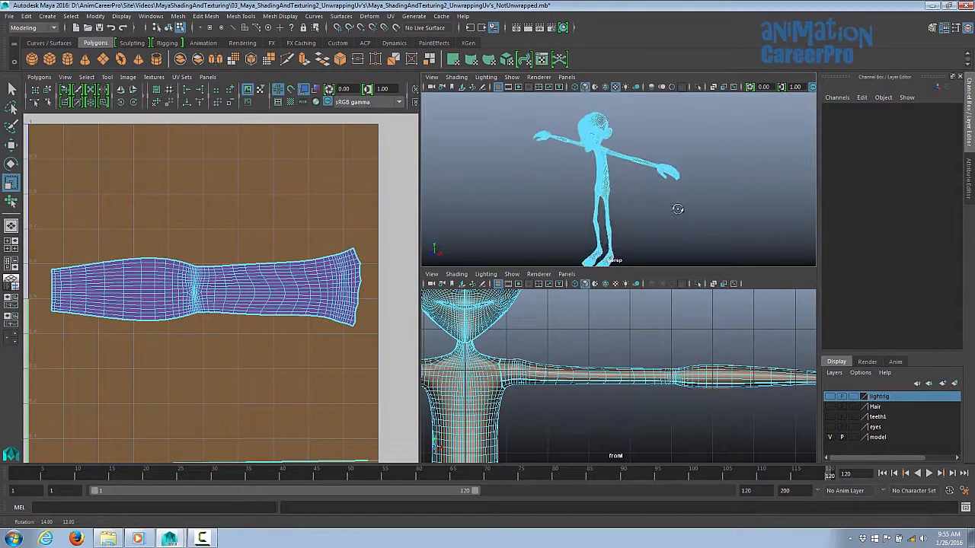
right_click_drag(678, 209, 732, 222, "alt")
middle_click_drag(732, 222, 708, 260, "alt")
right_click_drag(709, 260, 892, 265, "alt")
left_click_drag(633, 198, 668, 185, "alt")
middle_click_drag(668, 185, 764, 168, "alt")
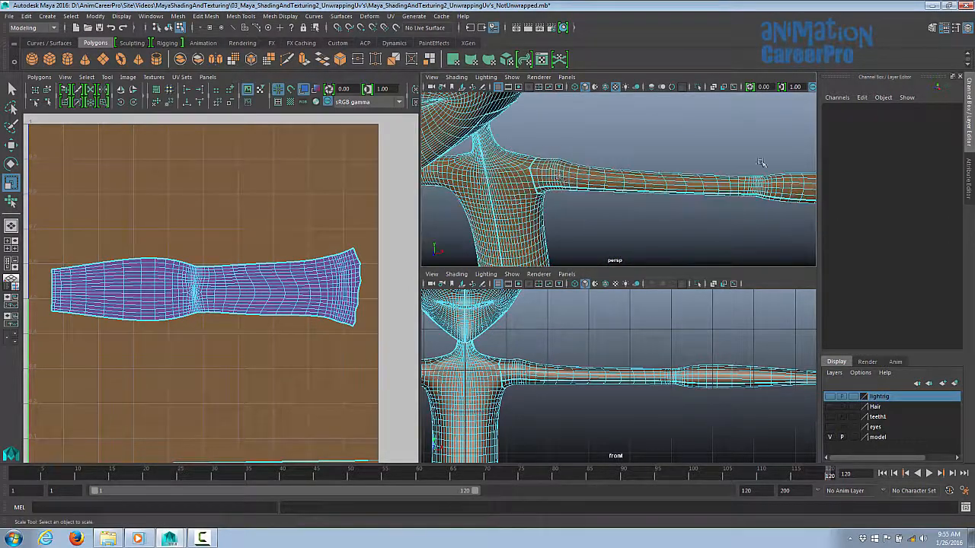
left_click_drag(562, 173, 537, 172, "alt")
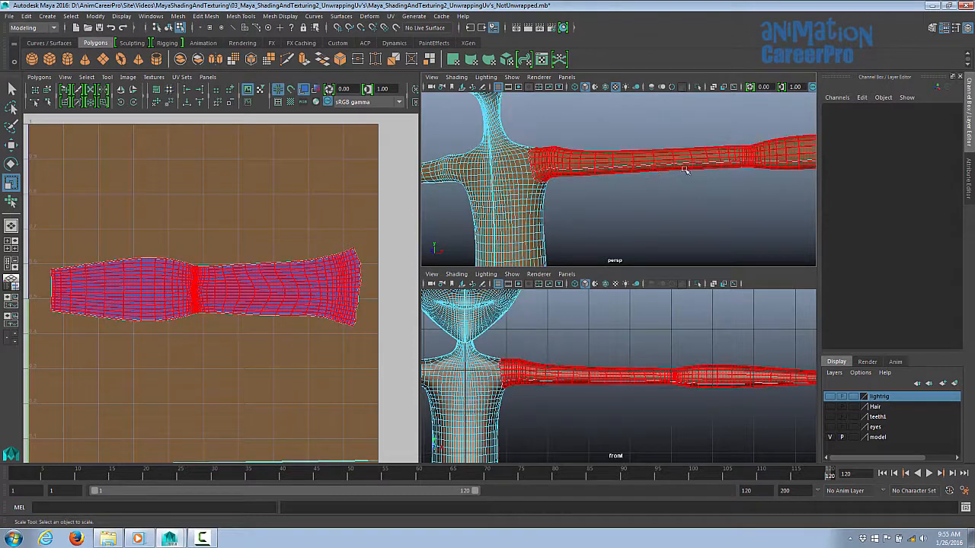
right_click_drag(761, 214, 742, 216, "alt")
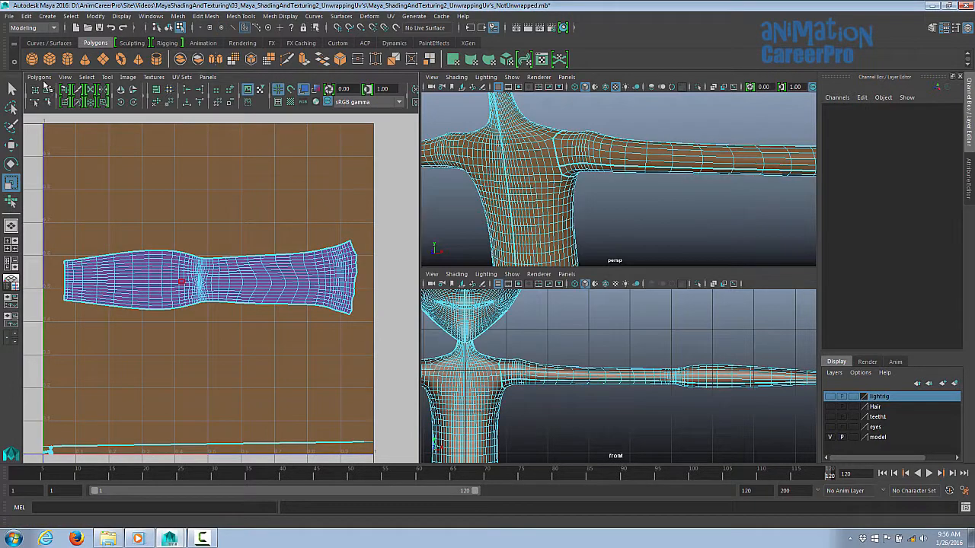
Set up a UV snapshot of the body mesh at 1000 by 1000 with PNG as the image format
left_click(39, 77)
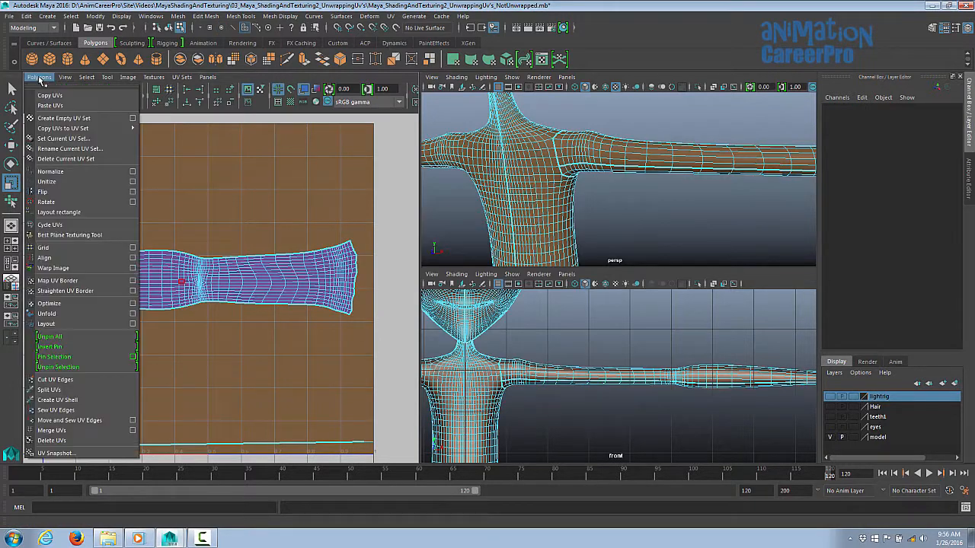
left_click(56, 454)
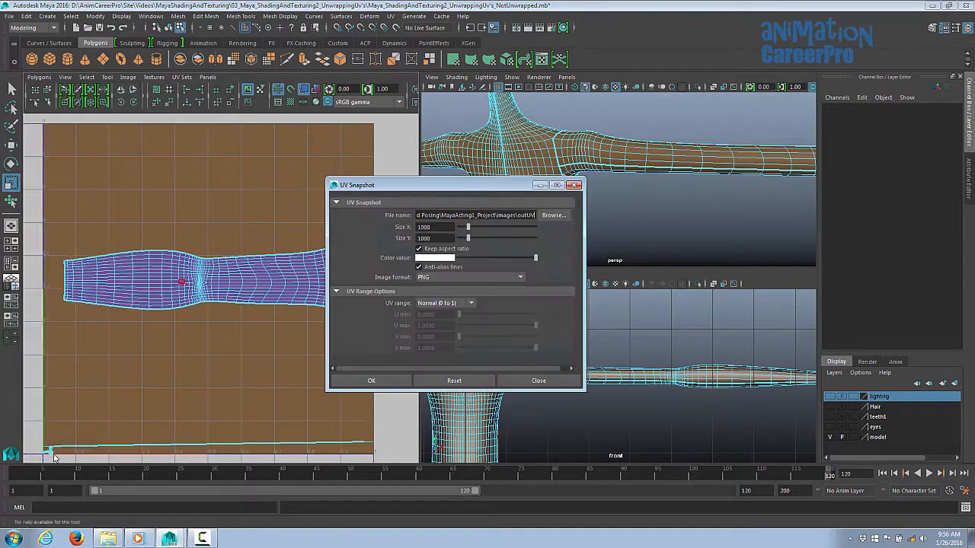
double_click(441, 228)
double_click(423, 228)
left_click(442, 228)
double_click(431, 227)
left_click(521, 279)
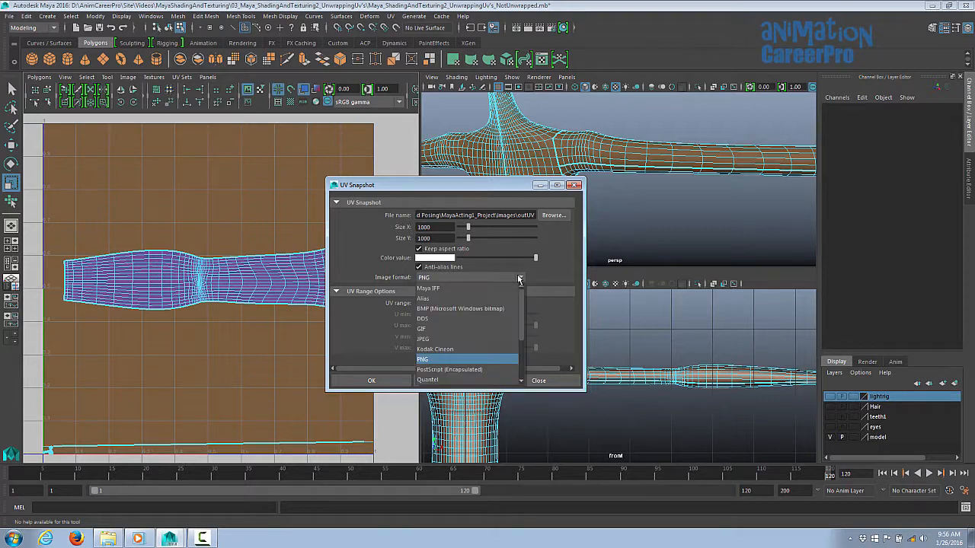
left_click(484, 359)
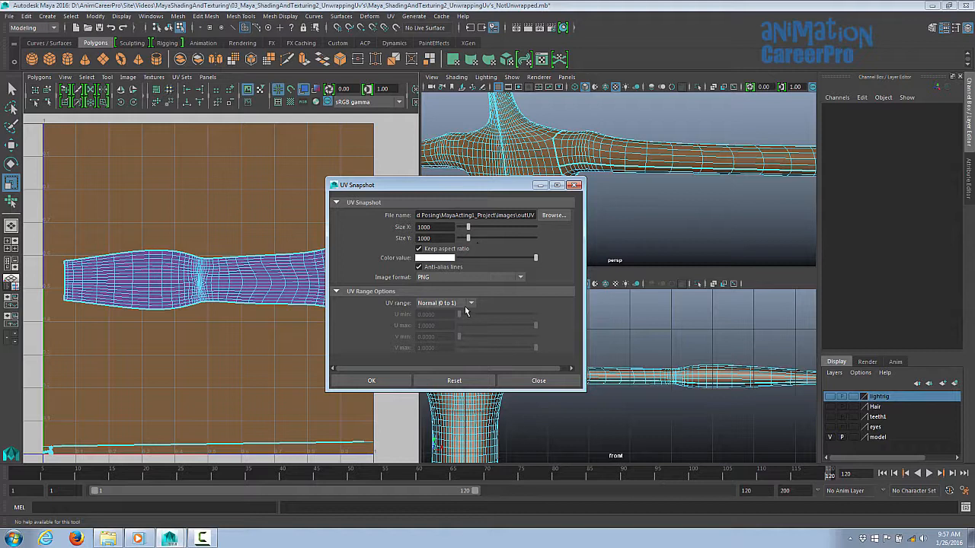
Name the snapshot file LeftArm_UV in the project's sourceimages folder and export it
left_click(424, 215)
left_click_drag(419, 217, 537, 219)
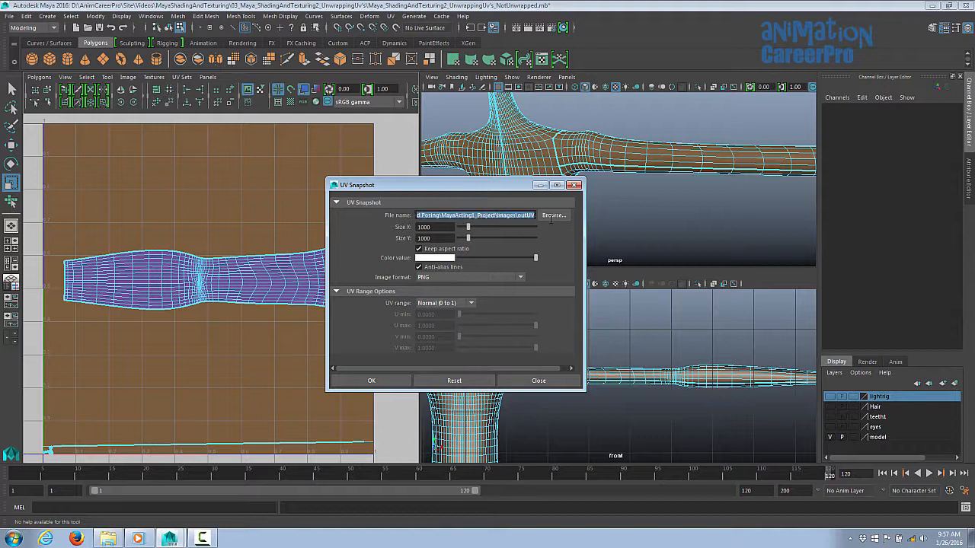
left_click(554, 215)
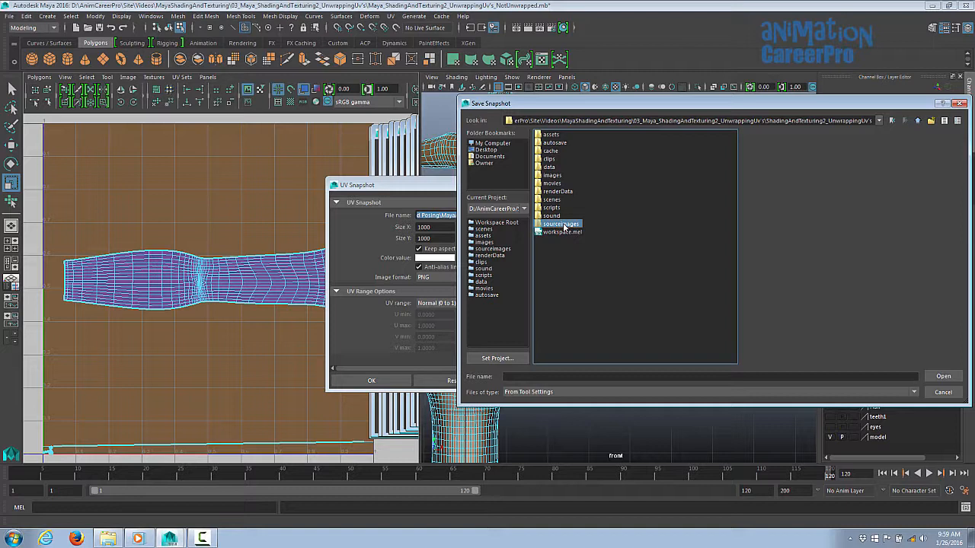
double_click(564, 226)
left_click(531, 377)
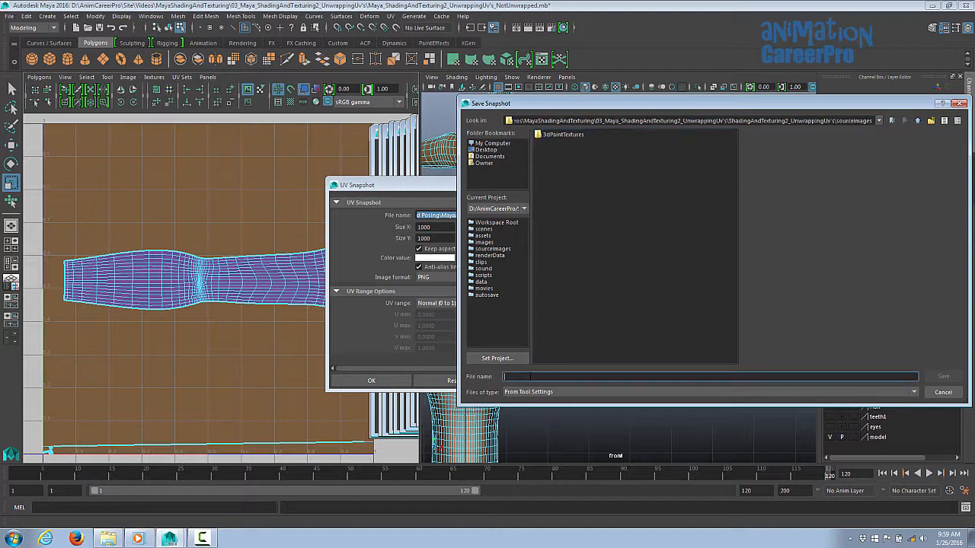
type("LeftArm_U")
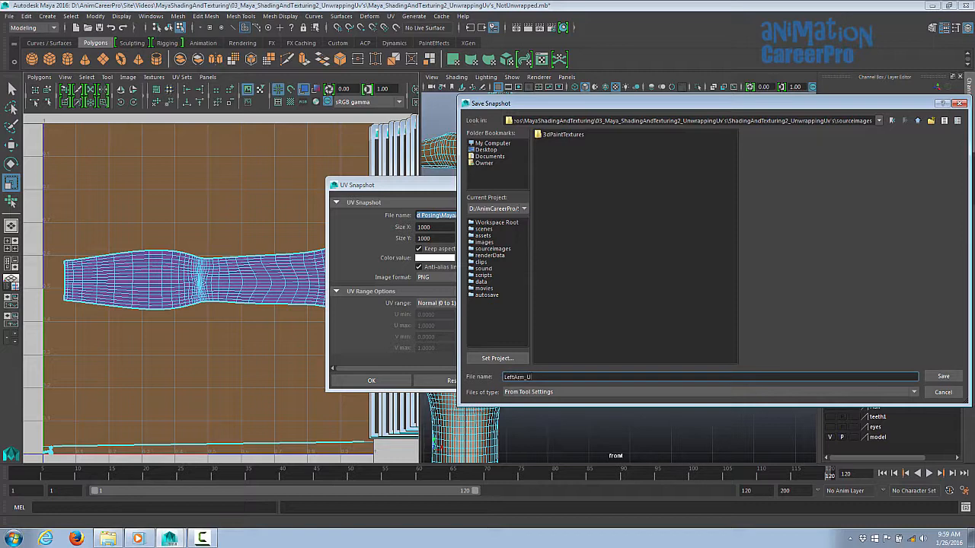
type("V")
left_click(942, 376)
Switch to Windows Explorer and open the exported LeftArm_UV.png from the project's sourceimages folder
left_click(108, 539)
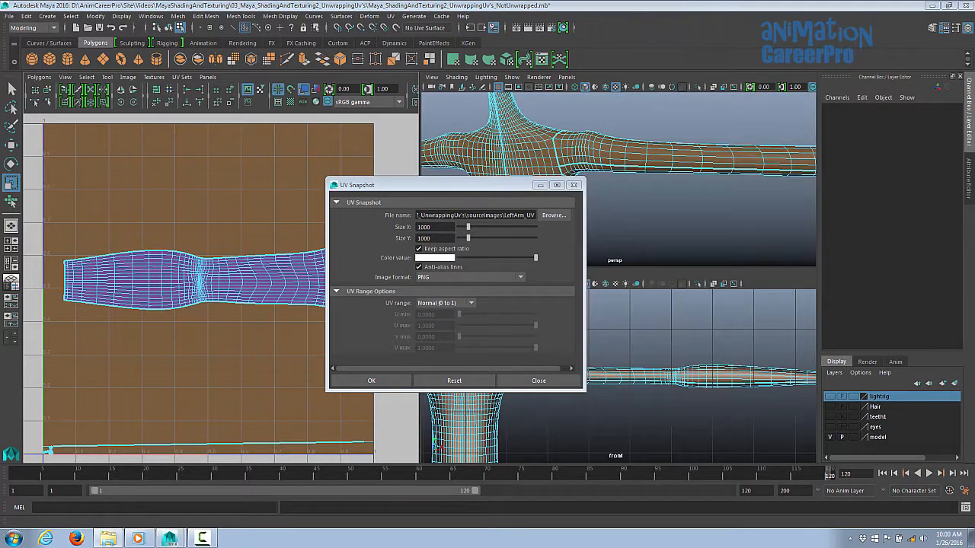
double_click(732, 135)
double_click(696, 241)
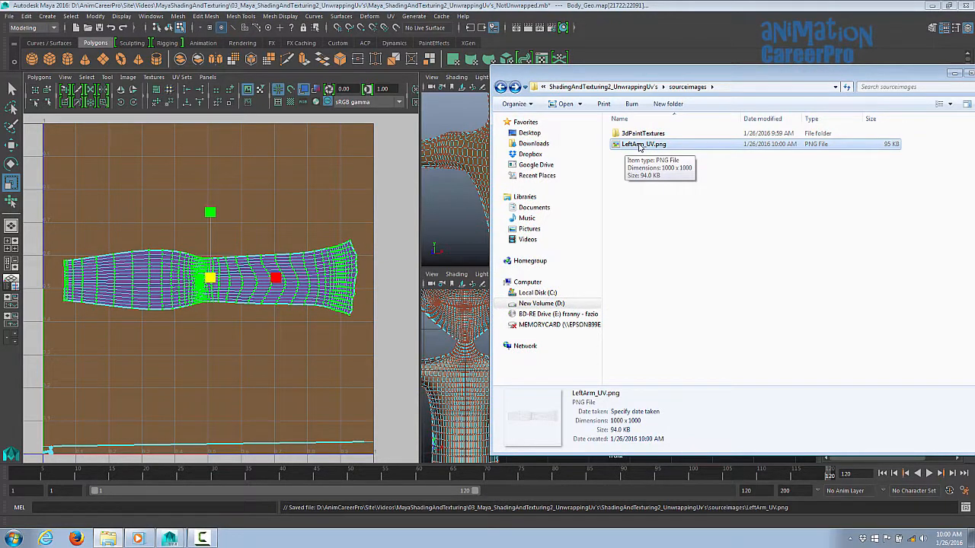
double_click(641, 146)
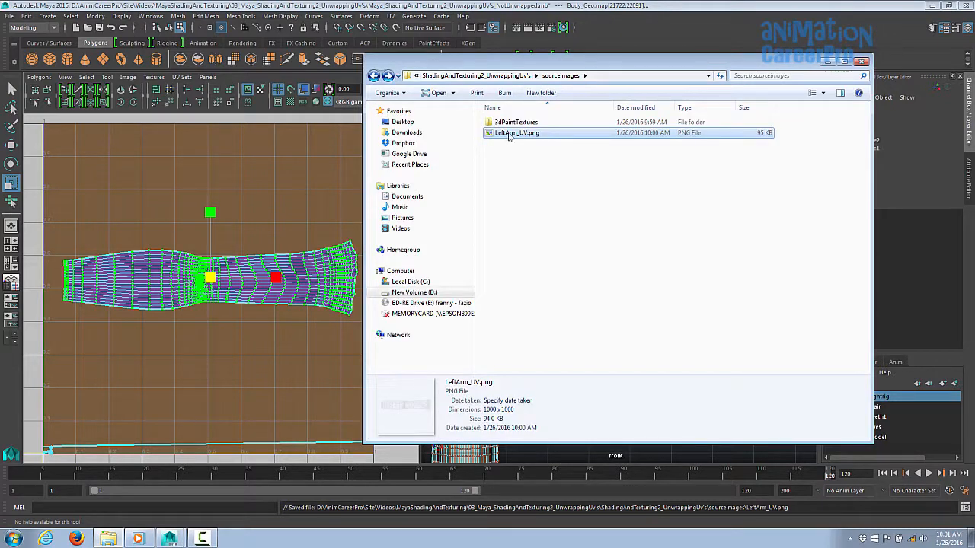
Open LeftArm_UV.png in Photoshop and toggle its UV wireframe layer's visibility off and on to check it
right_click(510, 137)
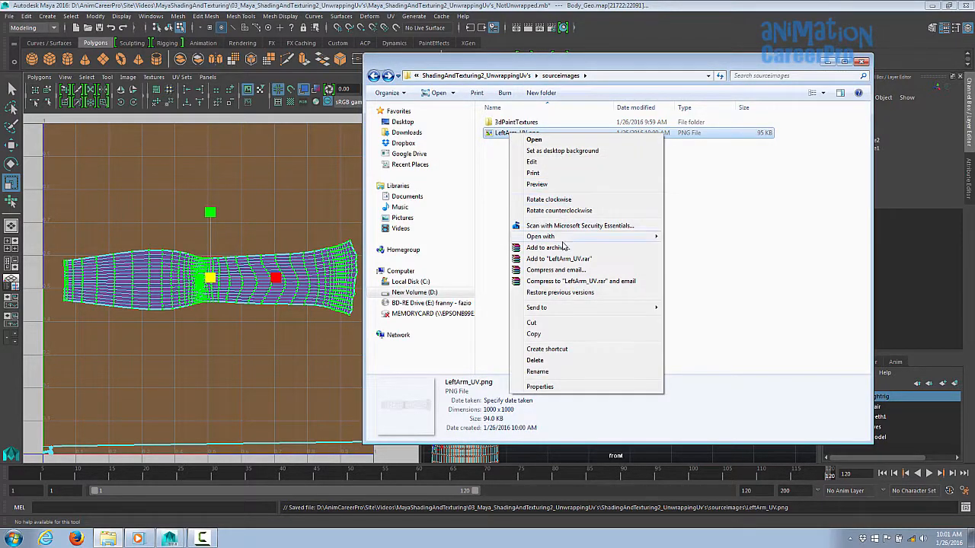
mouse_move(579, 236)
left_click(691, 237)
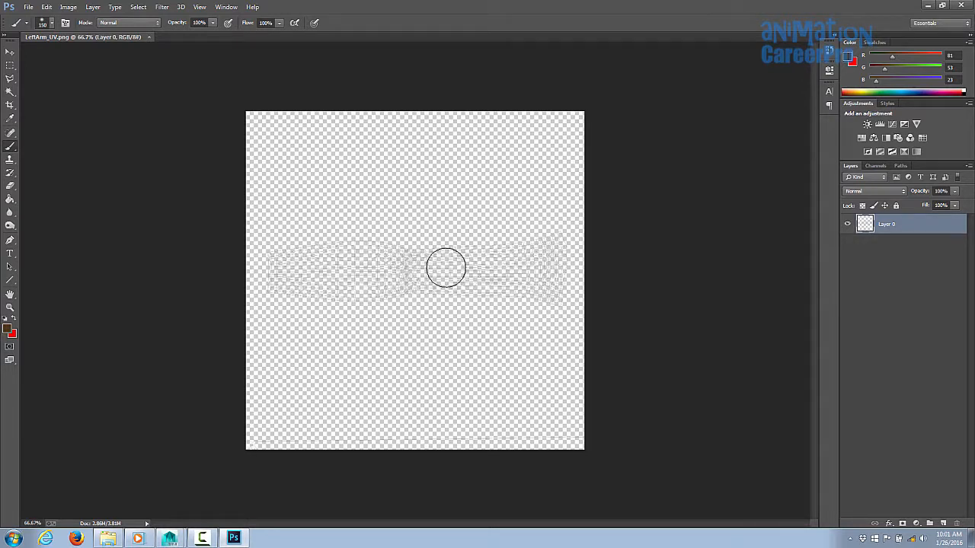
left_click(848, 226)
left_click(849, 226)
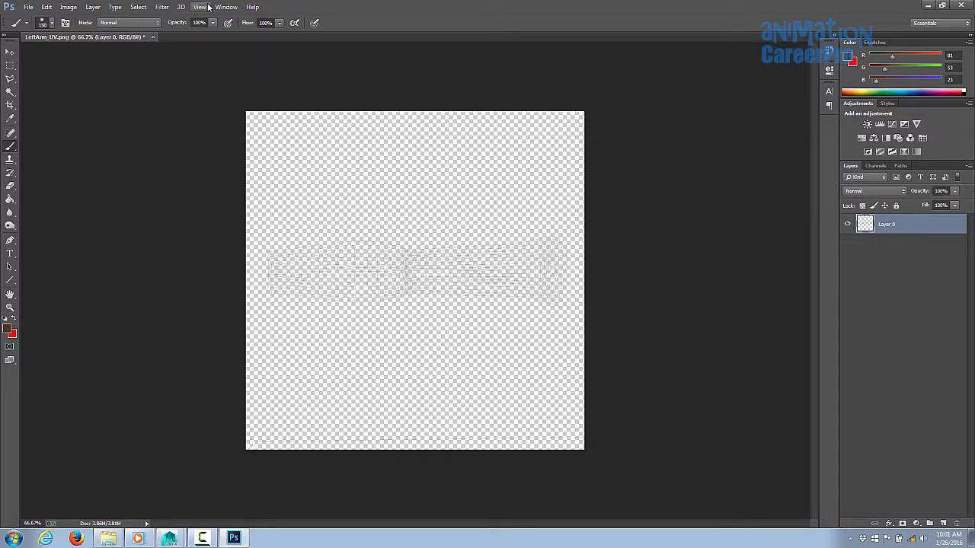
Create a new layer named FleshTone in Normal mode at 100% opacity above the UV wireframe layer
left_click(92, 7)
mouse_move(112, 19)
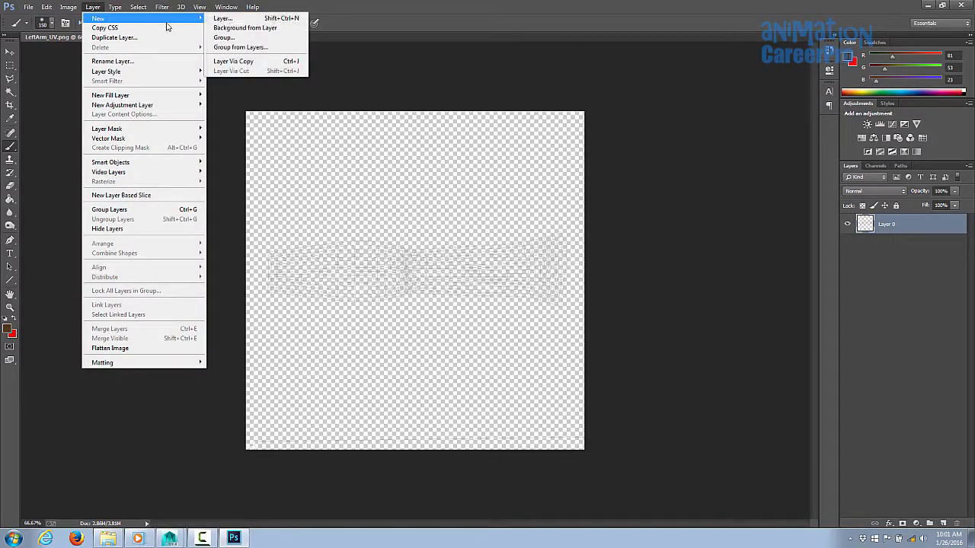
left_click(289, 21)
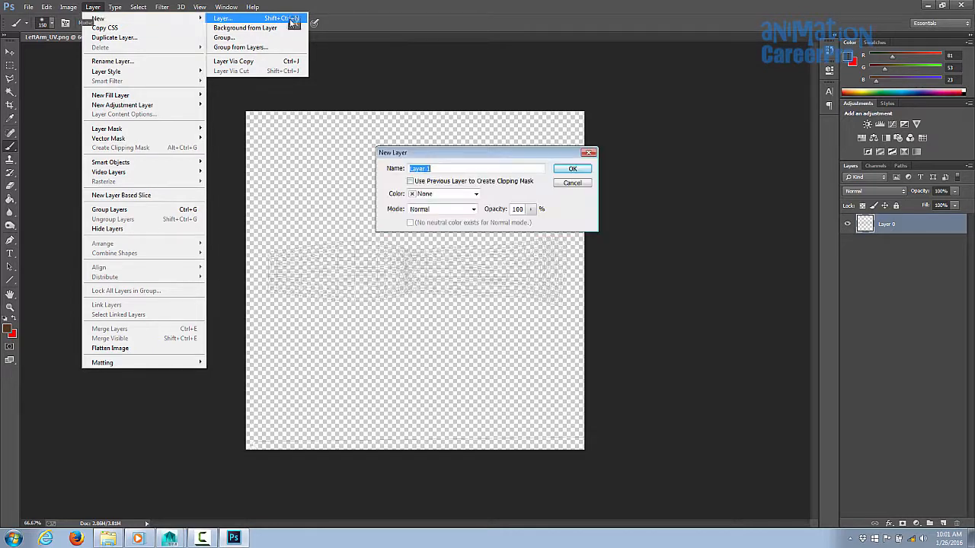
left_click(451, 168)
left_click_drag(451, 169, 395, 175)
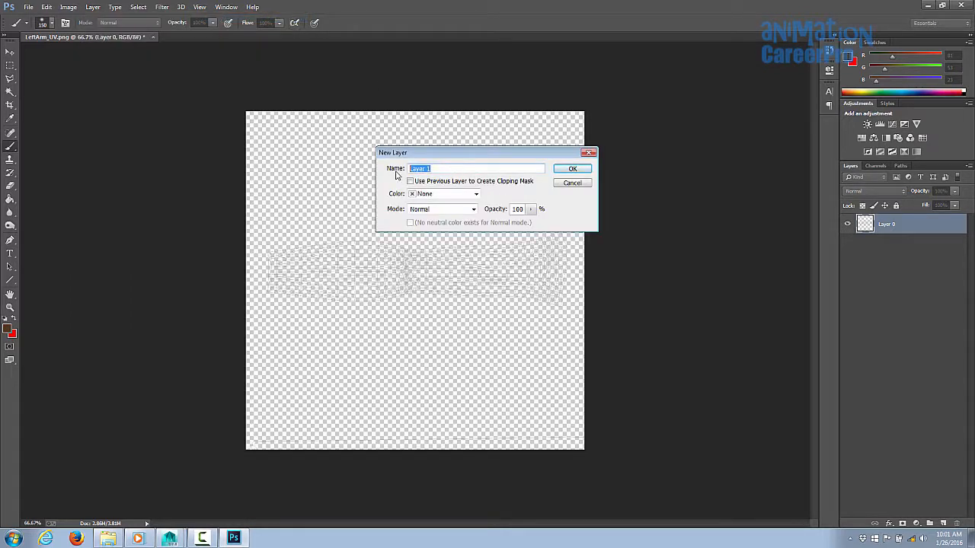
type("Flesh Tone")
left_click(531, 208)
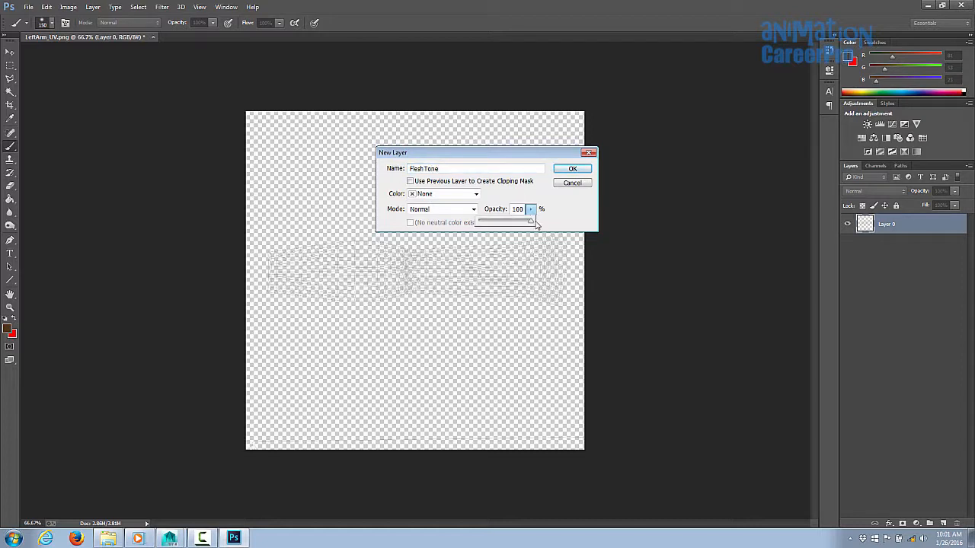
left_click(583, 168)
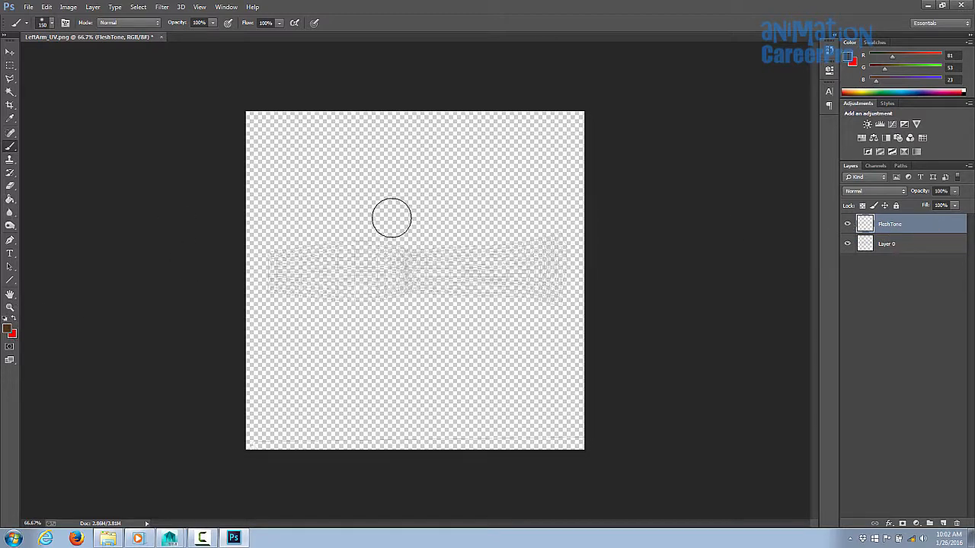
Fill the FleshTone layer with the brown foreground colour using the Paint Bucket and move the wireframe Layer 0 above it
left_click(11, 199)
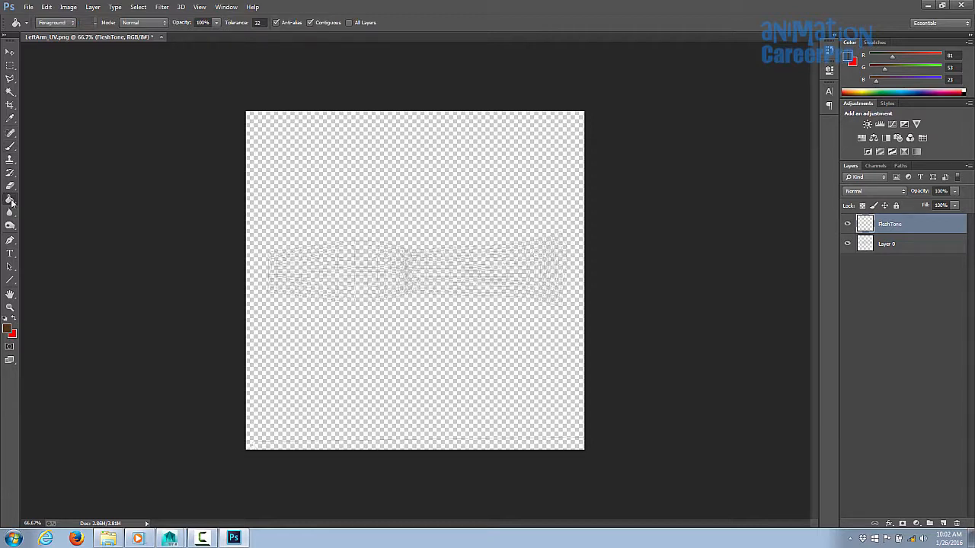
left_click(414, 206)
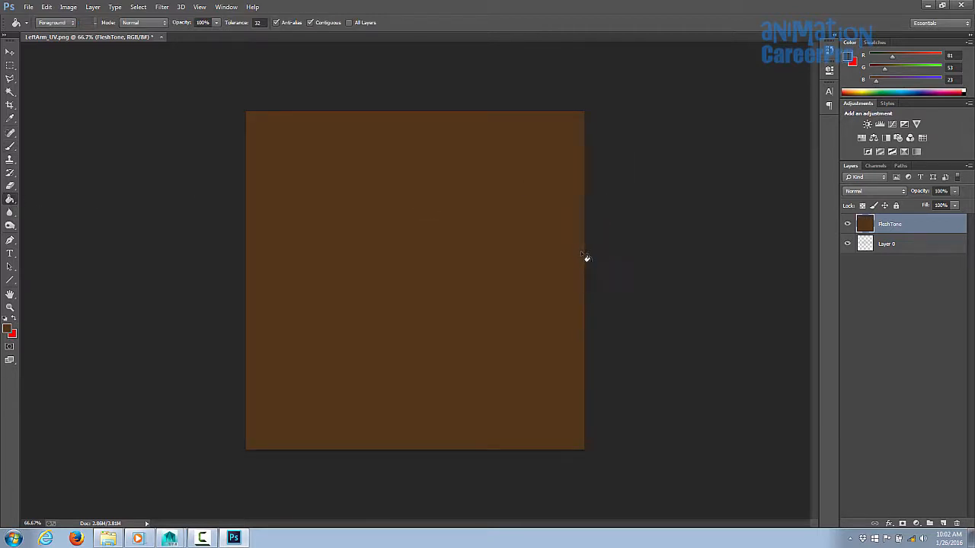
left_click(887, 245)
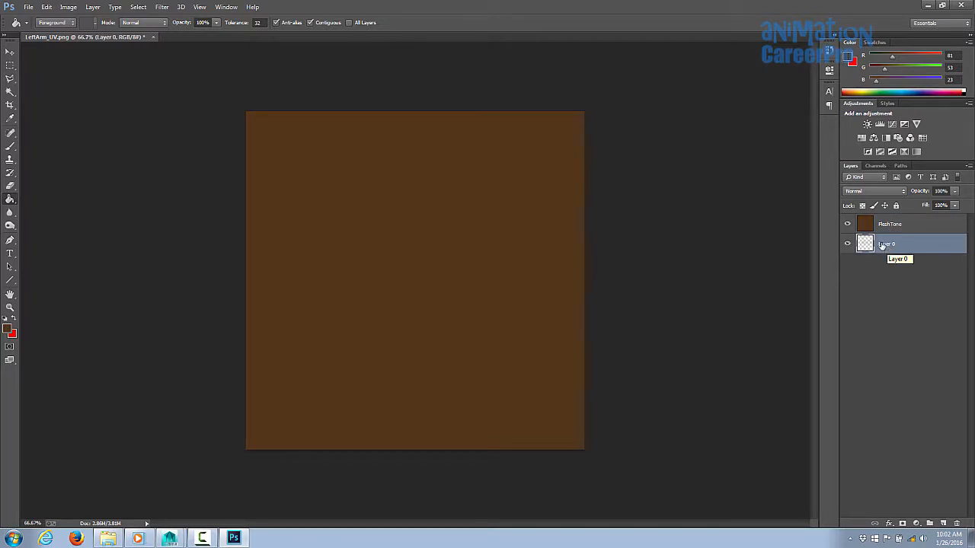
left_click(889, 224, "shift")
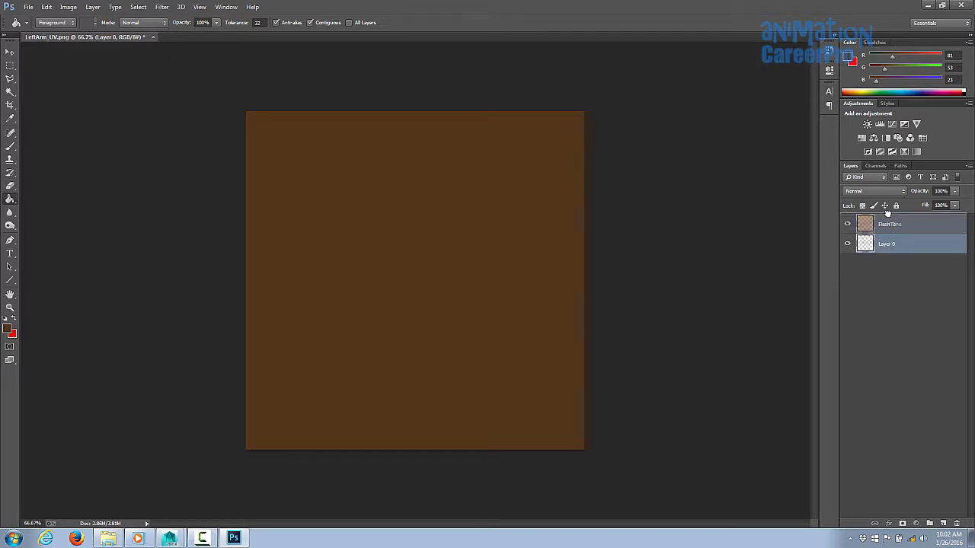
left_click_drag(887, 214, 887, 214)
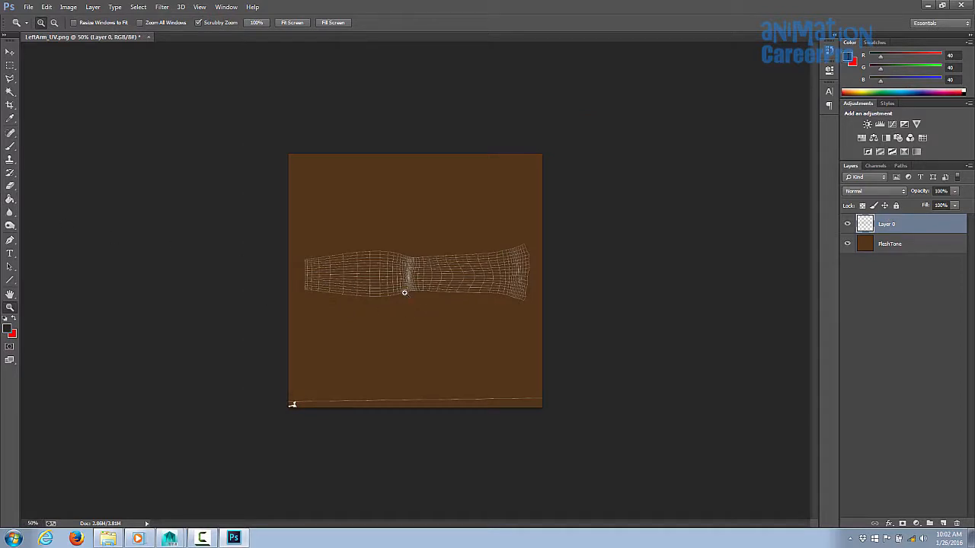
Add a new layer in Normal mode at 100% opacity above the wireframe layer, keeping its default name
left_click_drag(410, 290, 704, 250)
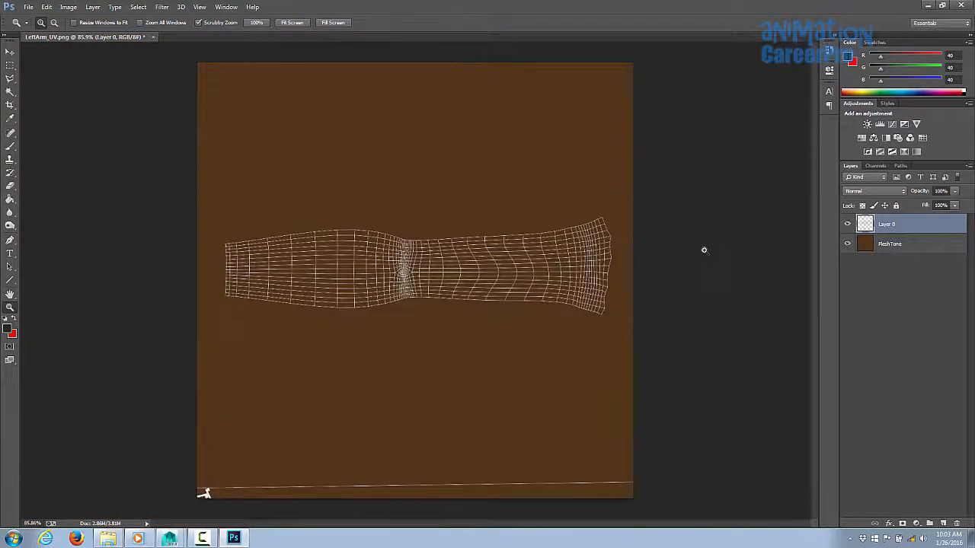
left_click(92, 7)
mouse_move(116, 18)
left_click(217, 19)
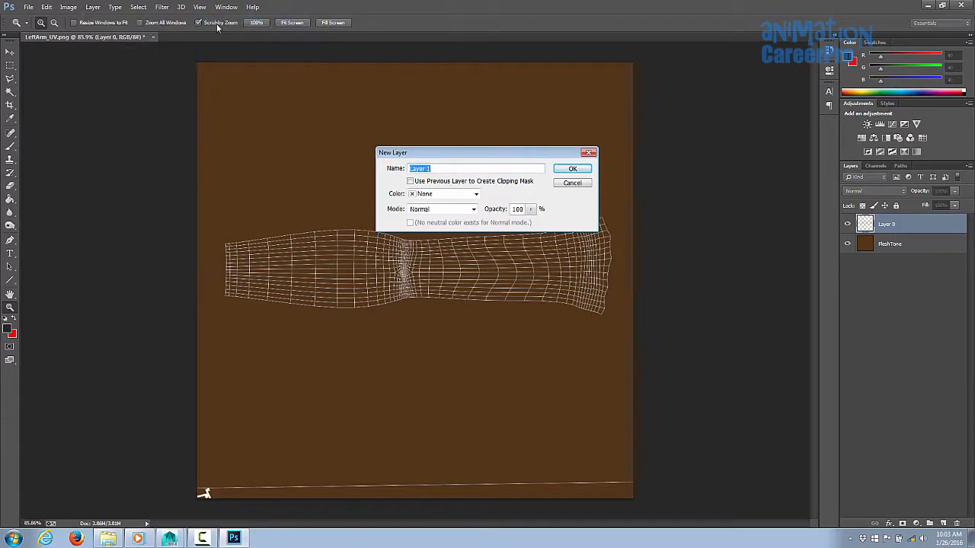
left_click(583, 168)
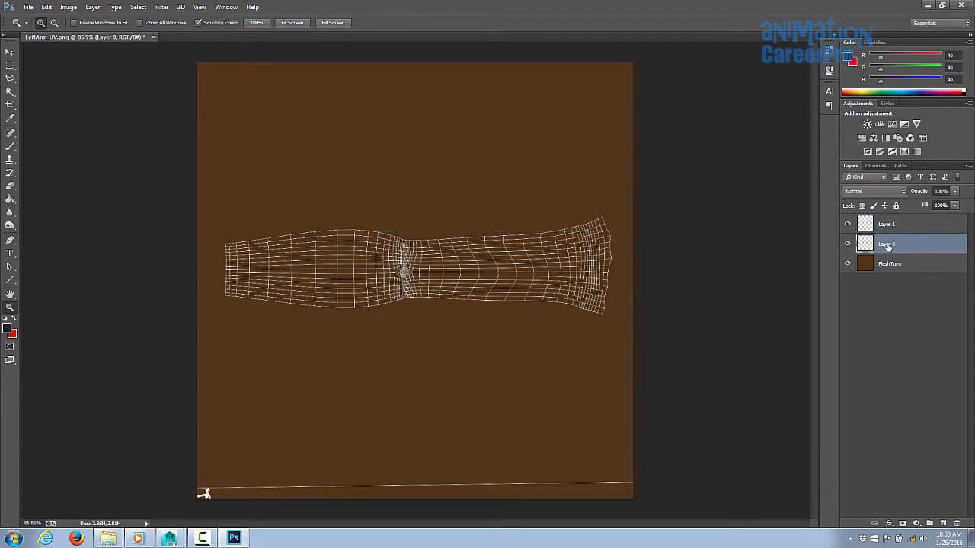
Rename the wireframe layer as uv and the new empty layer as paint
double_click(887, 243)
type("uv")
key("Return")
left_click(888, 263)
double_click(886, 224)
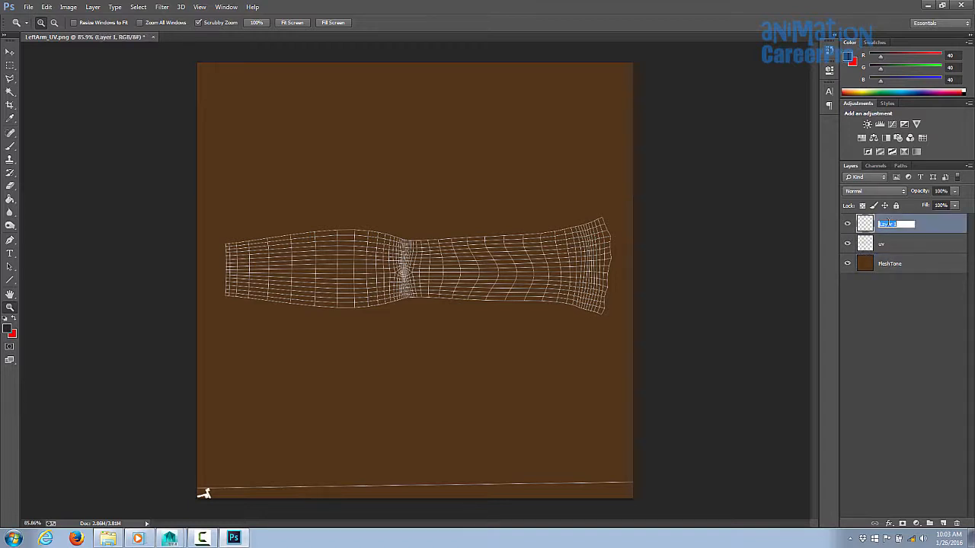
type("paint")
key("Return")
Paint a soft pure red spot over the elbow area on the paint layer with a size 90 brush
key("b")
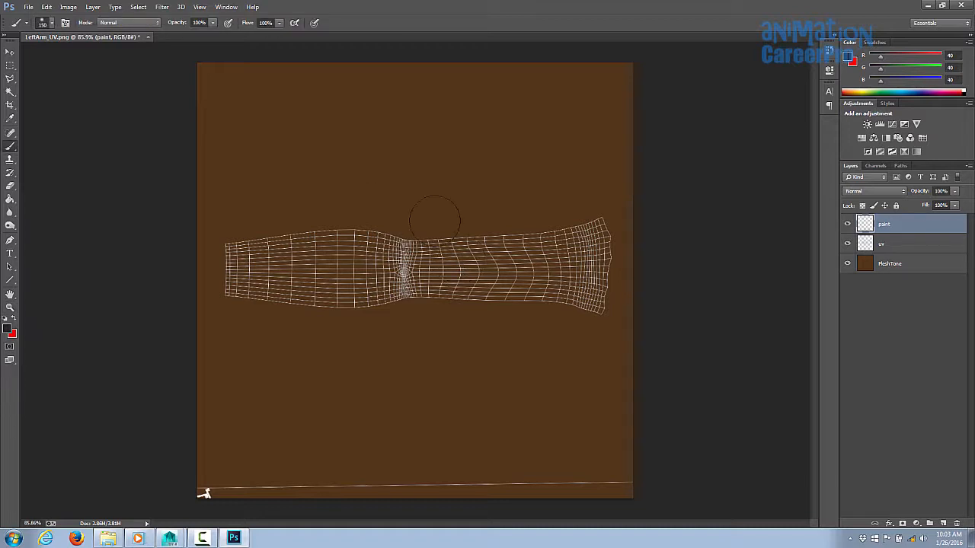
left_click(52, 23)
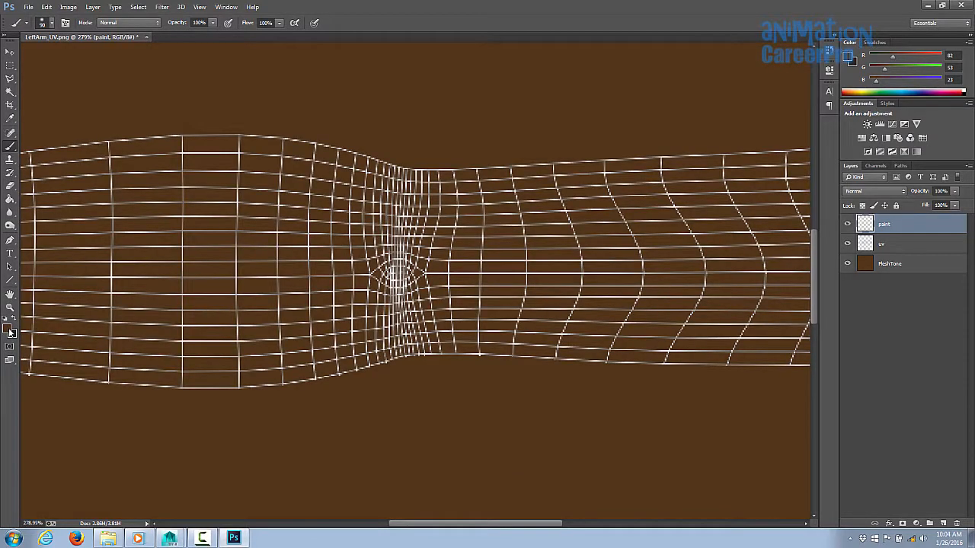
left_click(9, 327)
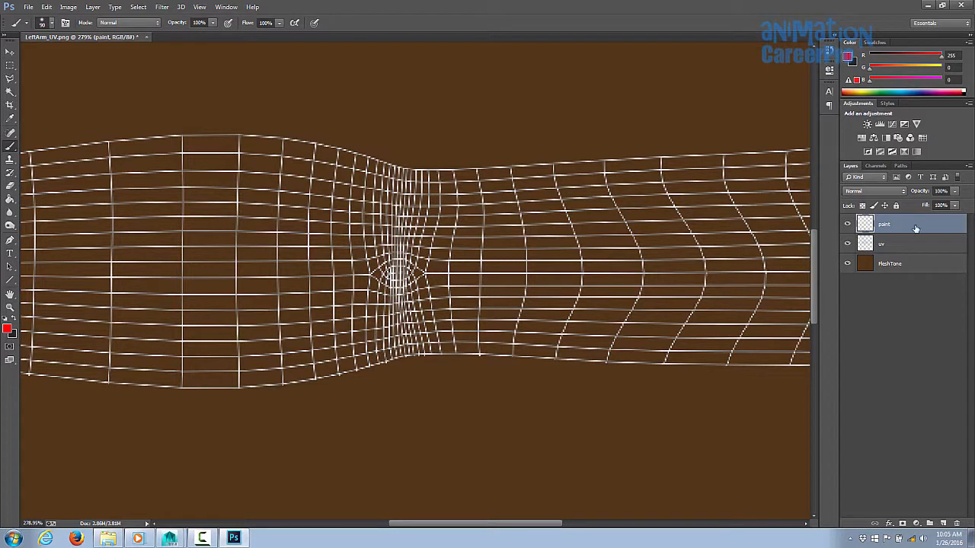
left_click(415, 256)
mouse_move(400, 250)
left_mouse_down()
mouse_move(377, 274)
mouse_move(414, 257)
left_mouse_up()
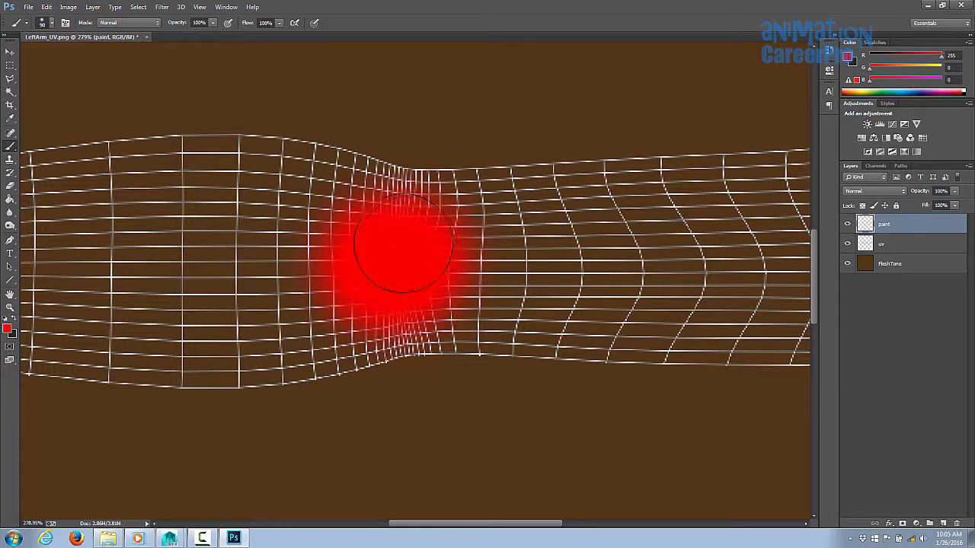
Hide the uv layer to check the painted texture across the whole canvas and show the wireframe again
left_click(849, 244)
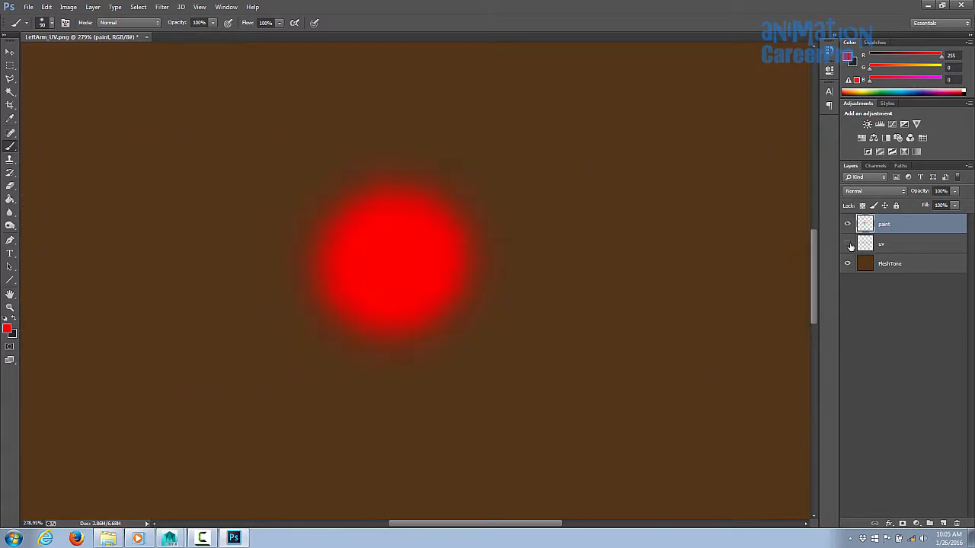
key("z")
left_click(634, 239, "alt")
mouse_move(578, 263)
left_mouse_down()
mouse_move(572, 270)
mouse_move(585, 264)
left_mouse_up()
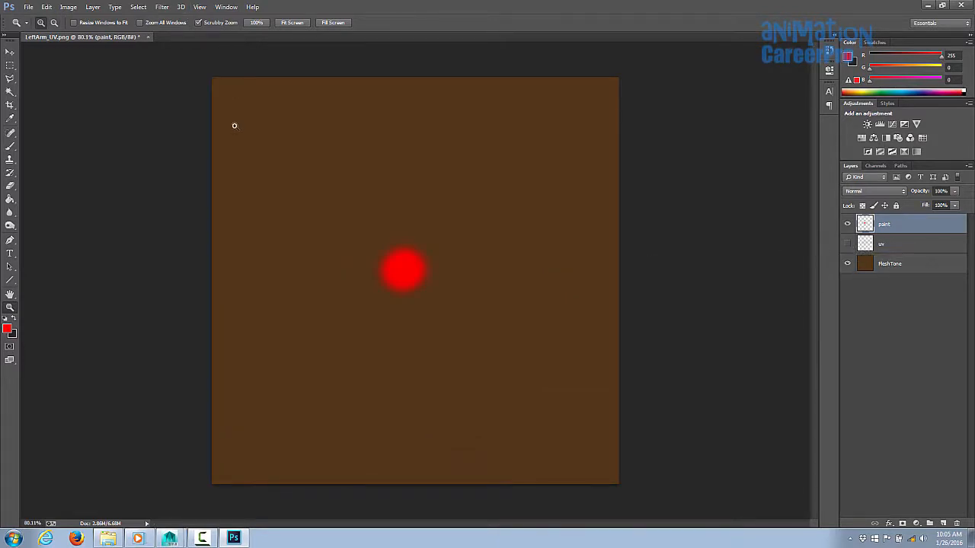
left_click(846, 244)
left_click_drag(411, 267, 686, 267)
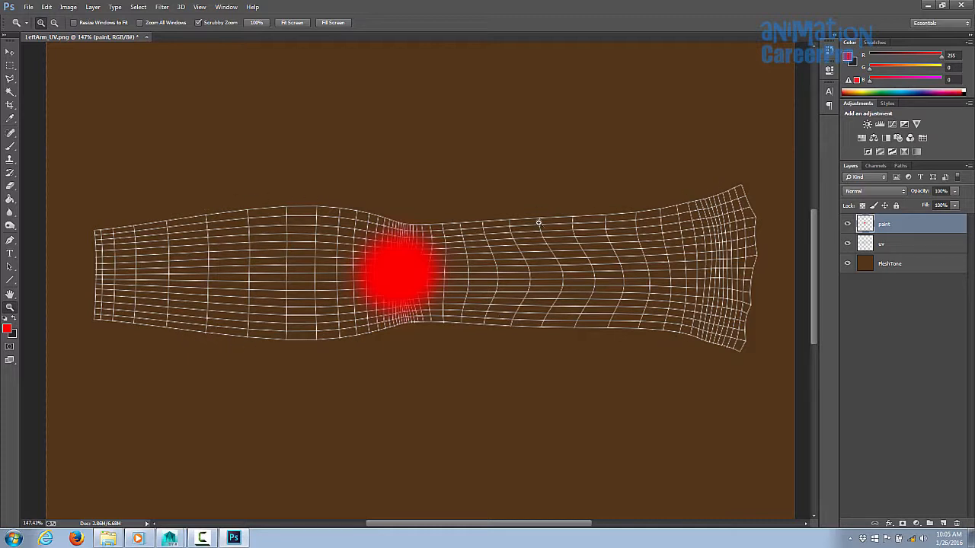
Try a diagonal red brush stroke crossing the upper arm's outer wireframe edge and undo it
key("b")
left_click_drag(509, 256, 571, 179)
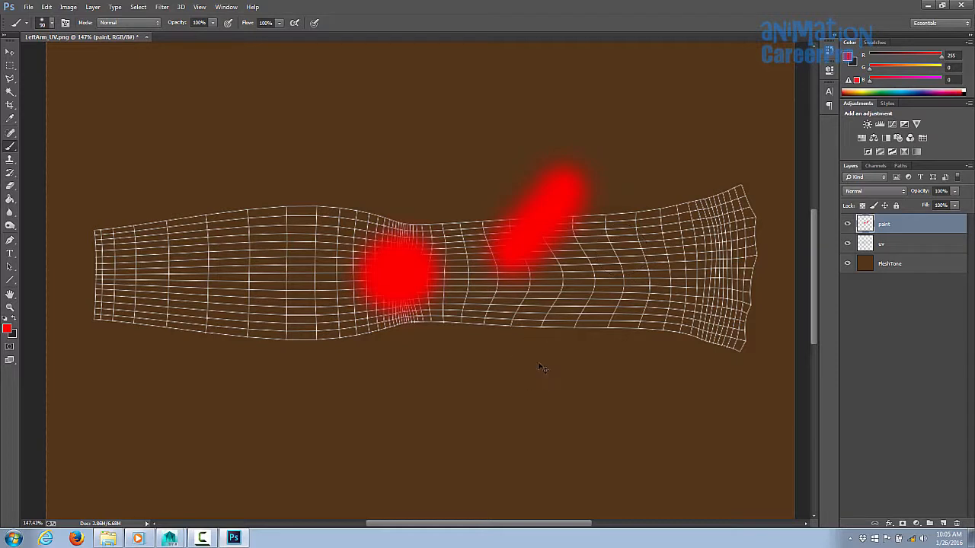
key("ctrl+z")
Try short red strokes along both long edges of the upper arm and revert the history to the elbow spot
left_click_drag(518, 220, 570, 220)
left_click_drag(509, 324, 575, 320)
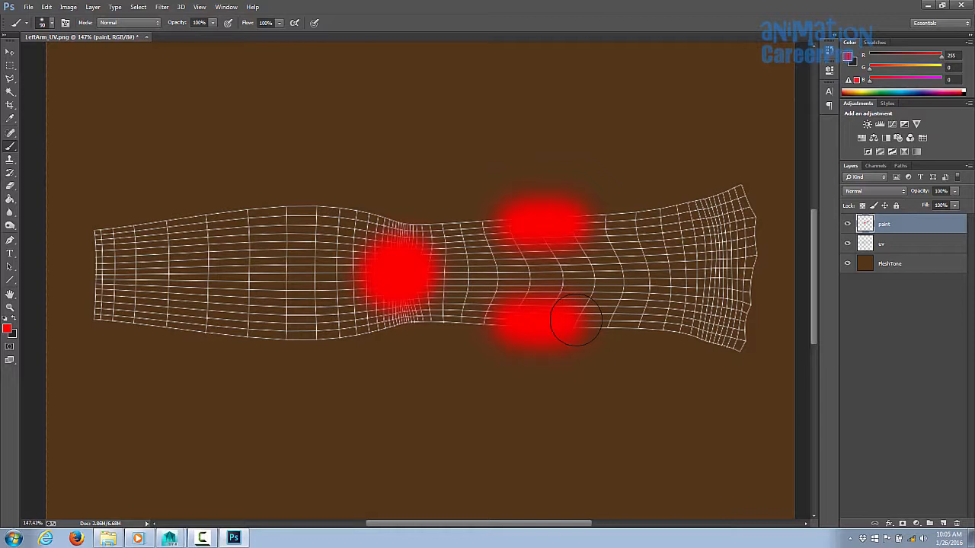
left_click(829, 53)
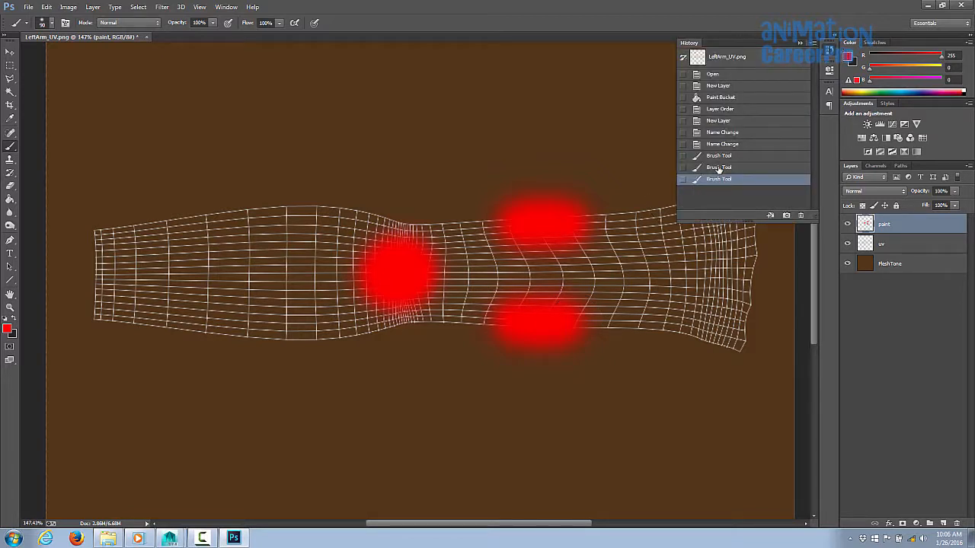
left_click(718, 167)
left_click(718, 155)
Hide the uv wireframe layer so only the paint and FleshTone layers are displayed
key("z")
left_click_drag(564, 253, 535, 262)
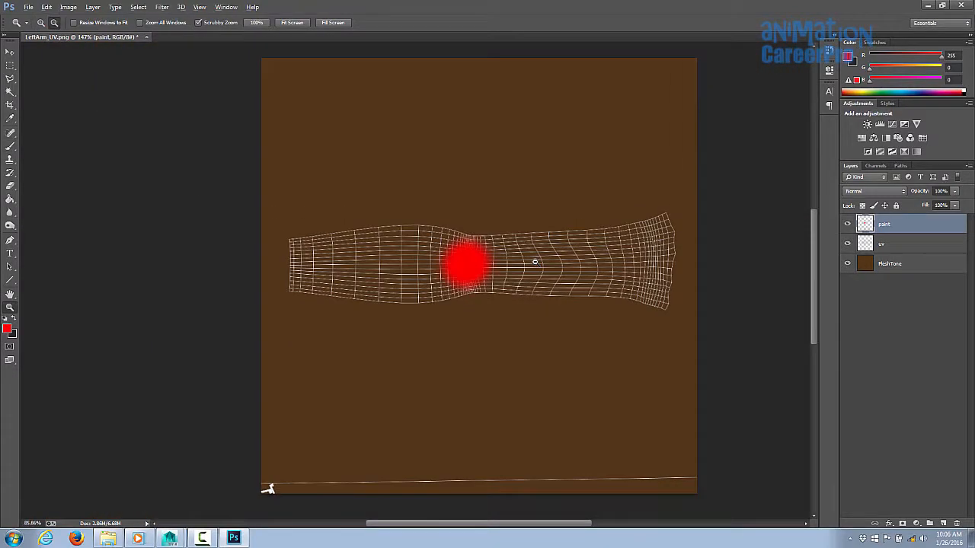
left_click(848, 245)
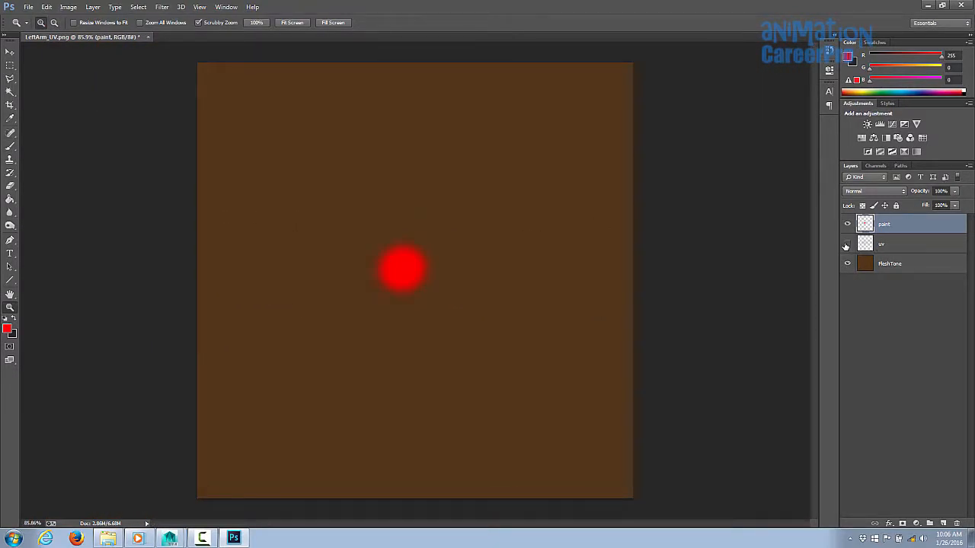
Save a PNG copy as LeftArm_texture.png in the sourceimages folder with Smallest / Slow compression and no interlacing
left_click(28, 7)
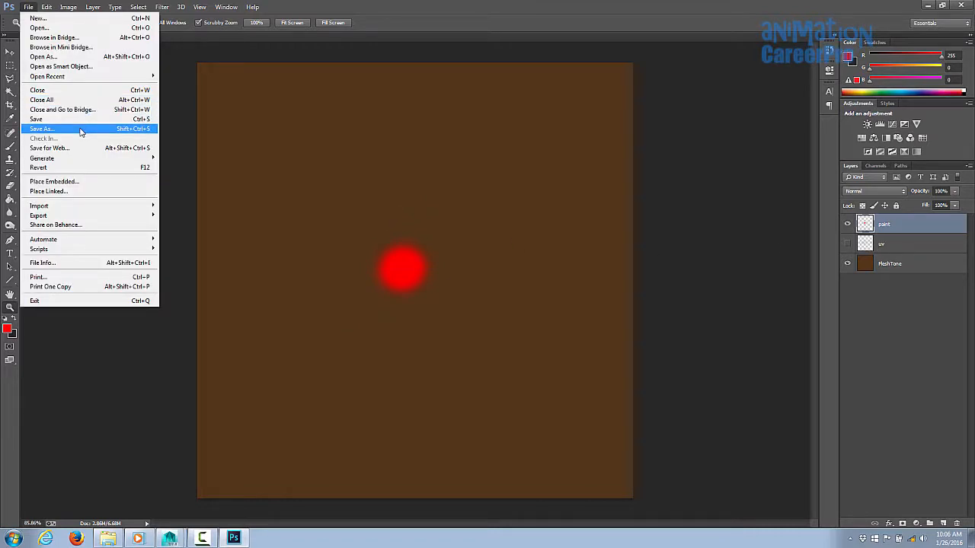
left_click(81, 131)
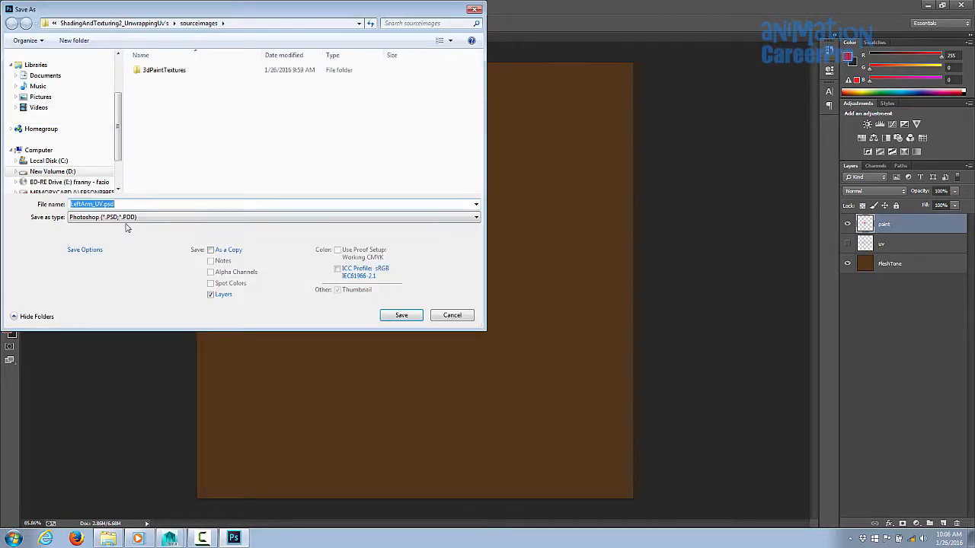
left_click(127, 218)
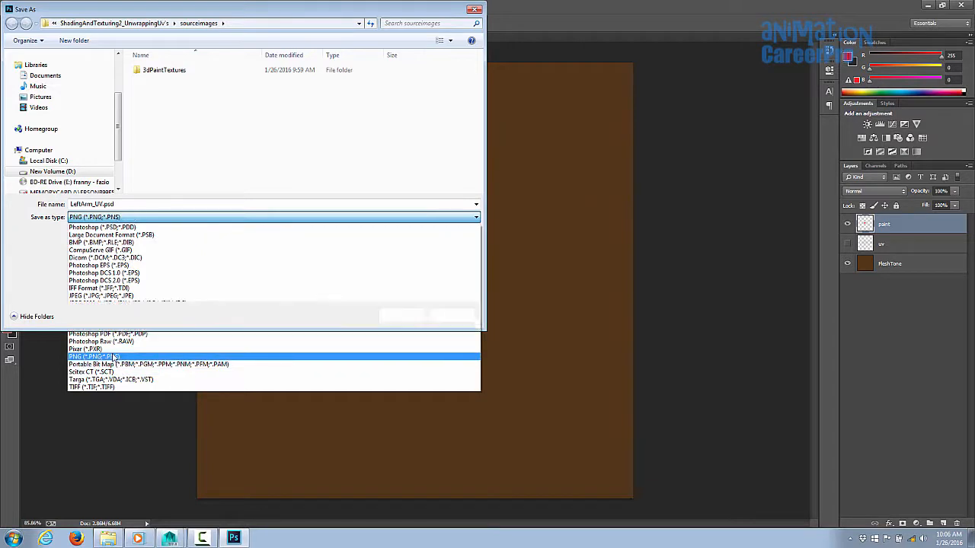
left_click(115, 357)
left_click(93, 203)
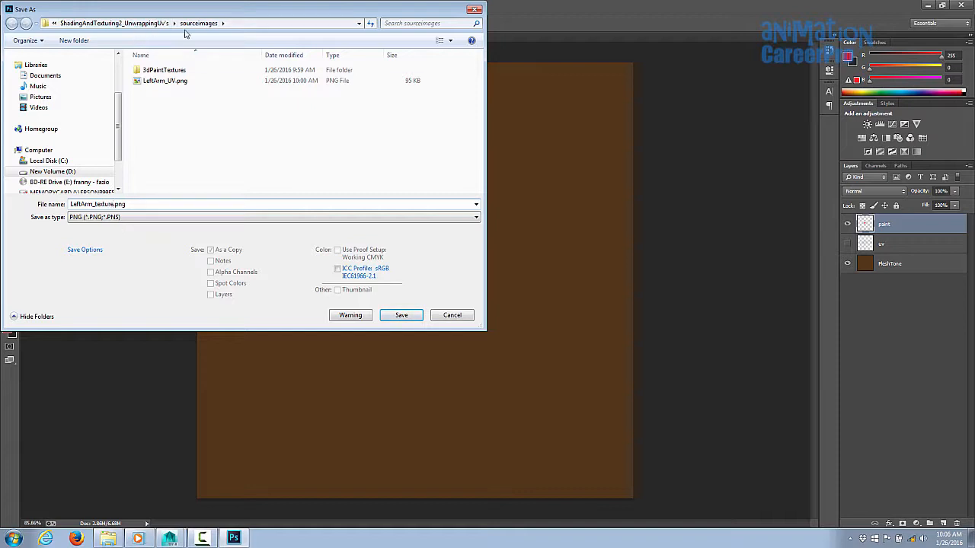
left_click(399, 316)
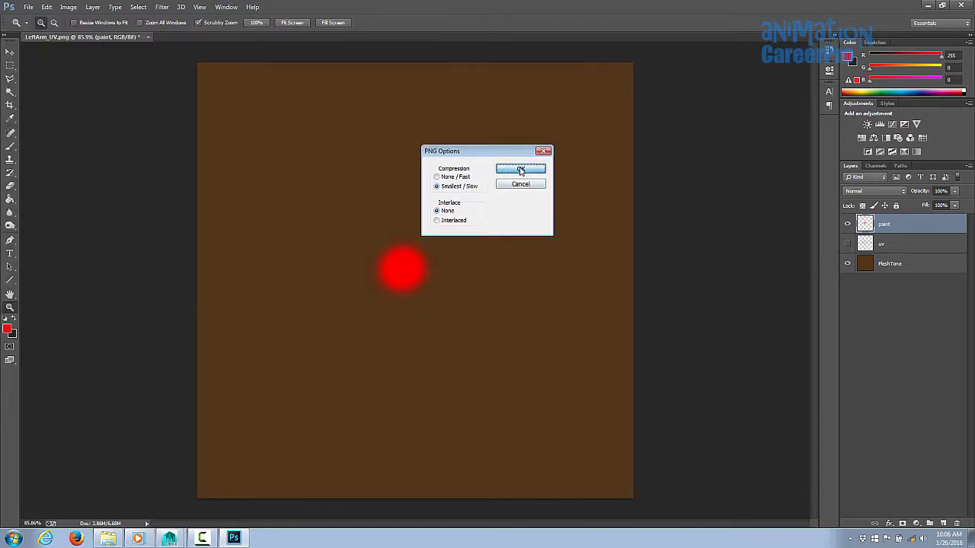
left_click(521, 170)
Switch back to Maya, clearing the Explorer window away, and return the body mesh to object selection mode
left_click(928, 6)
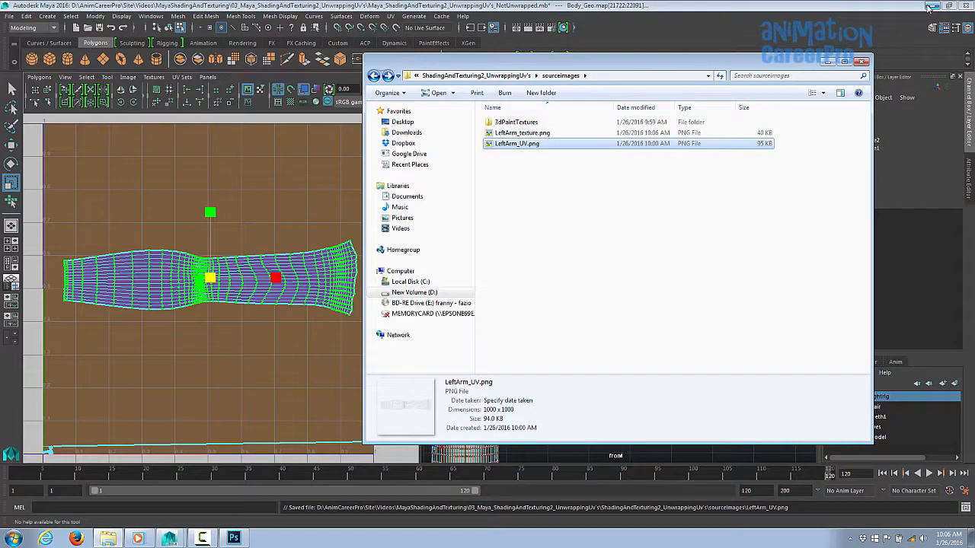
left_click(827, 62)
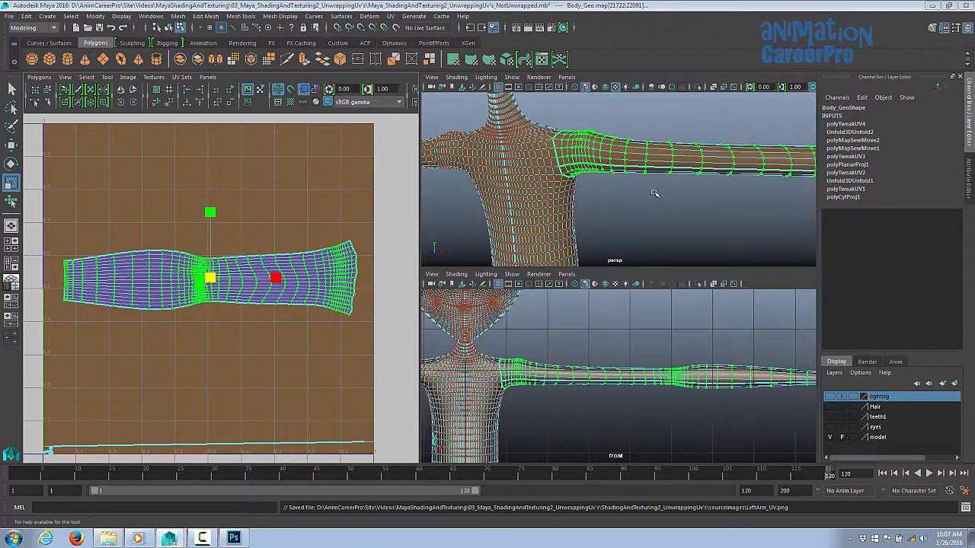
key("F8")
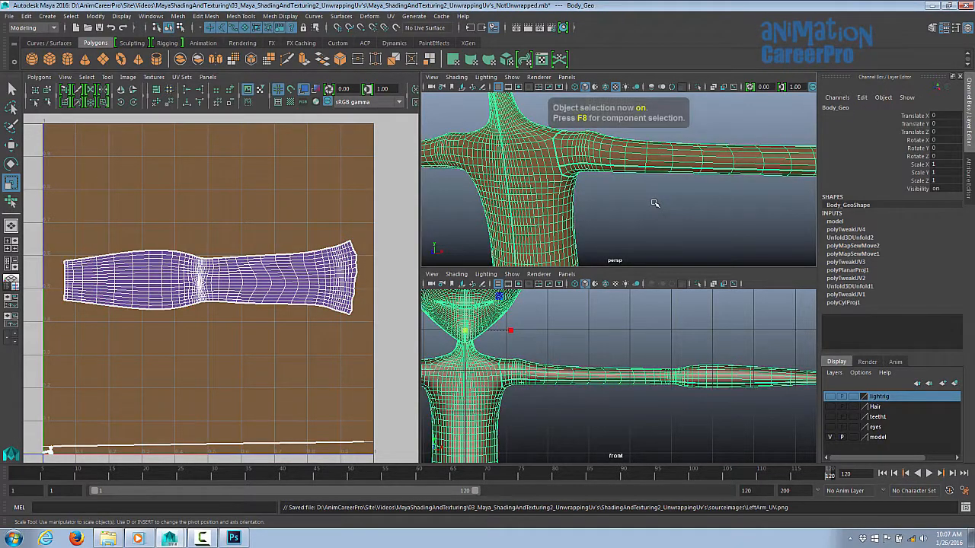
scroll(737, 212, "down", 4)
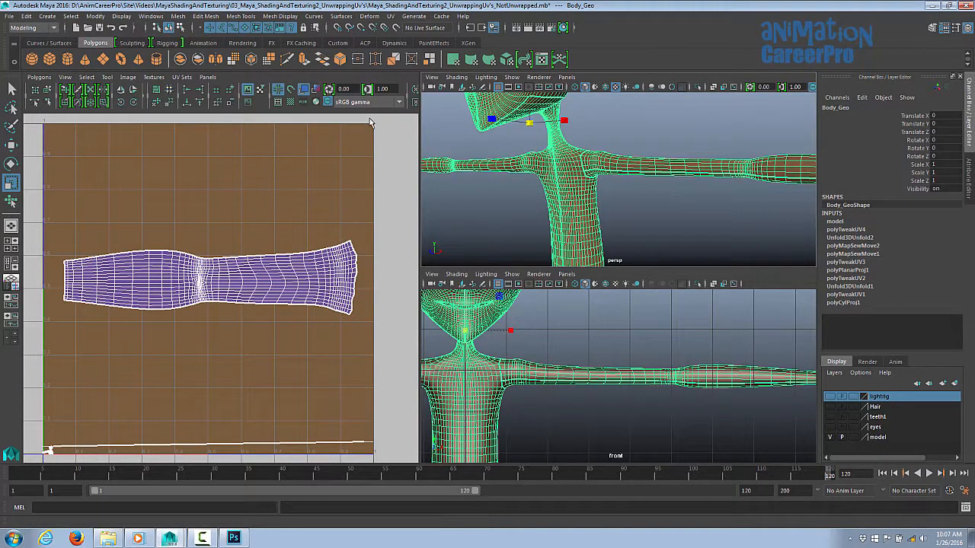
Open the Hypershade and connect a File texture to the Color attribute of the blinn2 material
left_click(564, 29)
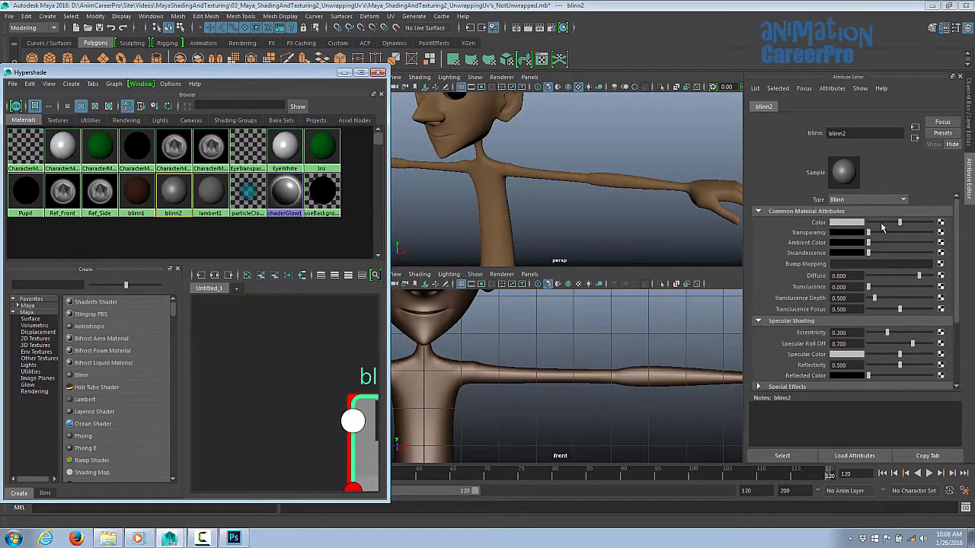
left_click(941, 223)
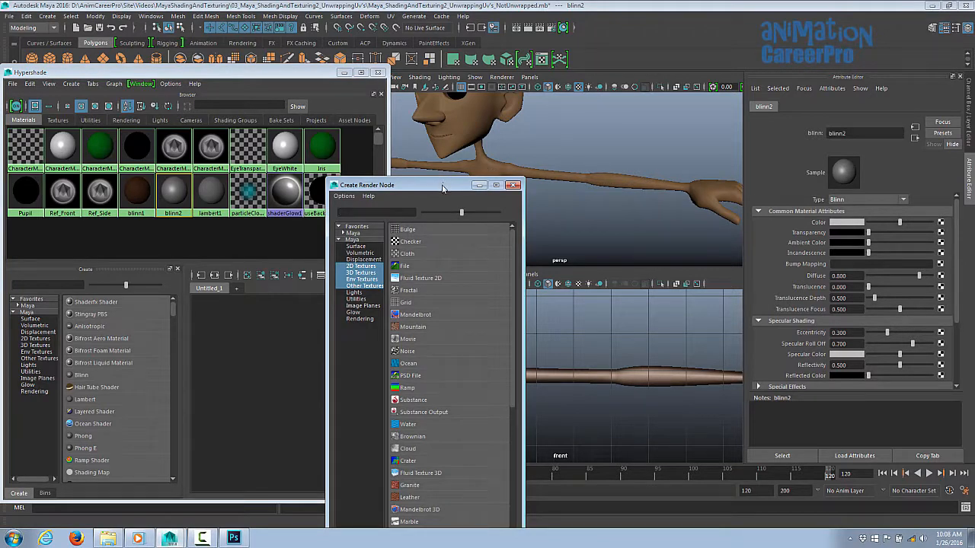
left_click_drag(444, 188, 514, 77)
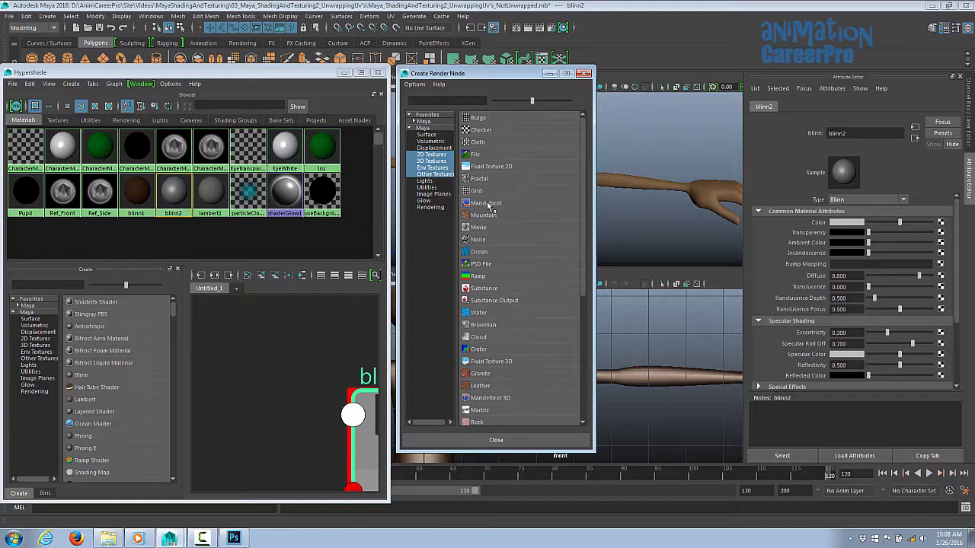
left_click(478, 156)
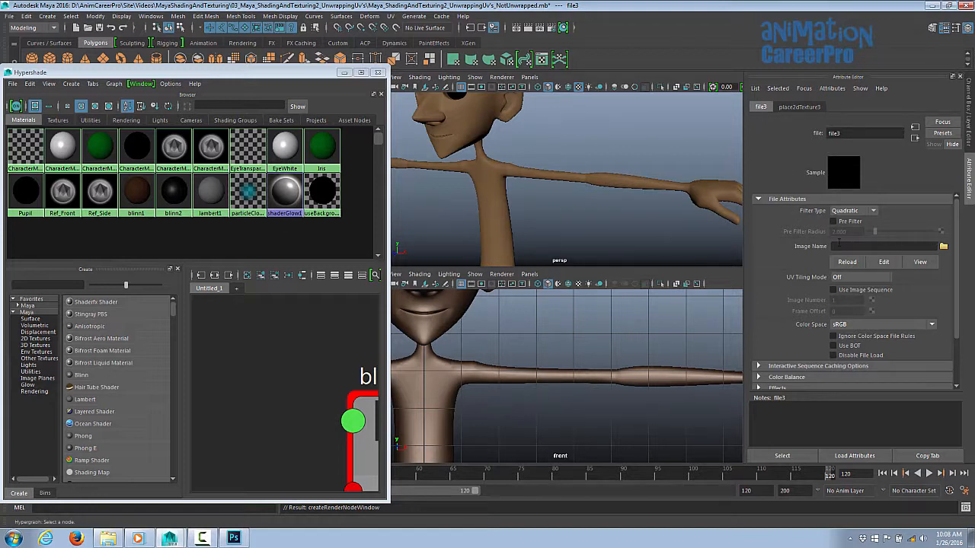
Load LeftArm_texture.png from the sourceimages folder as the file texture's image
left_click(944, 247)
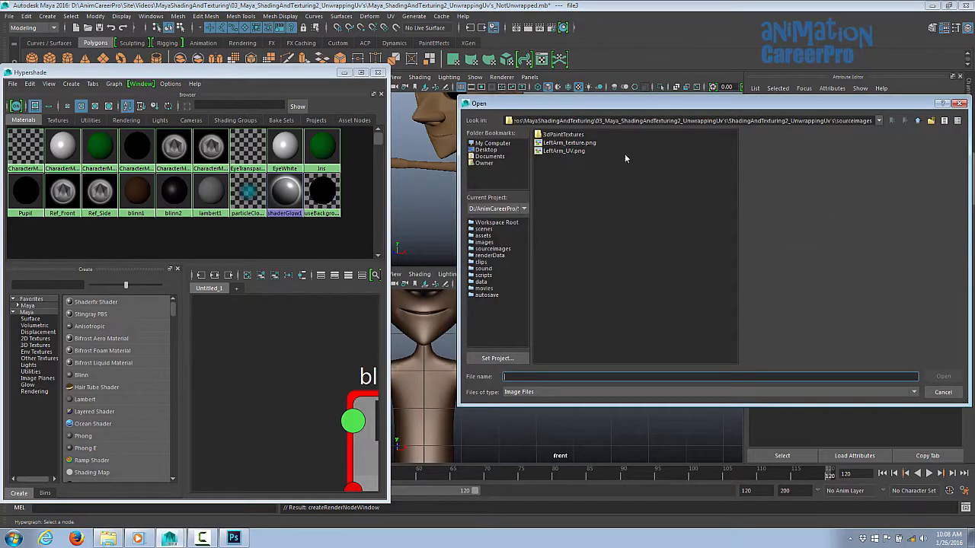
left_click(571, 143)
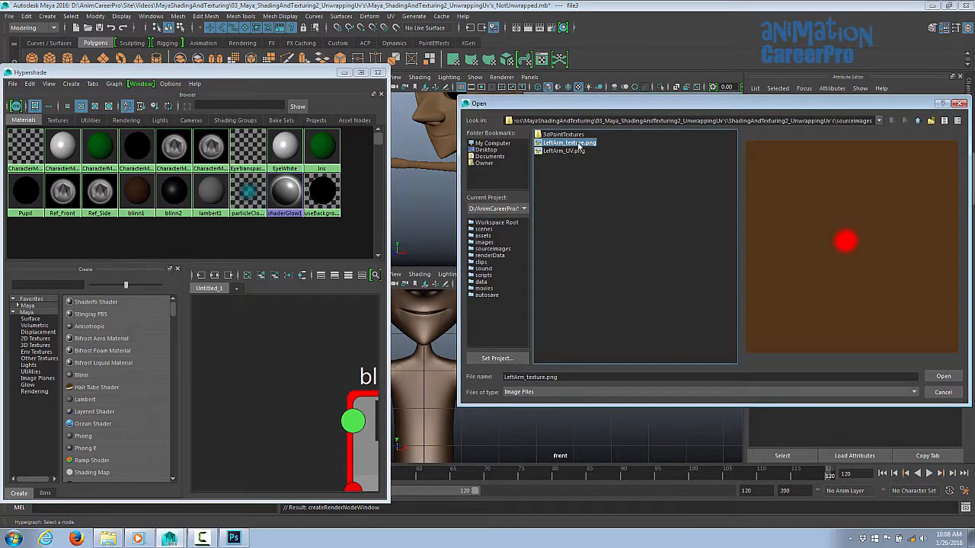
left_click(943, 376)
Examine the textured left arm around the elbow and hand from several angles, and minimise the Hypershade
middle_click_drag(347, 221, 488, 217)
left_click_drag(607, 172, 529, 195, "alt")
left_click(579, 190)
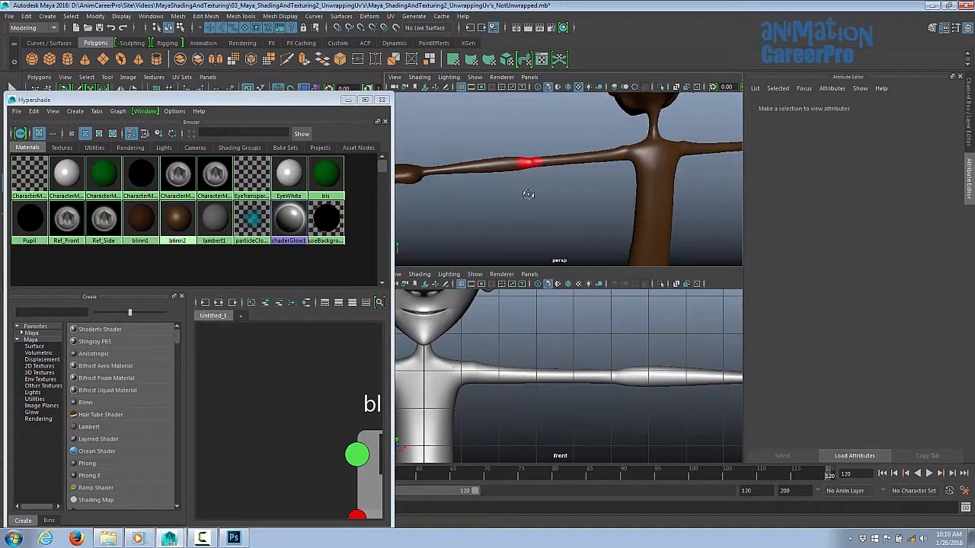
middle_click_drag(536, 196, 562, 209, "alt")
right_click_drag(562, 210, 528, 225, "alt")
left_click_drag(529, 225, 534, 205, "alt")
right_click_drag(534, 206, 747, 232, "alt")
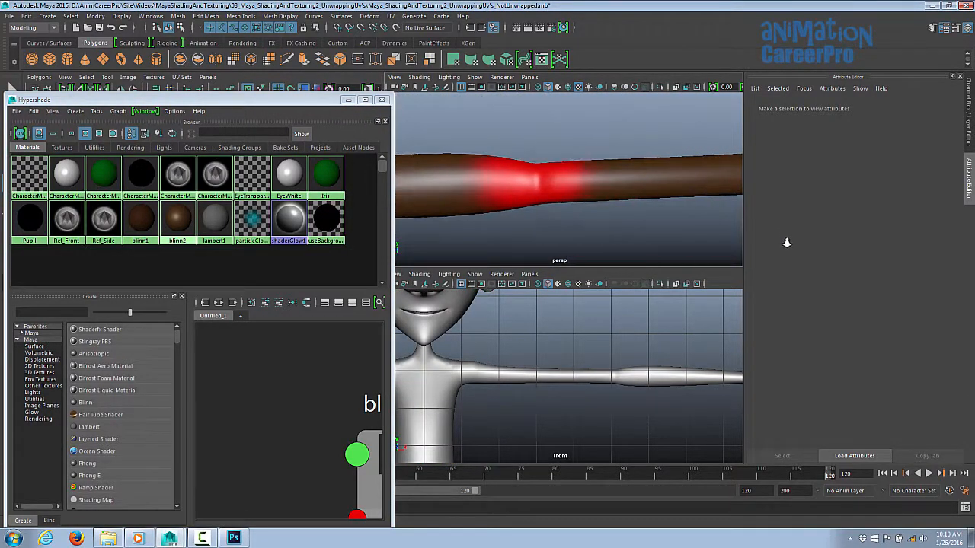
left_click_drag(643, 217, 749, 200, "alt")
right_click_drag(749, 200, 472, 205, "alt")
mouse_move(473, 205)
left_mouse_down("alt")
mouse_move(518, 208)
mouse_move(472, 211)
left_mouse_up("alt")
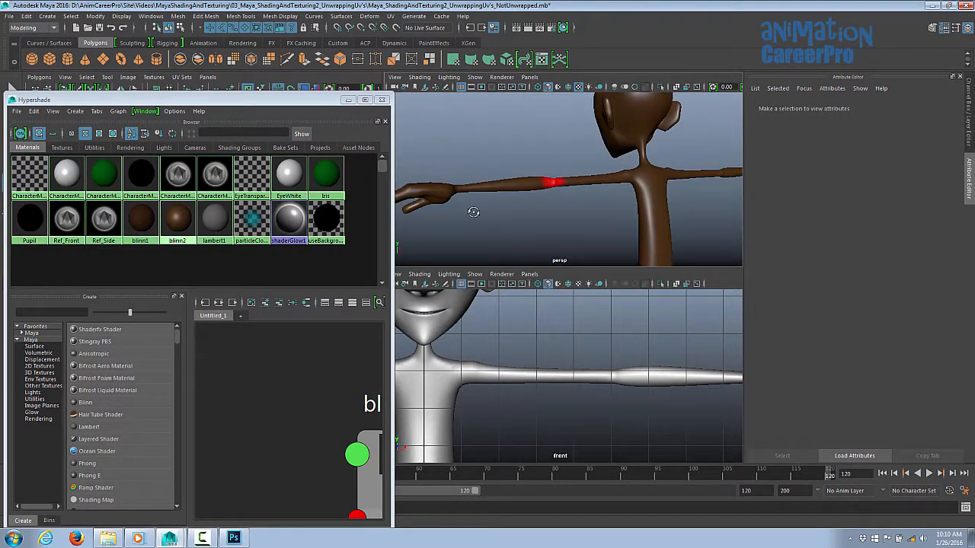
right_click_drag(472, 211, 627, 235, "alt")
left_click_drag(627, 236, 587, 211, "alt")
right_click_drag(587, 211, 480, 206, "alt")
left_click_drag(479, 206, 533, 201, "alt")
right_click_drag(533, 200, 481, 211, "alt")
left_click_drag(481, 211, 588, 204, "alt")
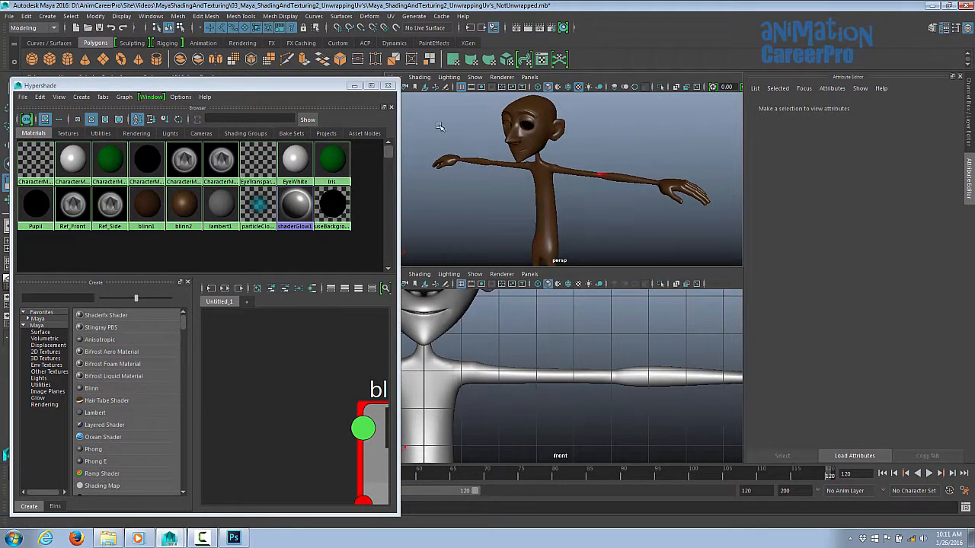
left_click(354, 89)
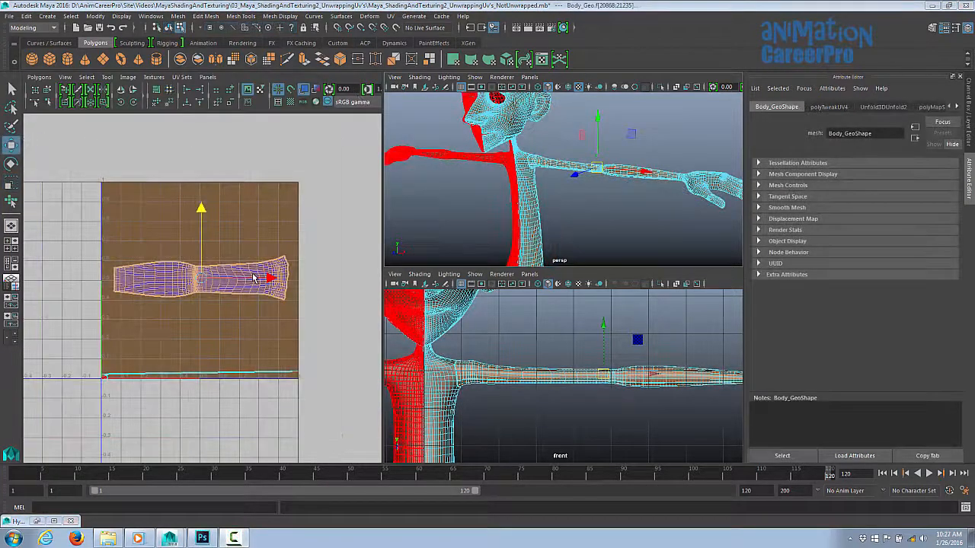
Select the left arm's UV shell and move it horizontally out of the 0–1 texture square, past its left edge
right_click(254, 278)
left_click(214, 260)
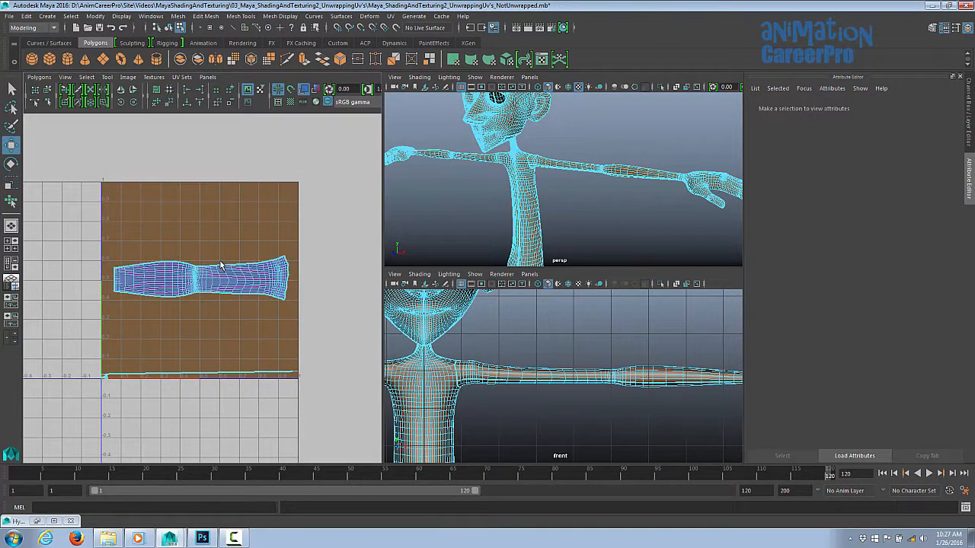
left_click(263, 284)
left_click_drag(272, 280, 73, 280)
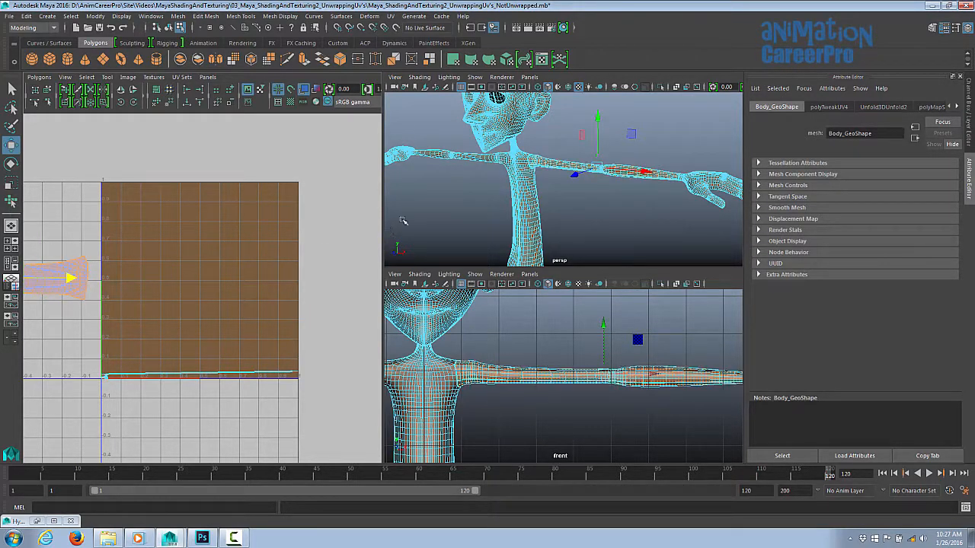
Select the faces of the character's right arm from wrist to shoulder in the enlarged front view
left_click_drag(466, 196, 562, 202, "alt")
middle_click_drag(562, 202, 689, 206, "alt")
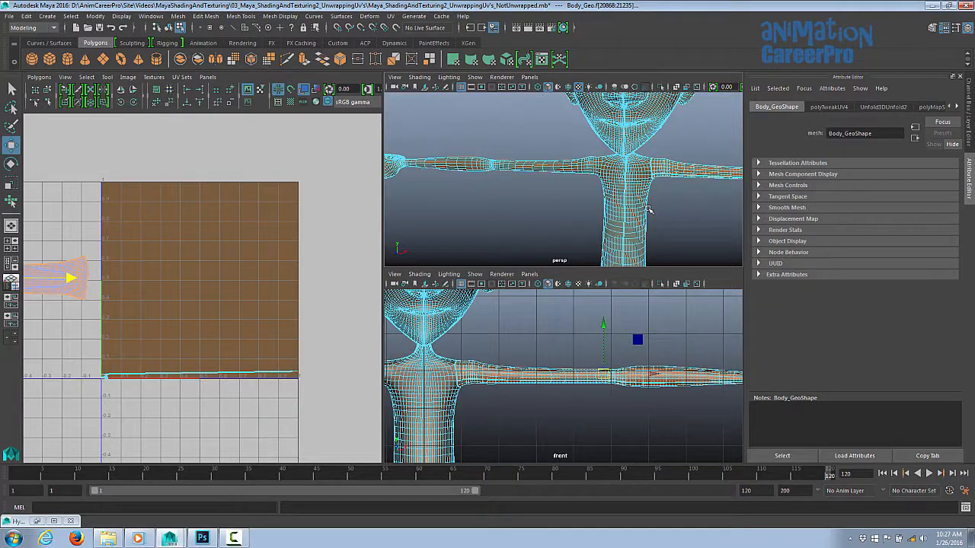
key("space")
right_click_drag(116, 255, 116, 283)
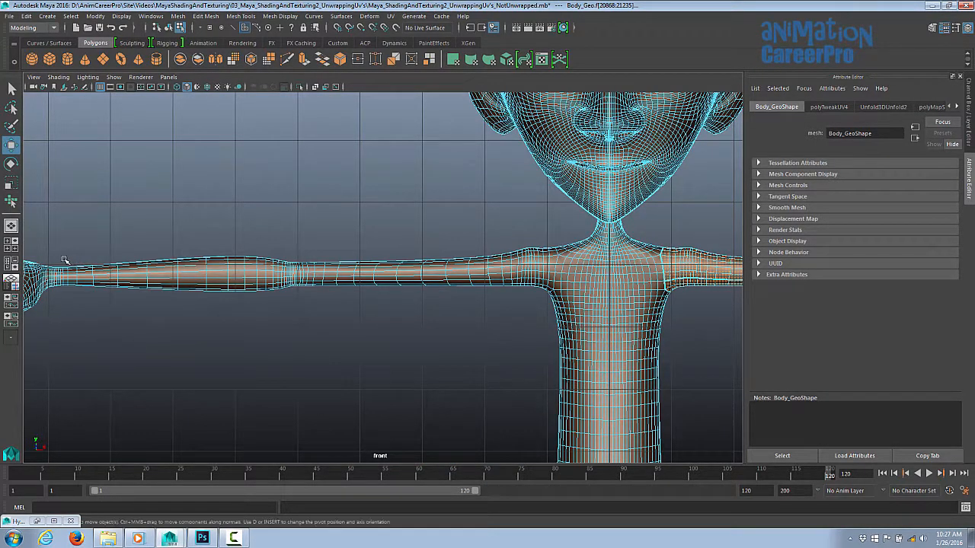
left_click_drag(62, 260, 207, 301)
left_click_drag(63, 228, 552, 324)
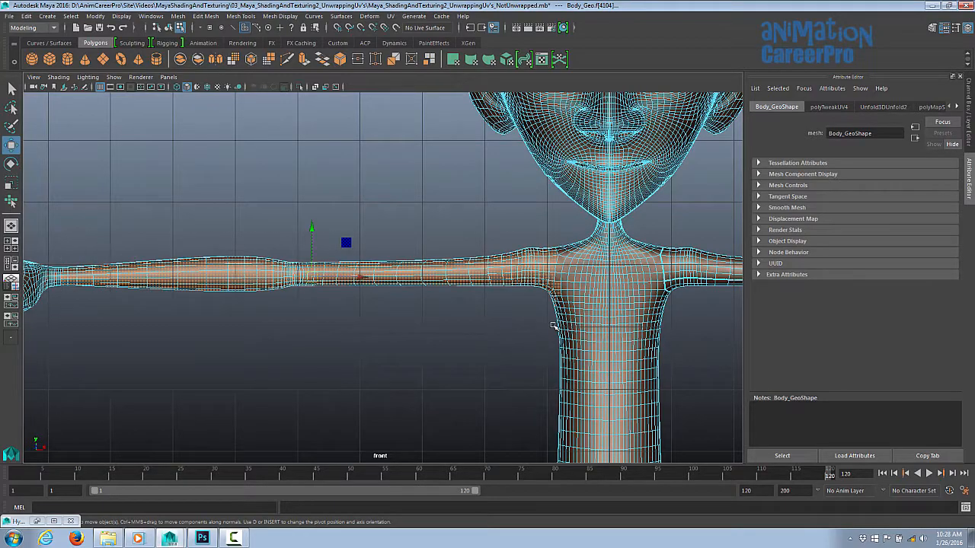
Clean up the right arm's face selection around the shoulder and armpit in the perspective view, leaving out stray torso faces
key("space")
key("space")
middle_click_drag(685, 271, 620, 291, "alt")
right_click_drag(620, 292, 678, 301, "alt")
left_click_drag(449, 305, 370, 272, "alt")
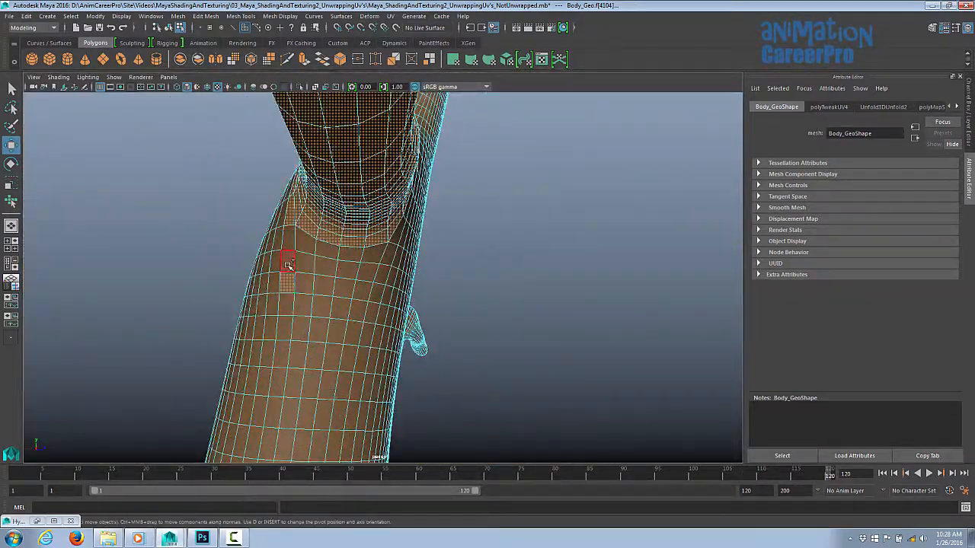
left_click_drag(283, 261, 384, 274, "alt")
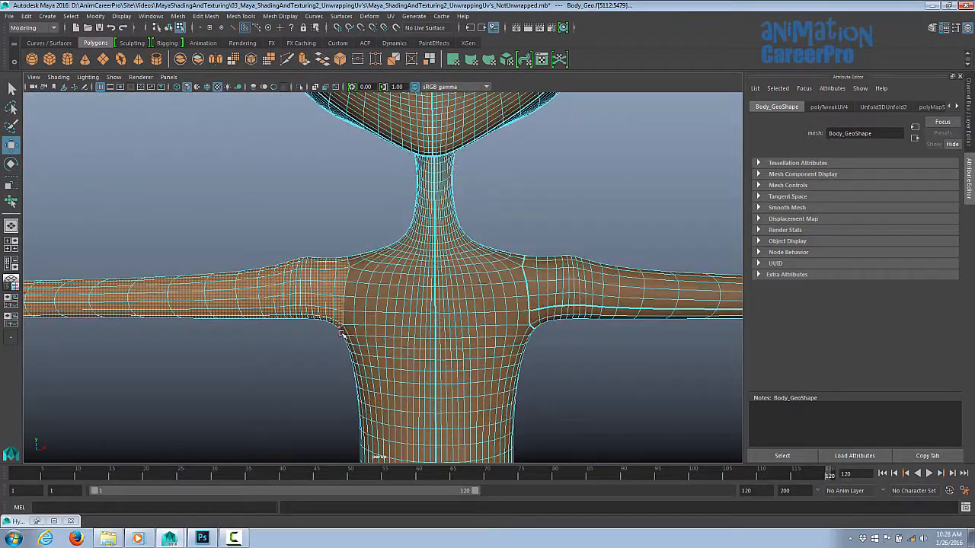
middle_click_drag(279, 319, 757, 263, "alt")
right_click_drag(757, 263, 387, 25, "alt")
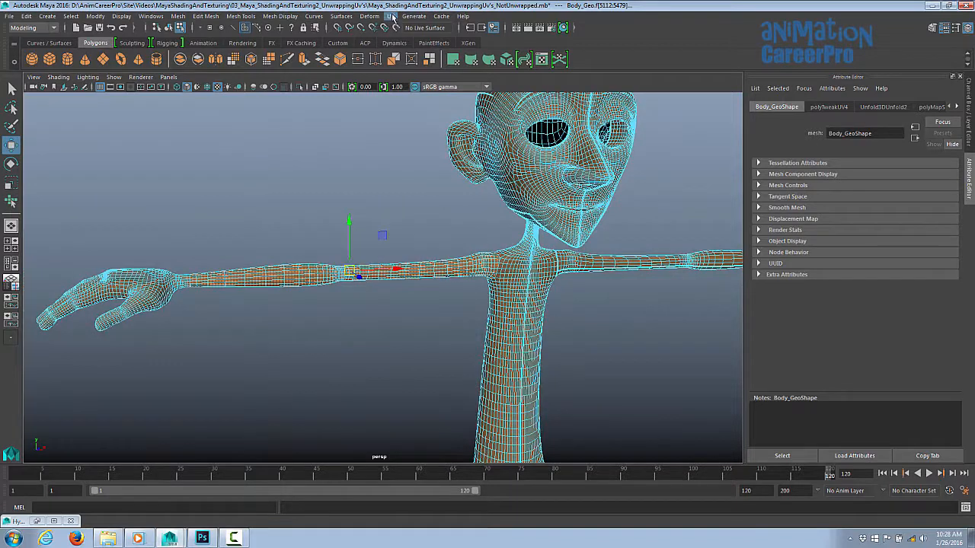
Apply a cylindrical UV projection to the right arm's faces, with Rotate X set to -90 and Rotate Y to 90
left_click(390, 16)
left_click(416, 116)
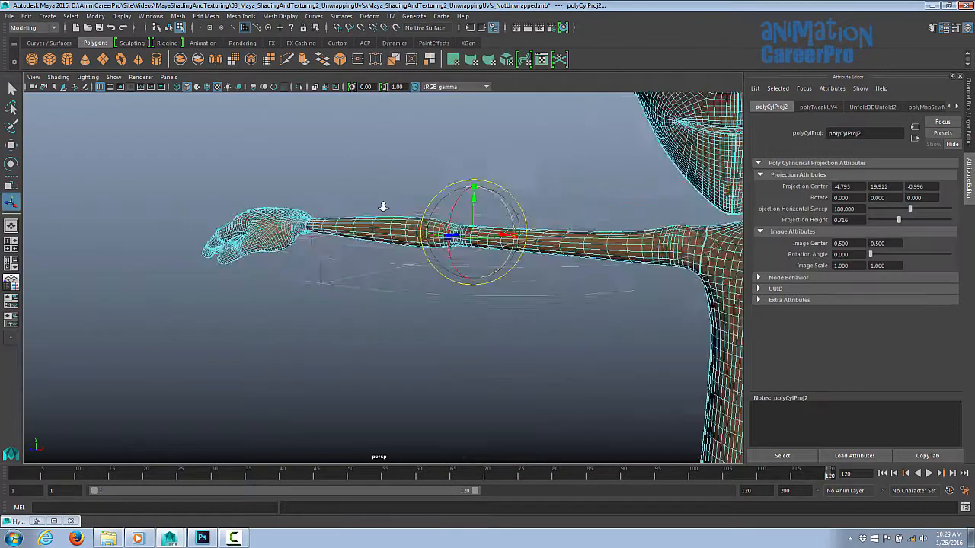
left_click_drag(480, 215, 485, 203)
left_click(947, 174)
type("-90")
key("Return")
left_click_drag(466, 244, 482, 246)
left_click_drag(518, 262, 567, 295, "alt")
left_click_drag(433, 295, 454, 297)
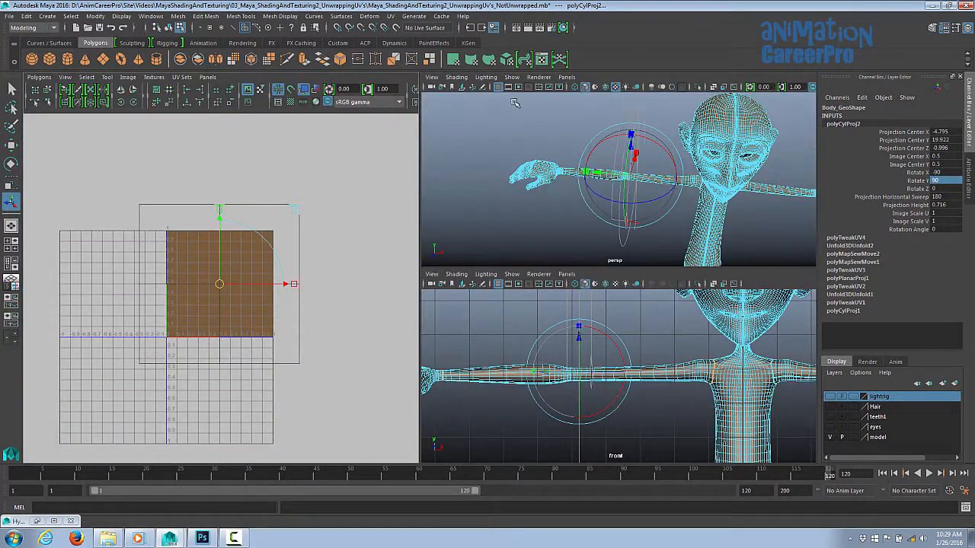
Select the right arm's new UV shell and move it horizontally clear of the texture square, past its right edge
left_click(513, 107)
scroll(335, 198, "down", 4)
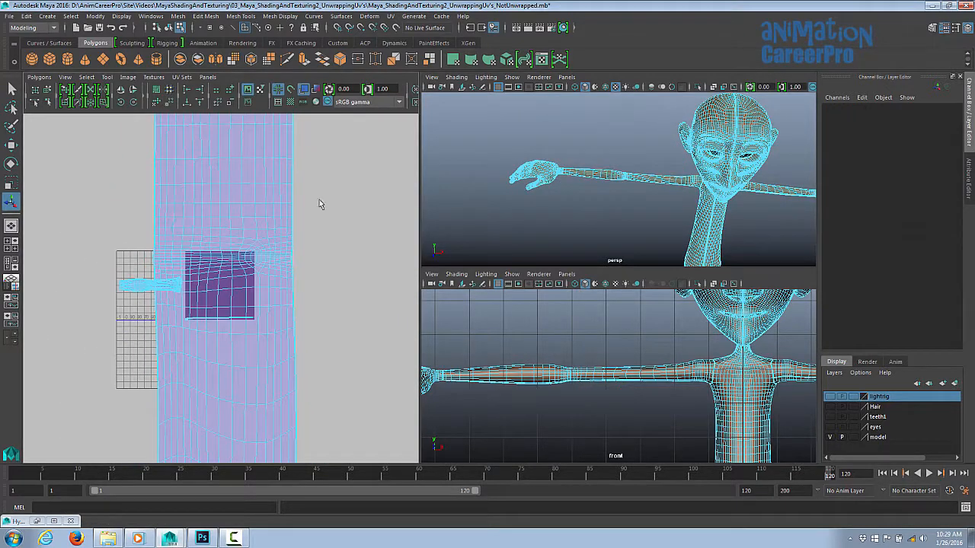
scroll(221, 229, "down", 1)
right_click_drag(233, 197, 207, 190)
left_click(206, 187)
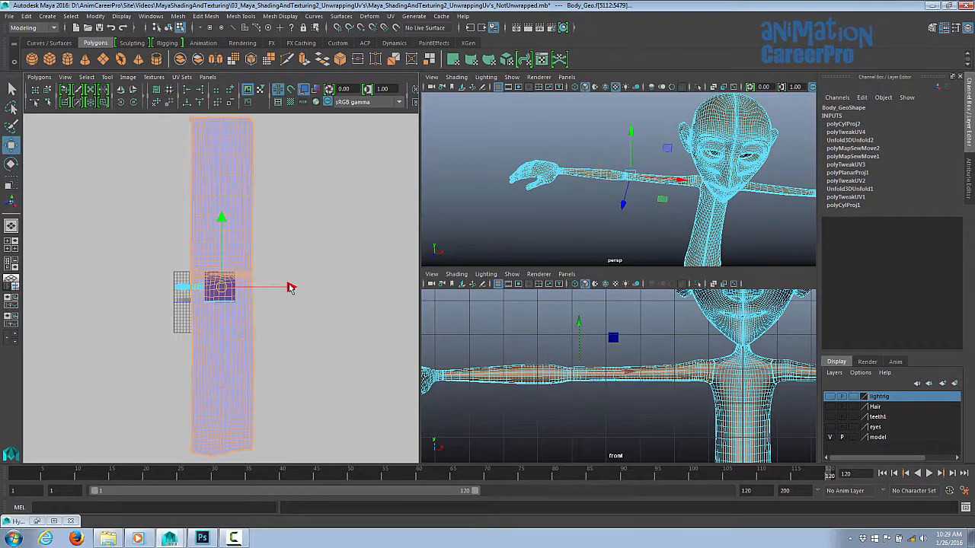
left_click_drag(290, 287, 352, 287)
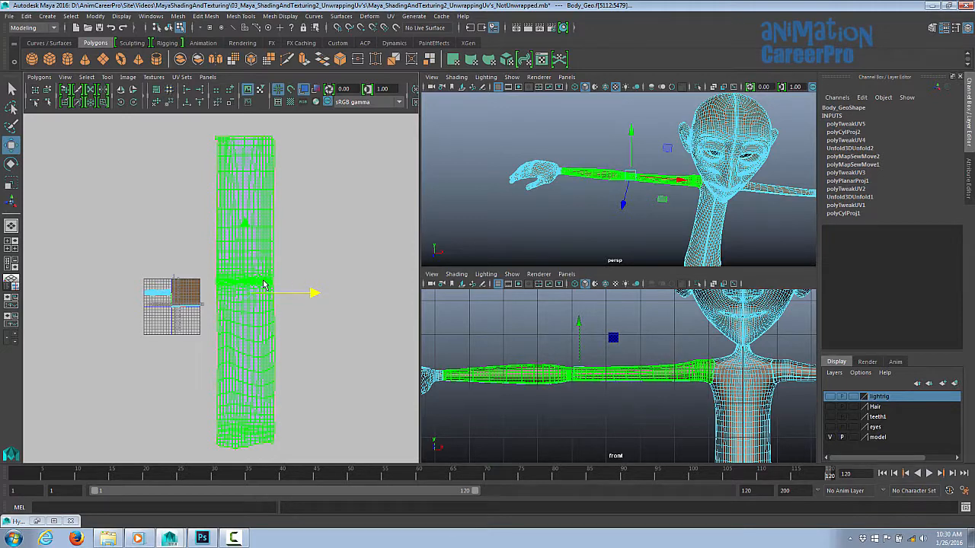
Select all UVs of the right arm's shell and unfold them
scroll(337, 218, "up", 3)
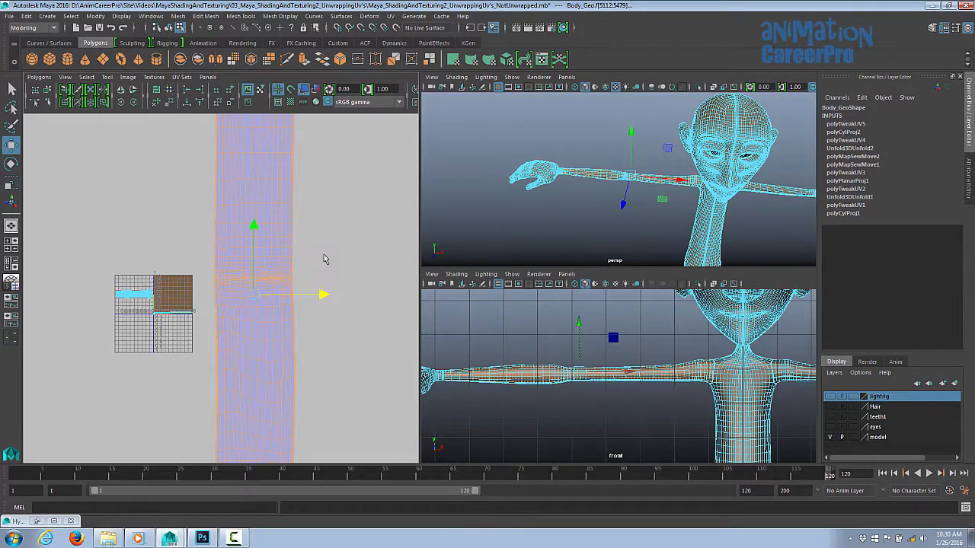
scroll(240, 258, "down", 2)
scroll(282, 259, "down", 1)
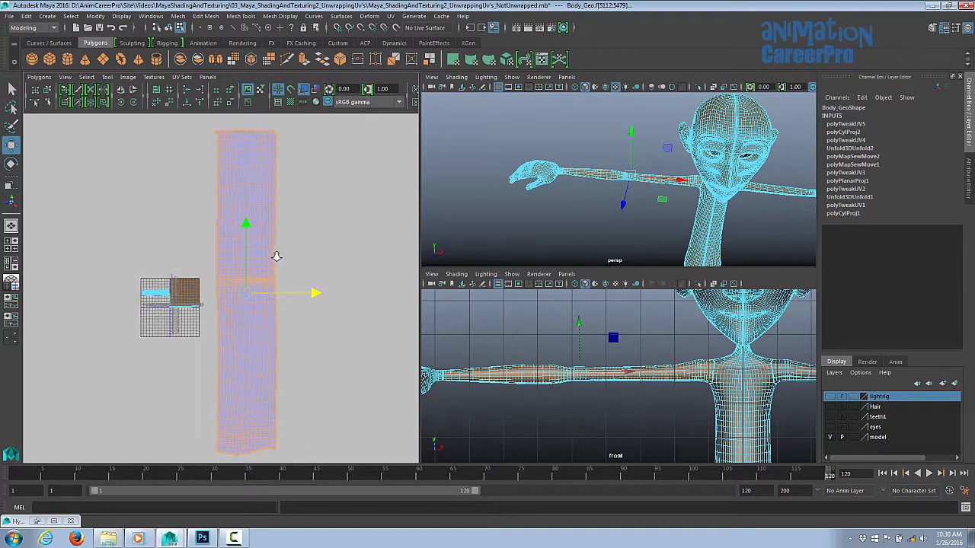
right_click(258, 273)
right_click_drag(242, 231, 282, 231)
left_click(209, 129)
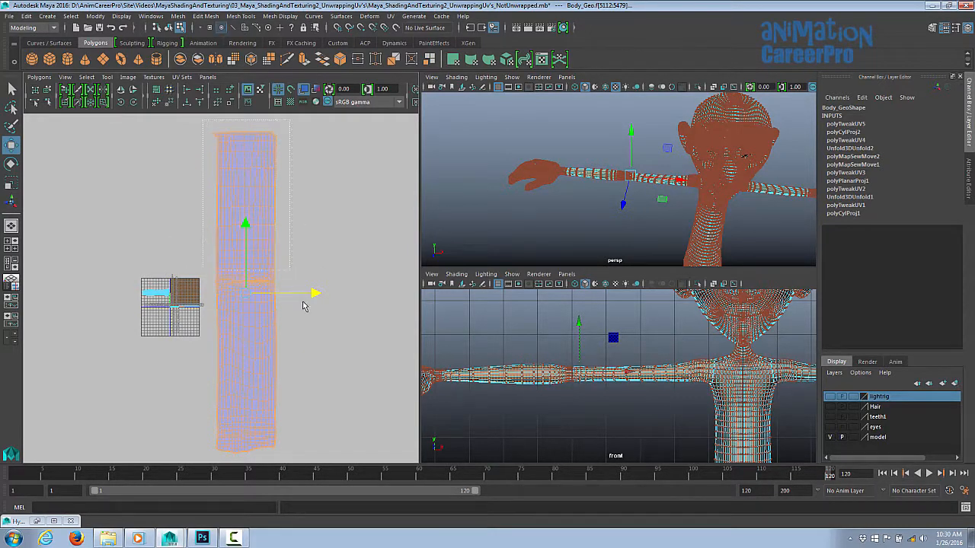
left_click_drag(303, 302, 359, 466)
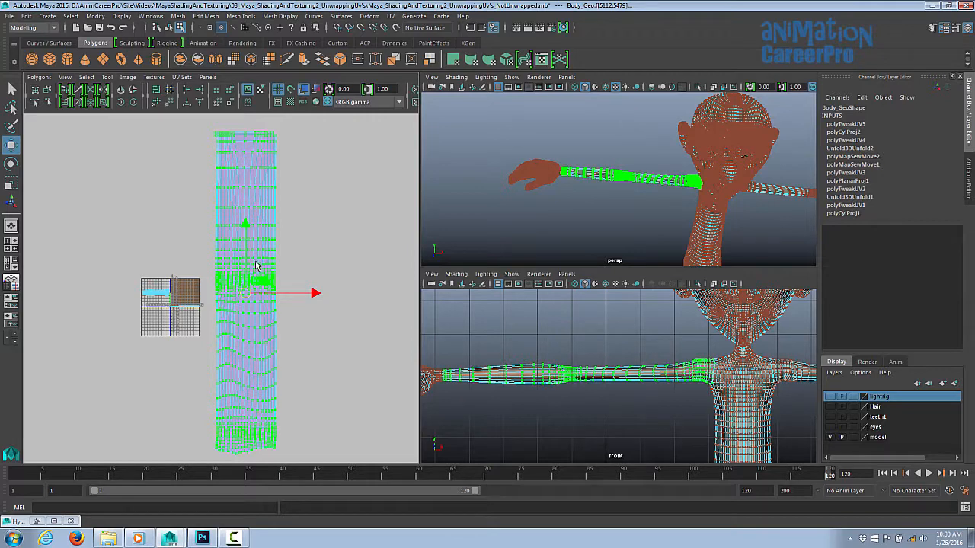
right_click_drag(257, 265, 252, 234, "shift")
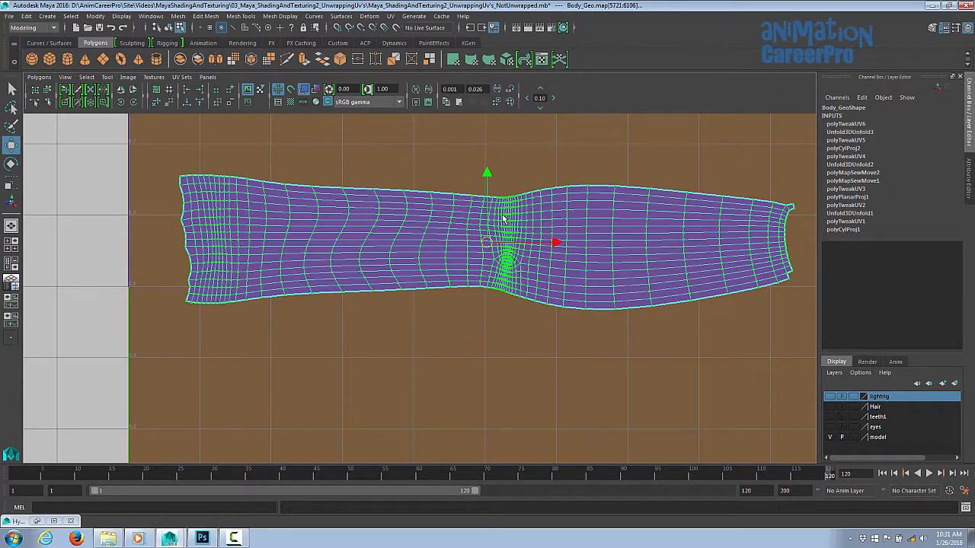
Select the strip of faces along the upper edge of the right arm's UV shell with the Lasso tool
left_click(61, 152)
left_click(11, 106)
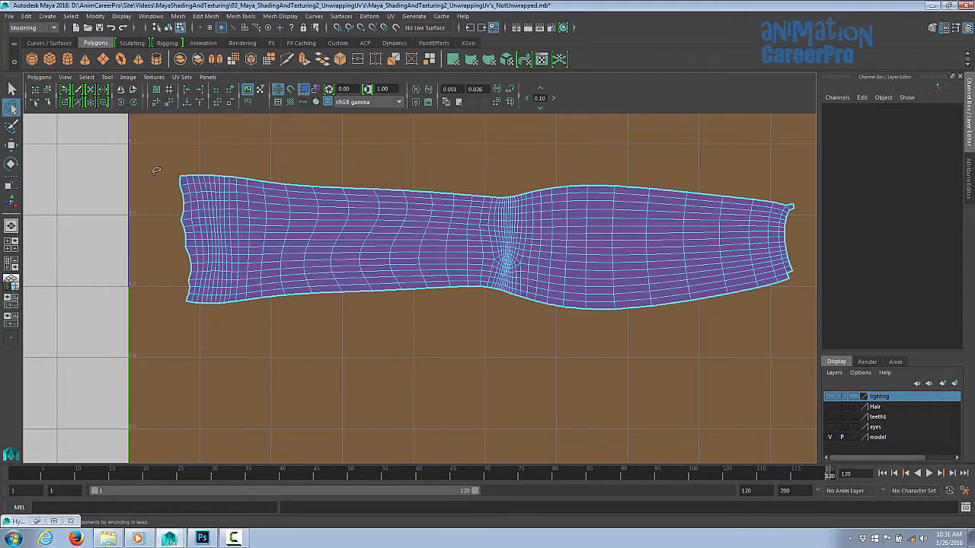
right_click_drag(219, 191, 218, 218)
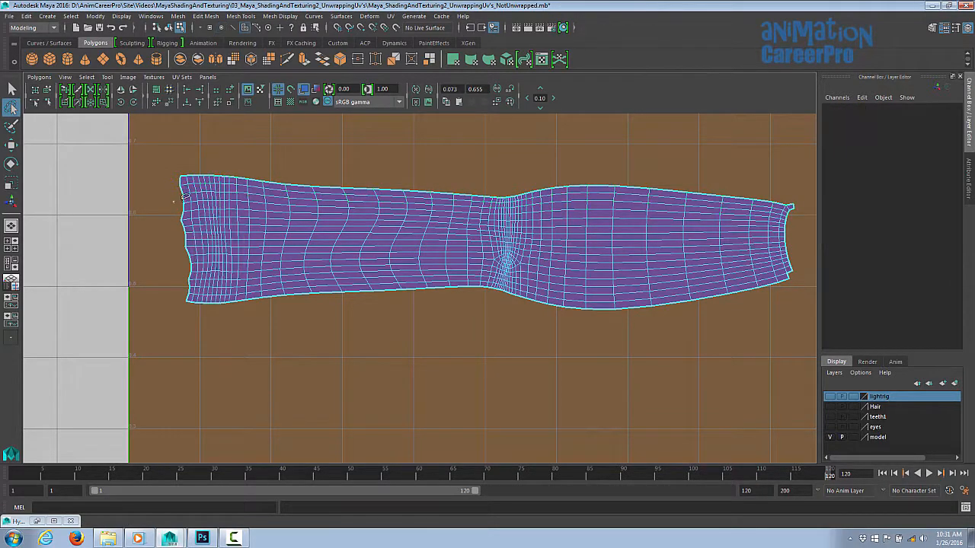
mouse_move(175, 202)
left_mouse_down()
mouse_move(794, 217)
mouse_move(317, 194)
left_mouse_up()
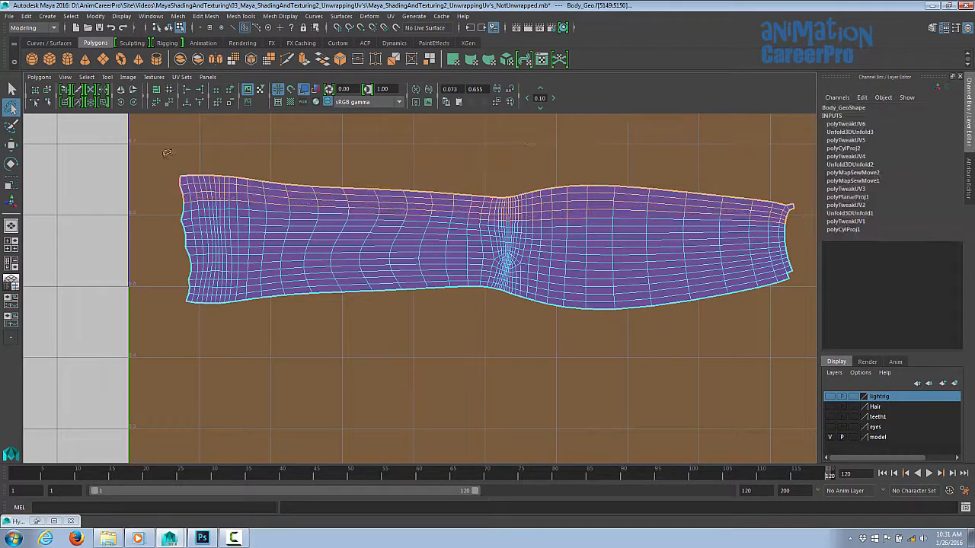
key("q")
middle_click_drag(458, 250, 447, 282, "alt")
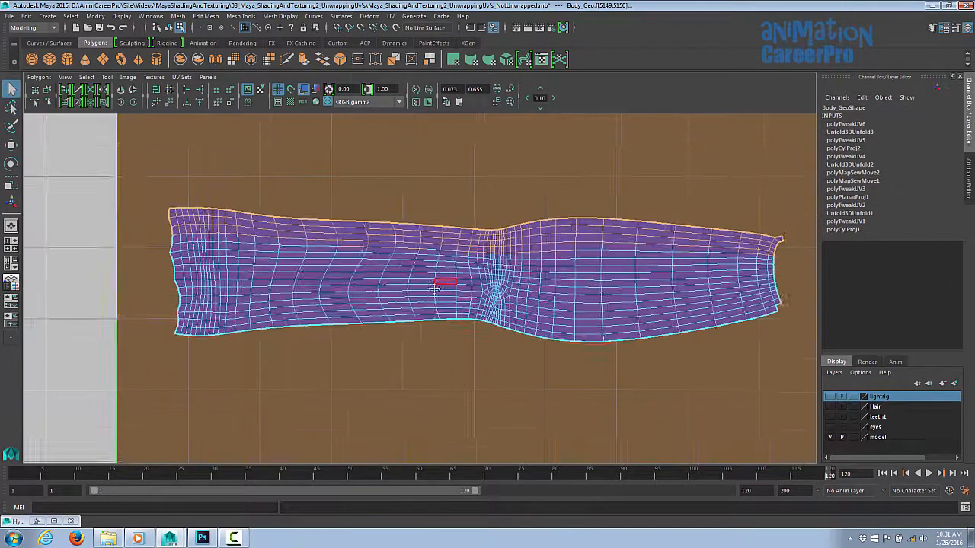
right_click_drag(447, 282, 392, 241, "alt")
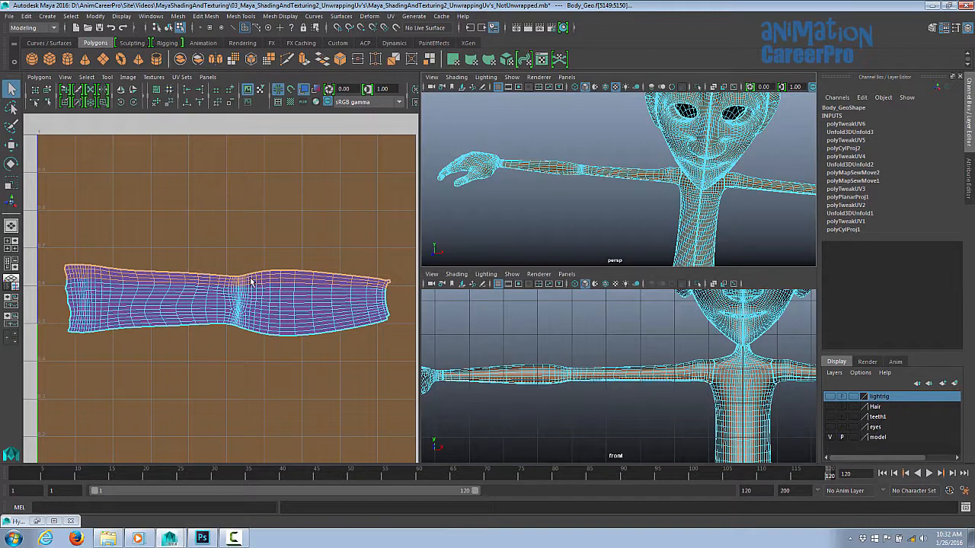
Apply a planar map to the selected strip of right arm faces and check the projection on the underside of the arm
right_click(263, 279, "shift")
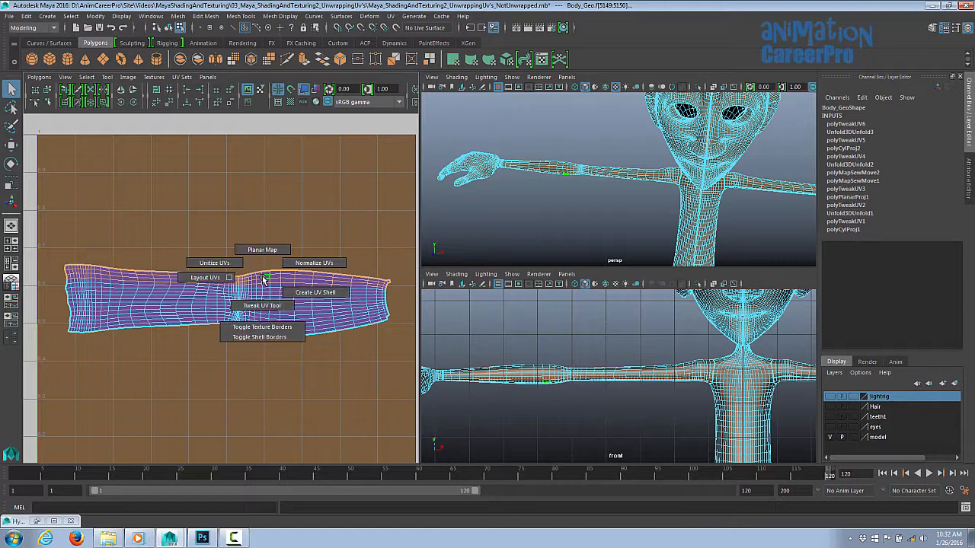
right_click_drag(267, 255, 267, 254, "shift")
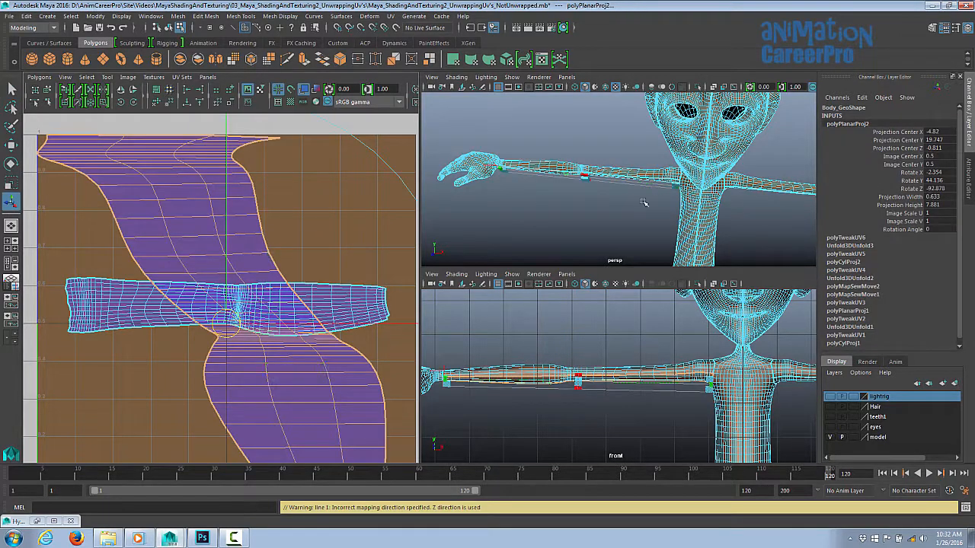
mouse_move(611, 205)
left_mouse_down("alt")
mouse_move(591, 179)
mouse_move(607, 191)
left_mouse_up("alt")
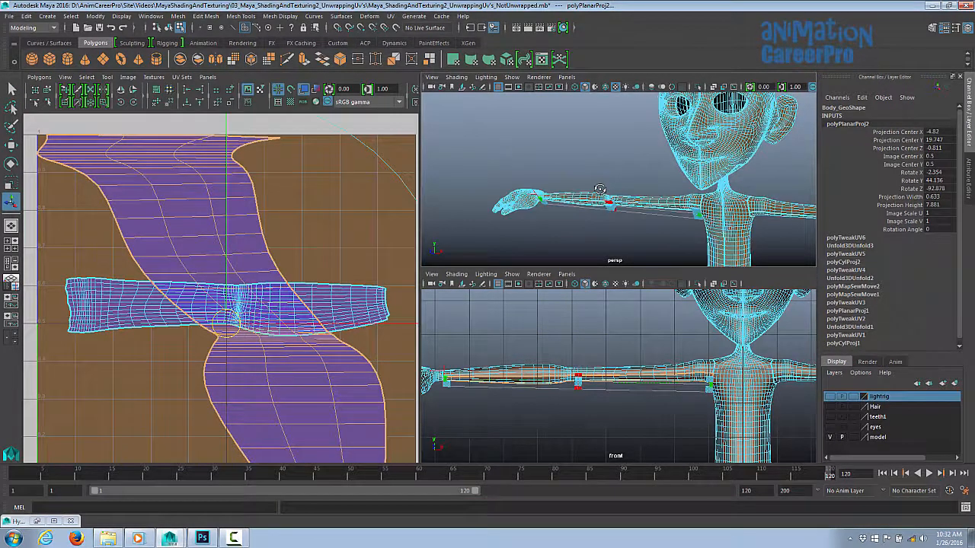
right_click_drag(607, 190, 655, 216, "alt")
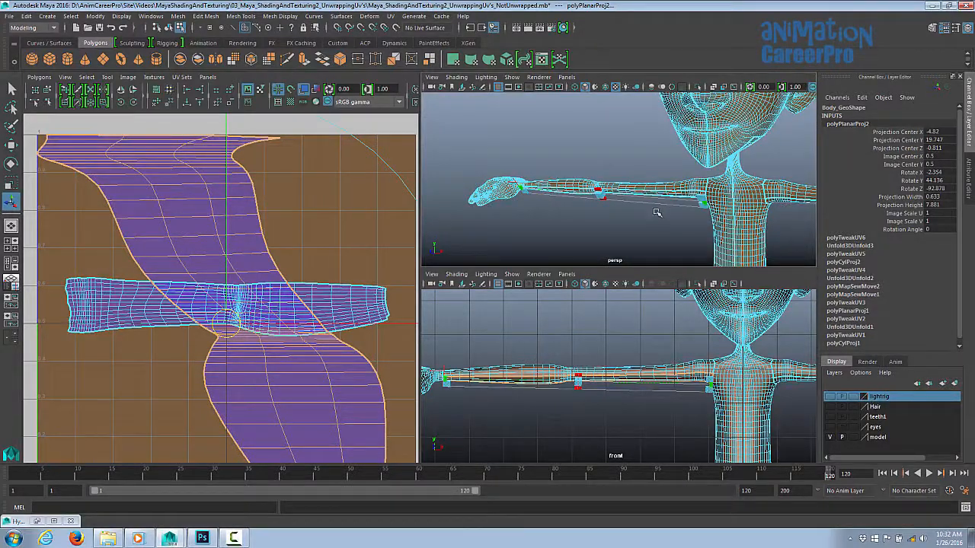
Rotate the planar-mapped strip in the UV editor so it runs roughly horizontally, in line with the arm shell
right_click_drag(339, 265, 103, 279, "alt")
key("e")
left_click_drag(255, 250, 285, 357)
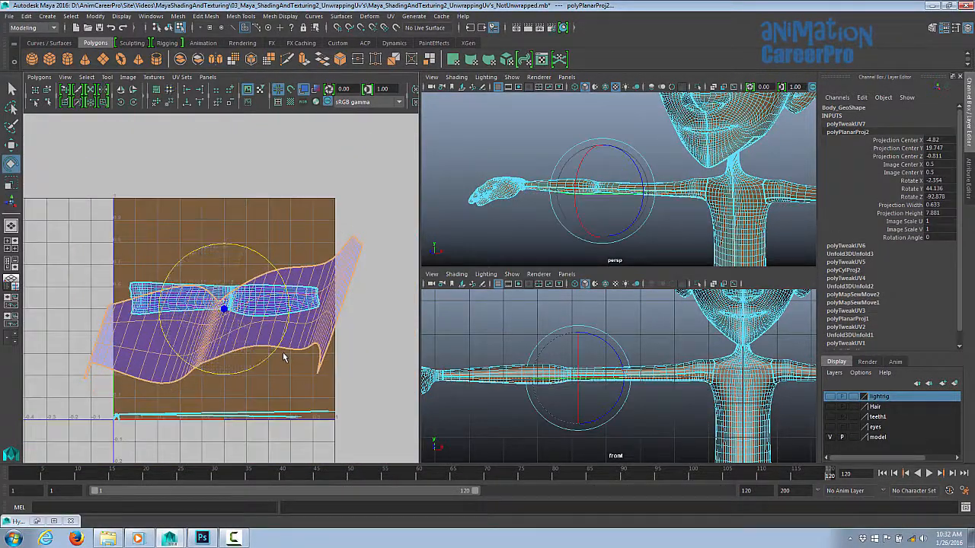
Move the planar-mapped strip up off the arm shell and rotate it about half a turn
key("w")
left_click_drag(228, 313, 233, 224)
key("r")
key("w")
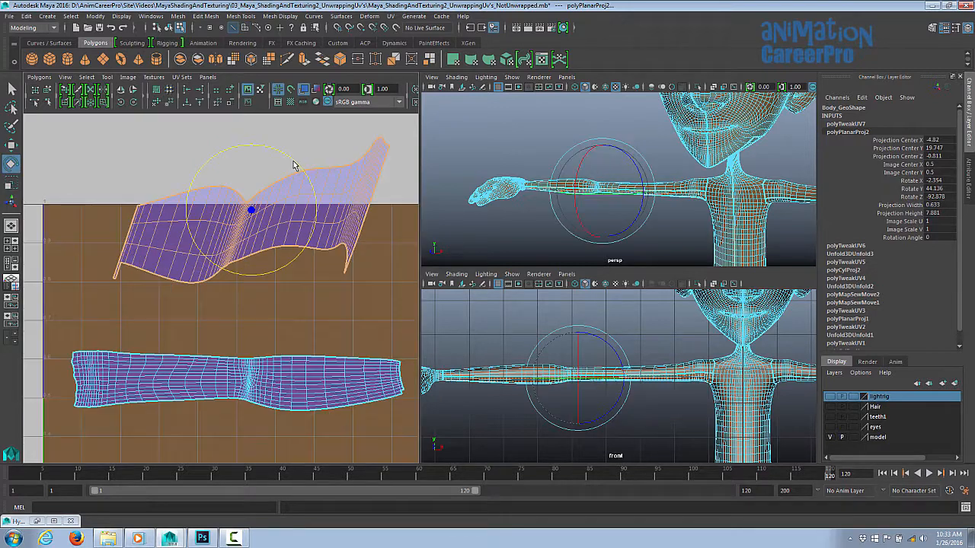
left_click_drag(296, 166, 189, 262)
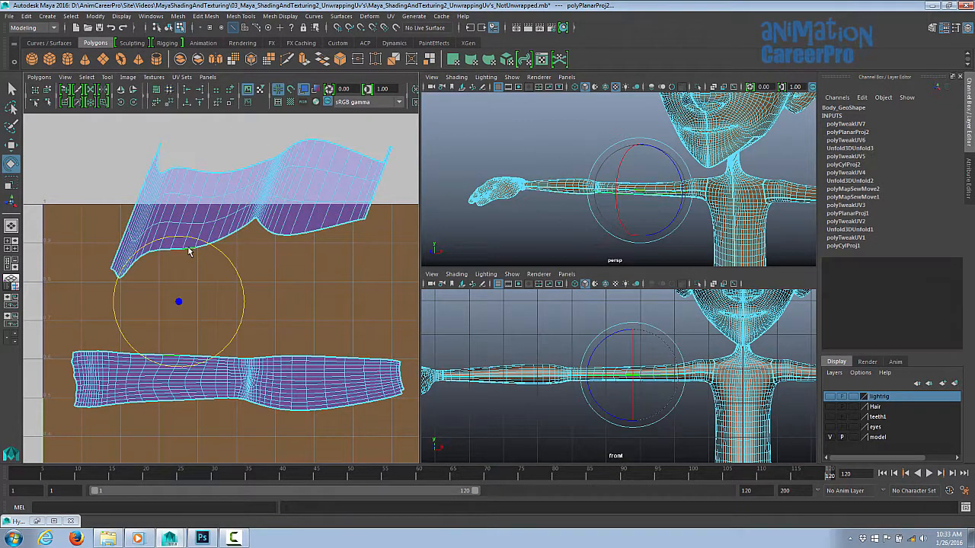
Check the strip's matching border edges, widen it to roughly the arm shell's length and place it just above the shell
key("q")
right_click_drag(190, 278, 294, 285, "alt")
middle_click_drag(268, 284, 287, 267, "alt")
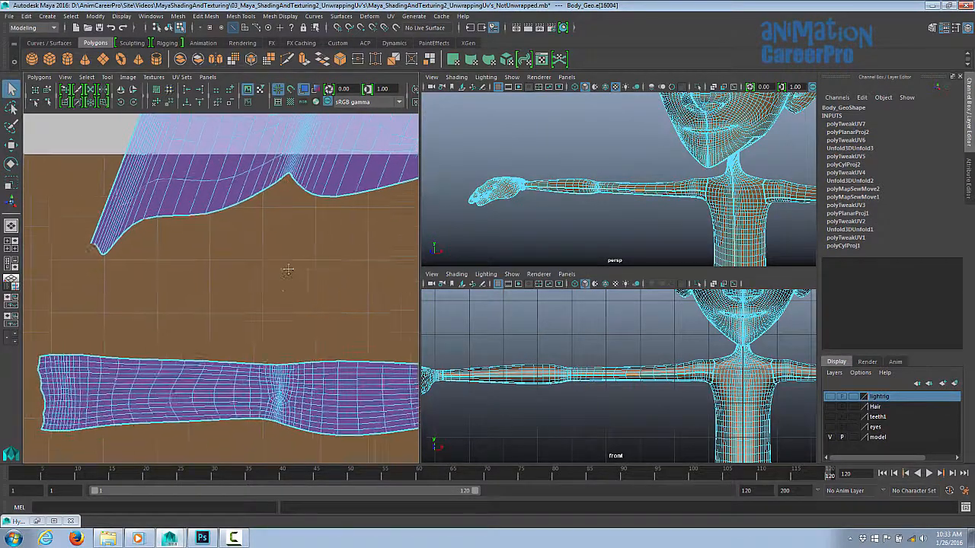
right_click_drag(200, 238, 263, 233, "alt")
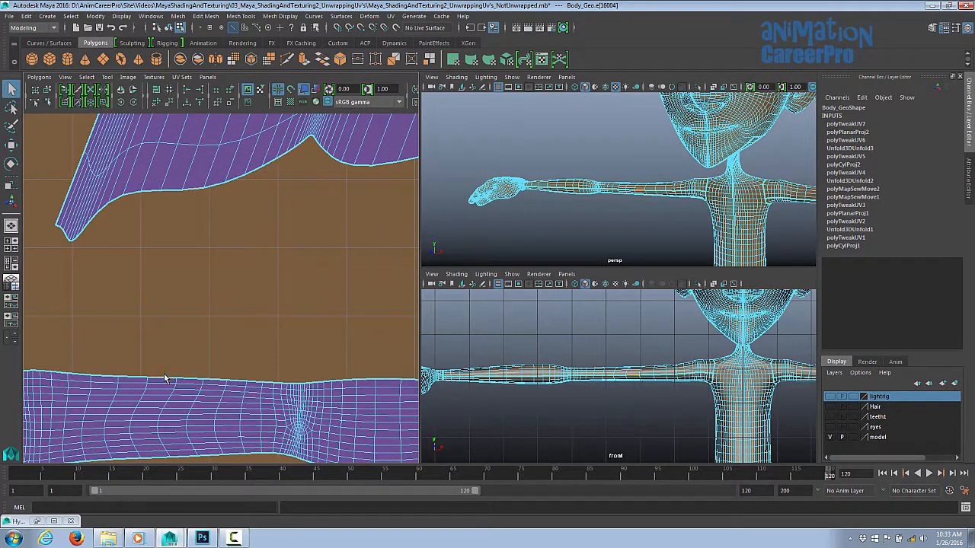
right_click_drag(301, 290, 277, 290, "alt")
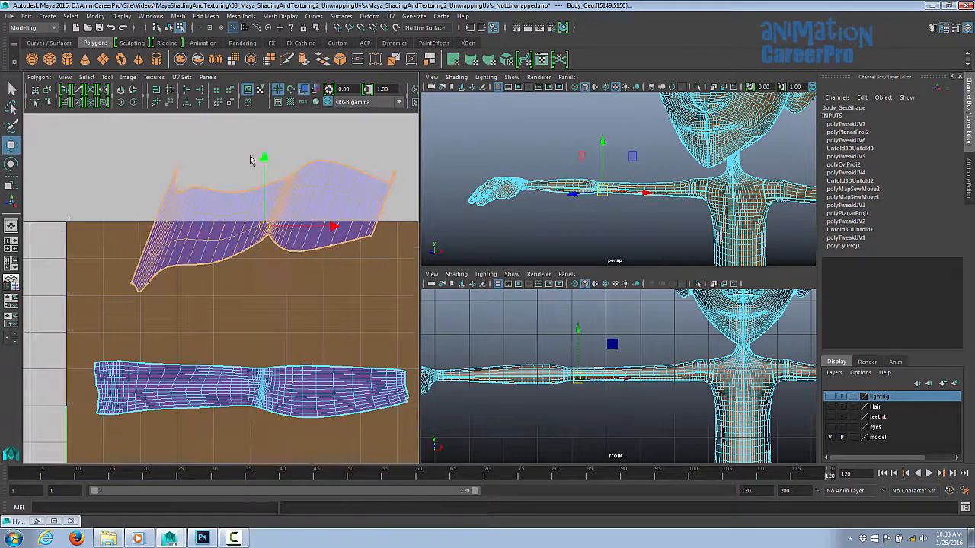
left_click_drag(263, 160, 264, 217)
key("r")
mouse_move(333, 281)
left_mouse_down()
mouse_move(355, 282)
mouse_move(328, 268)
mouse_move(331, 279)
left_mouse_up()
key("e")
key("w")
left_click_drag(266, 272, 271, 300)
Select the border edges shared by the strip and the arm shell, and join them with Move and Sew UVs
middle_click_drag(258, 333, 404, 263, "alt")
key("space")
scroll(404, 262, "up", 1)
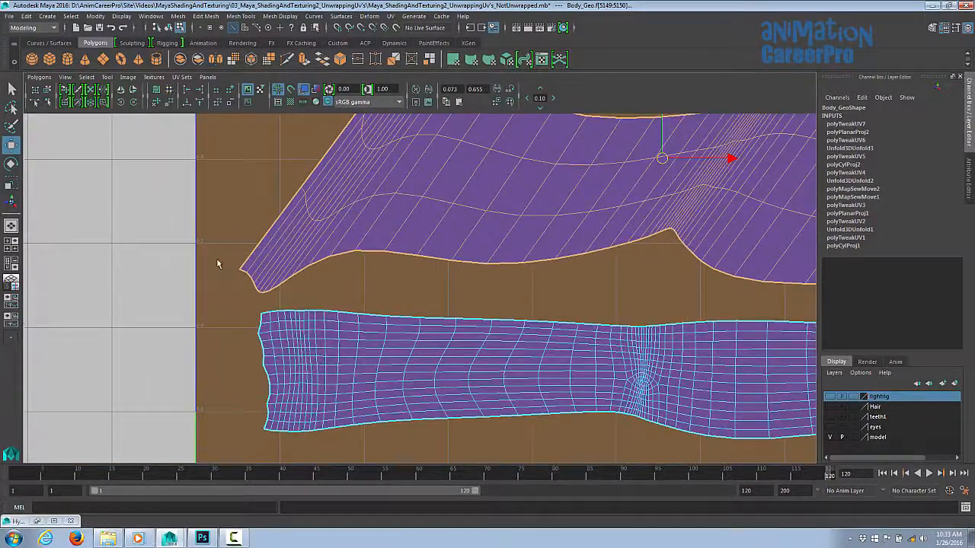
right_click_drag(239, 273, 239, 242)
left_click(249, 281)
scroll(249, 281, "up", 4)
key("q")
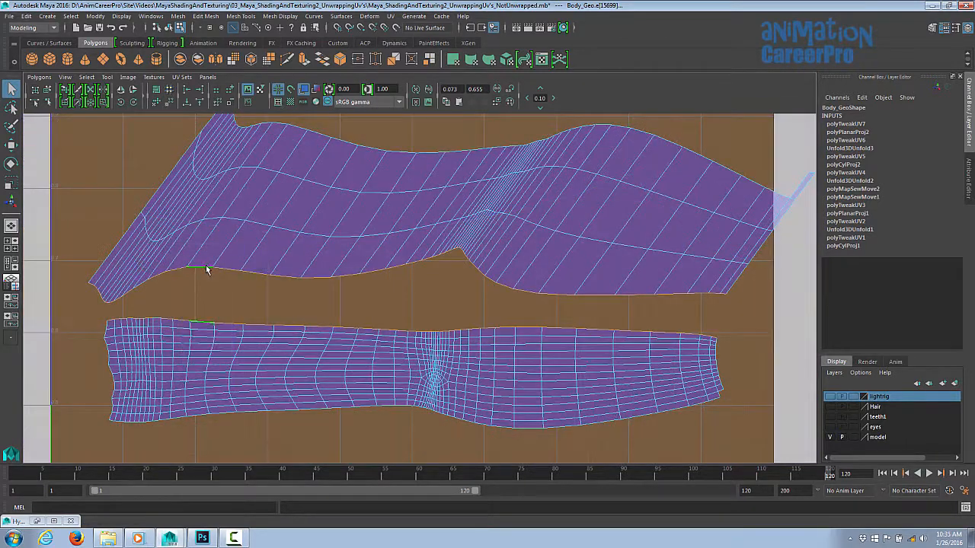
right_click(205, 268, "shift")
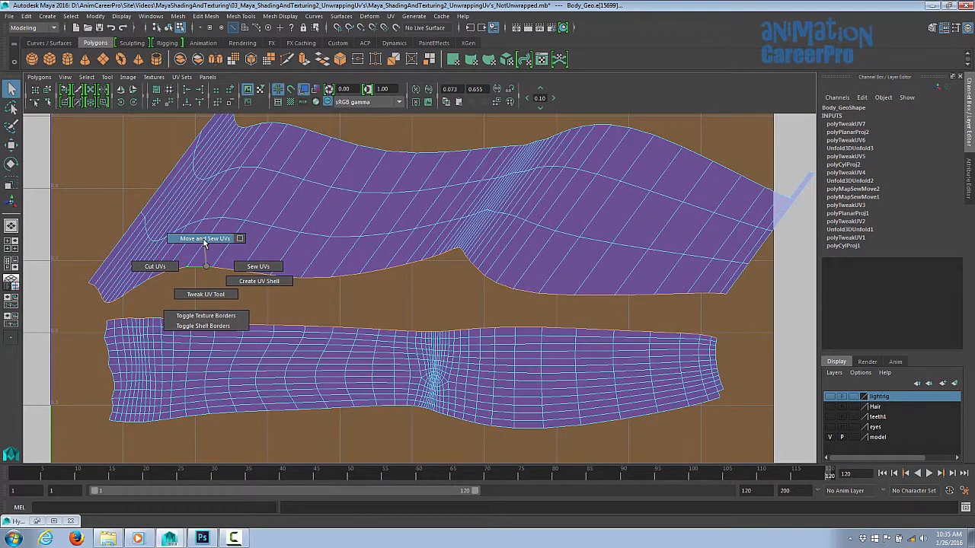
left_click(204, 238)
key("f")
Select all UVs of the joined right arm shell and unfold them
right_click(428, 282)
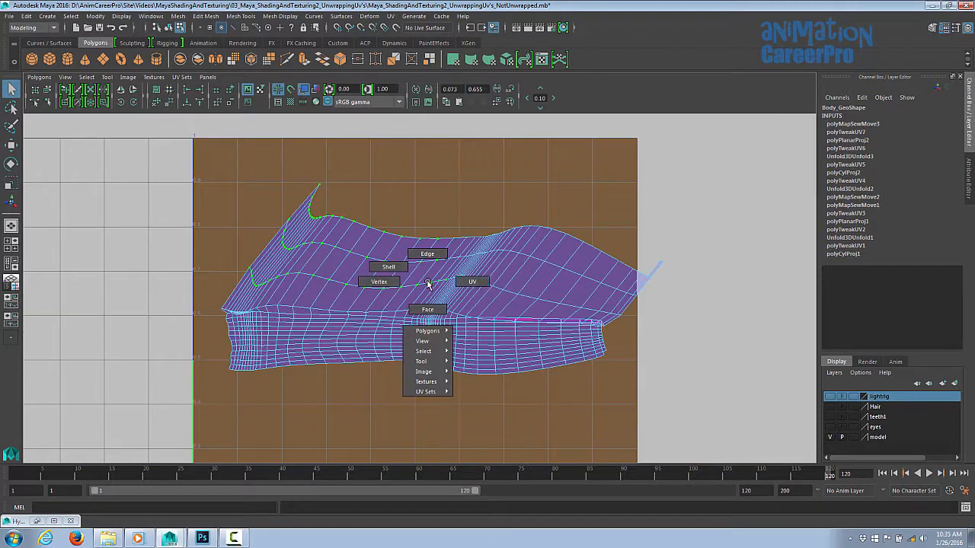
left_click(470, 283)
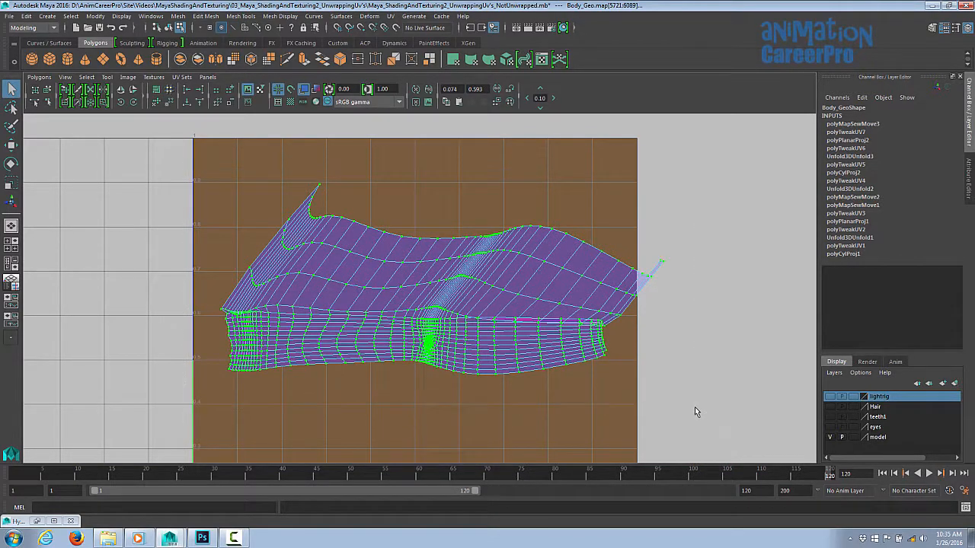
right_click_drag(422, 282, 420, 254, "shift")
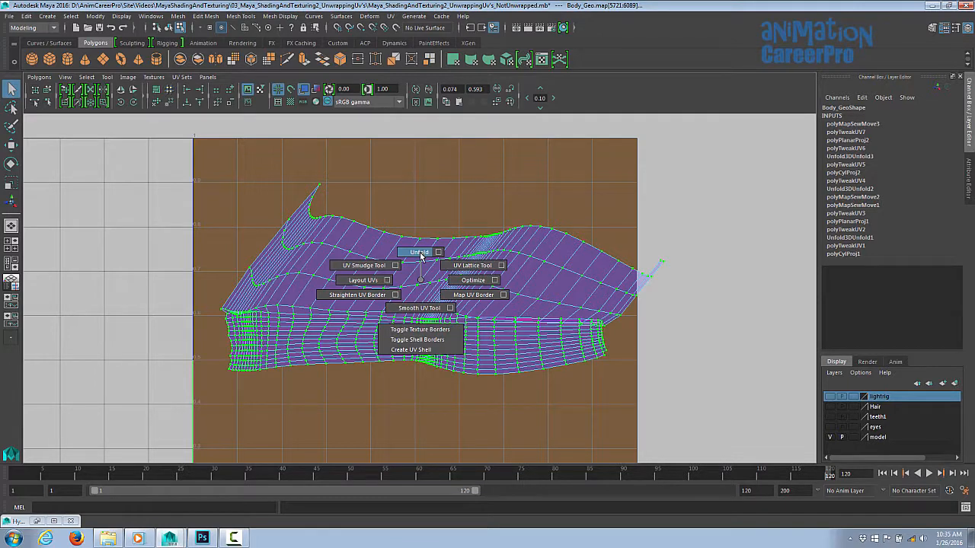
right_click_drag(421, 254, 420, 255, "shift")
key("f")
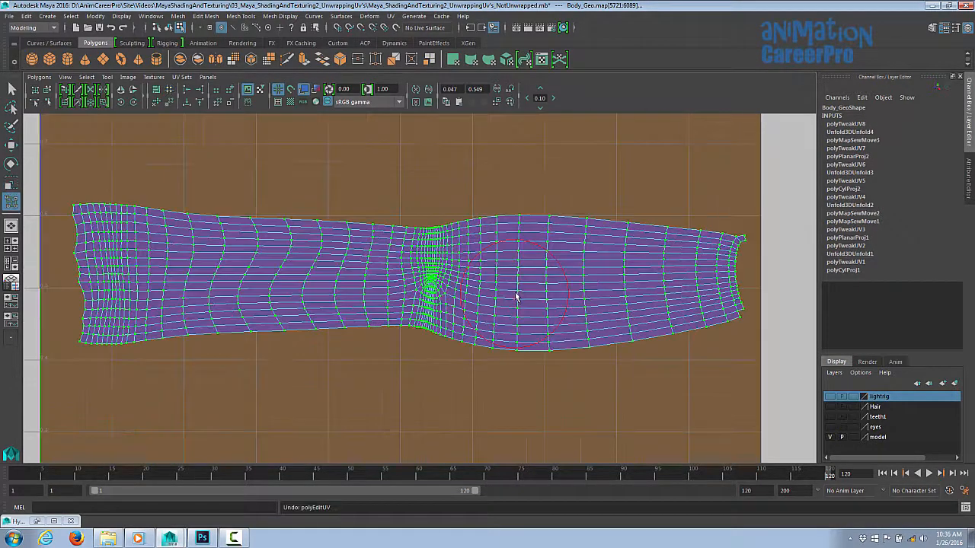
Push the dense elbow UVs upward toward the middle of the arm shell with the UV Smudge tool
middle_click_drag(613, 308, 561, 308, "alt")
right_click_drag(562, 308, 523, 315, "alt")
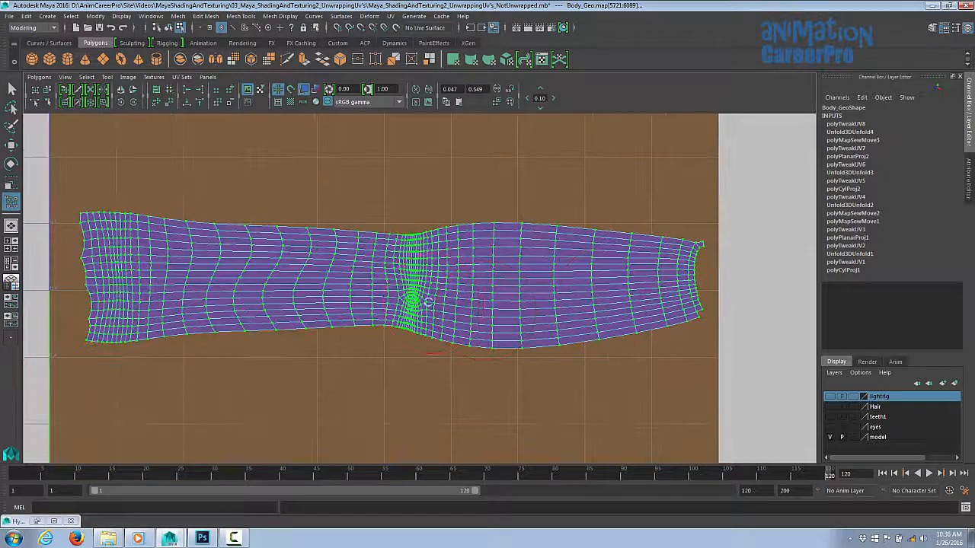
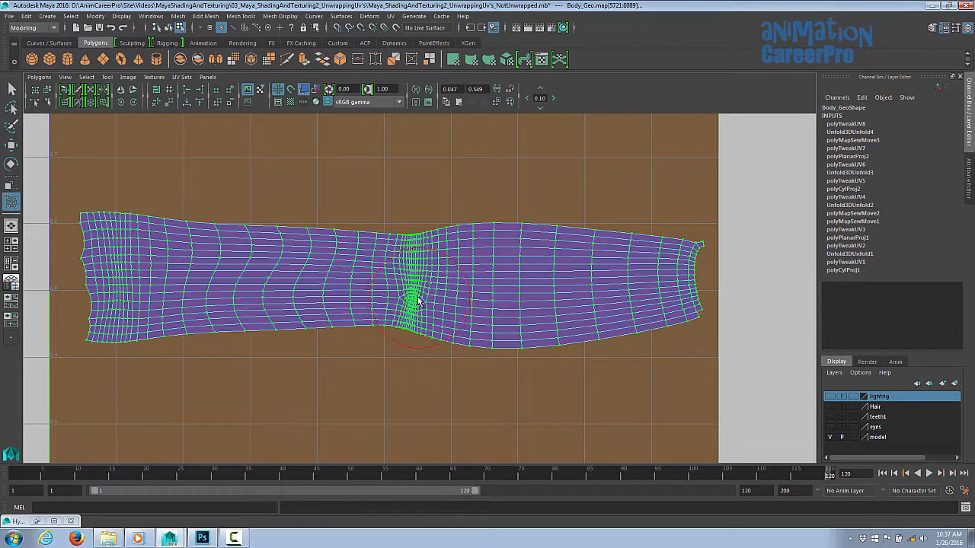
right_click_drag(414, 296, 370, 280, "shift")
mouse_move(409, 290)
left_mouse_down()
mouse_move(416, 294)
mouse_move(412, 259)
left_mouse_up()
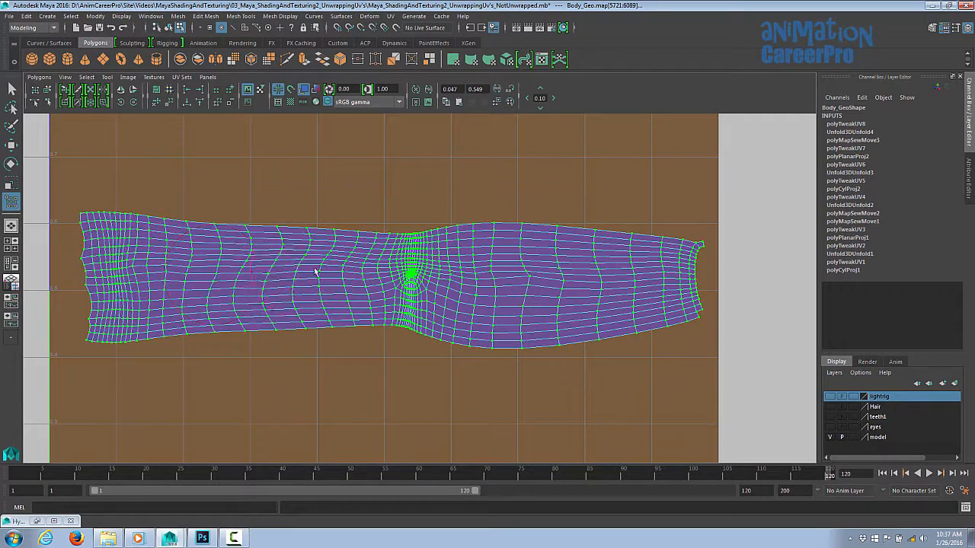
Unfold the arm shell's UVs slightly with the Smooth UV tool
right_click(497, 280, "shift")
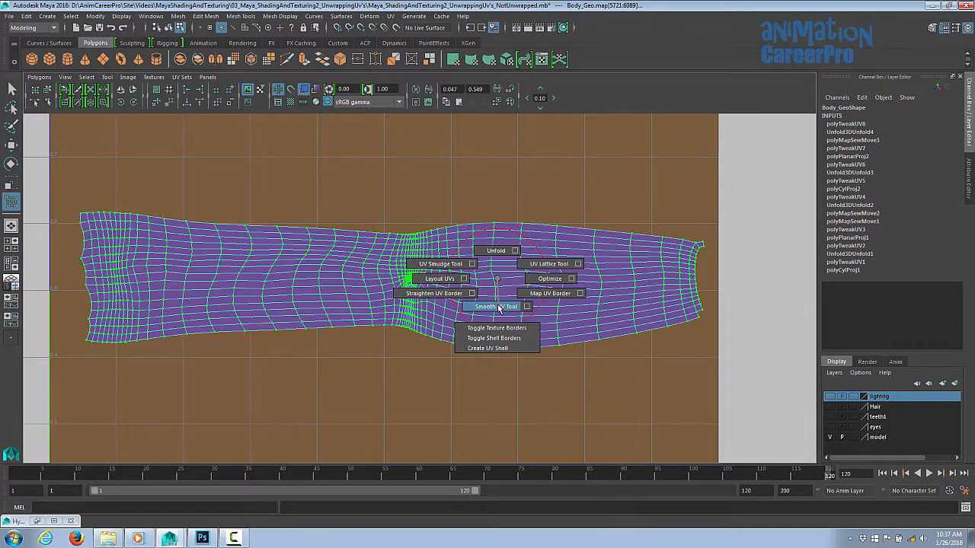
left_click(500, 307)
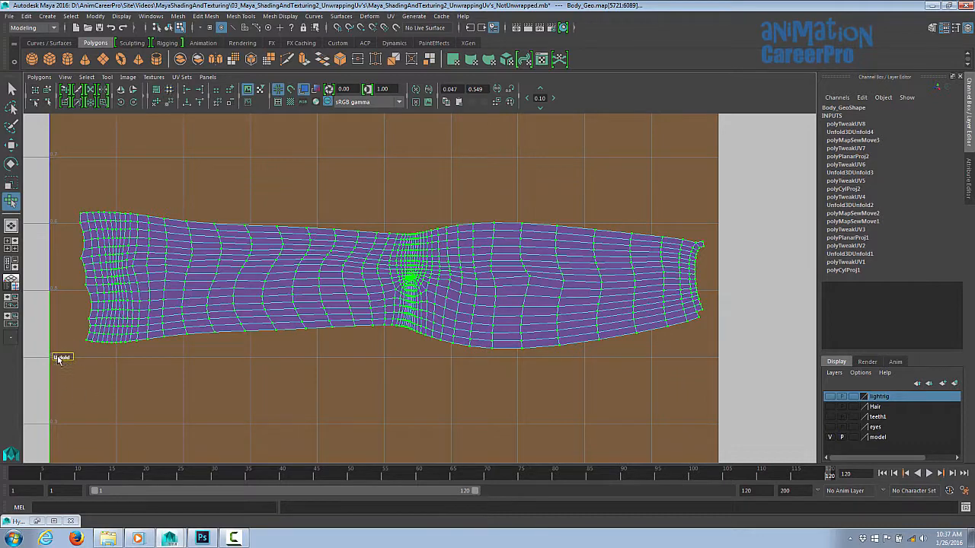
left_click_drag(60, 360, 82, 358)
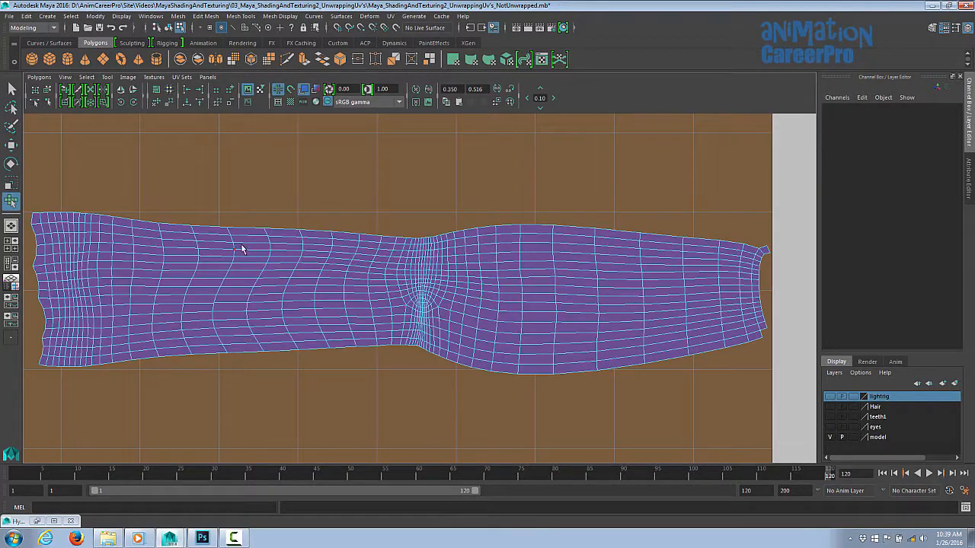
Select the inner UVs around the elbow and relax them with the Smooth UV tool
left_click_drag(242, 249, 640, 338)
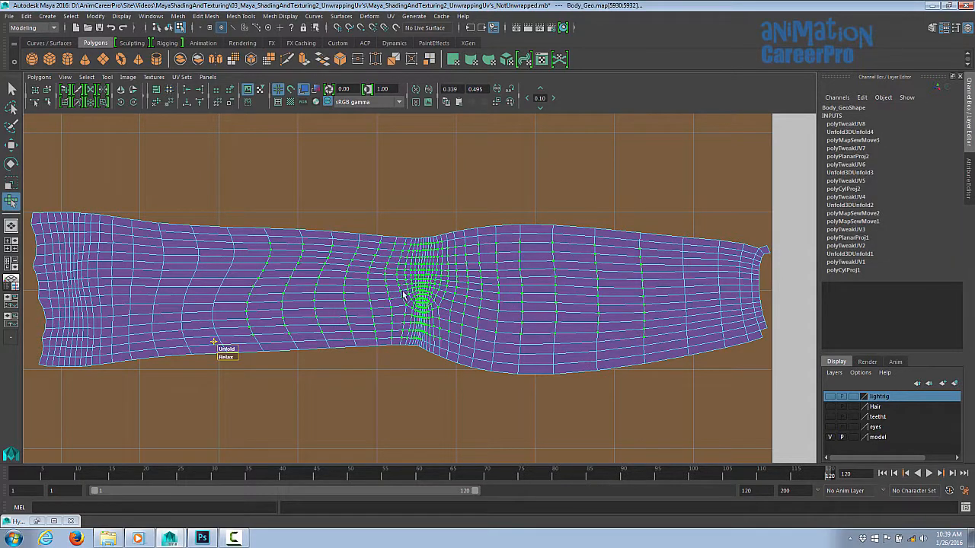
right_click_drag(404, 296, 416, 320)
left_click_drag(238, 358, 245, 358)
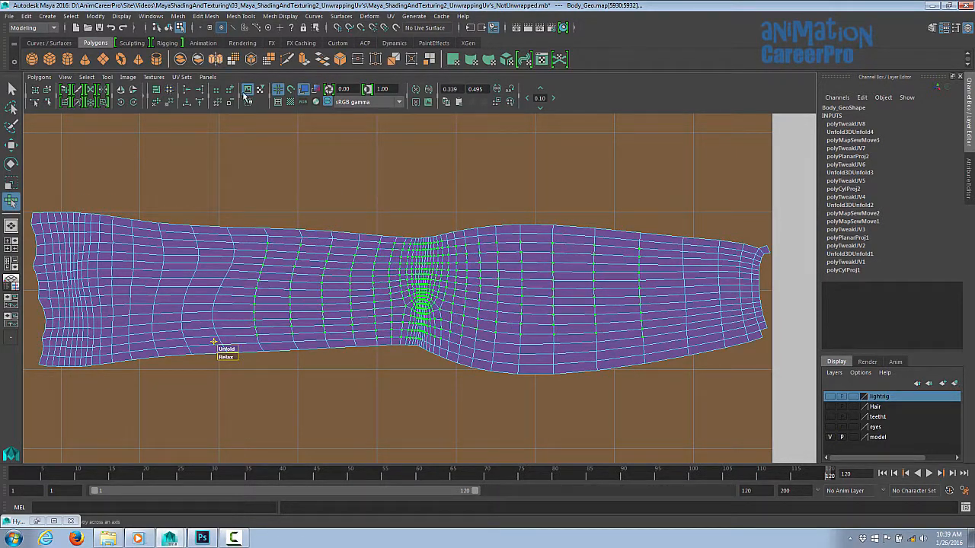
Apply a UV lattice to the UVs around the elbow and pull its centre point slightly upward
left_click_drag(252, 200, 597, 404)
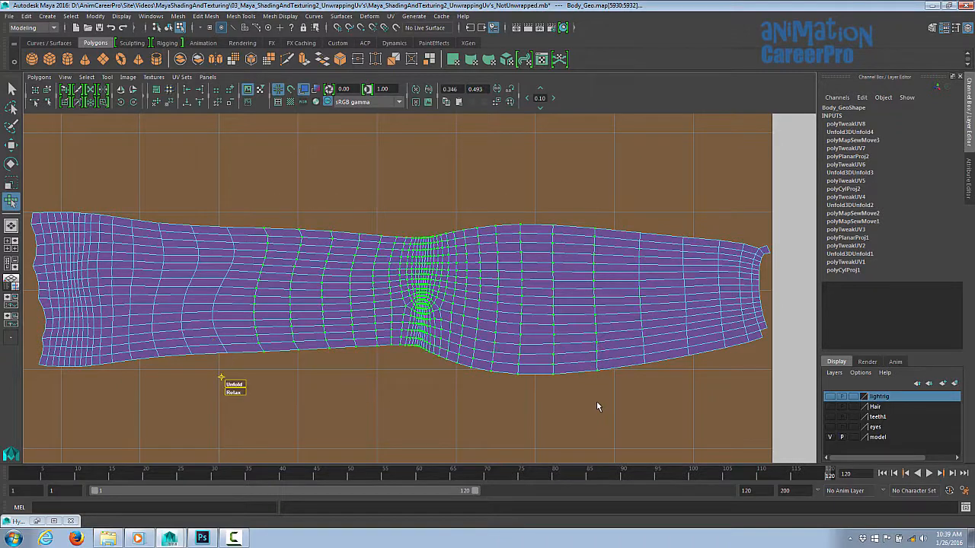
right_click_drag(425, 293, 454, 281, "shift")
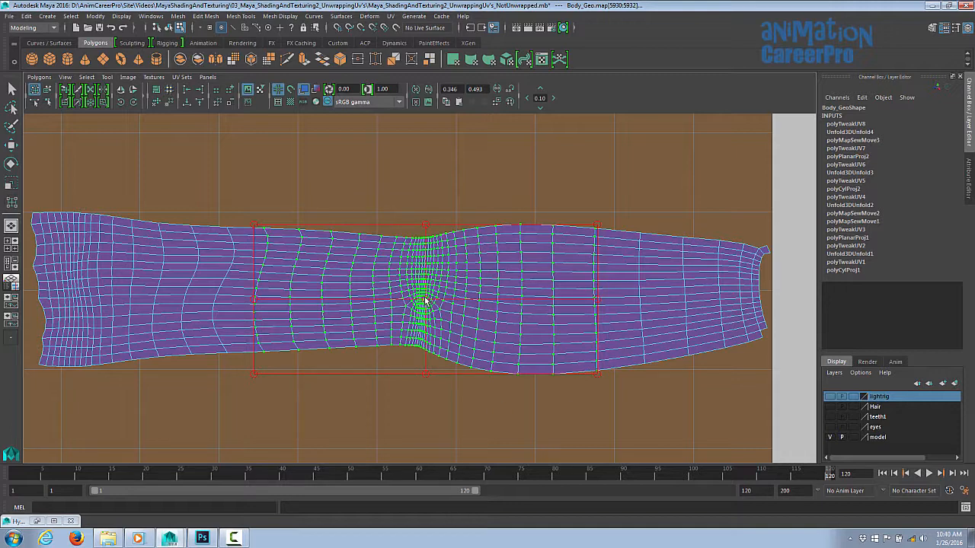
left_click_drag(424, 302, 419, 284)
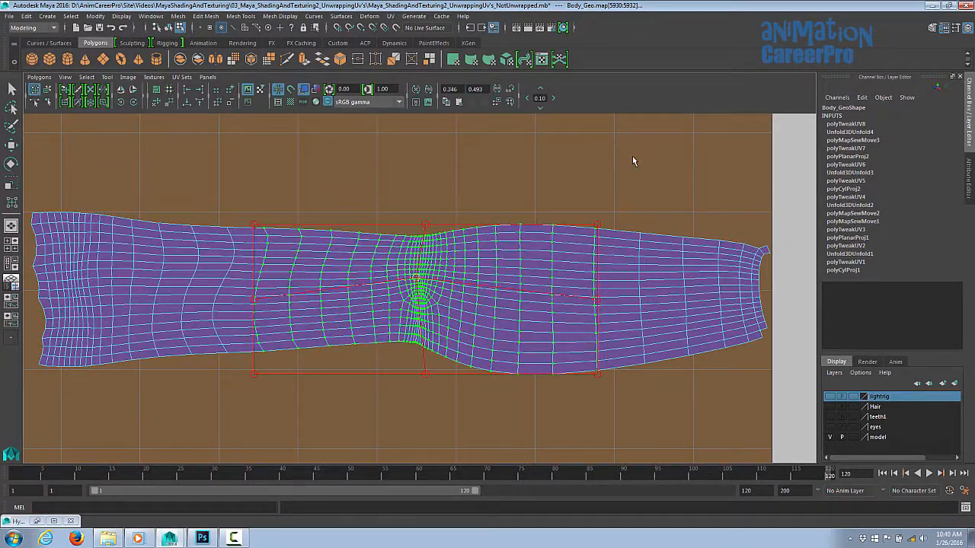
left_click(633, 158)
Planar-map the stray face at the upper wrist corner and move its projection clear of the texture square
right_click_drag(676, 163, 310, 261, "alt")
right_click_drag(577, 276, 754, 260, "alt")
middle_click_drag(754, 260, 466, 263, "alt")
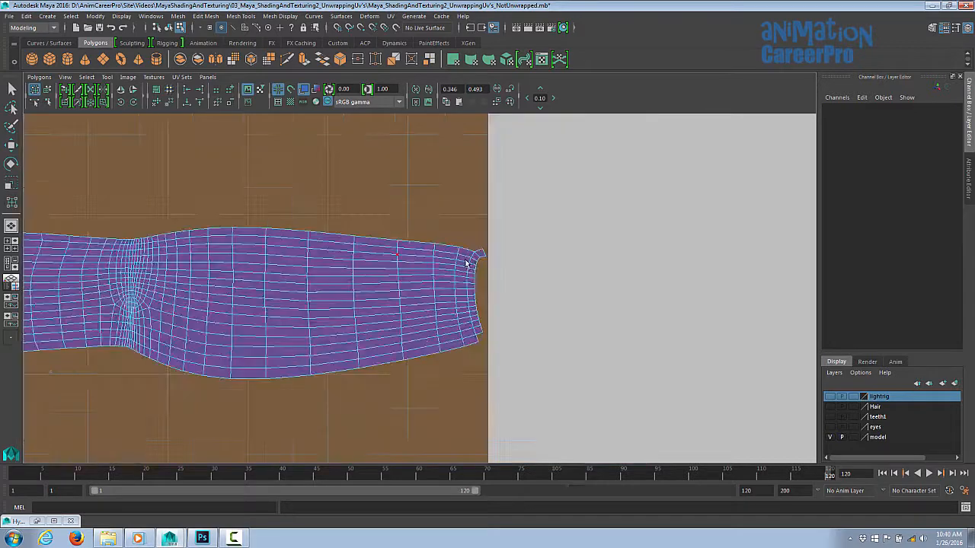
right_click_drag(474, 262, 650, 254, "alt")
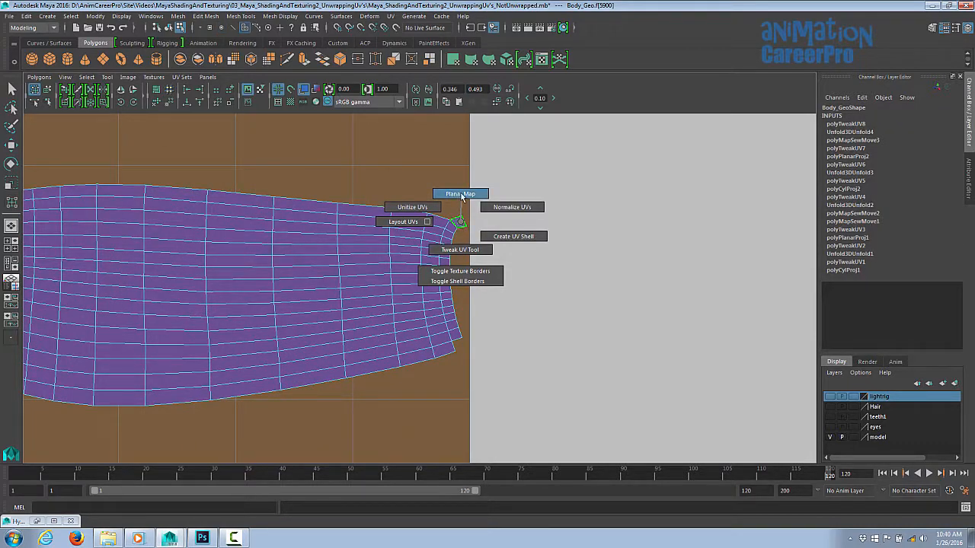
left_click(461, 195)
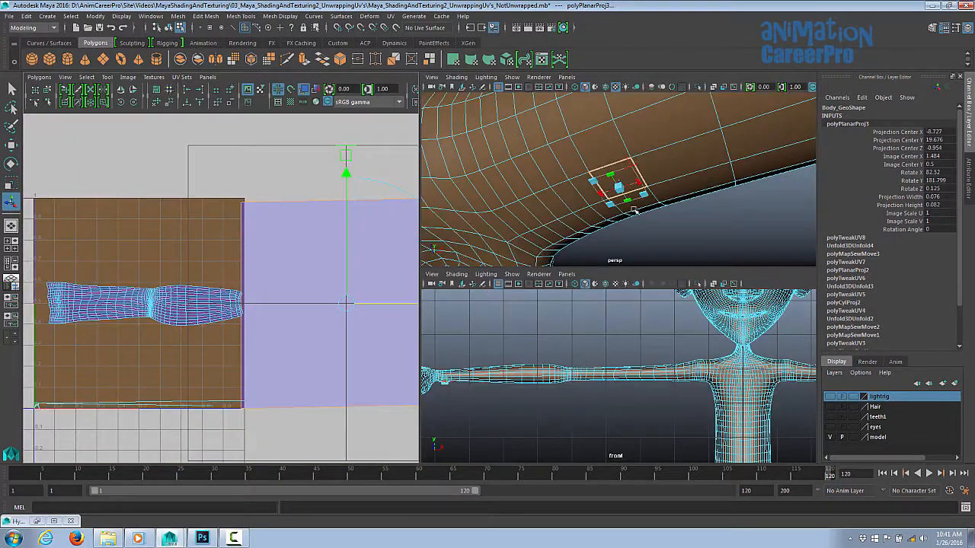
left_click_drag(634, 211, 681, 190, "alt")
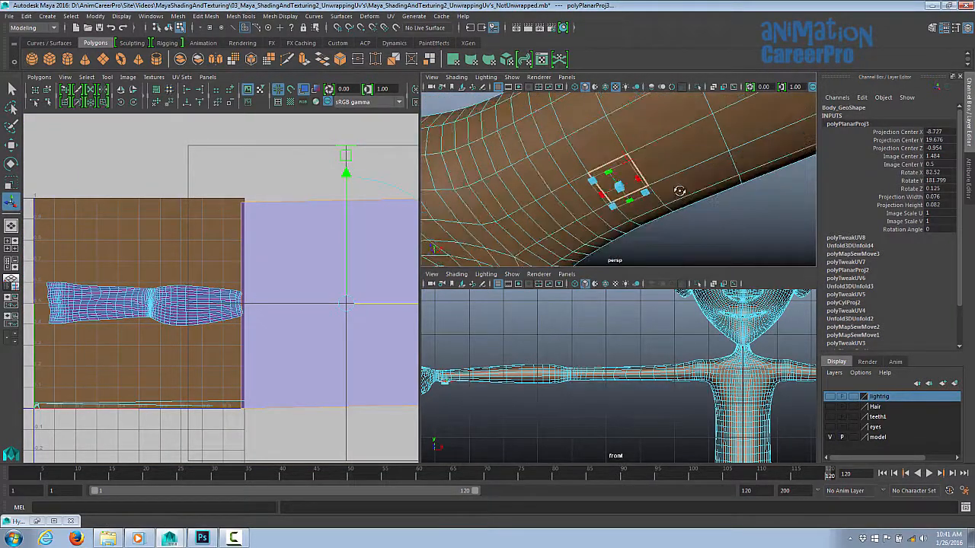
scroll(386, 233, "down", 2)
left_click_drag(355, 298, 378, 297)
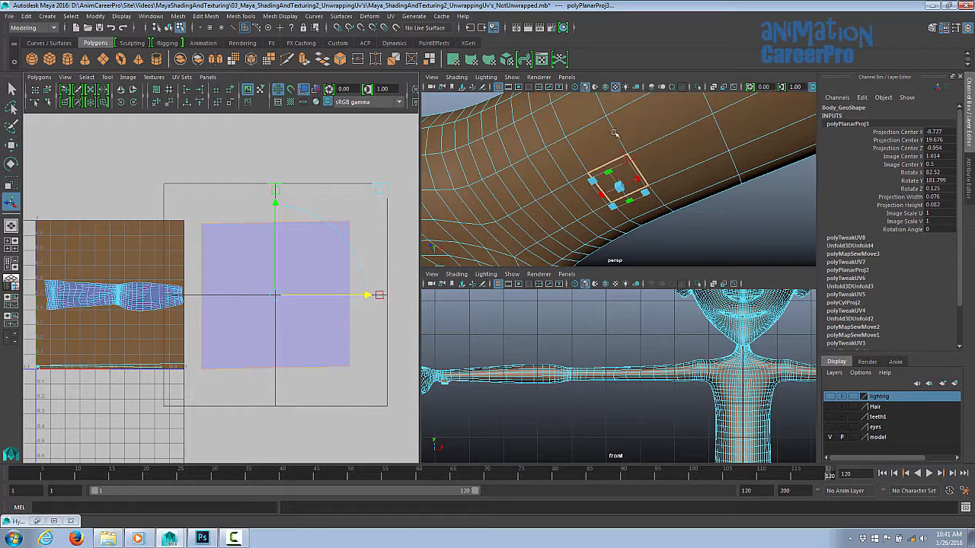
Scale the separated face down to match its neighbours and place it beside the arm shell's lower wrist corner
key("r")
left_click_drag(275, 296, 232, 324)
left_click_drag(338, 285, 198, 309)
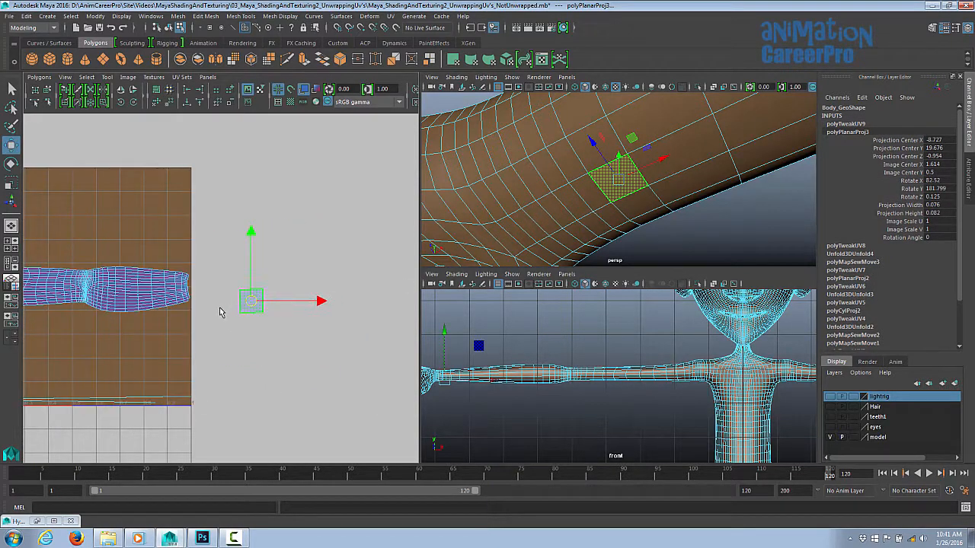
middle_click_drag(198, 309, 222, 281, "alt")
right_click_drag(222, 281, 268, 339, "alt")
key("r")
left_click_drag(262, 337, 202, 265)
key("w")
Select the separated face's edge facing the shell and attach it to the lower wrist corner with Move and Sew UVs
middle_click_drag(201, 266, 237, 294, "alt")
right_click_drag(237, 294, 284, 283, "alt")
right_click_drag(284, 282, 284, 254)
left_click(285, 284)
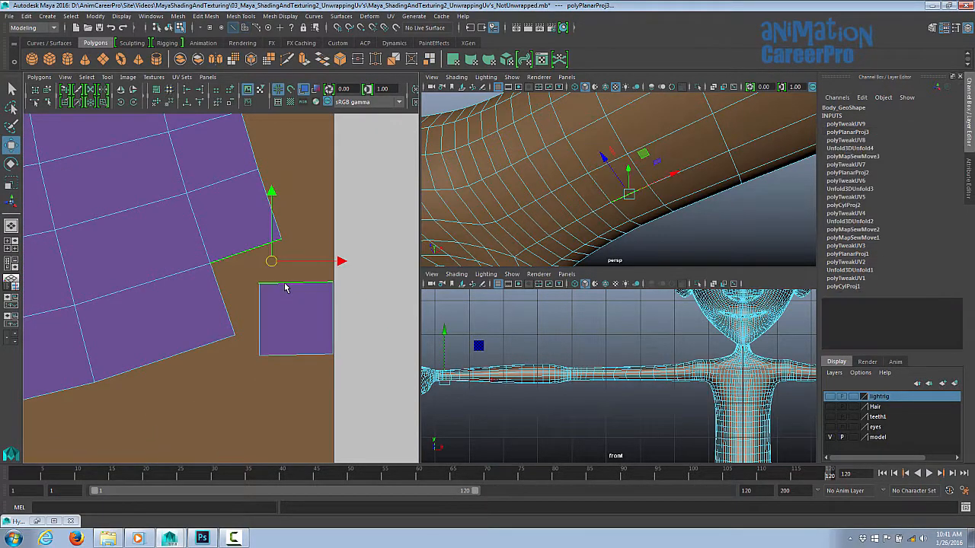
left_click(260, 302)
right_click(259, 288, "shift")
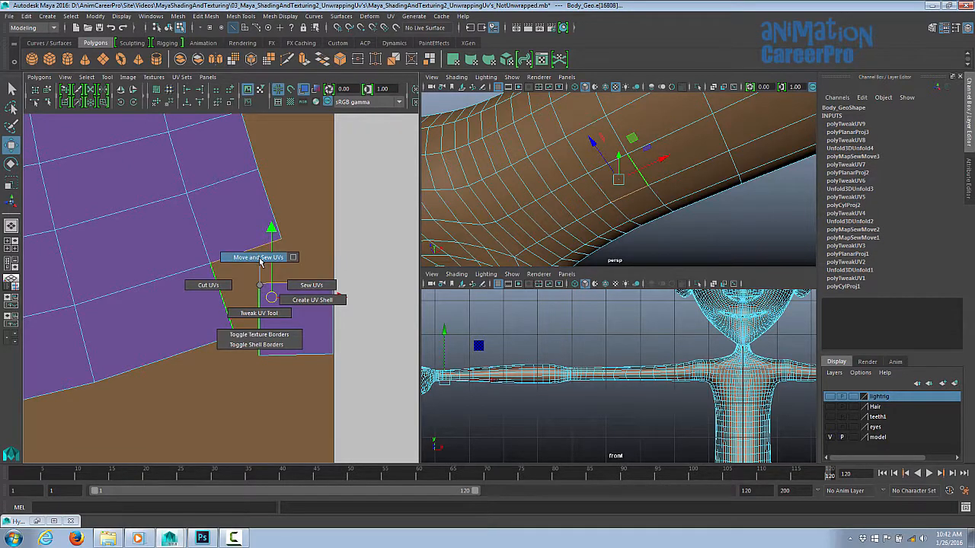
right_click_drag(260, 259, 259, 260, "shift")
Select the finished right arm shell's UVs and move the shell outside the texture square, on its left side
middle_click_drag(261, 262, 404, 306, "alt")
right_click_drag(403, 307, 58, 300, "alt")
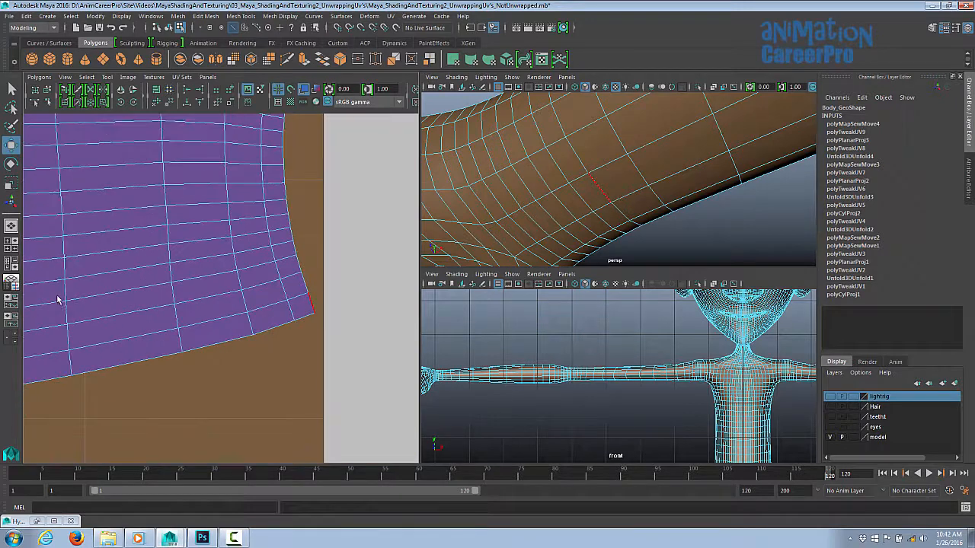
middle_click_drag(59, 301, 282, 387, "alt")
right_click_drag(282, 387, 15, 358, "alt")
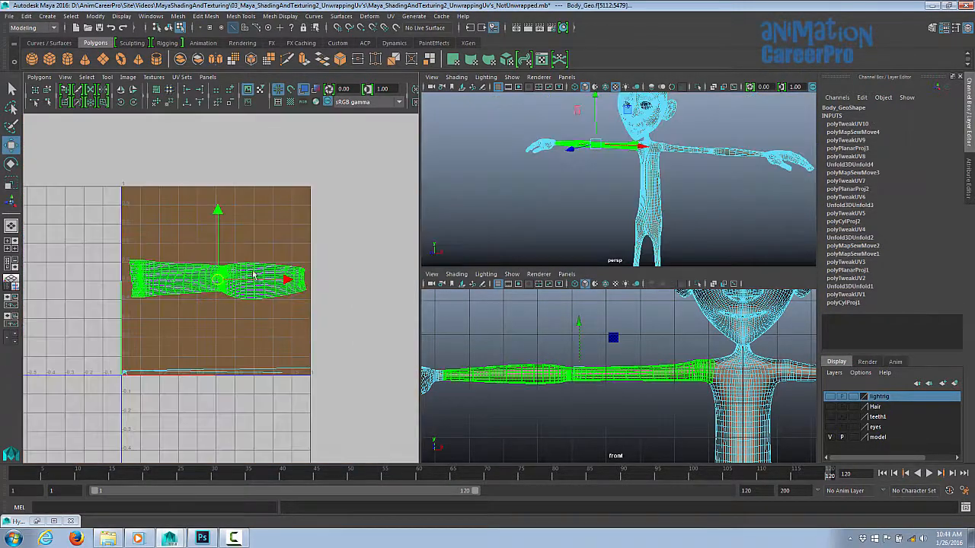
right_click(254, 272)
right_click_drag(253, 272, 287, 274)
scroll(287, 276, "down", 1)
left_click_drag(289, 281, 123, 292)
Put the body mesh in face selection mode and examine the torso and hips from the front and side
right_click_drag(726, 177, 609, 203, "alt")
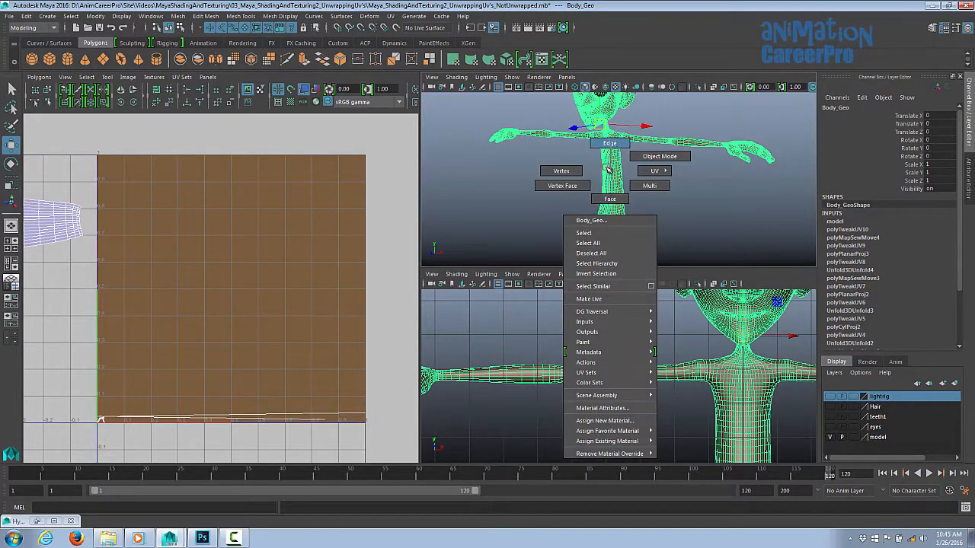
key("shift+f")
left_click_drag(700, 175, 703, 180, "alt")
key("space")
middle_click_drag(575, 263, 615, 233, "alt")
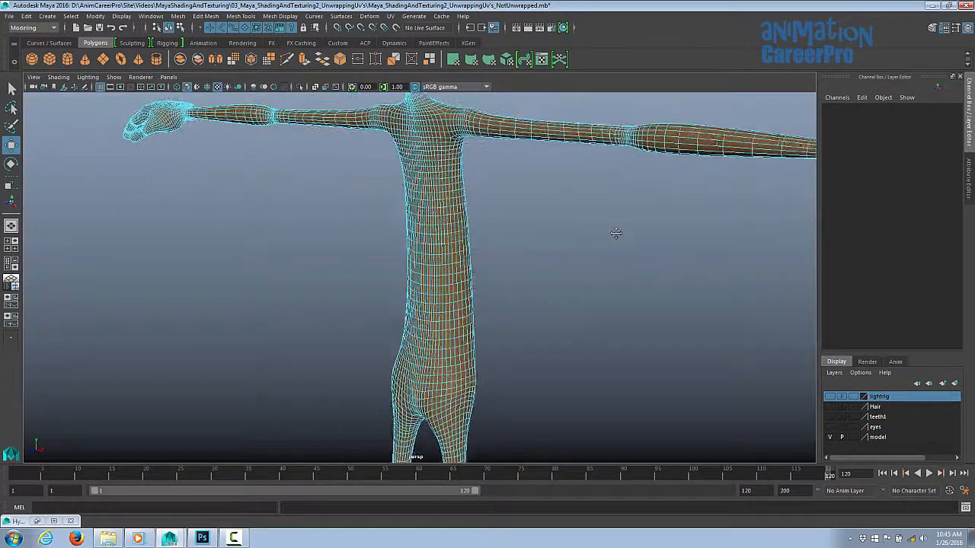
right_click_drag(616, 233, 538, 254, "alt")
left_click_drag(537, 270, 451, 206, "alt")
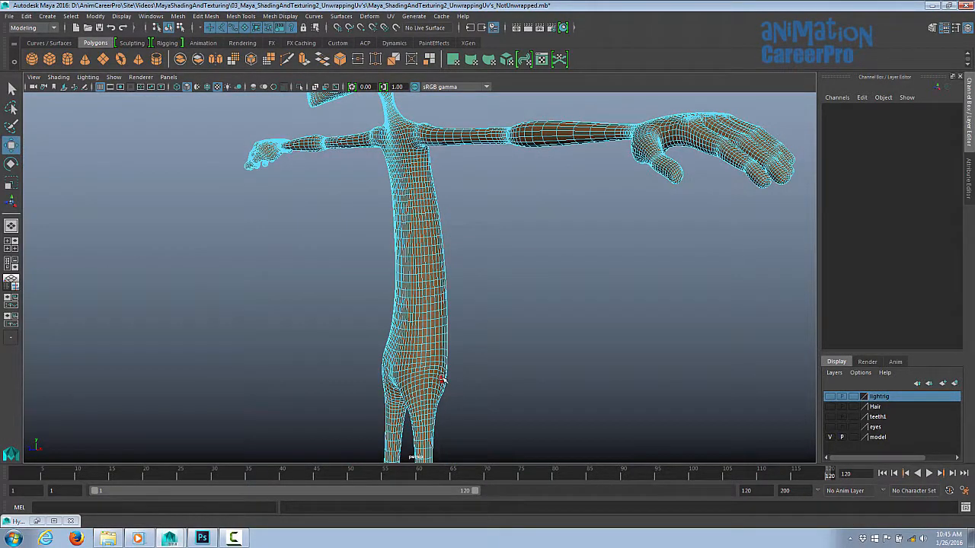
Change the front view to a side view and frame the character's torso in it
key("space")
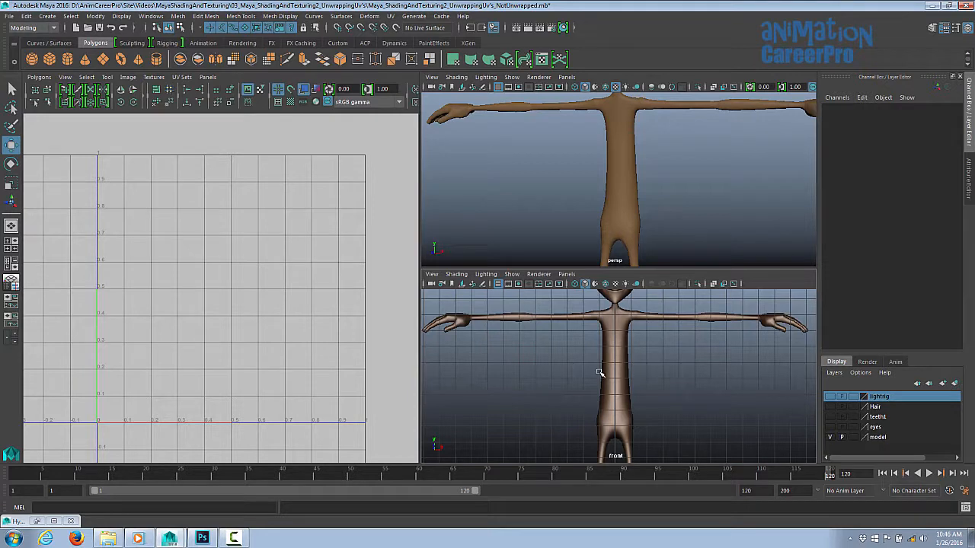
key("space")
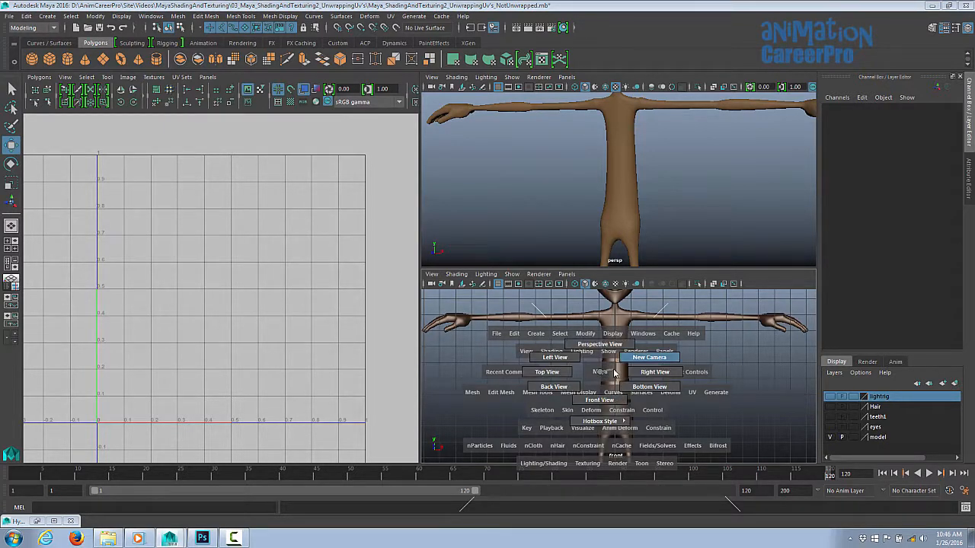
left_click(631, 373)
scroll(766, 421, "up", 8)
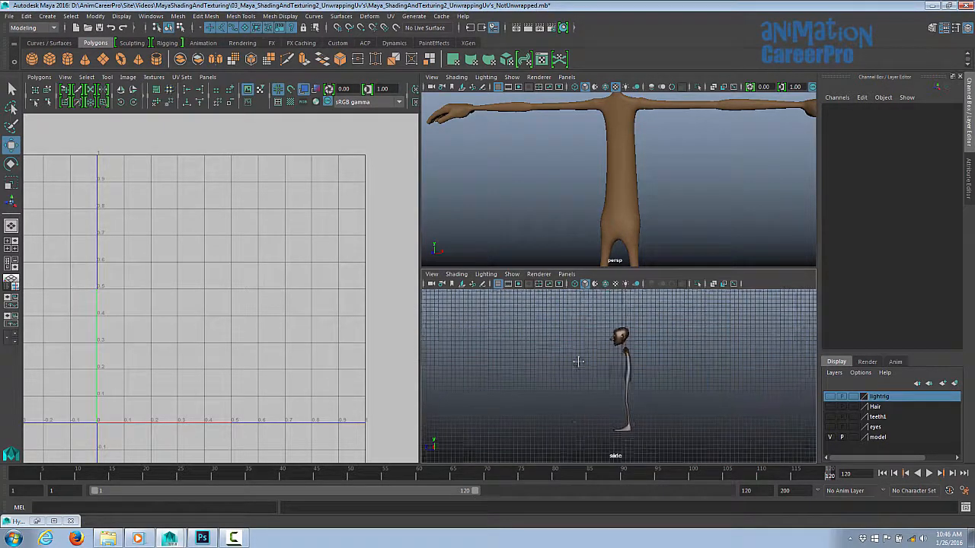
scroll(696, 441, "down", 8)
scroll(678, 396, "up", 5)
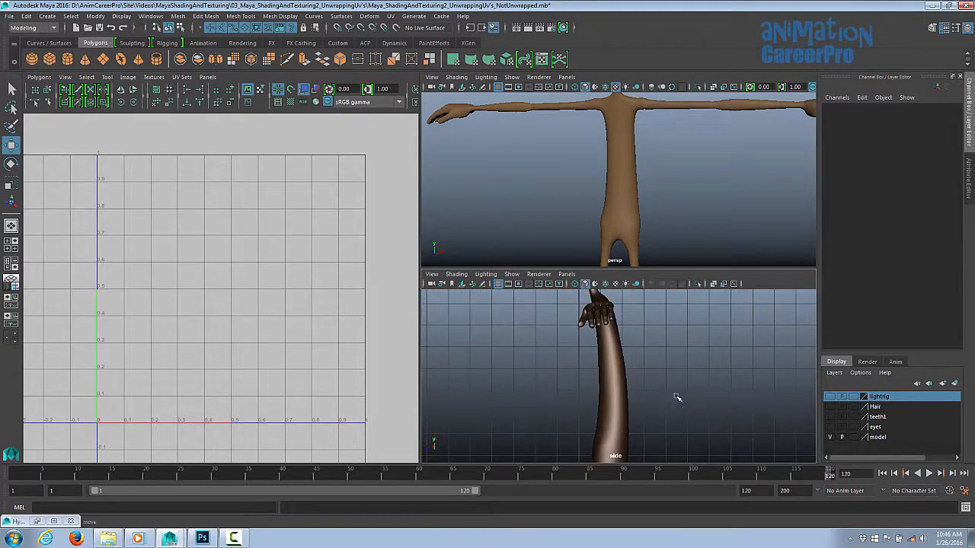
left_click(655, 383)
Switch the body to face selection and lasso-select the front half of the torso's faces in the side view
right_click_drag(651, 257, 647, 286)
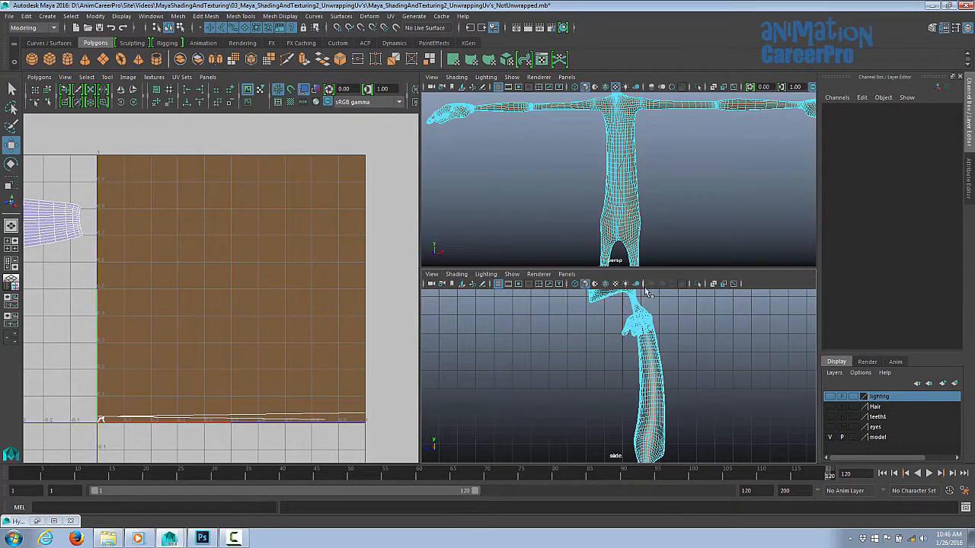
key("space")
key("y")
scroll(447, 153, "up", 2)
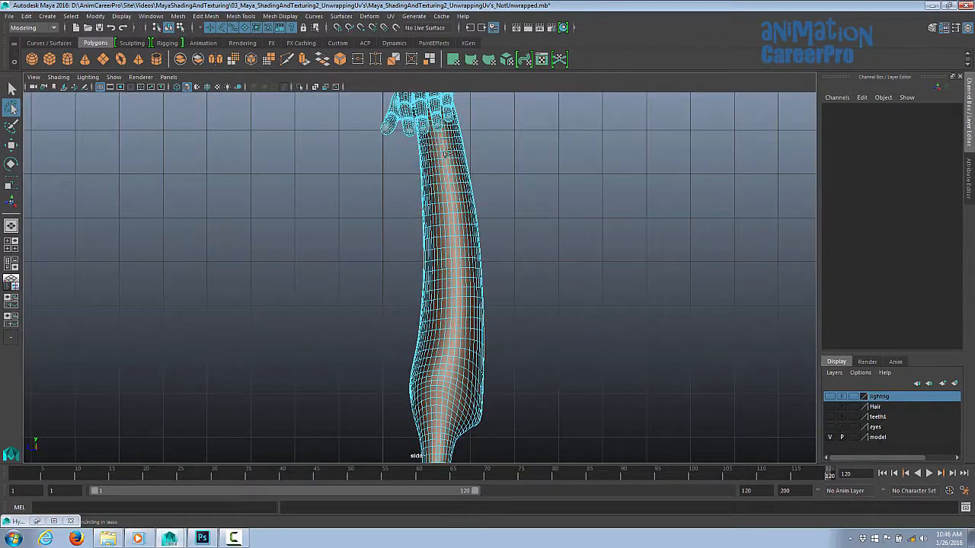
mouse_move(456, 232)
left_mouse_down()
mouse_move(449, 374)
mouse_move(412, 335)
mouse_move(356, 410)
left_mouse_up()
Turn on the display of texture borders for the body mesh
key("space")
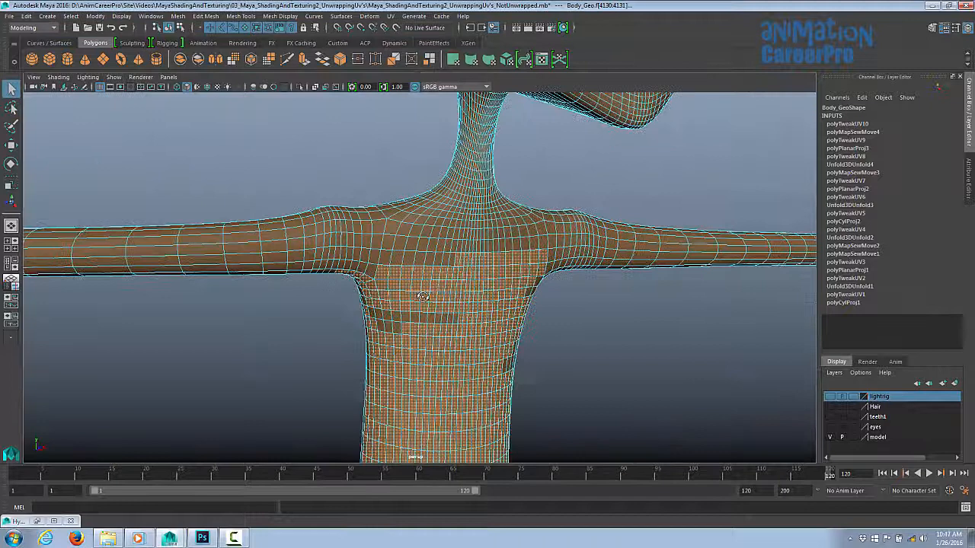
key("space")
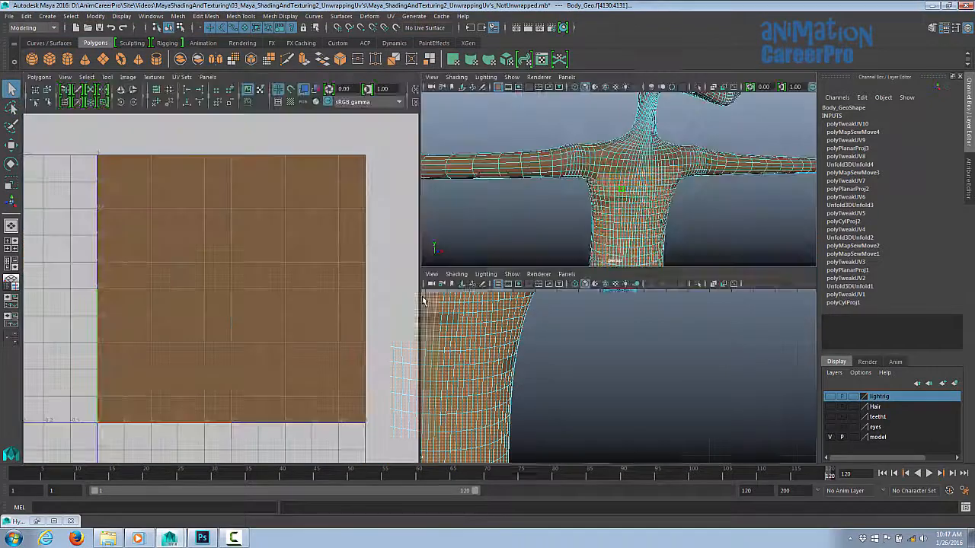
left_click(278, 103)
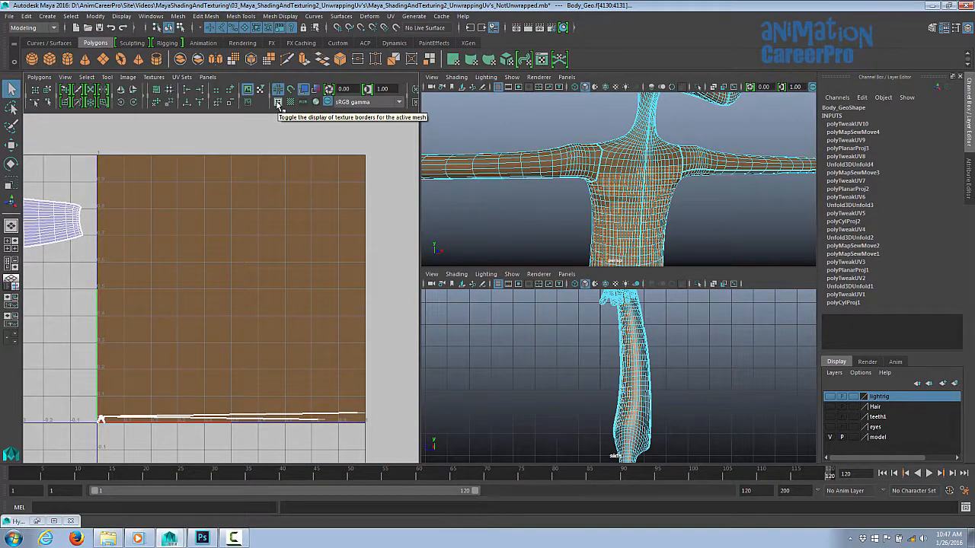
Extend the front face selection along the torso's side up to the arm's texture border beneath the armpit
left_click_drag(630, 208, 593, 185, "alt")
right_click_drag(613, 196, 717, 224, "alt")
mouse_move(555, 185)
left_mouse_down("alt")
mouse_move(576, 162)
mouse_move(543, 172)
left_mouse_up("alt")
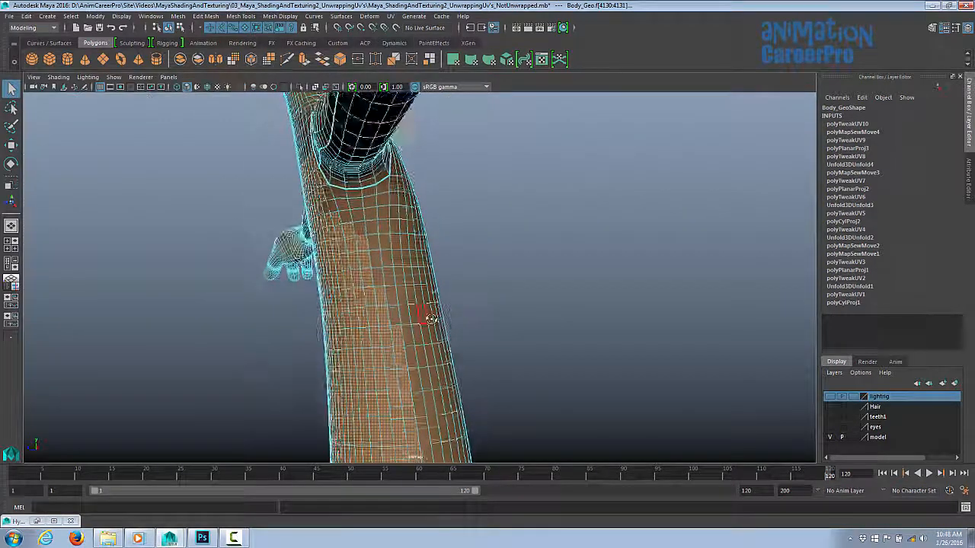
left_click_drag(431, 319, 425, 222, "alt")
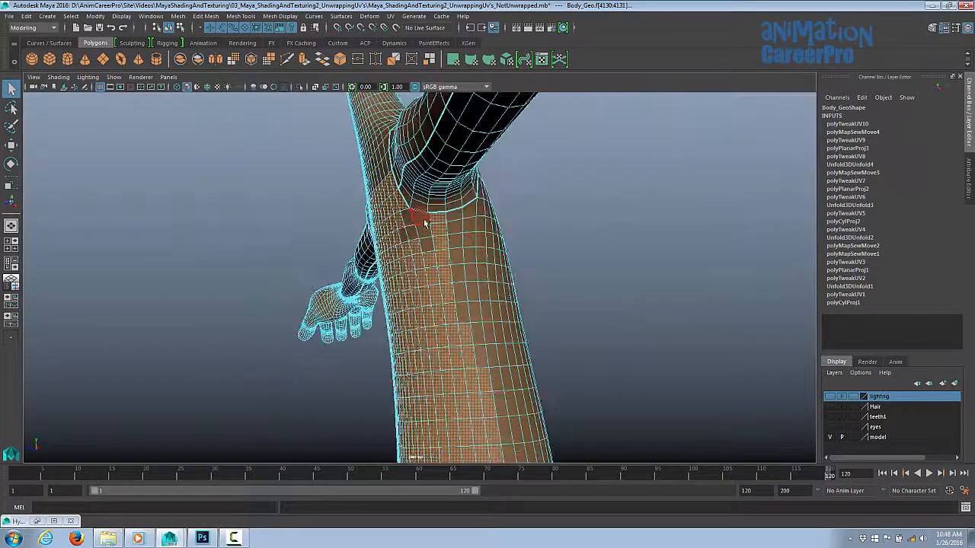
left_click_drag(461, 343, 496, 241, "alt")
middle_click_drag(505, 339, 534, 176, "alt")
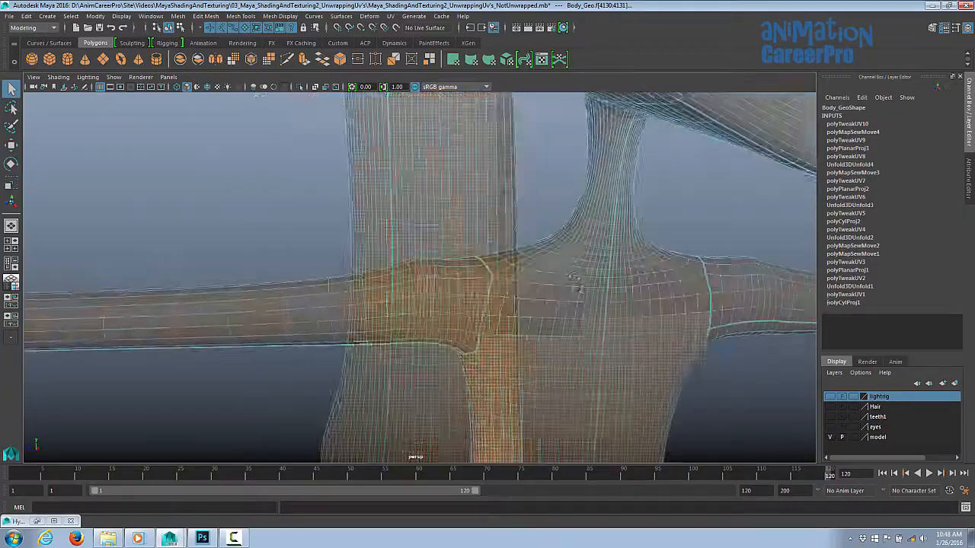
Add the upper chest and shoulder faces to the selection, up to the arm borders and the base of the neck
left_click_drag(576, 285, 588, 267, "alt")
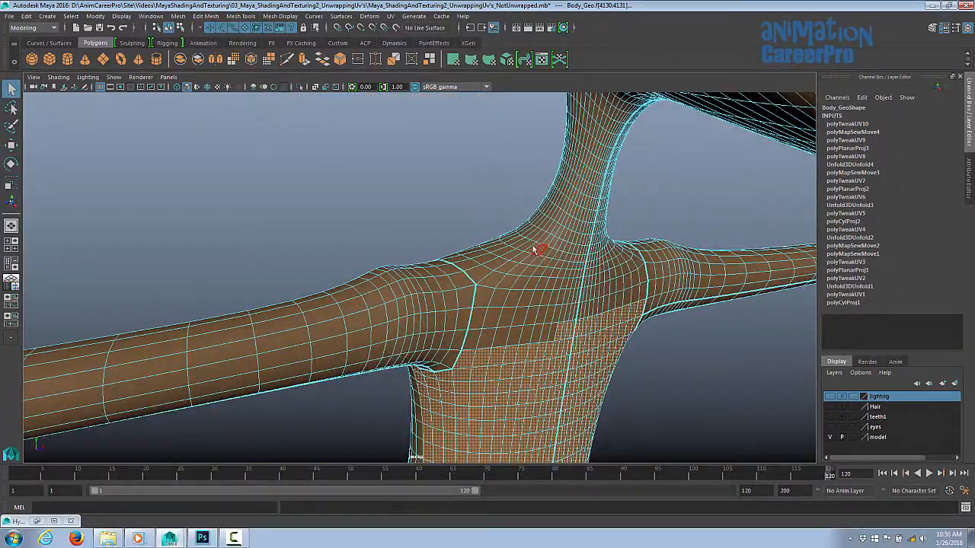
left_click_drag(524, 242, 553, 264, "alt")
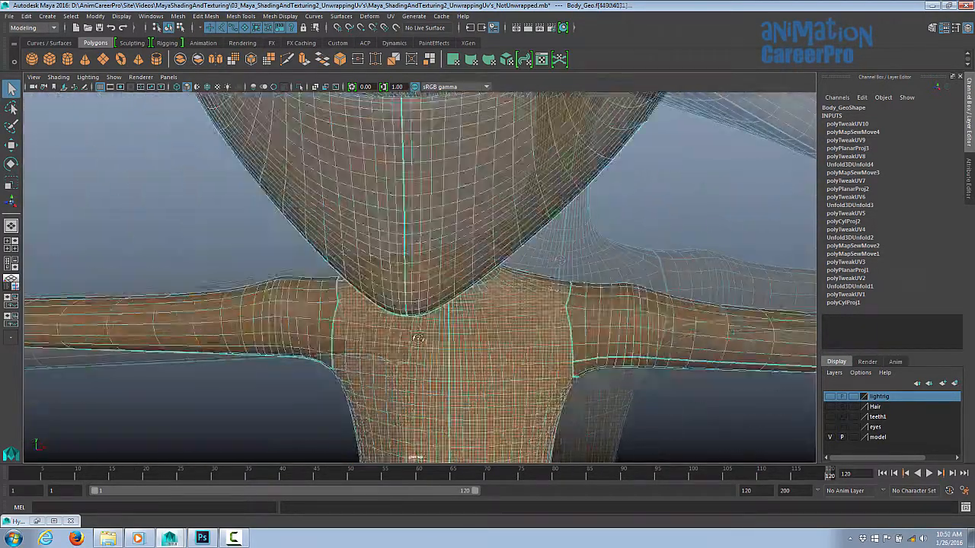
left_click_drag(457, 328, 481, 339, "alt")
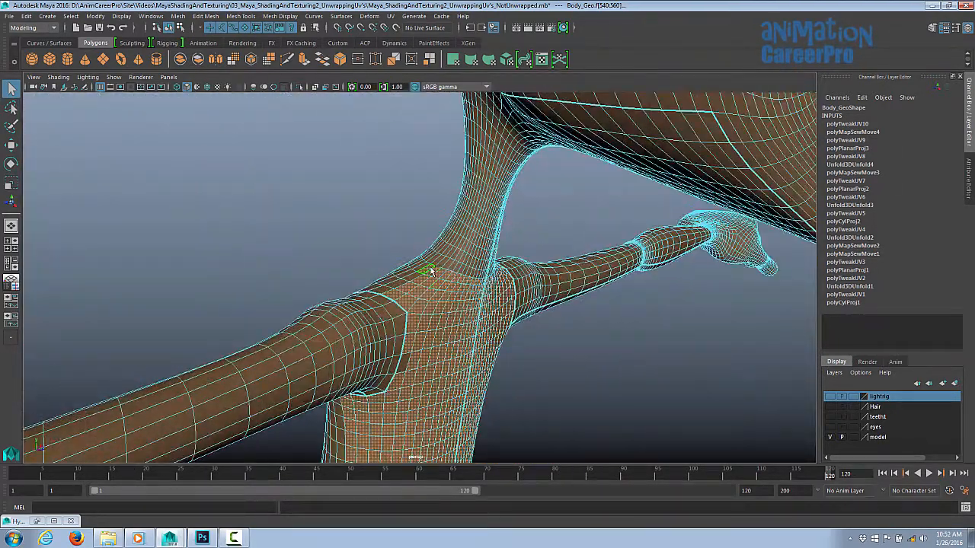
left_click_drag(431, 271, 354, 353, "alt")
left_click_drag(574, 299, 373, 228, "alt")
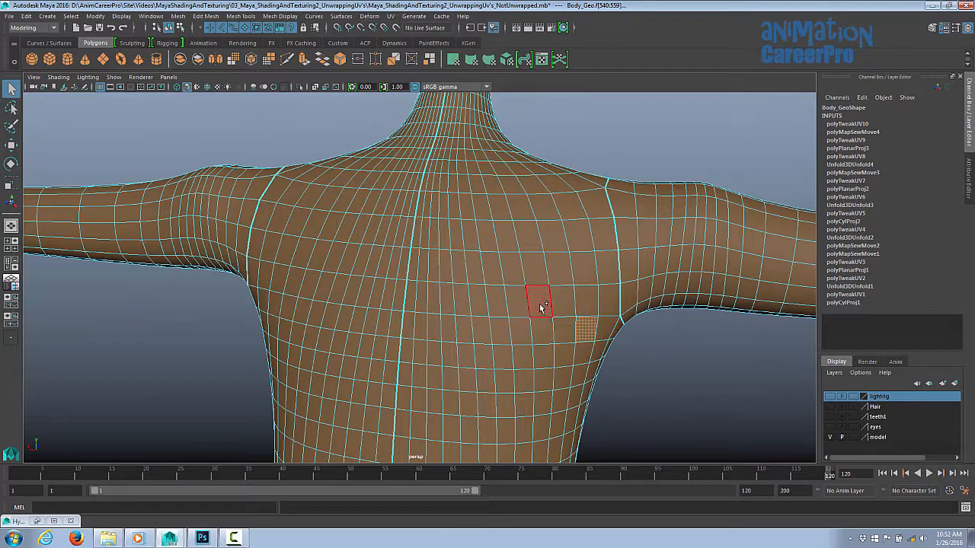
Clean up the selection on the back and add the front hip and crotch faces down to the tops of the legs
left_click_drag(708, 358, 518, 336, "alt")
right_click_drag(517, 335, 426, 327, "alt")
middle_click_drag(427, 328, 438, 199, "alt")
left_click(431, 288, "shift")
left_click_drag(382, 250, 442, 197, "alt")
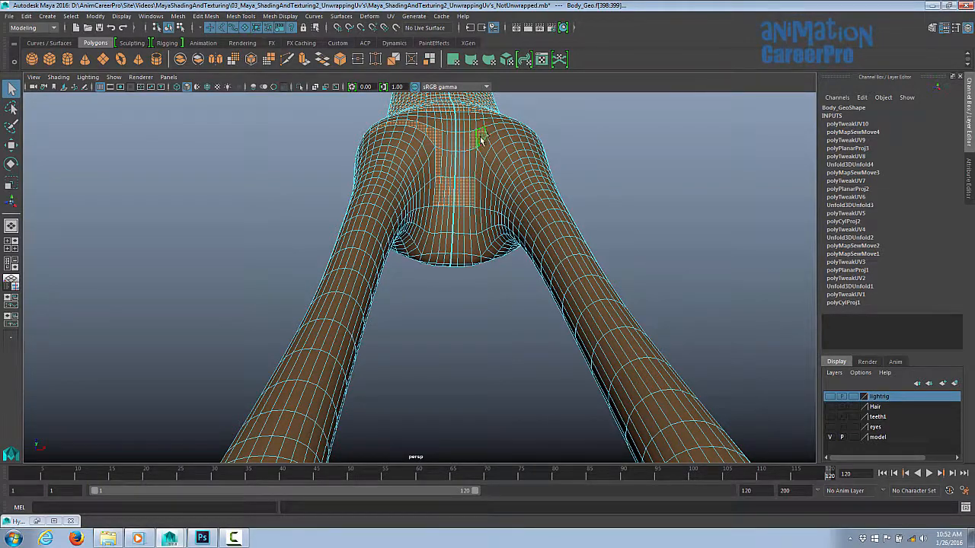
left_click_drag(480, 139, 387, 248, "alt")
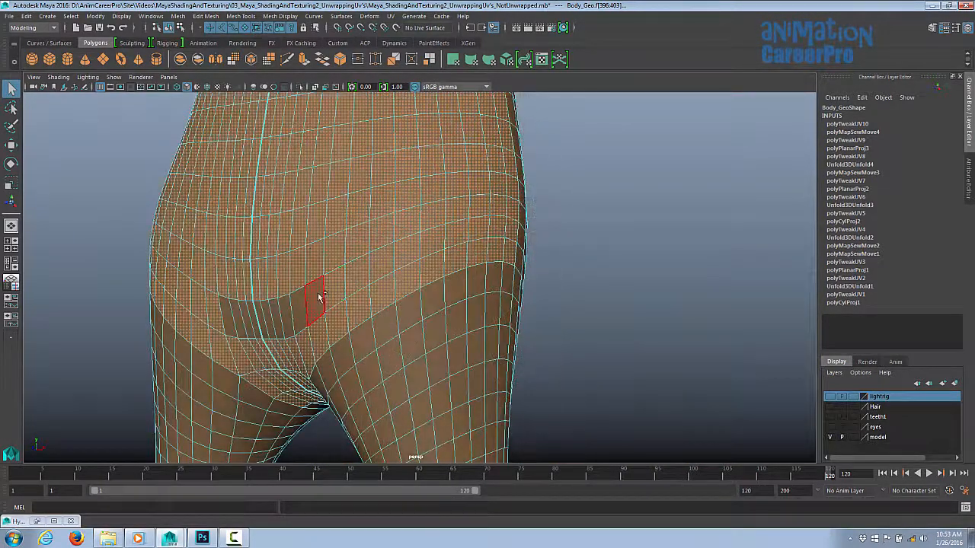
left_click_drag(321, 297, 395, 263, "alt")
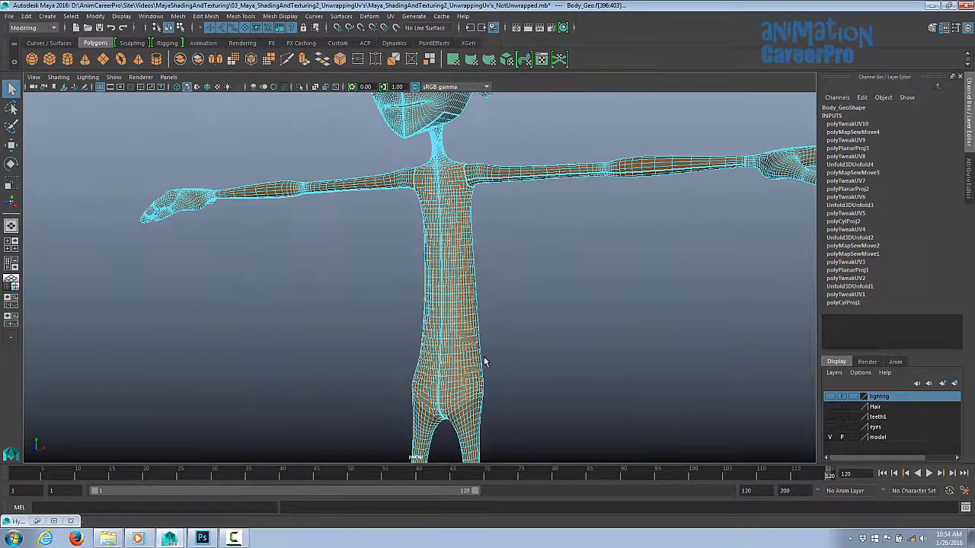
Apply a planar UV projection to the selected front torso faces
key("space")
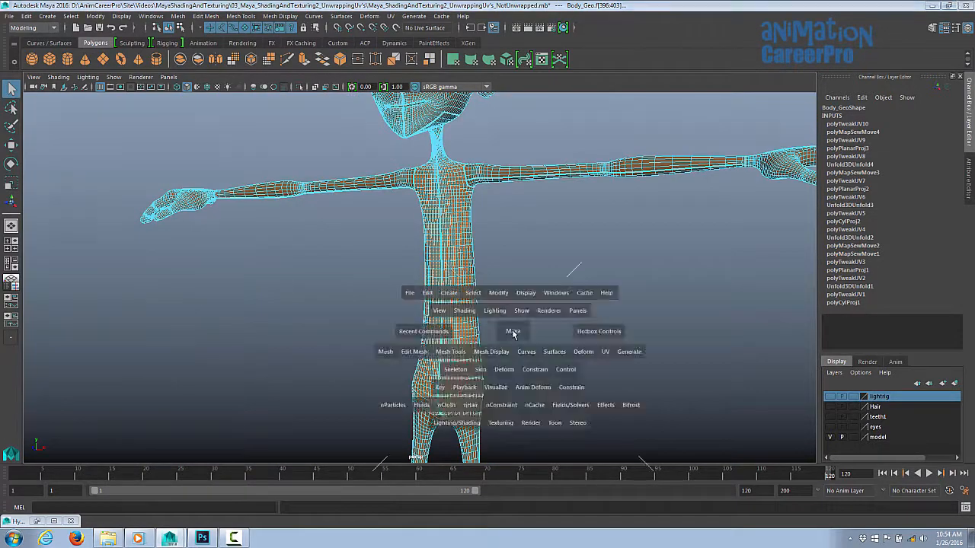
left_click(390, 17)
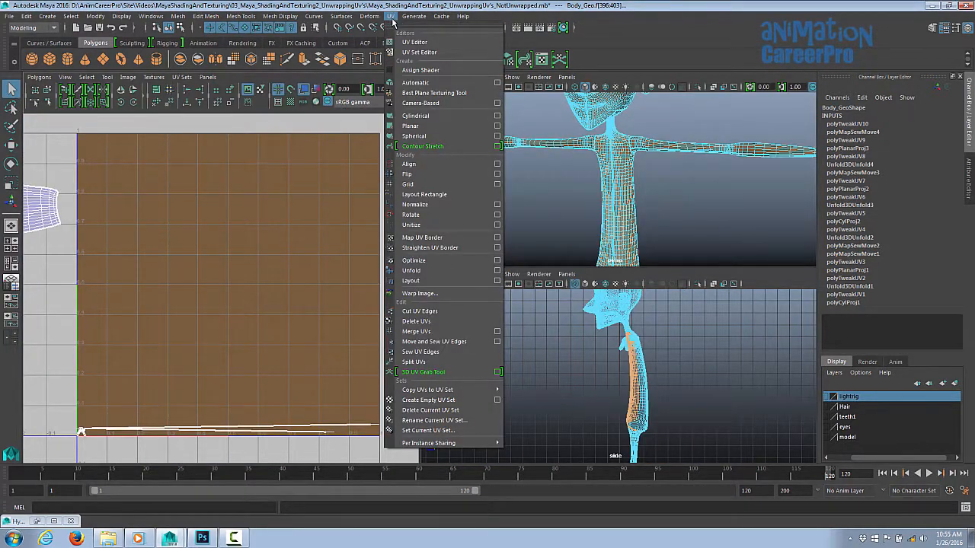
left_click(432, 126)
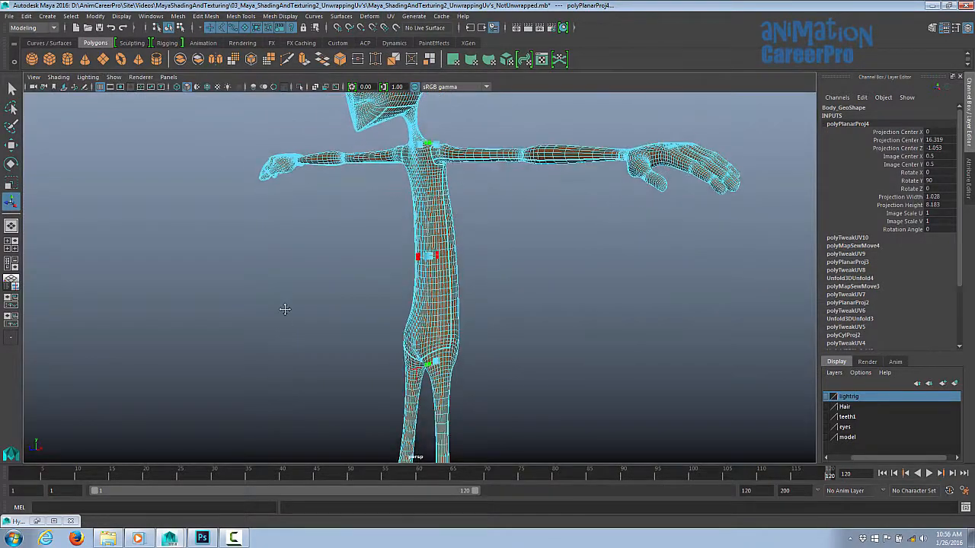
Rotate the torso's planar projection to face the front by setting its Rotate Y to 0
left_click_drag(285, 308, 364, 319, "alt")
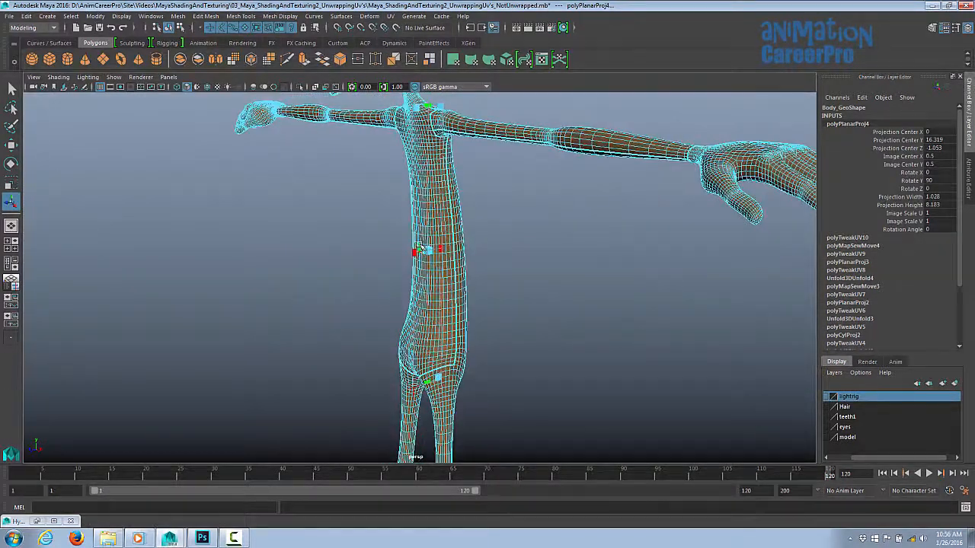
left_click_drag(444, 247, 518, 241, "alt")
left_click_drag(461, 342, 396, 320, "alt")
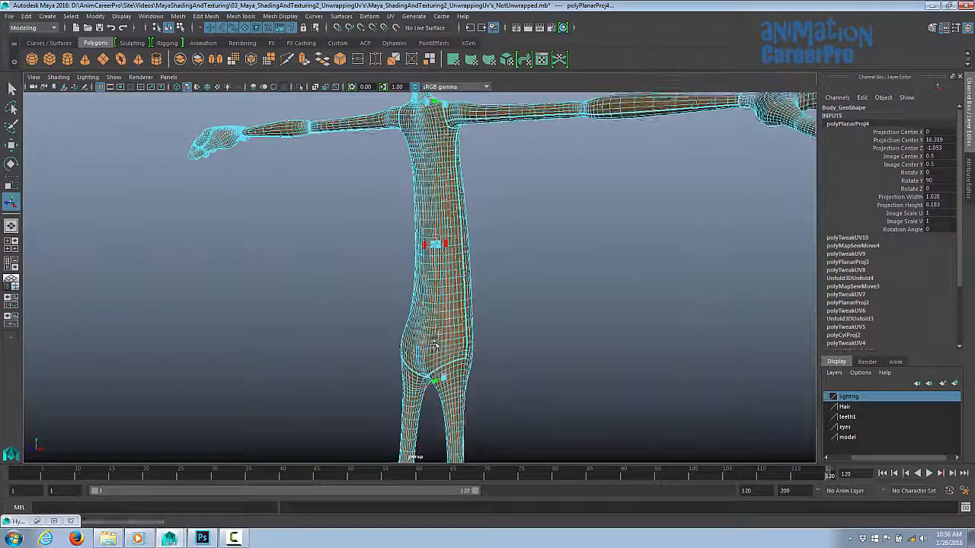
middle_click_drag(396, 320, 412, 245, "alt")
right_click_drag(487, 278, 582, 294, "alt")
left_click_drag(465, 350, 471, 353, "alt")
left_click(450, 329)
middle_click_drag(438, 152, 421, 213, "alt")
right_click_drag(421, 198, 389, 183, "alt")
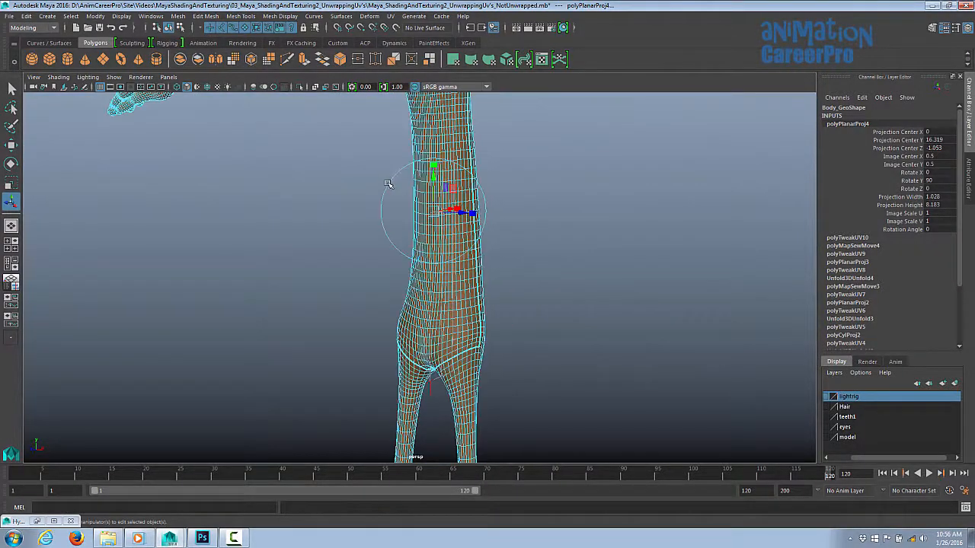
left_click_drag(390, 187, 400, 236, "alt")
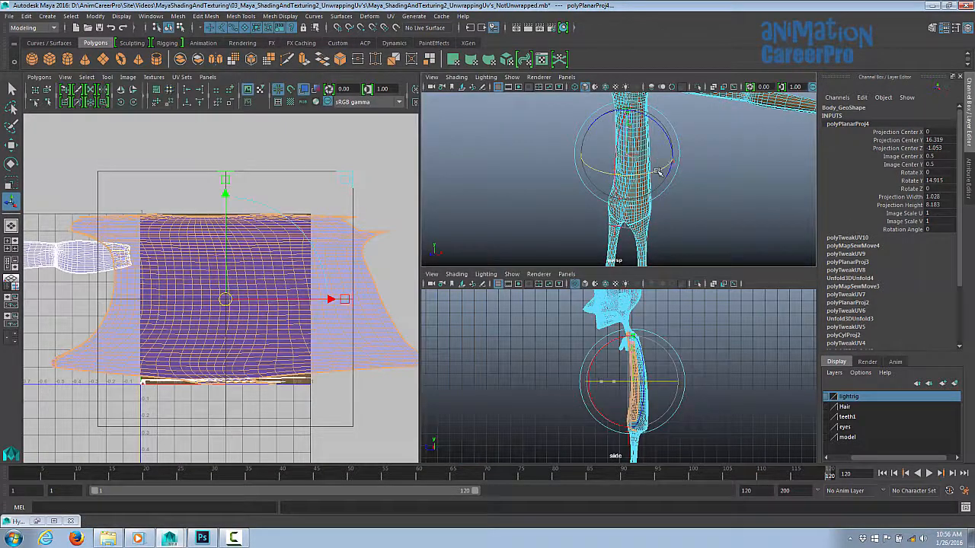
left_click_drag(658, 172, 645, 173)
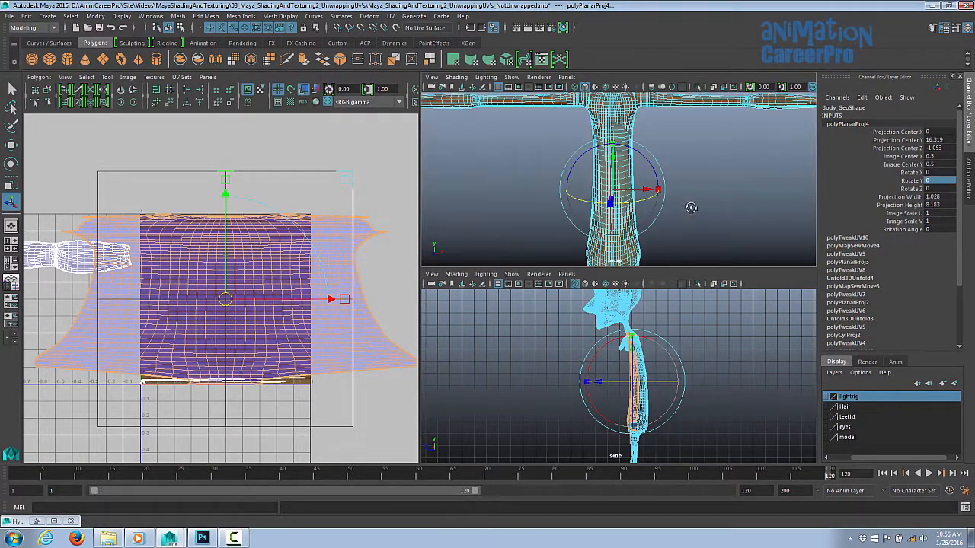
Move the torso projection up and to the right of the texture square, to about 1.391, 0.938 image center
mouse_move(692, 207)
left_mouse_down("alt")
mouse_move(665, 209)
mouse_move(689, 198)
left_mouse_up("alt")
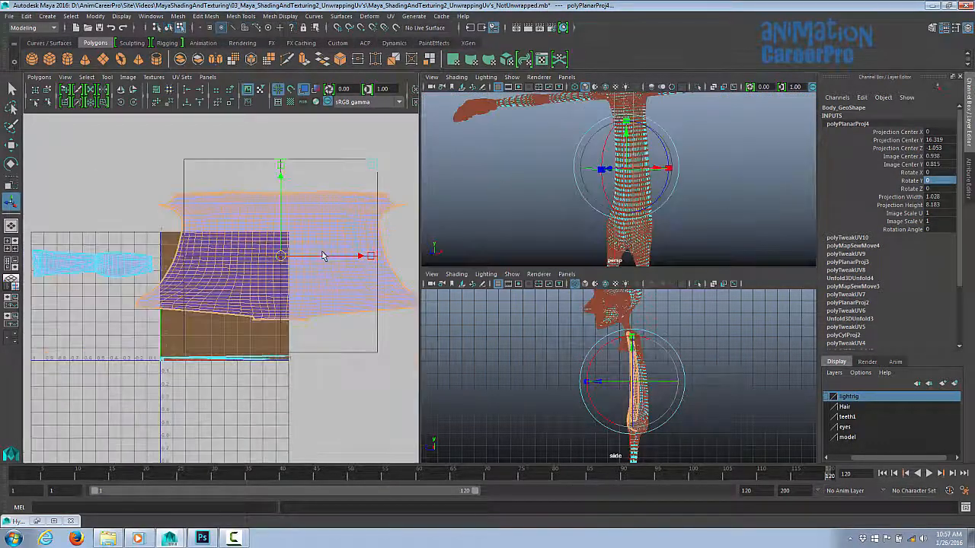
left_click_drag(324, 253, 345, 238)
scroll(263, 254, "down", 1)
middle_click_drag(263, 253, 186, 259, "alt")
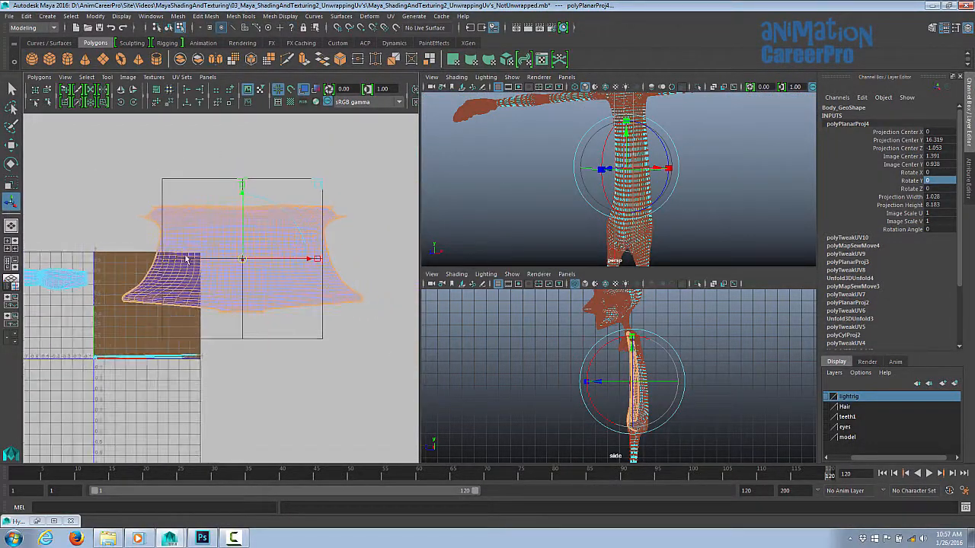
Select all UVs of the front torso shell and unfold them
right_click_drag(202, 253, 245, 256)
left_click_drag(386, 318, 390, 320)
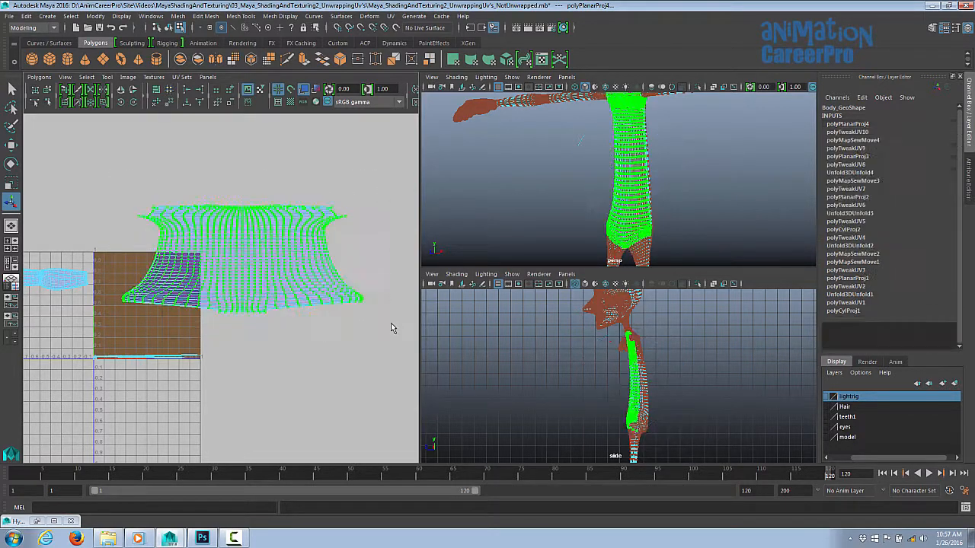
right_click(245, 251, "shift")
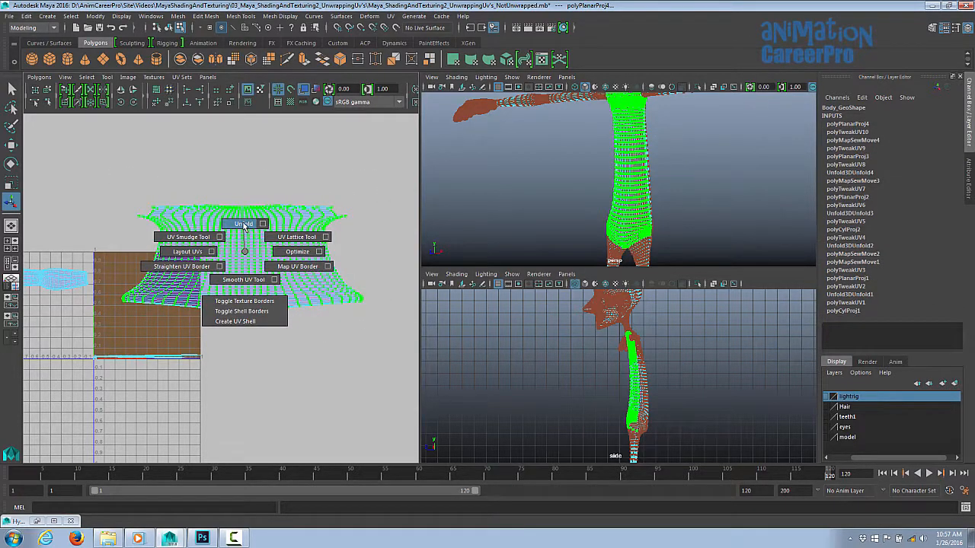
left_click(243, 225)
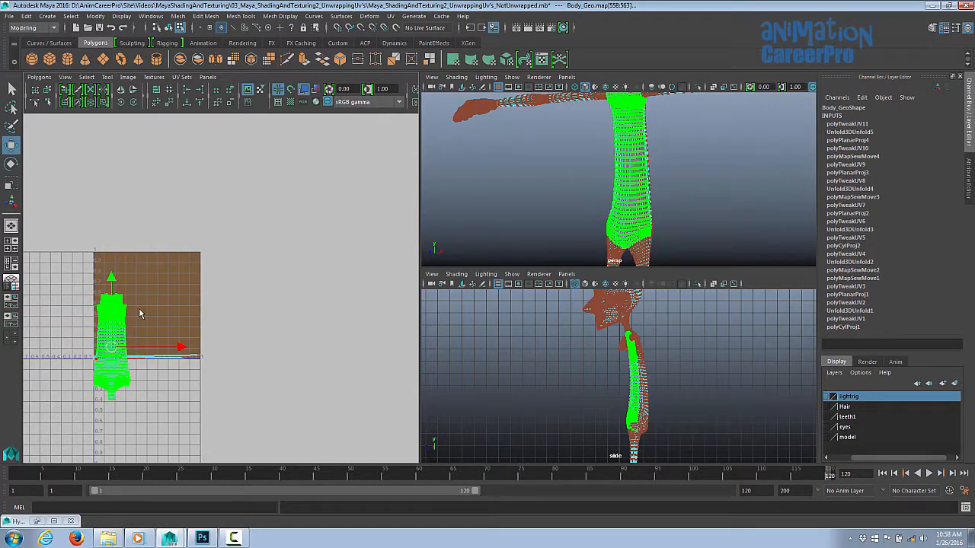
Examine the unfolded front torso shell up close from the neckline down to the crotch for distortion
key("f")
key("space")
right_click_drag(556, 256, 344, 259, "alt")
middle_click_drag(366, 249, 371, 362, "alt")
right_click_drag(377, 361, 958, 377, "alt")
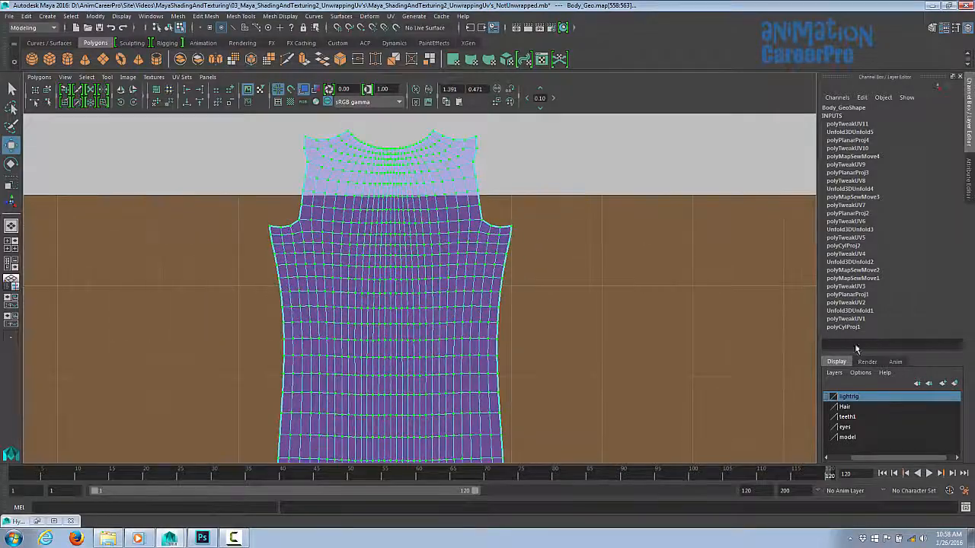
middle_click_drag(582, 286, 594, 348, "alt")
right_click_drag(594, 348, 619, 351, "alt")
middle_click_drag(619, 351, 625, 137, "alt")
right_click_drag(625, 297, 411, 297, "alt")
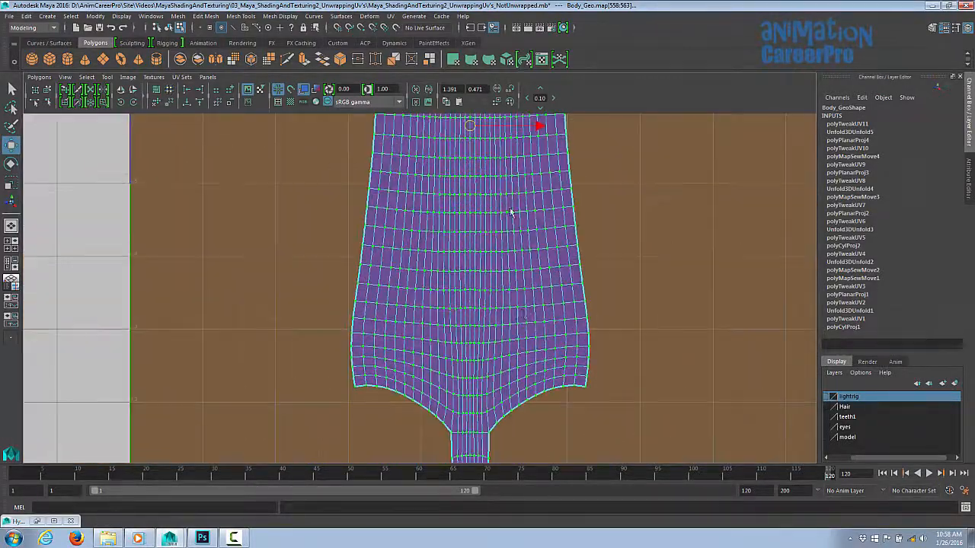
middle_click_drag(411, 297, 365, 275, "alt")
right_click_drag(366, 275, 173, 311, "alt")
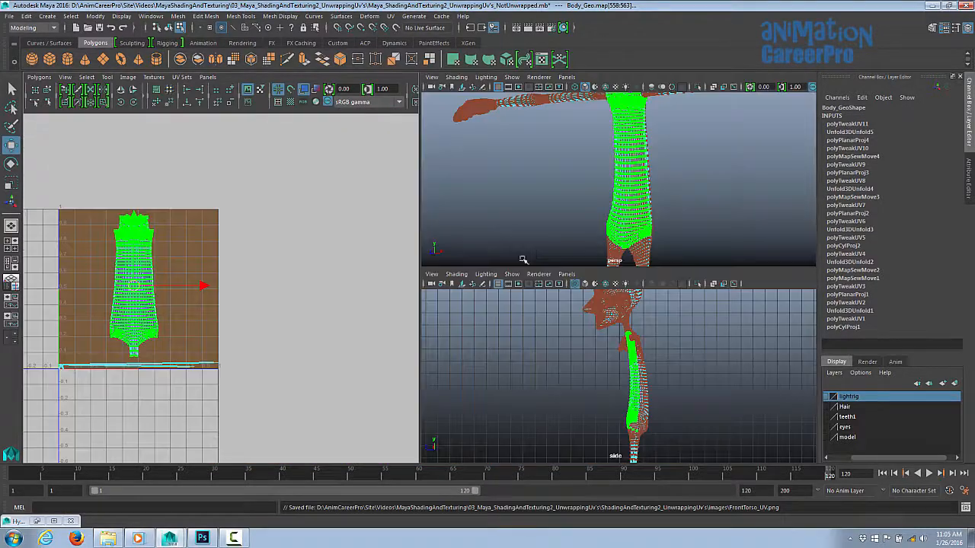
Move the front torso UV shell out of the texture square into the empty space on its left
middle_click_drag(223, 263, 296, 248, "alt")
right_click_drag(237, 260, 294, 254, "alt")
middle_click_drag(294, 255, 329, 256, "alt")
right_click_drag(329, 256, 253, 260, "alt")
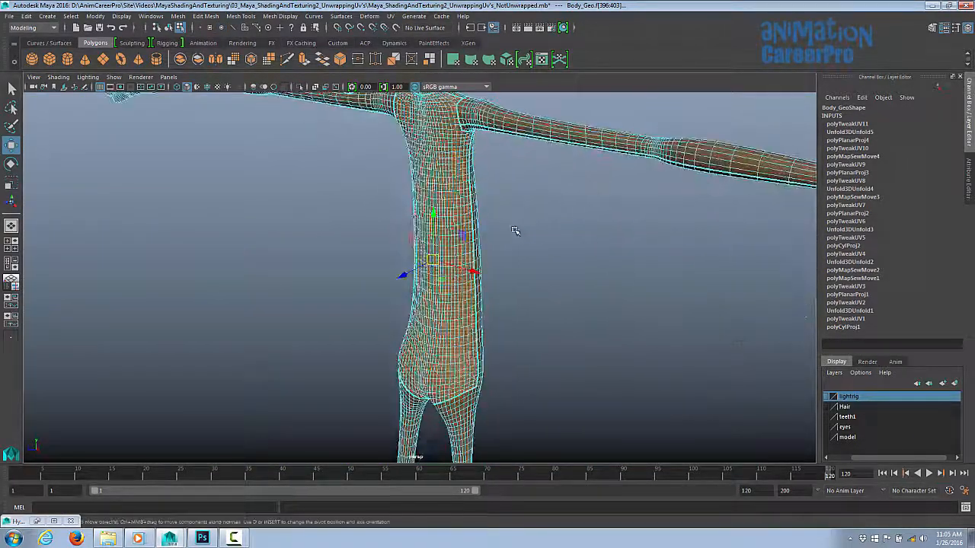
Clear the UV selection and lasso-select the faces of the torso's back half in the side view
left_click(504, 222)
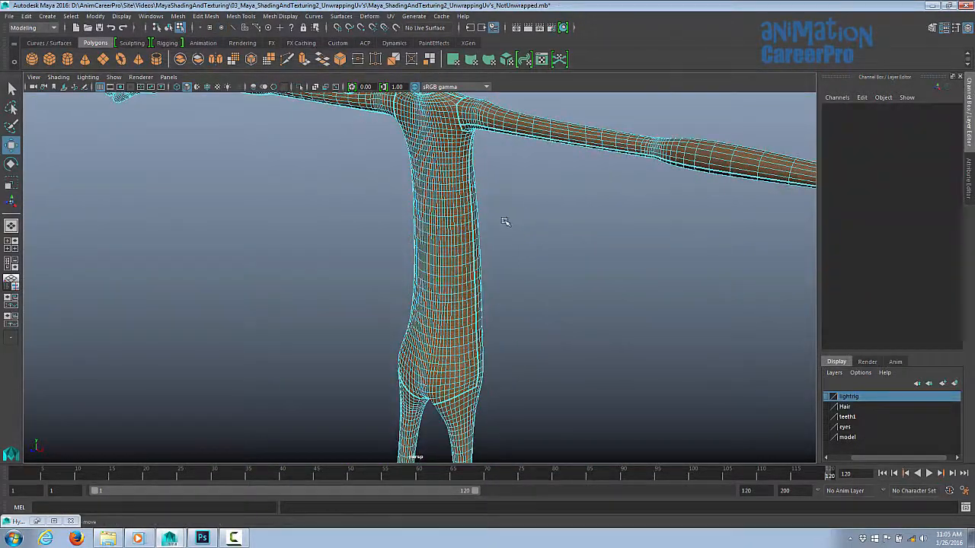
left_click_drag(519, 225, 570, 256, "alt")
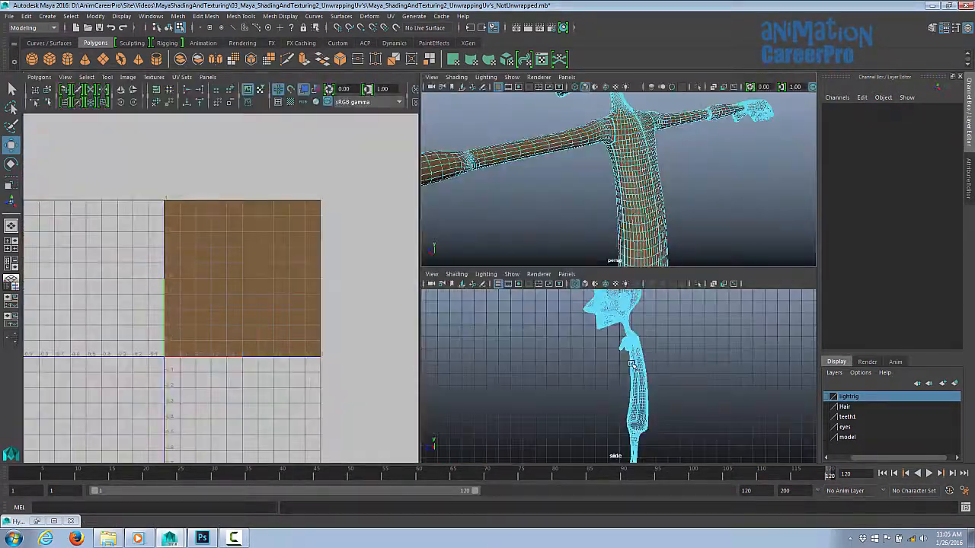
key("space")
scroll(567, 289, "up", 4)
mouse_move(594, 263)
middle_mouse_down("alt")
mouse_move(546, 235)
mouse_move(560, 179)
middle_mouse_up("alt")
key("y")
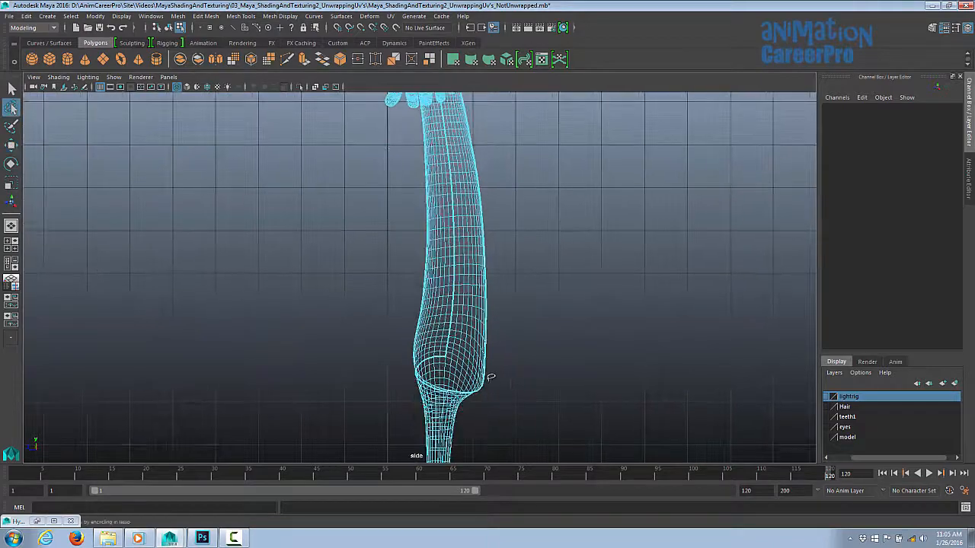
middle_click_drag(508, 375, 487, 421, "alt")
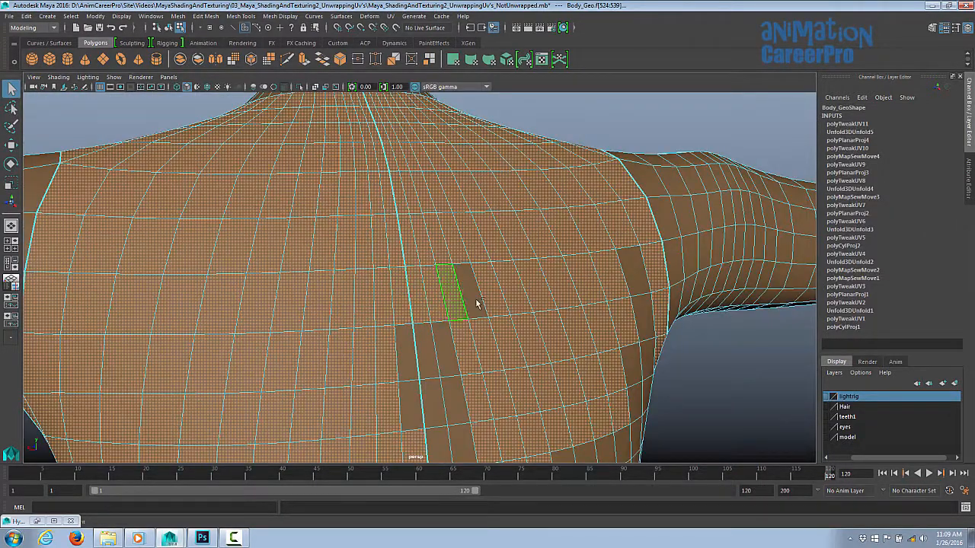
Add the skipped faces across the upper back and beside the armpit to the back torso selection
left_click_drag(476, 304, 526, 305, "alt")
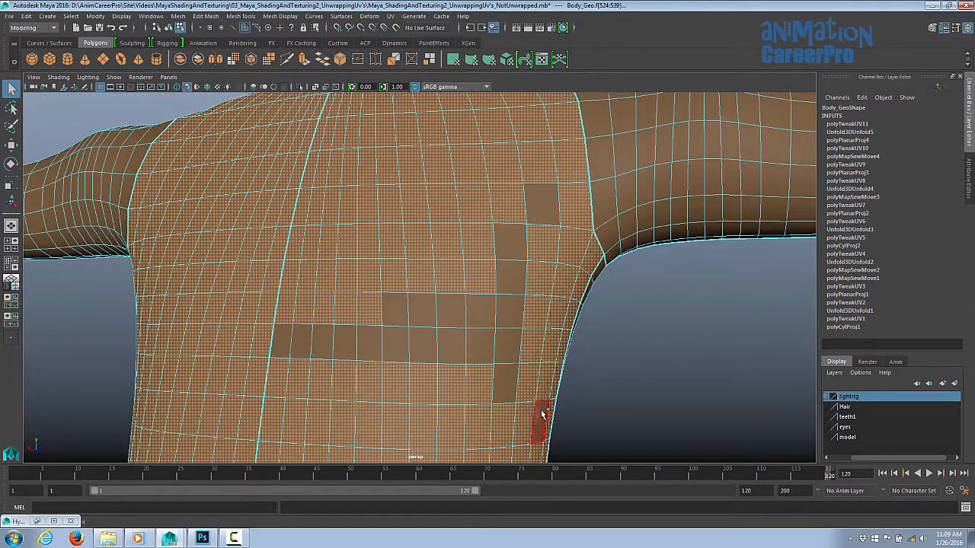
left_click_drag(285, 347, 346, 344, "shift")
left_click(542, 204, "shift")
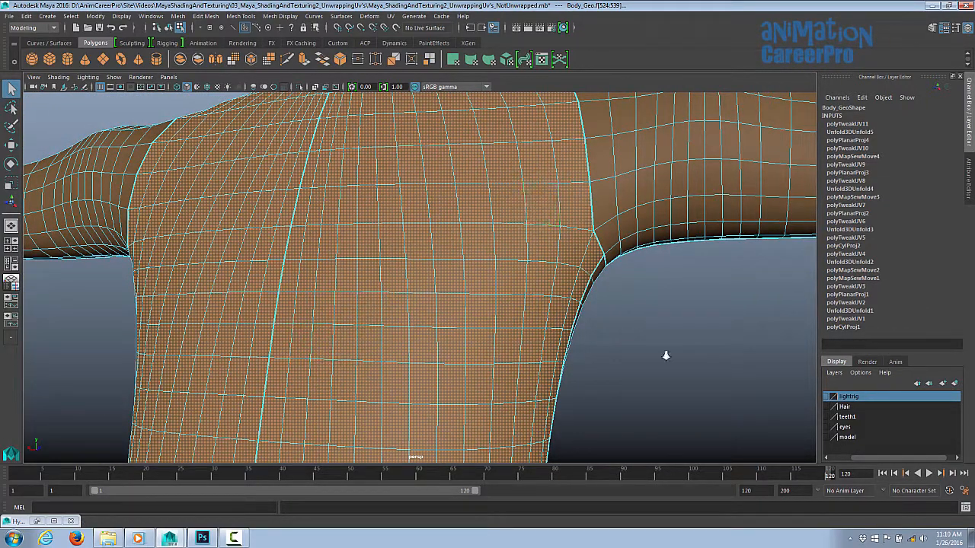
left_click_drag(665, 355, 708, 350, "alt")
Add the missing faces above the crotch to the back torso selection and check the front for stray faces
middle_click_drag(533, 396, 472, 191, "alt")
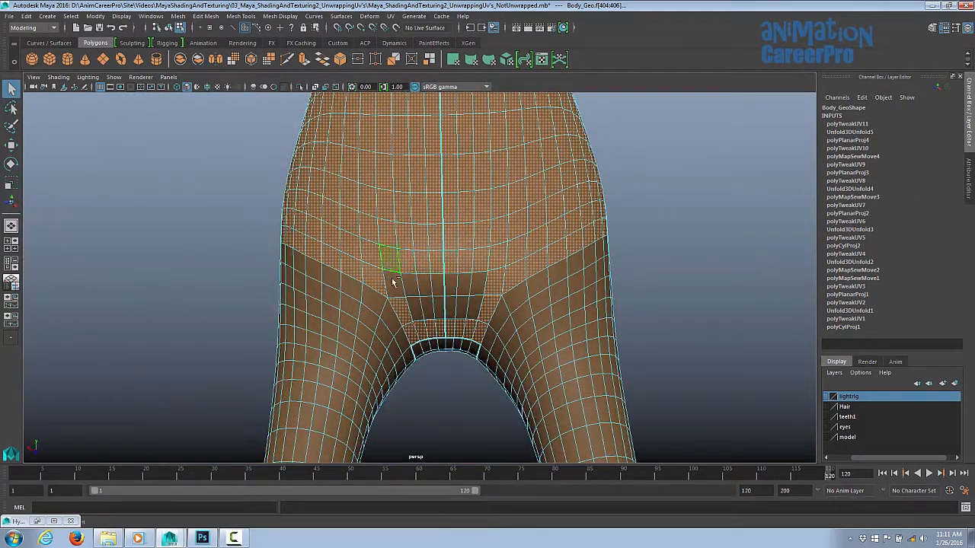
left_click_drag(459, 320, 361, 272, "alt")
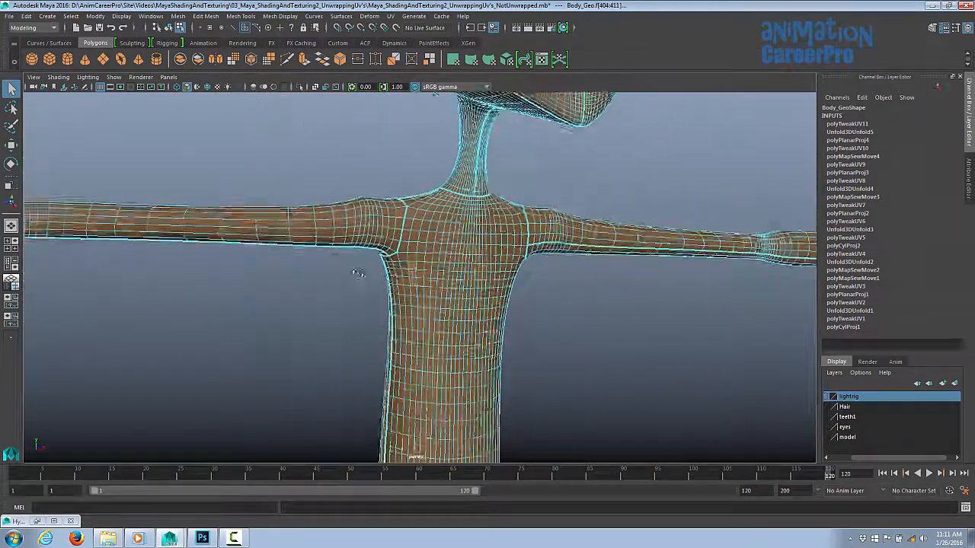
scroll(381, 263, "up", 5)
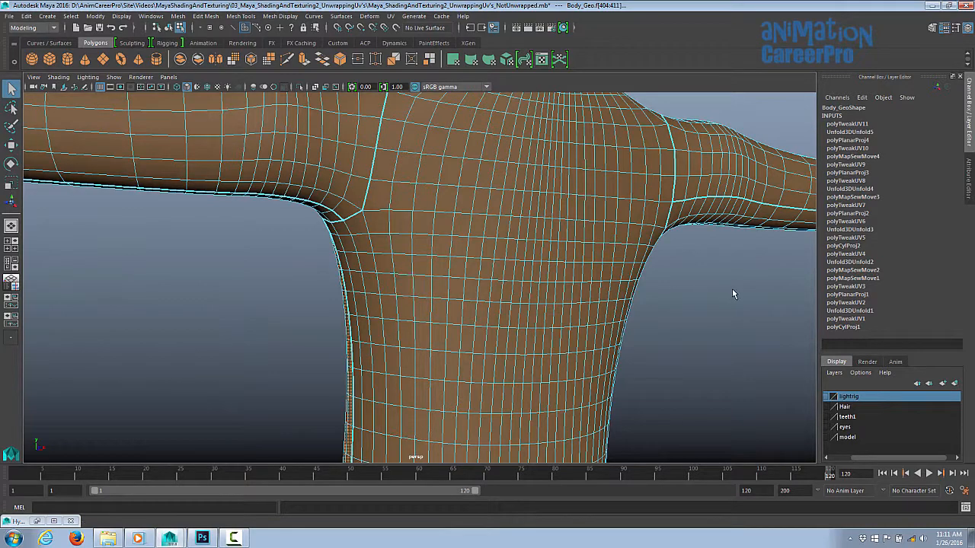
scroll(313, 300, "down", 5)
scroll(342, 251, "up", 4)
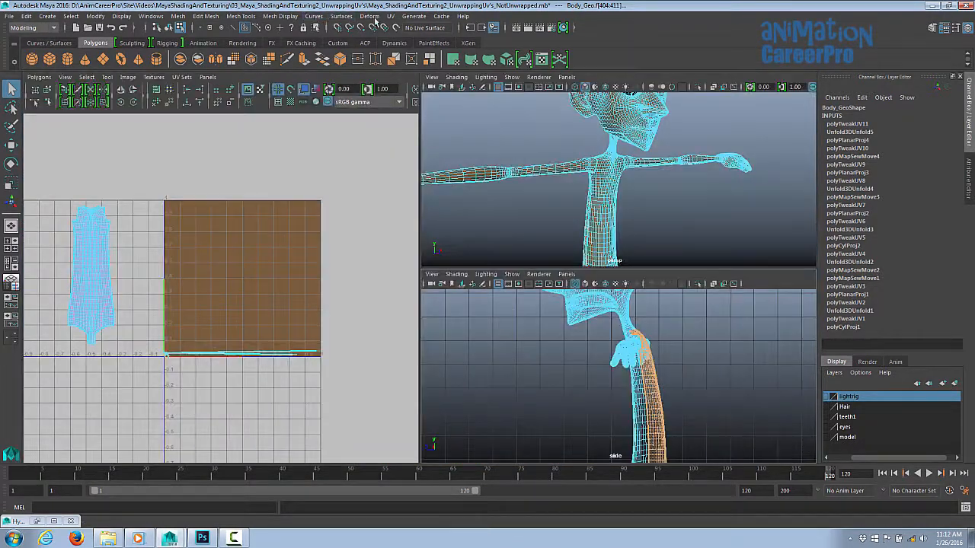
Apply a planar UV projection to the selected back torso faces
left_click(391, 16)
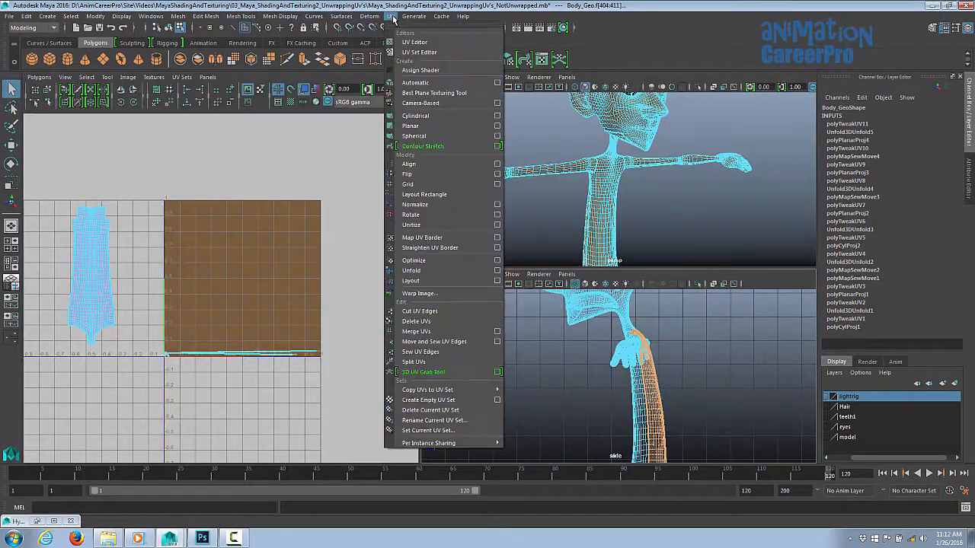
left_click(432, 128)
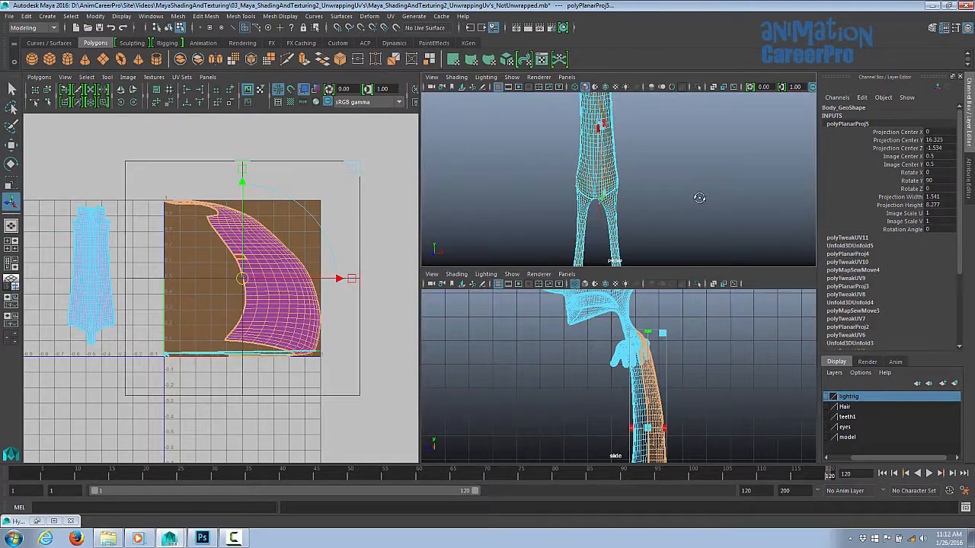
left_click_drag(699, 198, 626, 192, "alt")
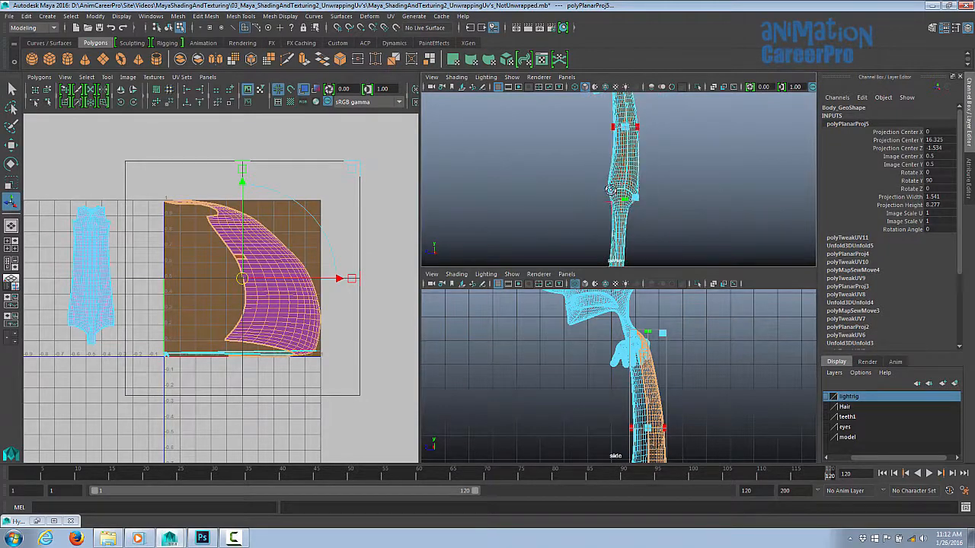
Reorient the planar projection on the back of the torso by setting its Rotate Y to 180
right_click_drag(626, 192, 678, 200, "alt")
left_click_drag(678, 200, 607, 186, "alt")
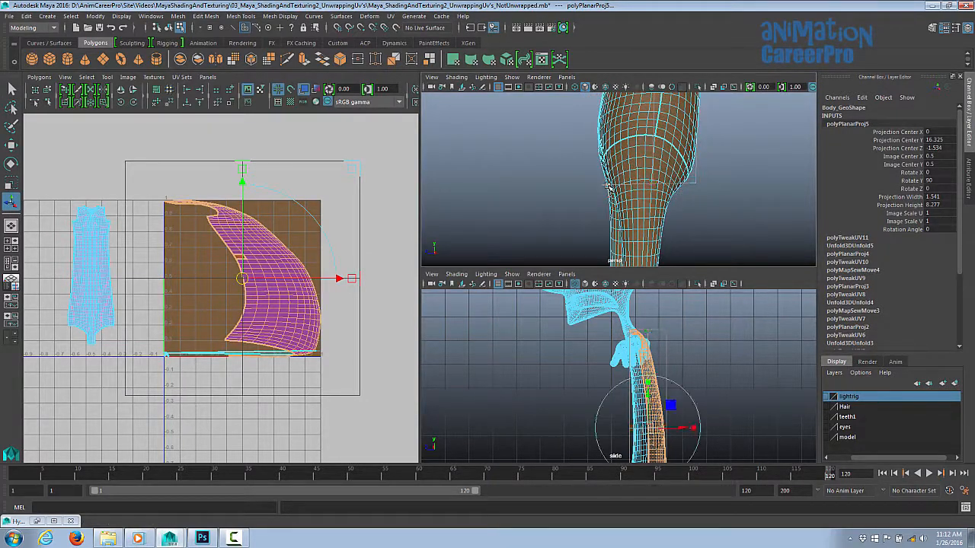
right_click_drag(729, 172, 598, 196, "alt")
key("space")
left_click_drag(609, 206, 529, 231, "alt")
left_click_drag(651, 200, 575, 269, "alt")
left_click_drag(489, 247, 535, 249)
left_click_drag(675, 266, 539, 271, "alt")
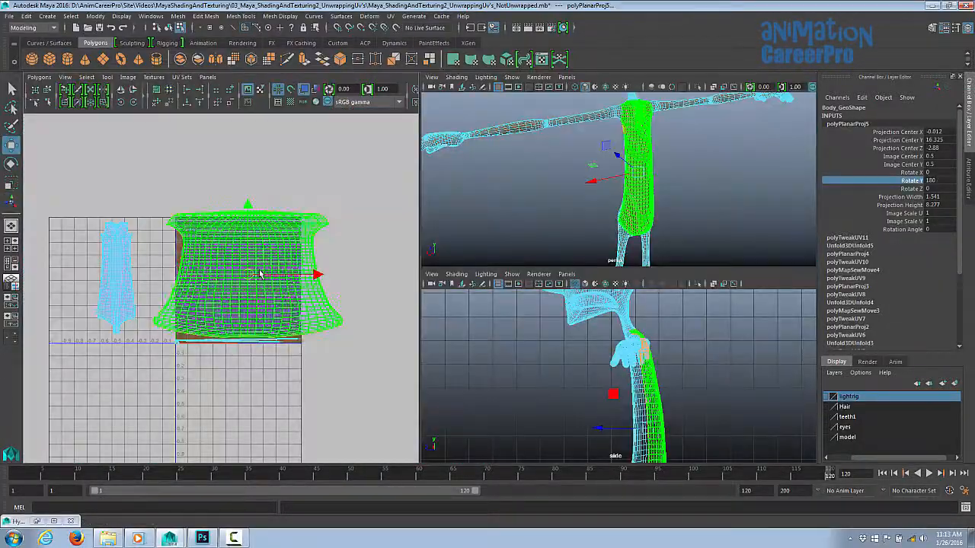
Move the projected back-of-torso shell up and to the right in the UV editor
middle_click_drag(255, 276, 285, 259)
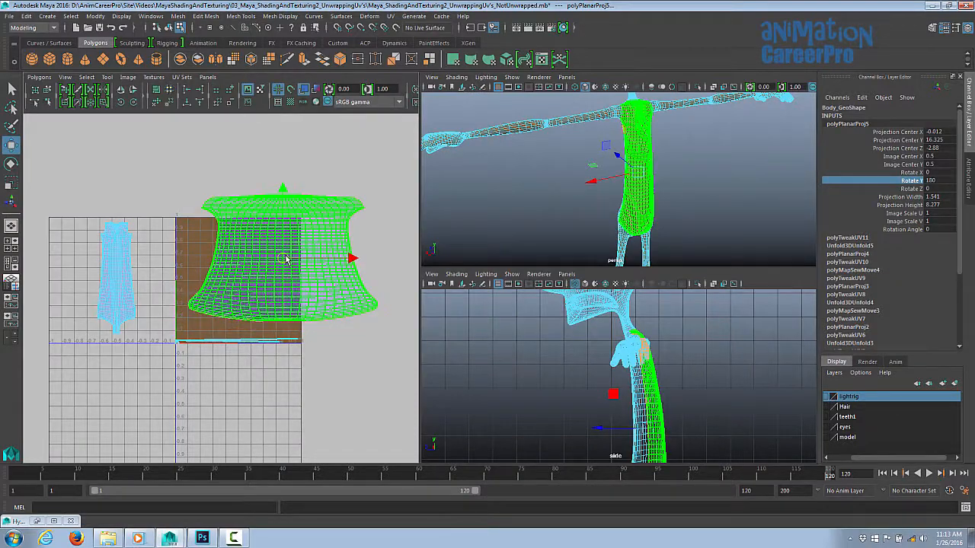
left_click_drag(286, 259, 290, 249)
middle_click_drag(289, 249, 253, 250, "alt")
right_click_drag(252, 250, 333, 279, "alt")
middle_click_drag(333, 279, 310, 295, "alt")
right_click_drag(310, 294, 295, 283, "alt")
Select all UVs of the back-of-torso shell and unfold them
right_click_drag(279, 225, 312, 227)
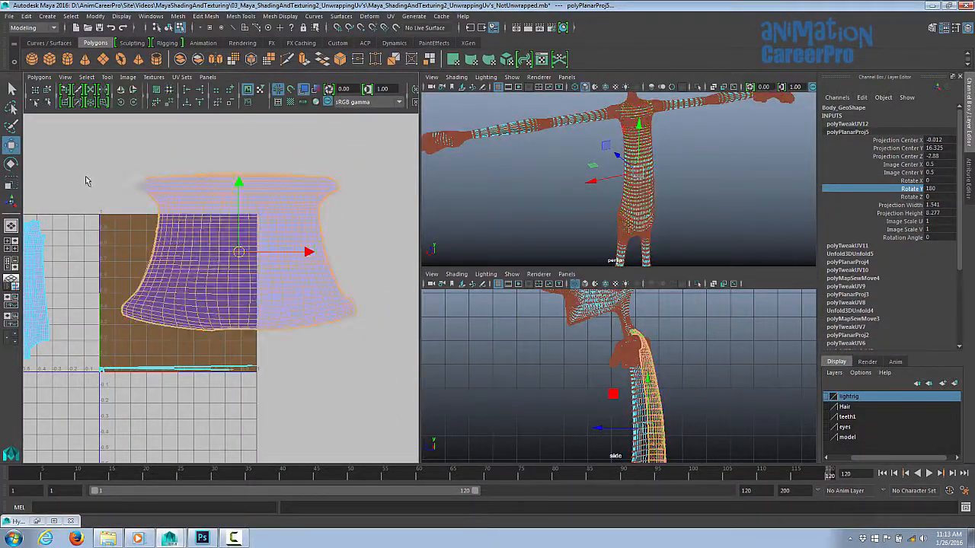
left_click_drag(403, 337, 403, 337)
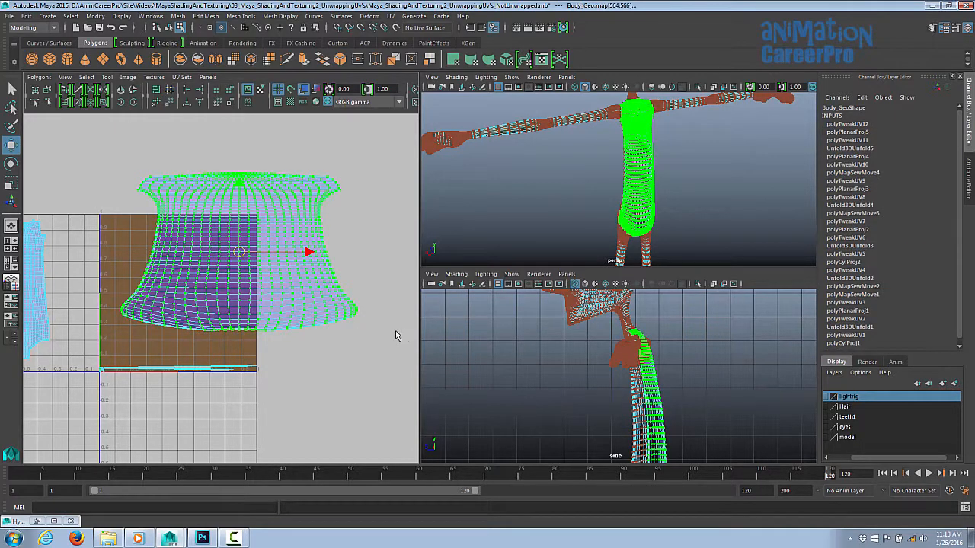
right_click_drag(268, 220, 266, 197, "shift")
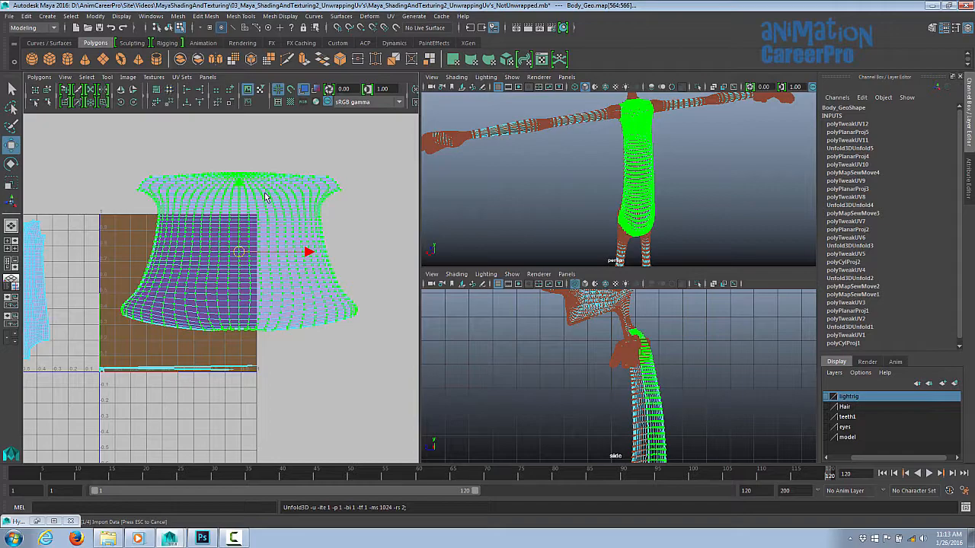
middle_click_drag(264, 313, 257, 359, "alt")
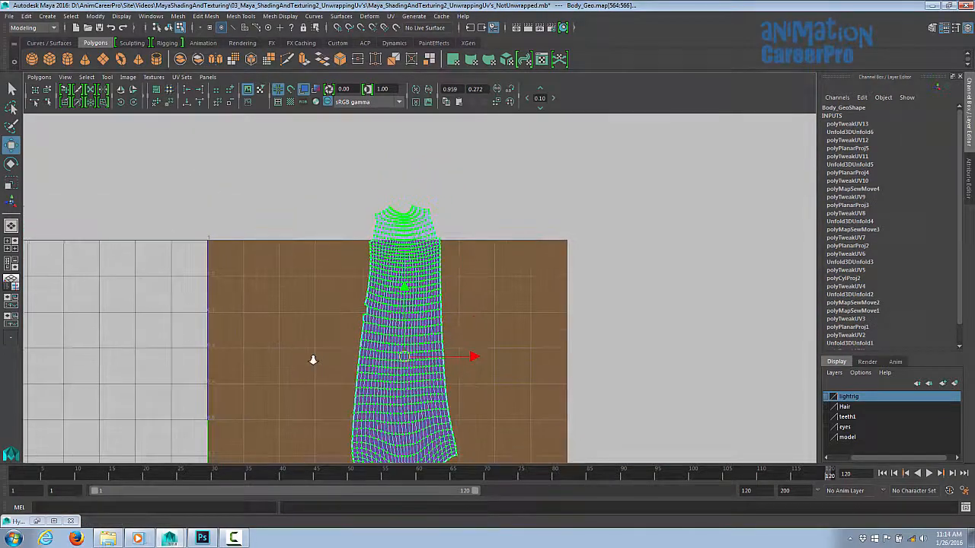
right_click_drag(312, 359, 538, 394, "alt")
middle_click_drag(538, 394, 569, 339, "alt")
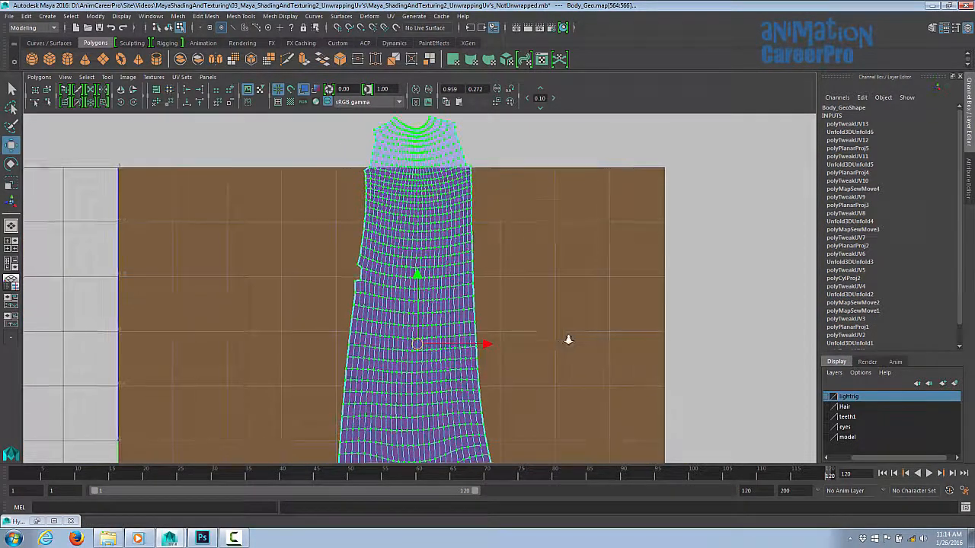
right_click_drag(568, 340, 799, 346, "alt")
right_click_drag(647, 361, 236, 342, "alt")
right_click_drag(432, 317, 293, 335, "alt")
right_click_drag(454, 358, 284, 374, "alt")
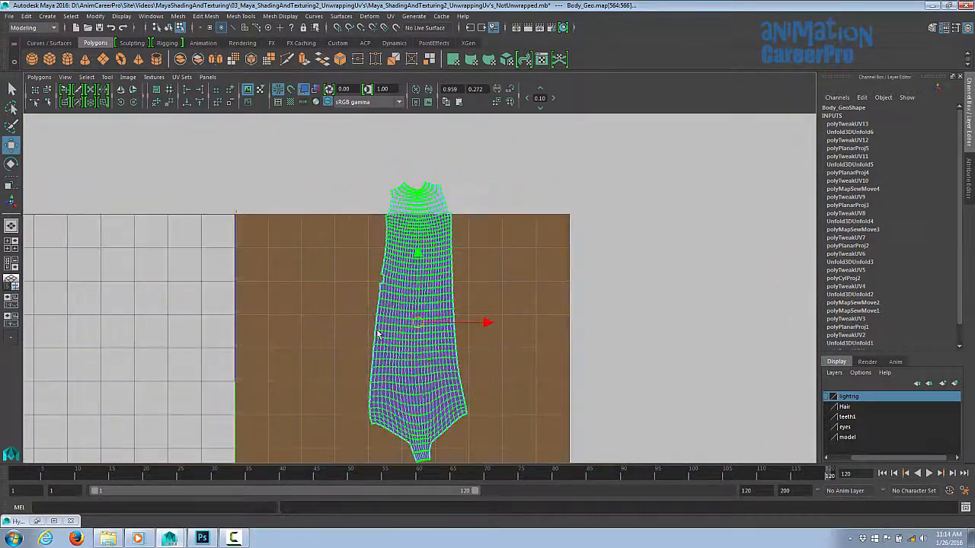
Select the faces of the back shell and examine the torso's side seam on the model for the notch
right_click(438, 298)
left_click(447, 325)
left_click_drag(537, 441, 565, 496)
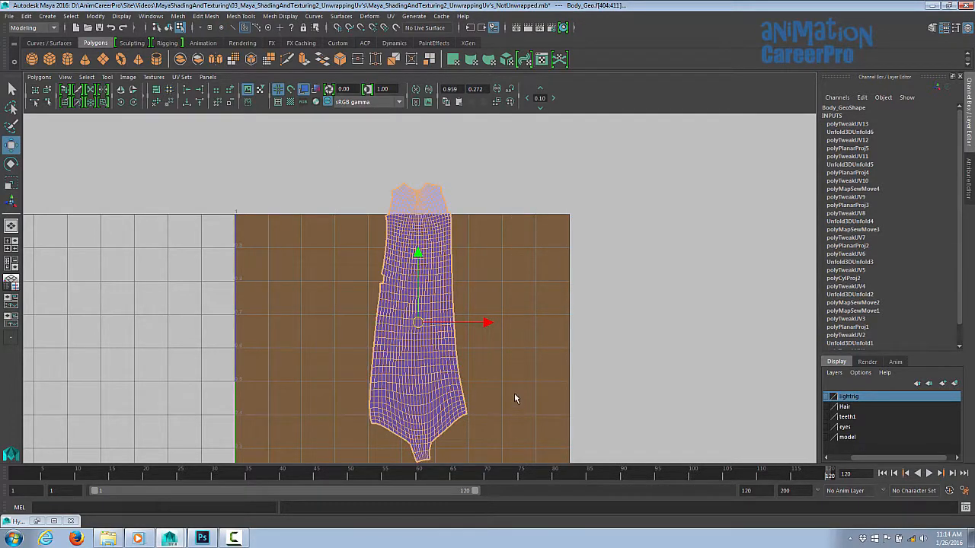
middle_click_drag(515, 387, 500, 357, "alt")
key("space")
key("space")
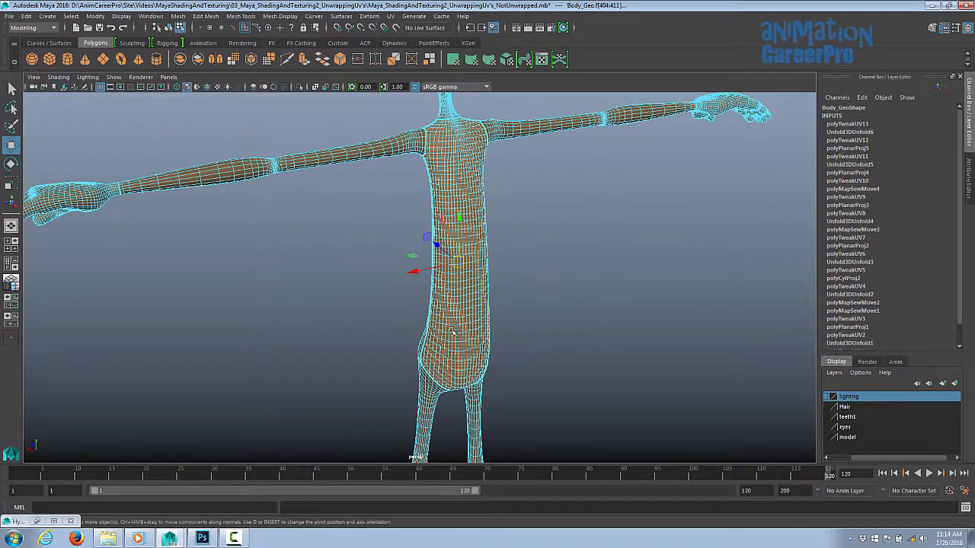
left_click_drag(451, 331, 513, 324, "alt")
right_click_drag(514, 325, 777, 370, "alt")
middle_click_drag(592, 297, 582, 389, "alt")
left_click_drag(581, 390, 502, 256, "alt")
left_click_drag(611, 278, 492, 248, "alt")
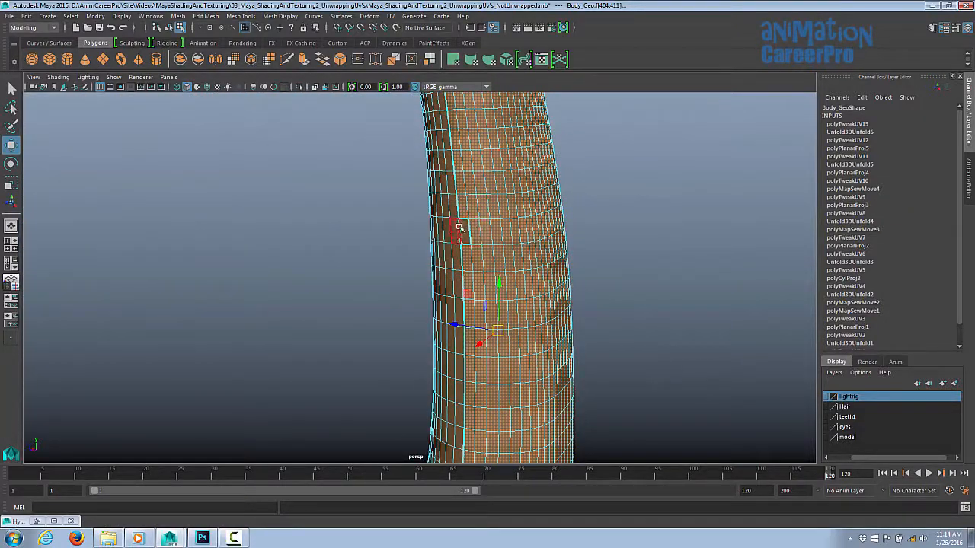
Select the single face missing from the back shell on the torso's side and apply a planar projection to it
right_click(464, 230)
left_click(464, 230)
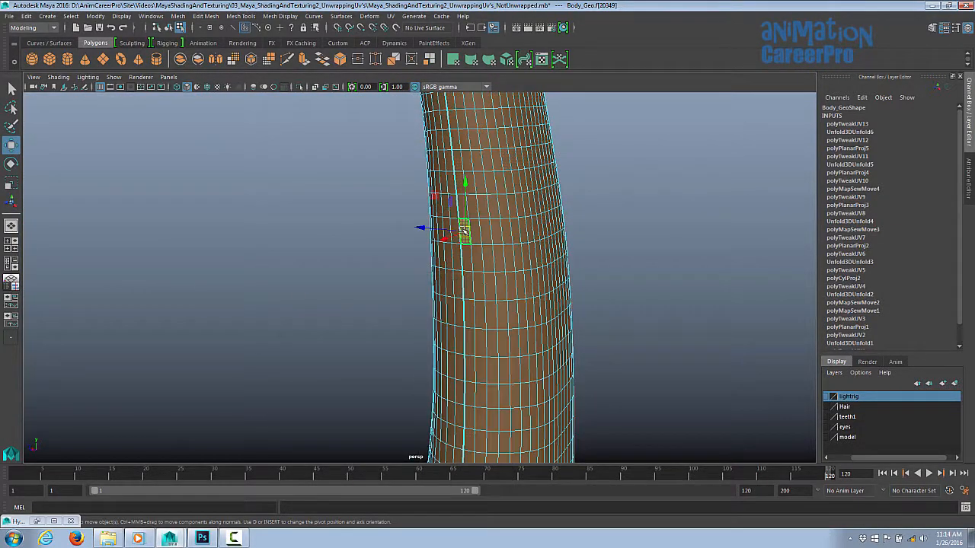
left_click(390, 16)
left_click(426, 128)
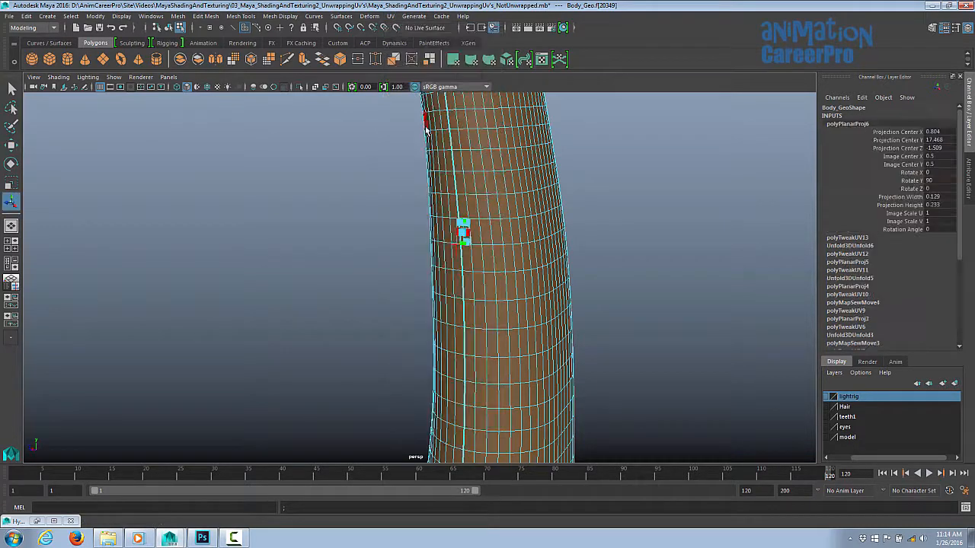
key("space")
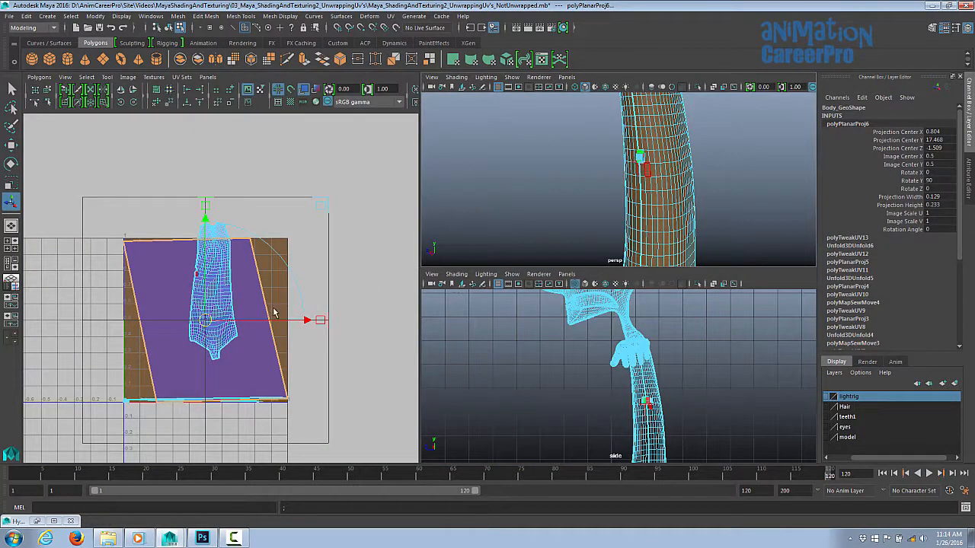
Scale down the projected single-face shell and move it to the notch on the left edge of the back shell
key("r")
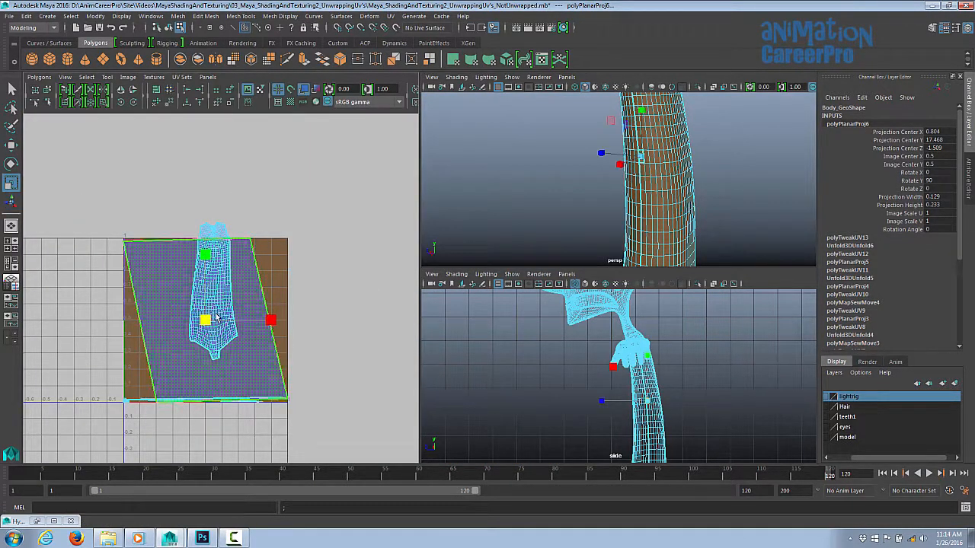
left_click_drag(204, 321, 152, 353)
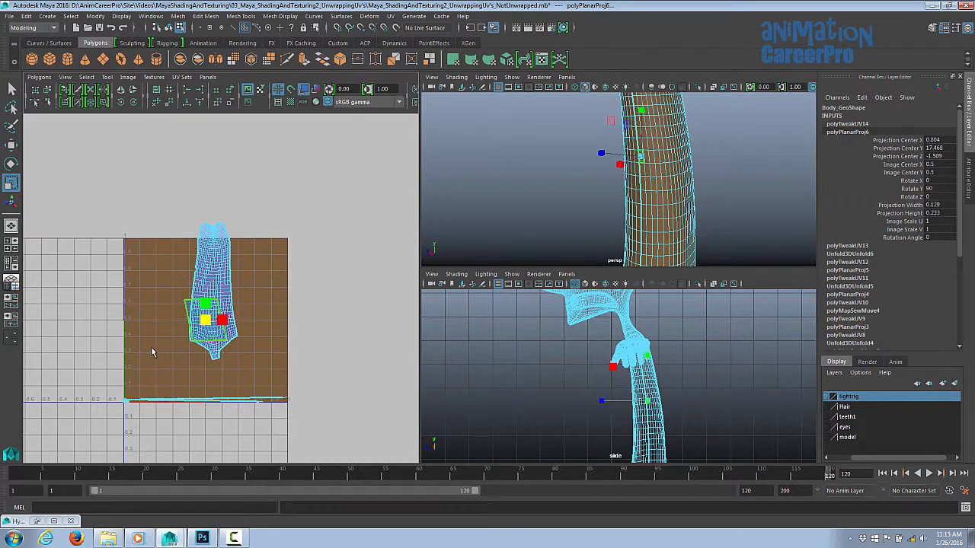
scroll(153, 353, "up", 5)
key("w")
left_click_drag(256, 364, 203, 229)
middle_click_drag(230, 263, 236, 320, "alt")
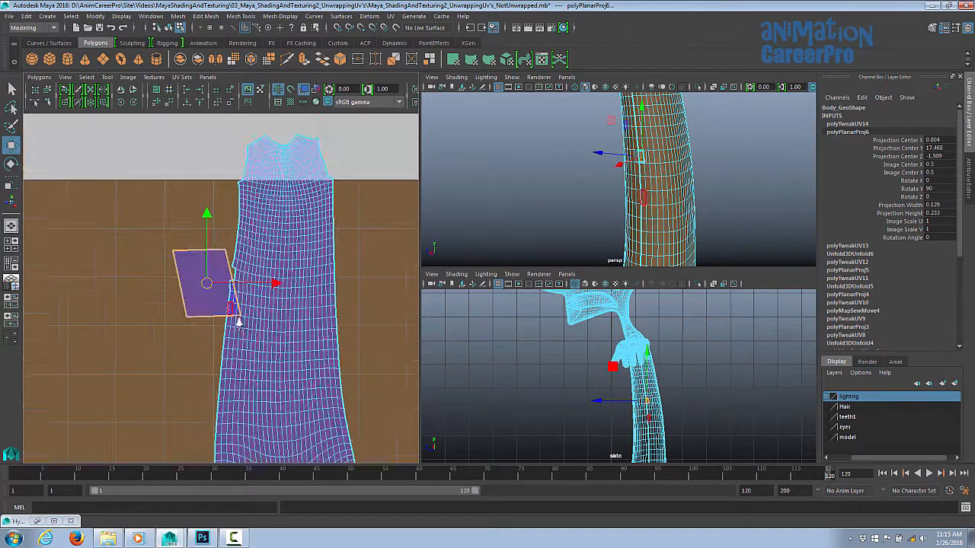
Shrink the single-face shell further and position it just outside the notch
key("space")
right_click_drag(237, 320, 650, 304, "alt")
key("r")
left_click_drag(376, 274, 316, 301)
key("w")
left_click_drag(375, 272, 430, 241)
right_click_drag(498, 229, 692, 305, "alt")
Select the edge shared by the single face and the notch, and join both shells with Move and Sew
right_click_drag(405, 275, 404, 303)
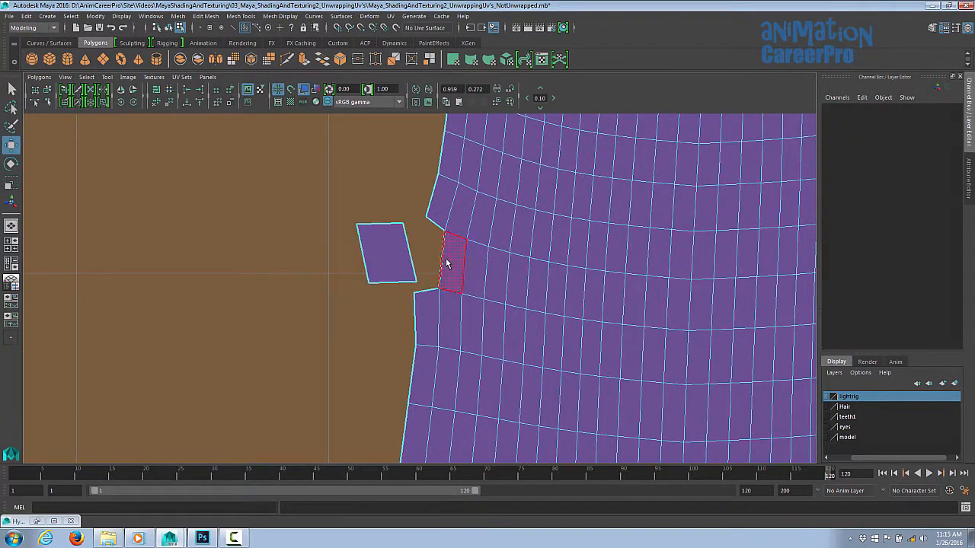
left_click(384, 254)
right_click_drag(396, 224, 396, 199)
left_click(404, 238)
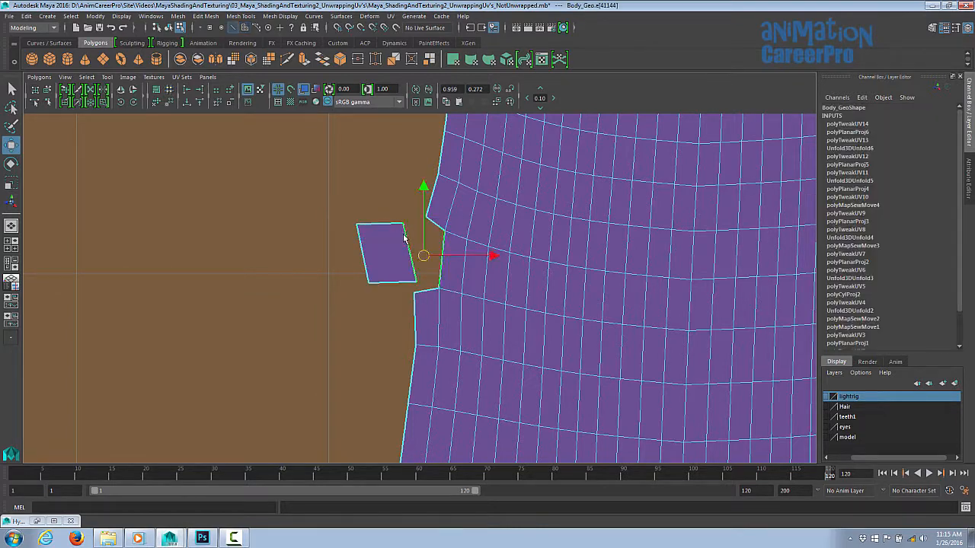
right_click(397, 283, "shift")
right_click_drag(397, 283, 394, 252, "shift")
scroll(434, 261, "down", 5)
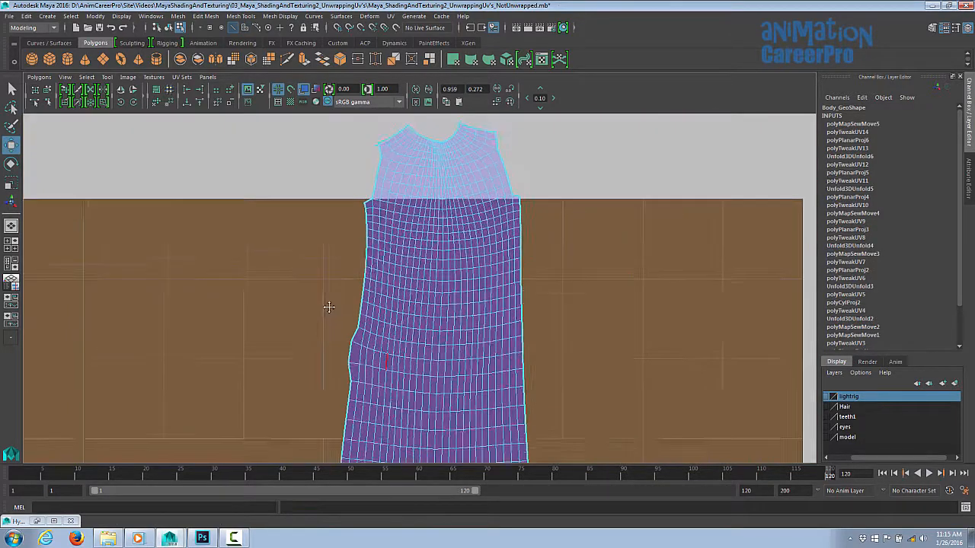
Select all UVs of the joined back shell and reshape it with the Lattice tool by shifting its side and upper-left points
right_click_drag(642, 367, 282, 335, "alt")
middle_click_drag(283, 335, 303, 241, "alt")
right_click_drag(302, 241, 289, 315, "alt")
middle_click_drag(289, 315, 284, 291, "alt")
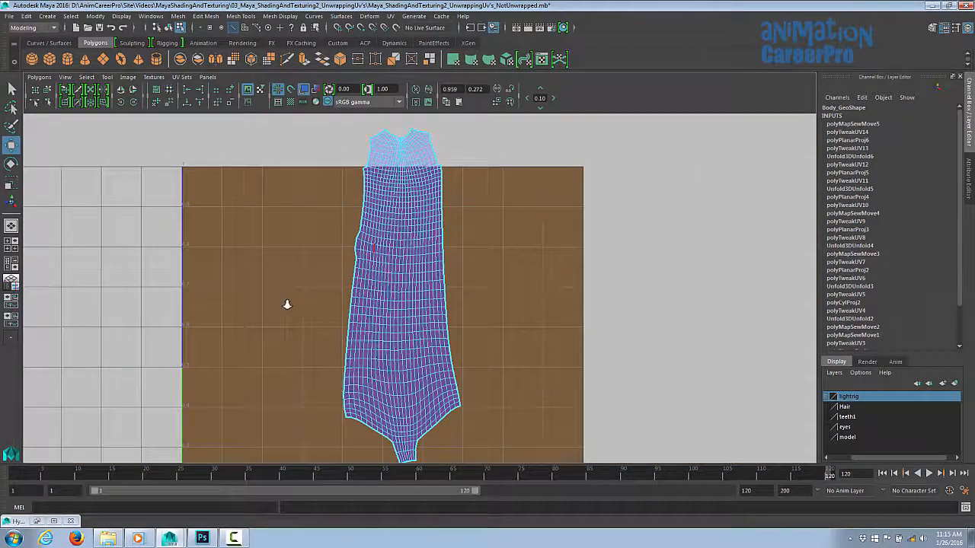
right_click_drag(284, 305, 279, 307, "alt")
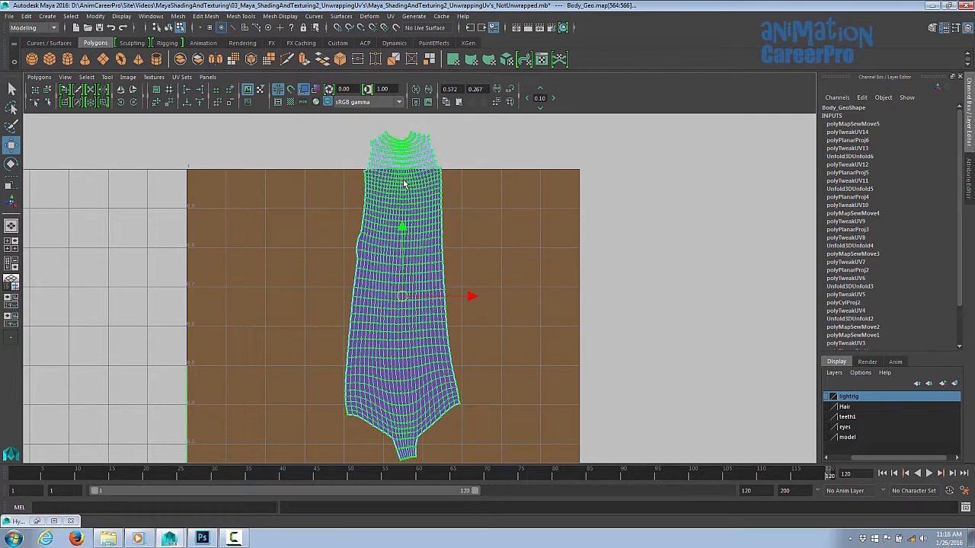
right_click_drag(430, 167, 430, 168, "shift")
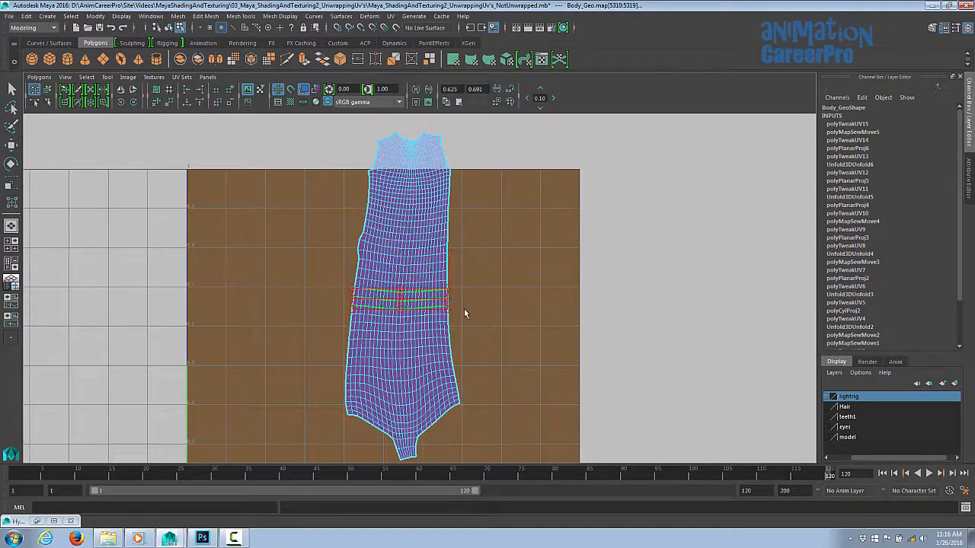
key("ctrl+z")
left_click_drag(460, 296, 472, 296)
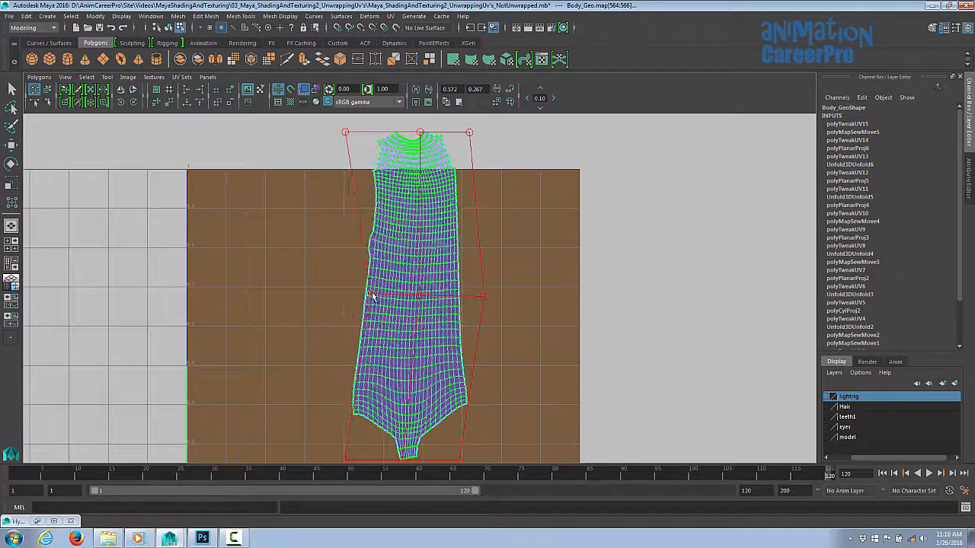
left_click(375, 144)
key("ctrl+z")
left_click_drag(347, 133, 349, 136)
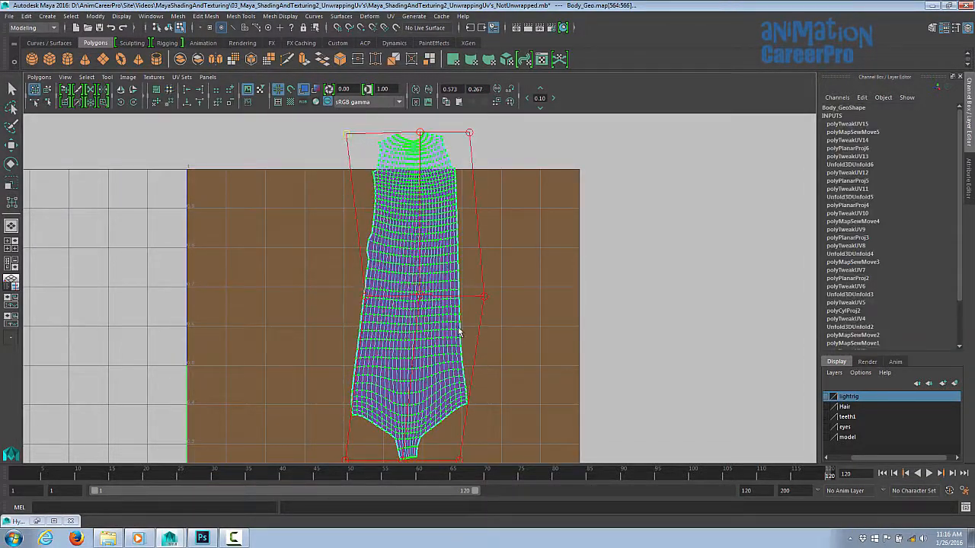
Select the lower and upper UV areas of the back shell in turn and even out each with the lattice
middle_click_drag(460, 332, 461, 300, "alt")
scroll(461, 300, "down", 1)
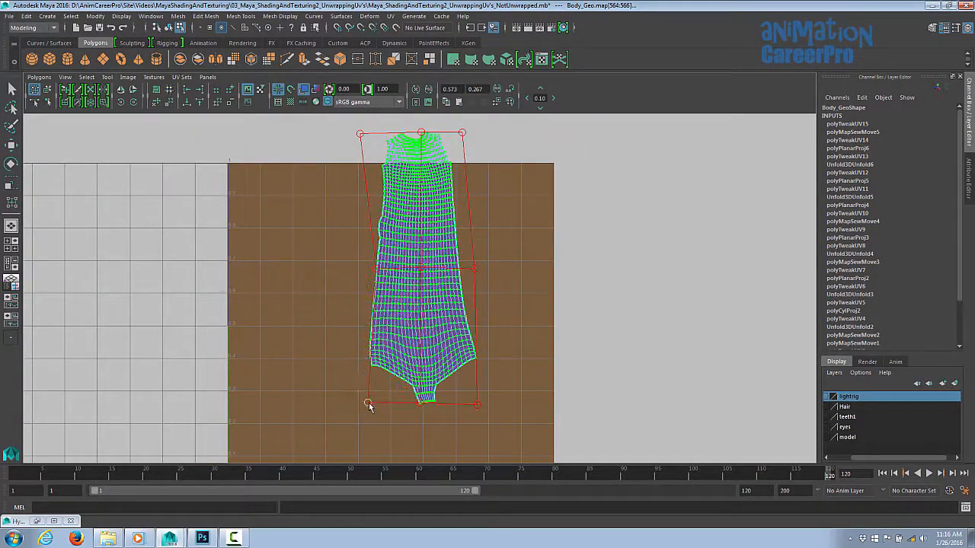
right_click_drag(507, 379, 569, 375, "alt")
left_click(300, 254)
left_click_drag(300, 253, 491, 415)
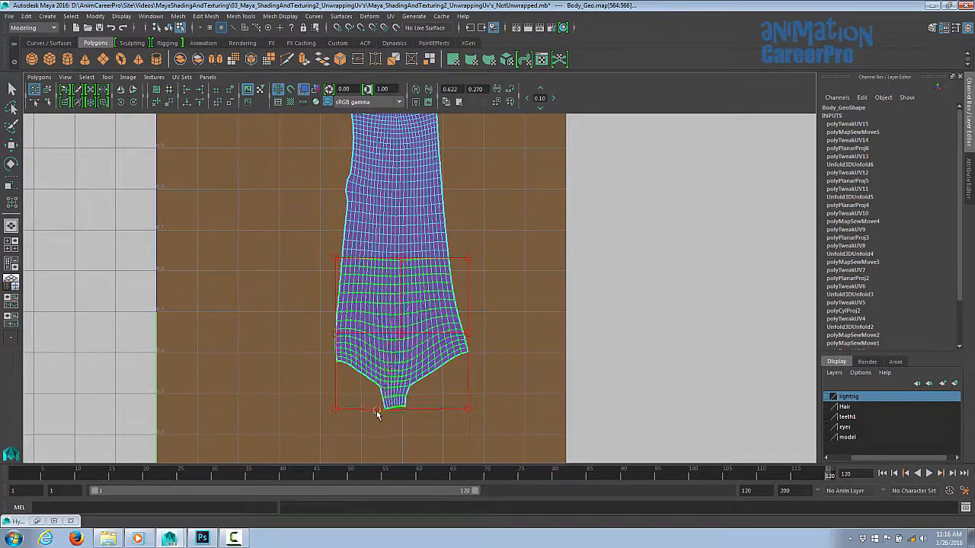
scroll(464, 413, "up", 1)
middle_click_drag(427, 229, 427, 370, "alt")
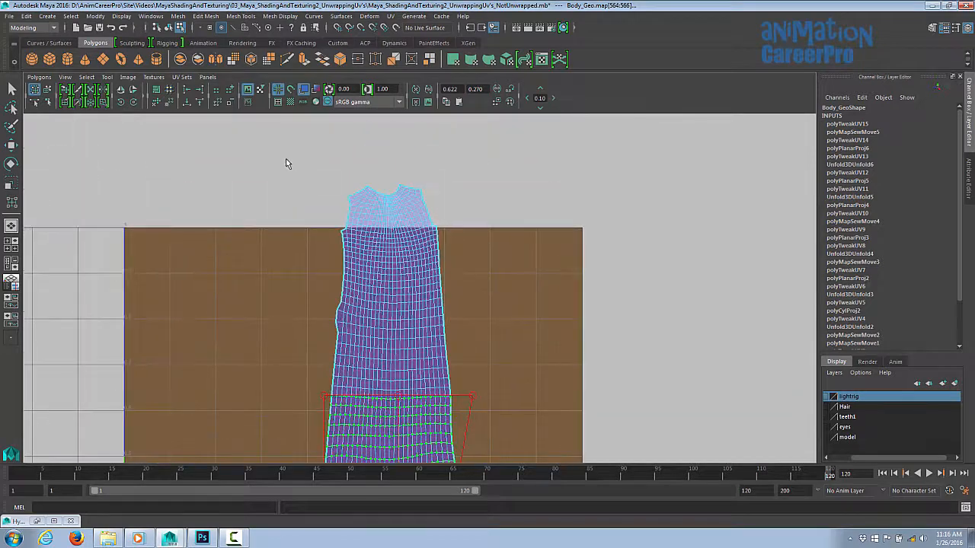
left_click_drag(285, 160, 535, 329)
left_click_drag(390, 185, 459, 183)
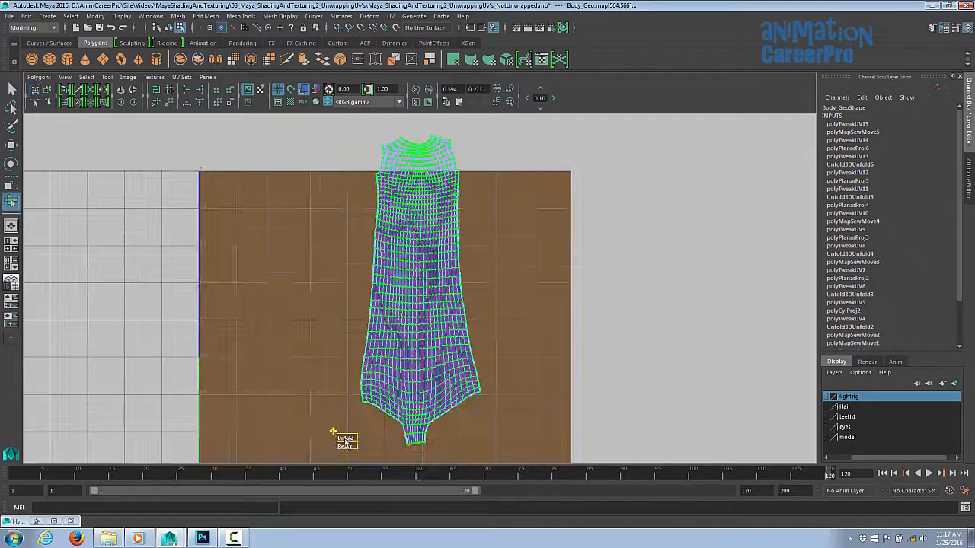
Smooth the whole back shell with the Smooth tool's Unfold control, then deselect its UVs
left_click_drag(361, 438, 387, 439)
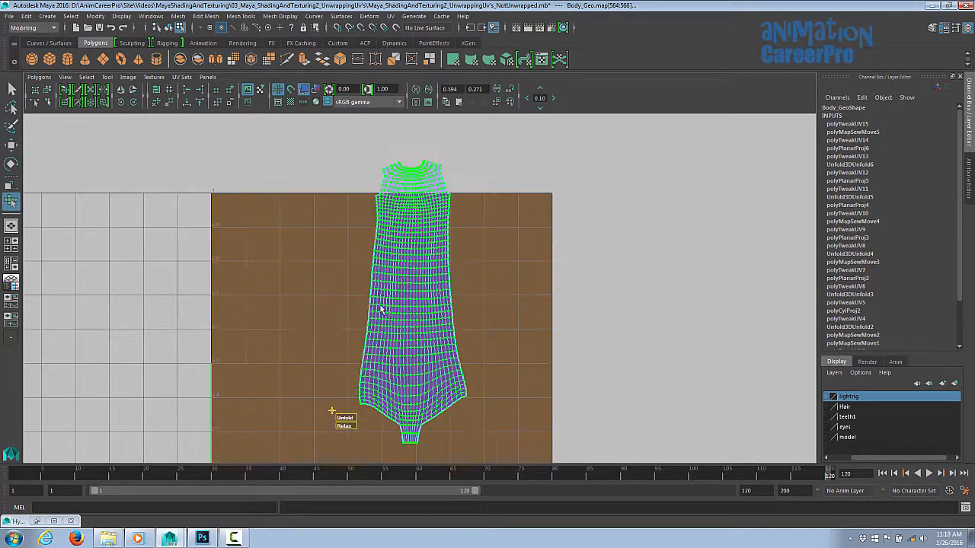
left_click_drag(347, 418, 836, 403)
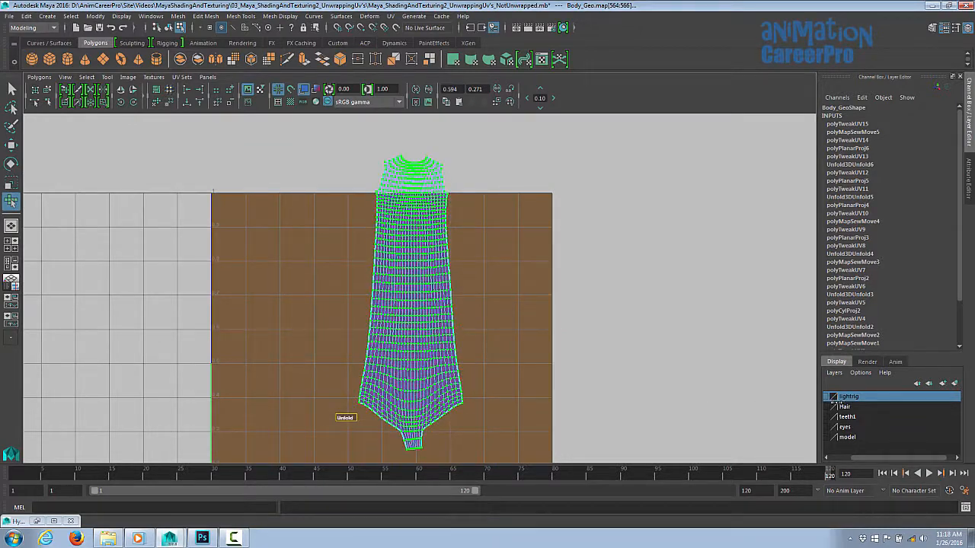
left_click_drag(438, 425, 473, 413)
left_click(481, 408)
middle_click_drag(482, 407, 455, 361, "alt")
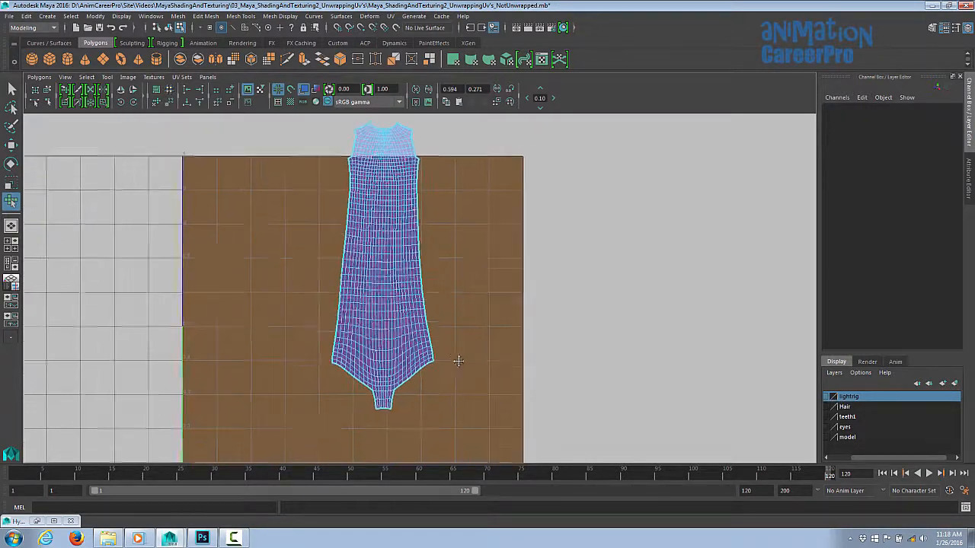
right_click_drag(455, 361, 263, 282, "alt")
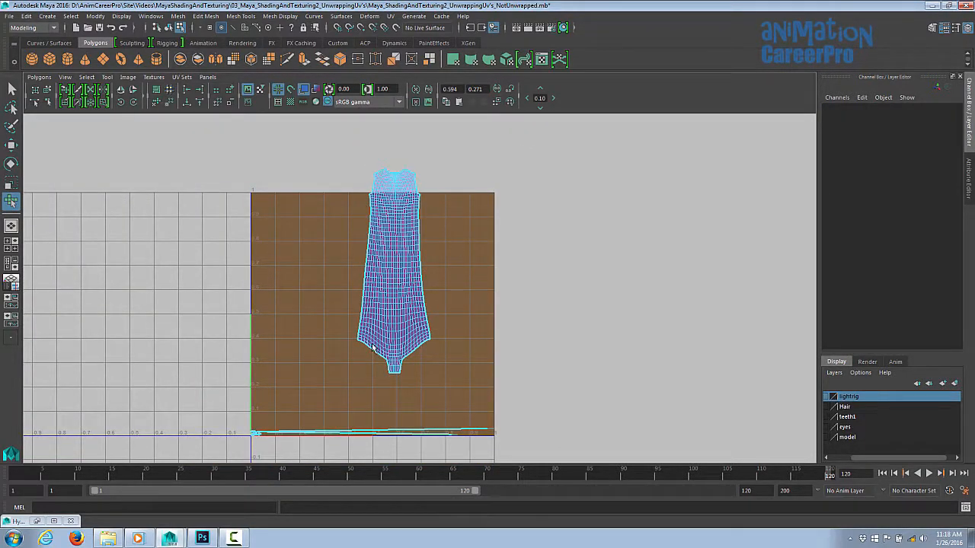
right_click_drag(405, 282, 337, 354, "alt")
middle_click_drag(338, 354, 431, 261, "alt")
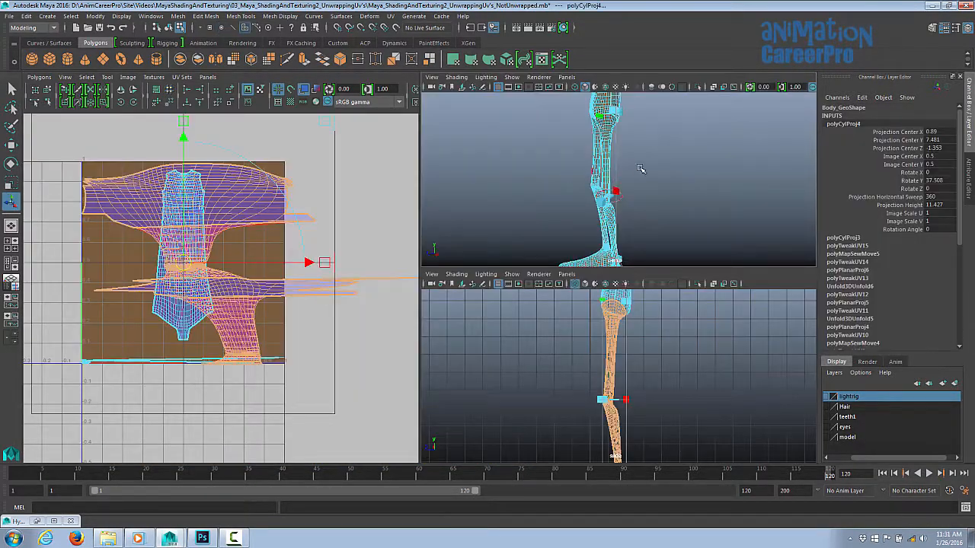
Move the left leg's cylindrical UV projection sideways, clear of the back torso shell
middle_click_drag(650, 170, 652, 176, "alt")
right_click_drag(652, 175, 692, 175, "alt")
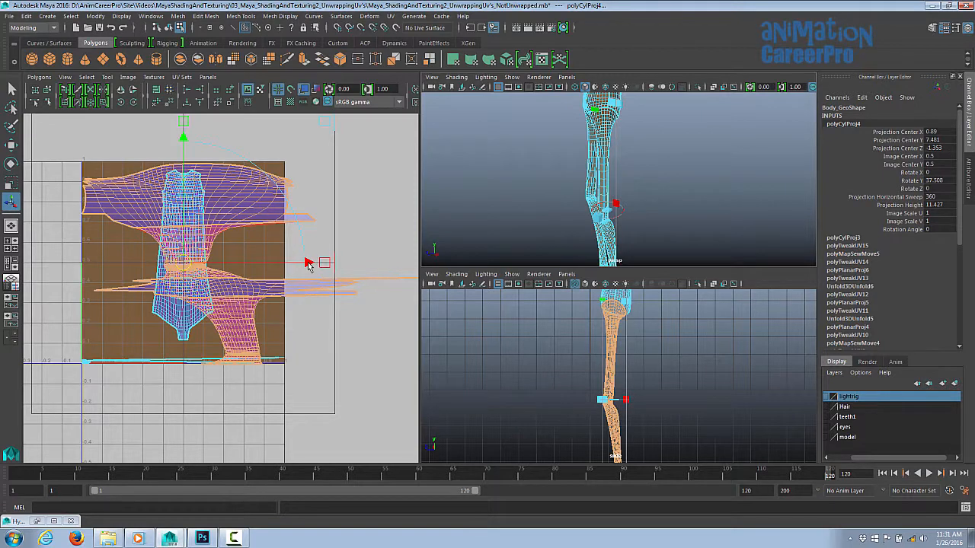
left_click_drag(308, 264, 426, 262)
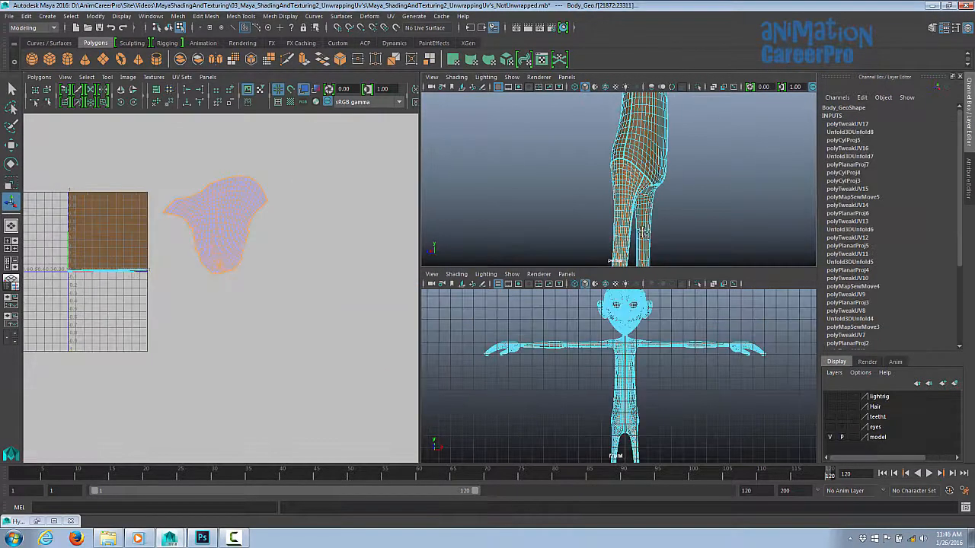
Select the faces along the front half of the left leg, from the hip seam down to the ankle seam
left_click_drag(660, 190, 667, 194, "alt")
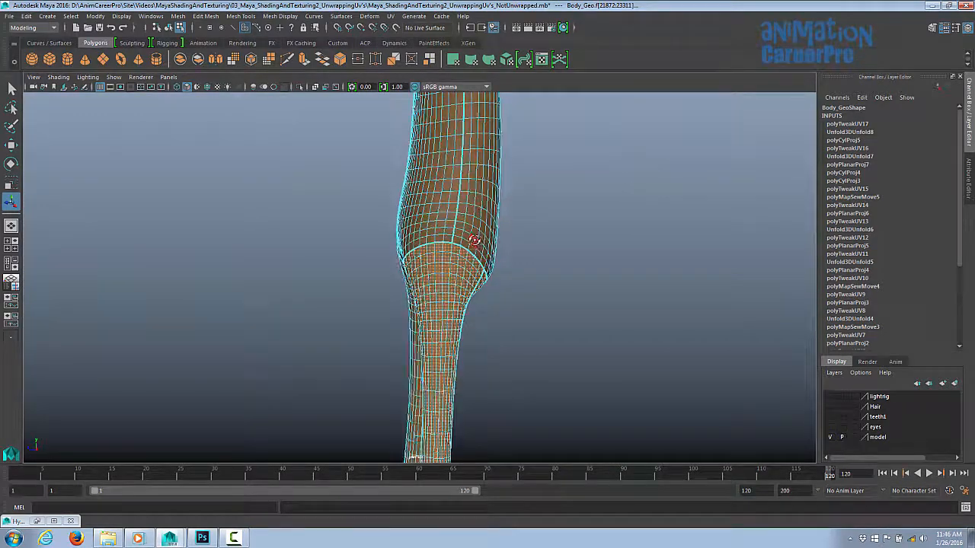
left_click_drag(462, 233, 487, 205, "alt")
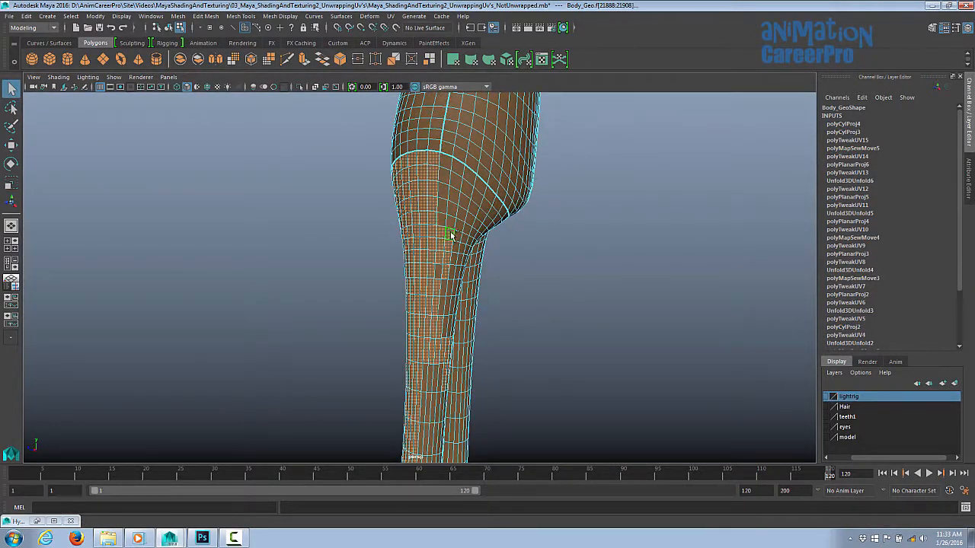
left_click_drag(468, 353, 304, 281, "alt")
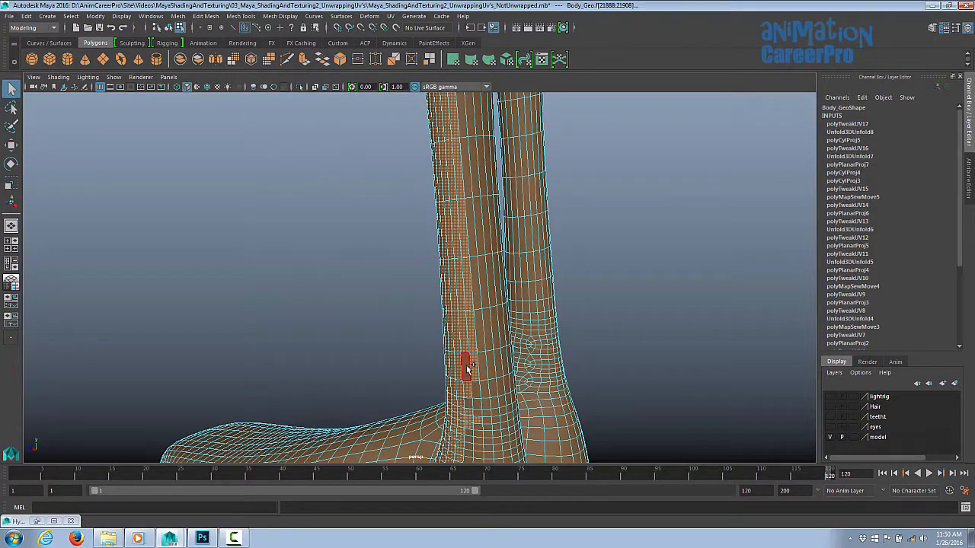
left_click_drag(468, 368, 523, 215, "alt")
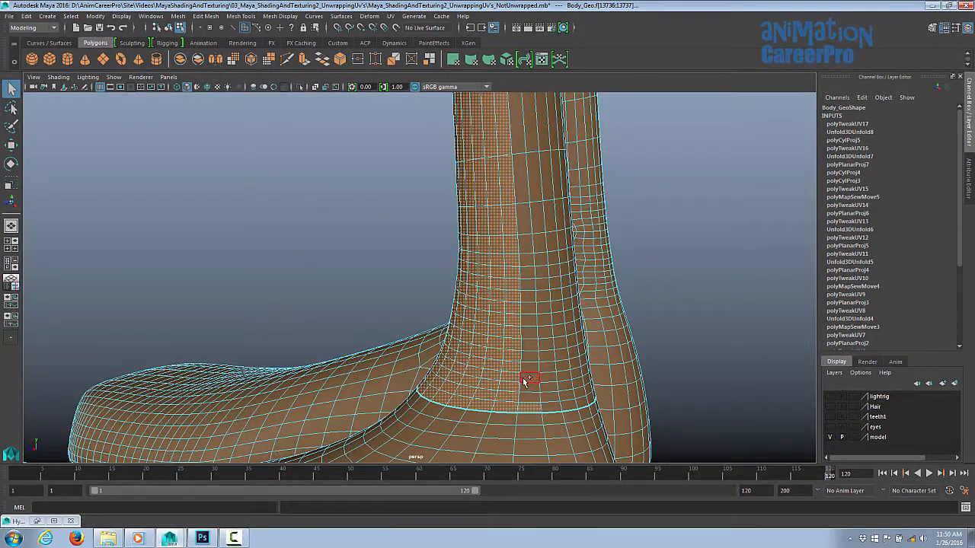
left_click_drag(523, 378, 358, 251, "alt")
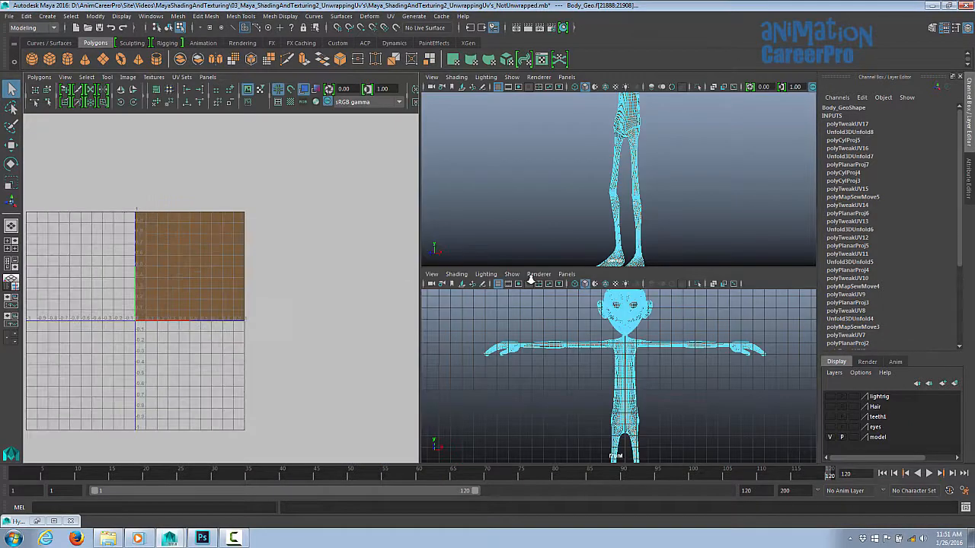
Apply a planar projection with Rotate Y 0 to the left leg's front faces and place it outside the texture square
left_click(388, 17)
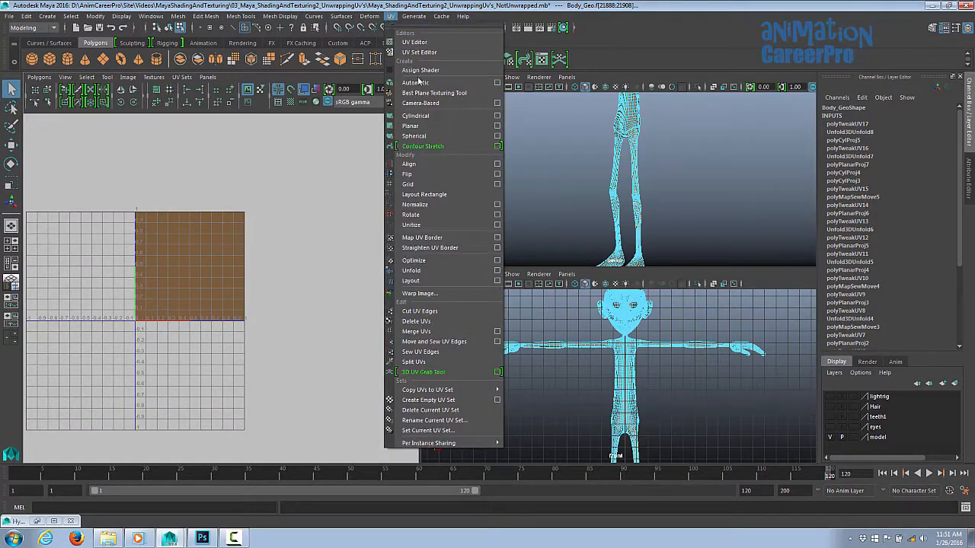
left_click(440, 126)
left_click_drag(577, 192, 613, 167, "alt")
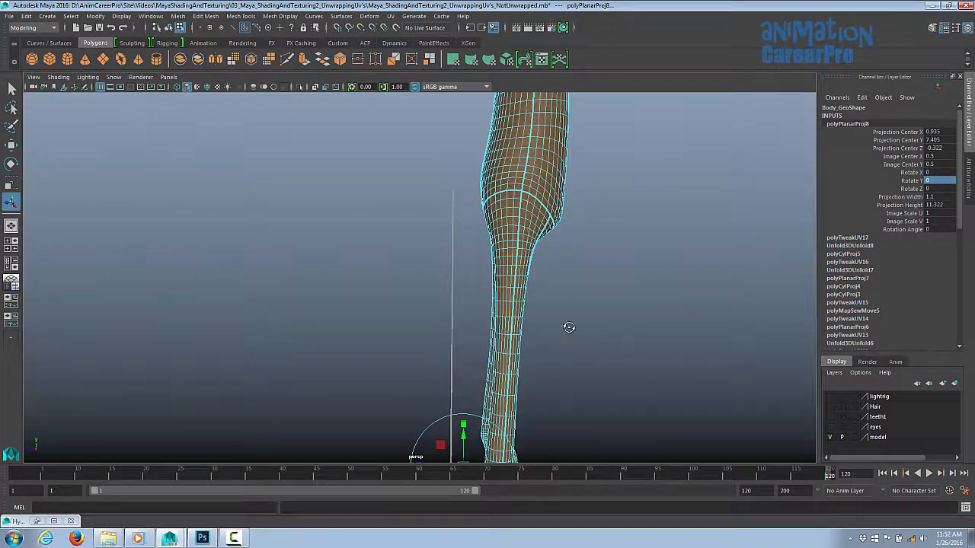
left_click_drag(569, 327, 576, 328, "alt")
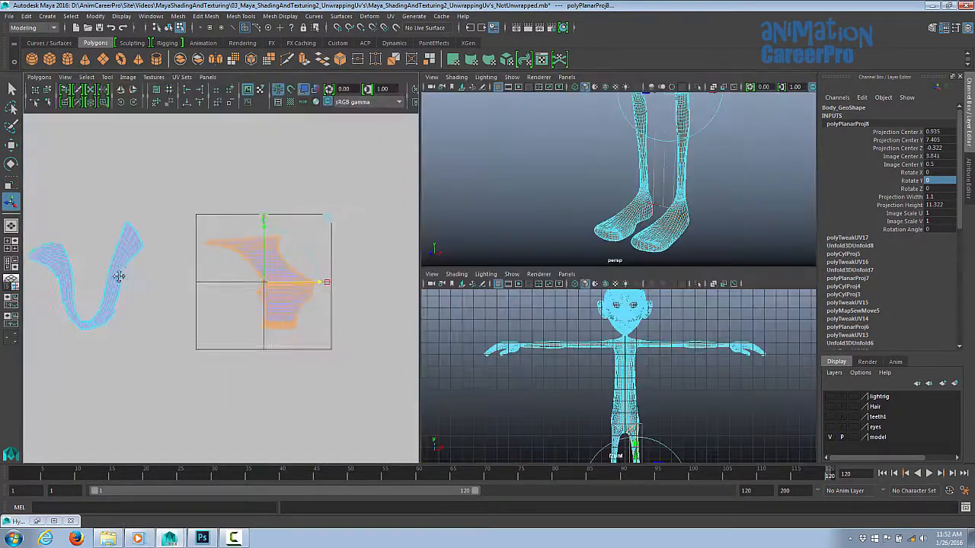
left_click_drag(263, 295, 295, 296)
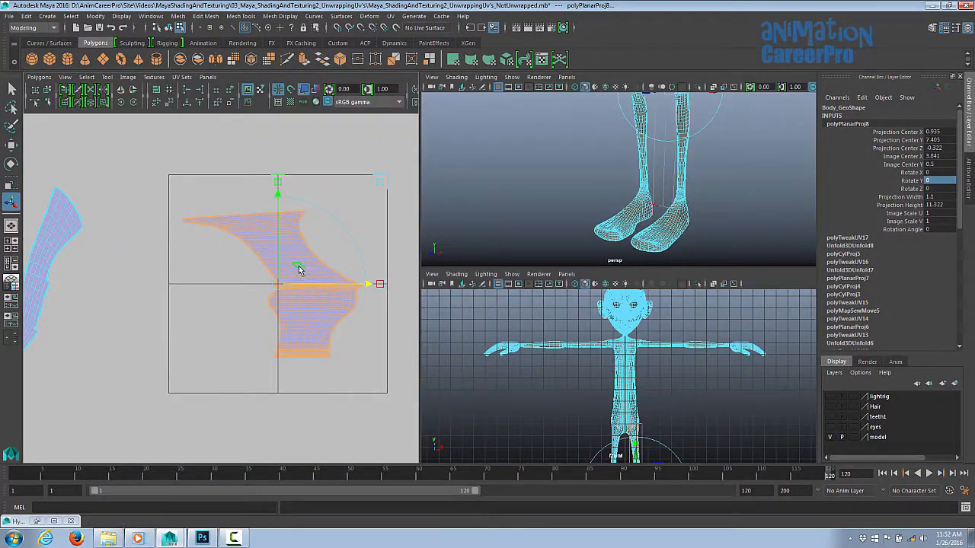
Select all UVs of the left leg's front projection and unfold them
right_click_drag(299, 268, 172, 204)
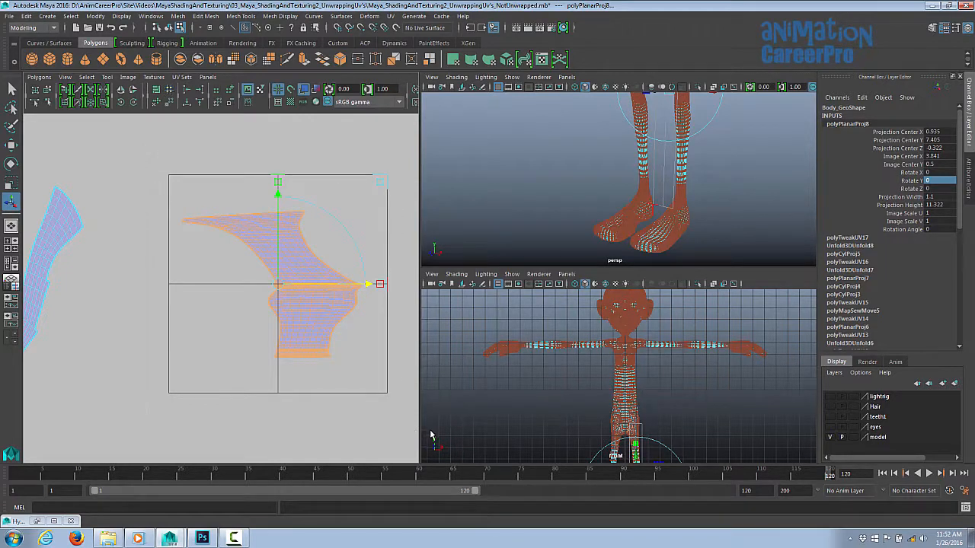
left_click_drag(432, 435, 432, 436)
right_click_drag(311, 297, 306, 265, "shift")
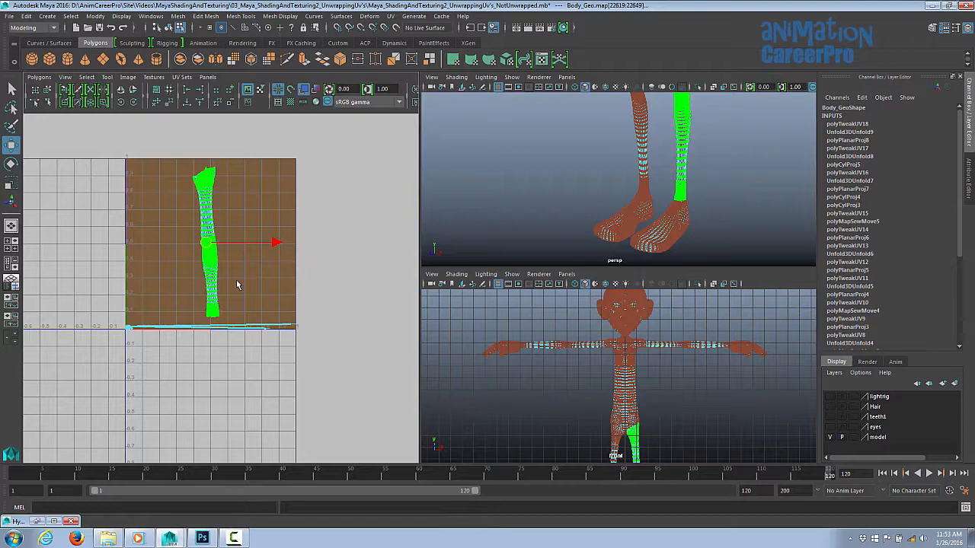
Inspect the left leg's unfolded front shell closely from the hip edge down to the ankle edge
key("space")
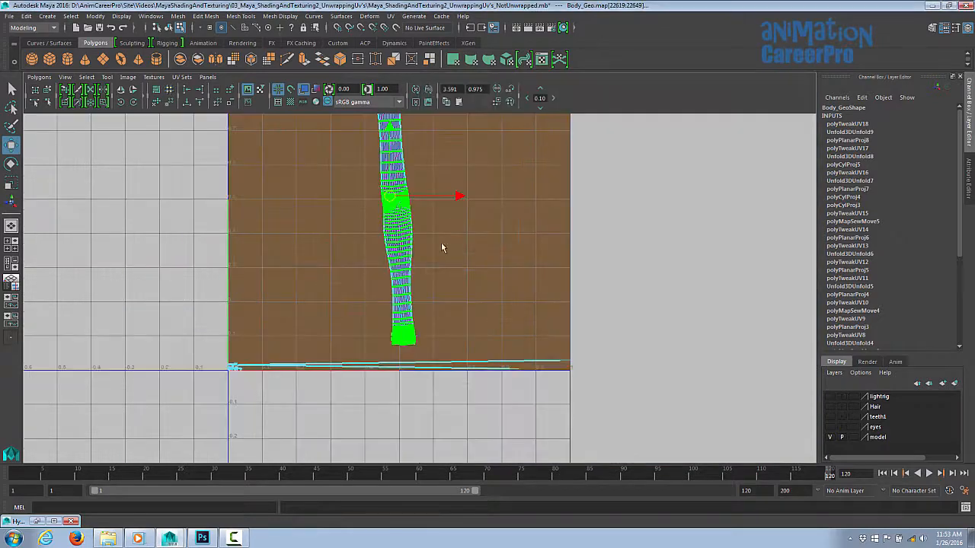
middle_click_drag(486, 222, 484, 386, "alt")
right_click_drag(487, 386, 888, 357, "alt")
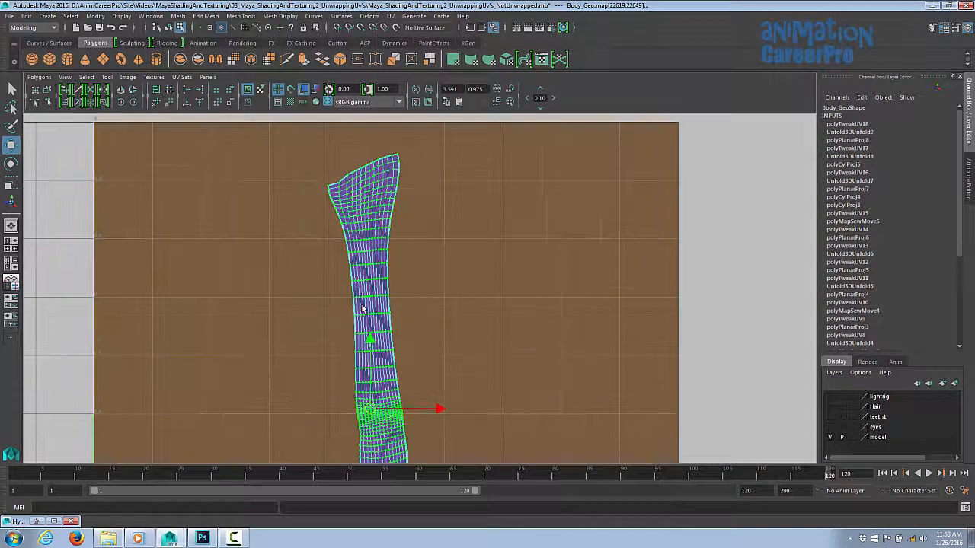
middle_click_drag(361, 309, 399, 163, "alt")
right_click_drag(527, 268, 634, 367, "alt")
middle_click_drag(634, 367, 619, 73, "alt")
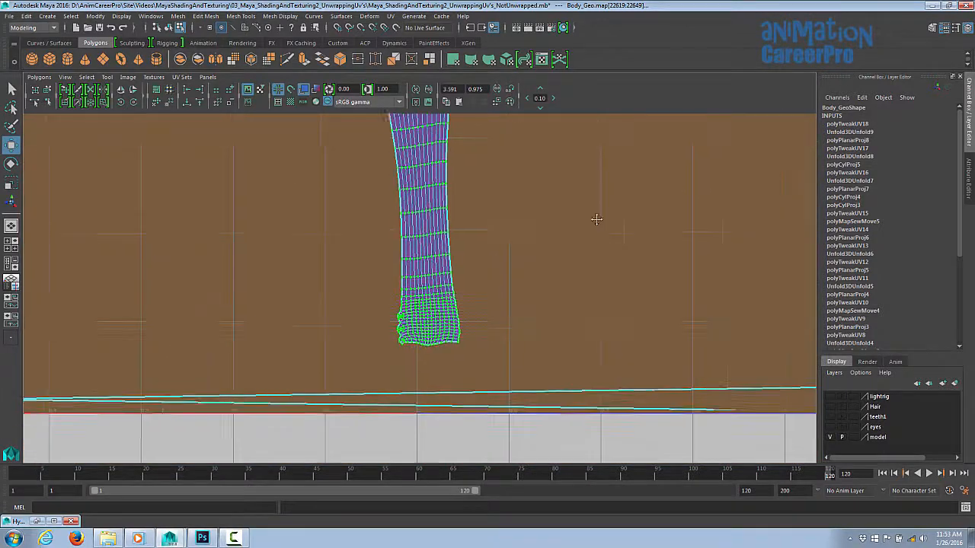
key("space")
left_click_drag(602, 217, 670, 202, "alt")
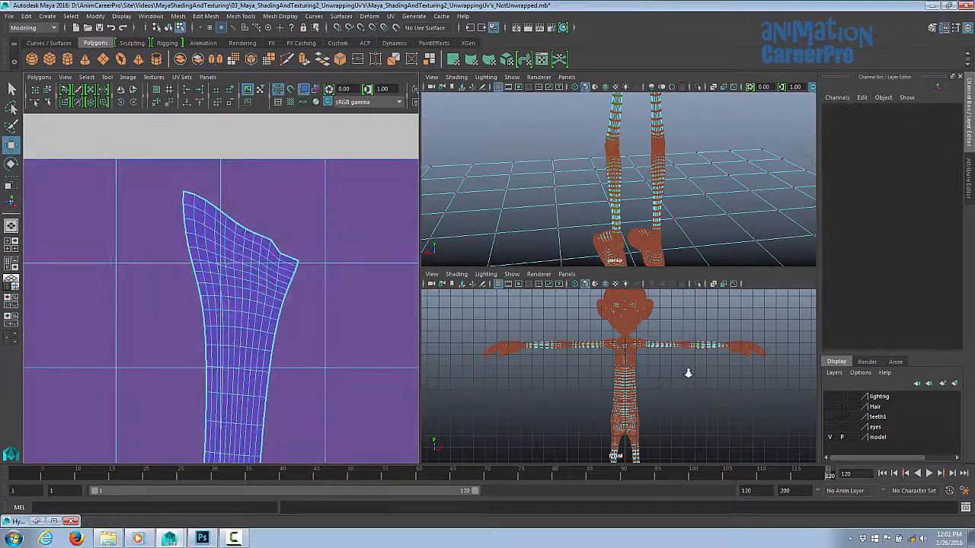
Select the faces along the front half of the right leg, from the hip down past the knee
scroll(134, 262, "down", 3)
scroll(181, 327, "up", 5)
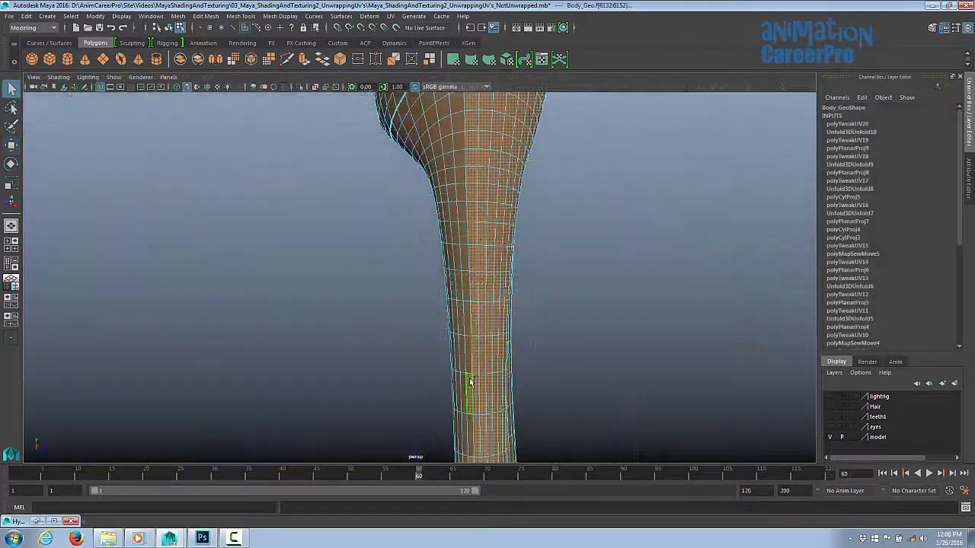
left_click_drag(481, 412, 625, 261, "alt")
scroll(625, 261, "up", 2)
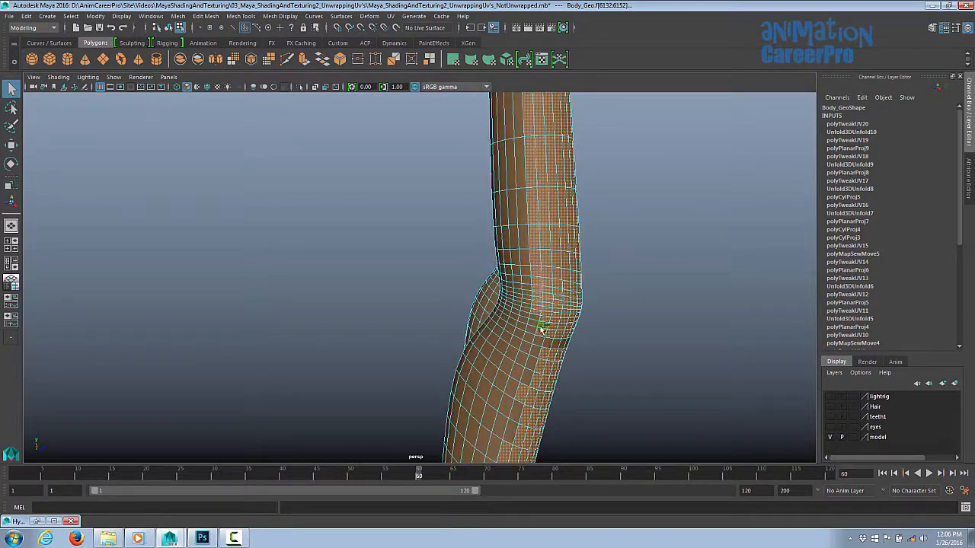
middle_click_drag(501, 410, 543, 249, "alt")
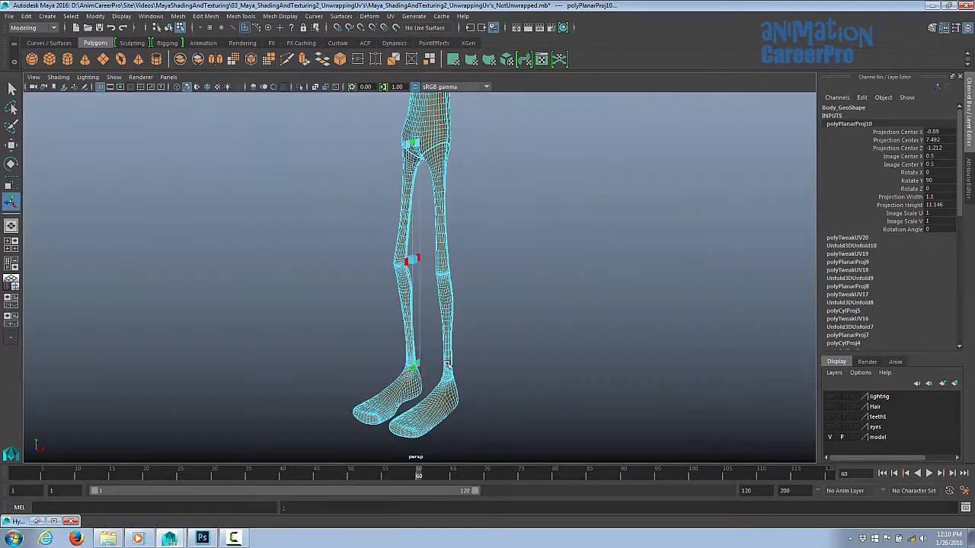
Check the right leg's front projection on the model and its unfolded shell in the UV editor
left_click_drag(426, 252, 511, 277, "alt")
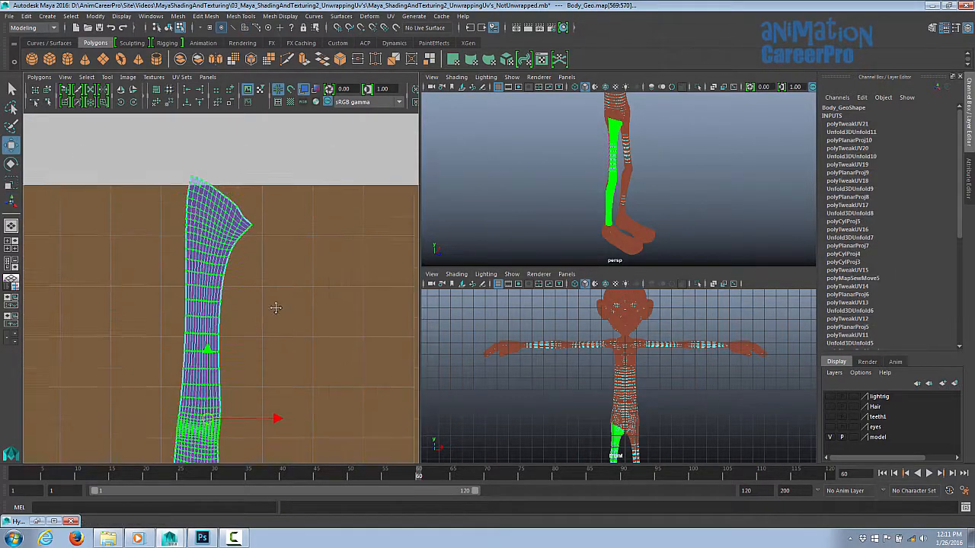
middle_click_drag(205, 419, 217, 259, "alt")
right_click_drag(217, 259, 478, 219, "alt")
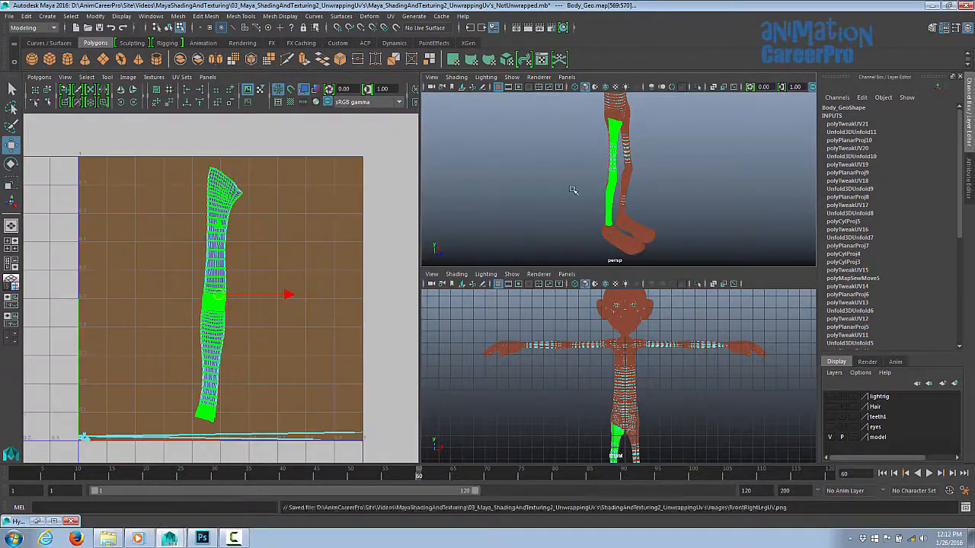
Select the faces along the back half of the right leg, up to the seam of its front shell
left_click_drag(647, 183, 713, 203, "alt")
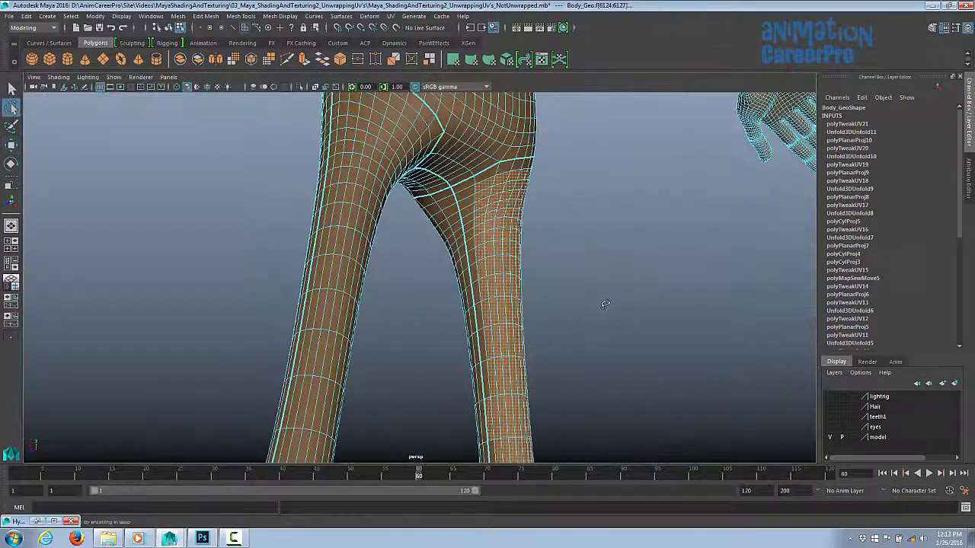
left_click_drag(533, 190, 499, 174, "alt")
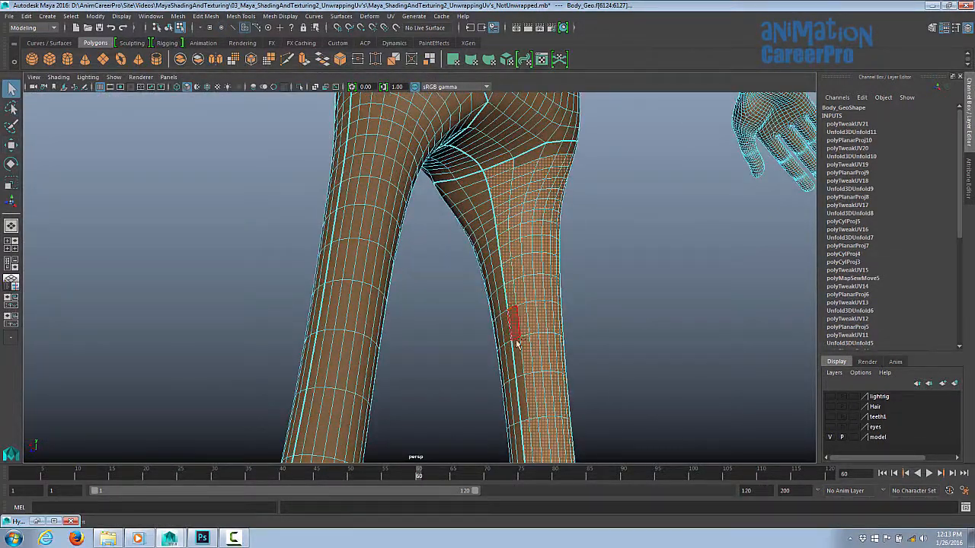
left_click_drag(555, 156, 342, 242, "alt")
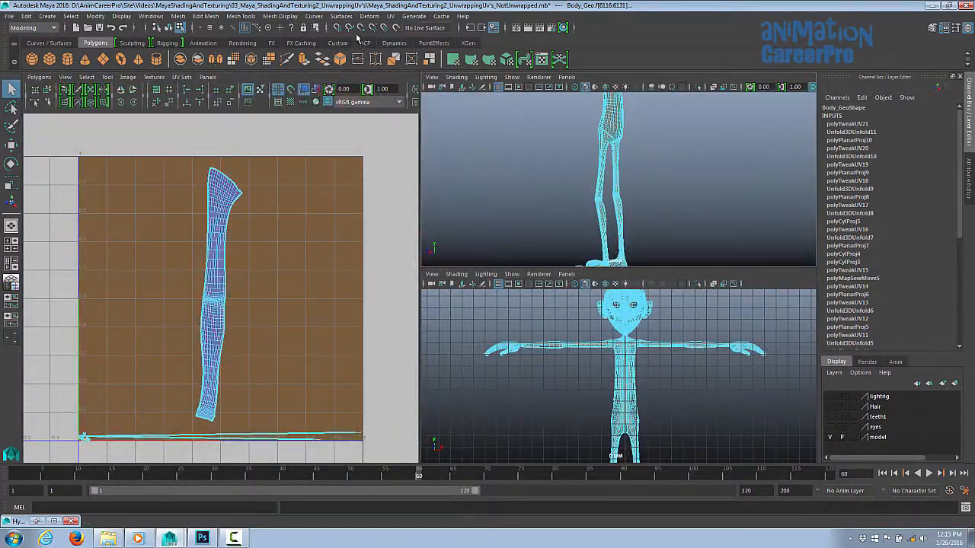
Apply a planar projection with Rotate Y 180 to the right leg's back faces and move it beside the texture square
left_click(390, 16)
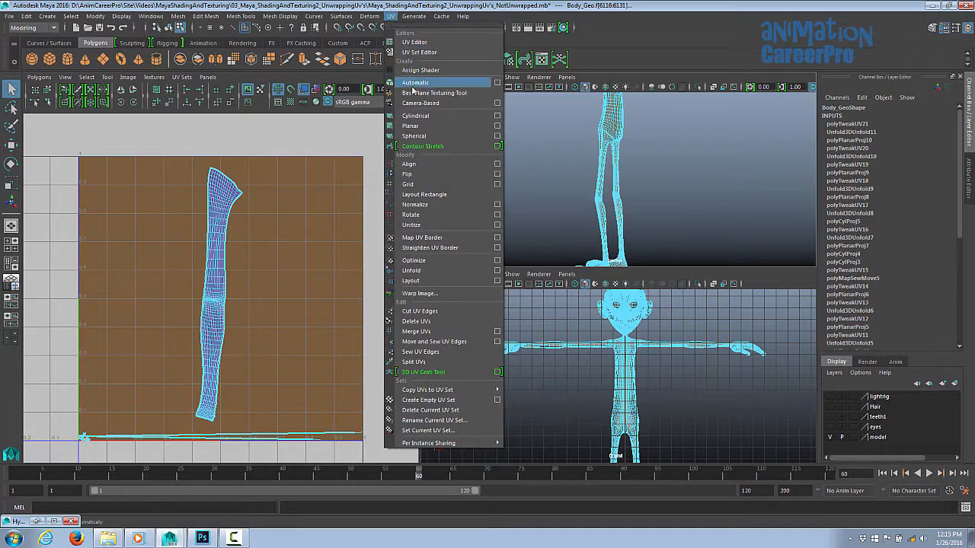
left_click(423, 128)
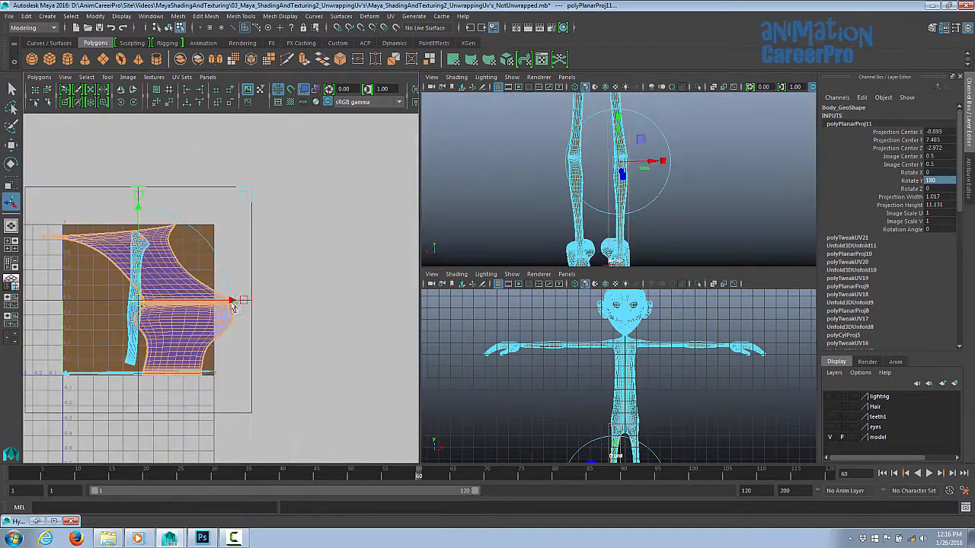
left_click_drag(232, 302, 425, 301)
middle_click_drag(358, 305, 237, 299, "alt")
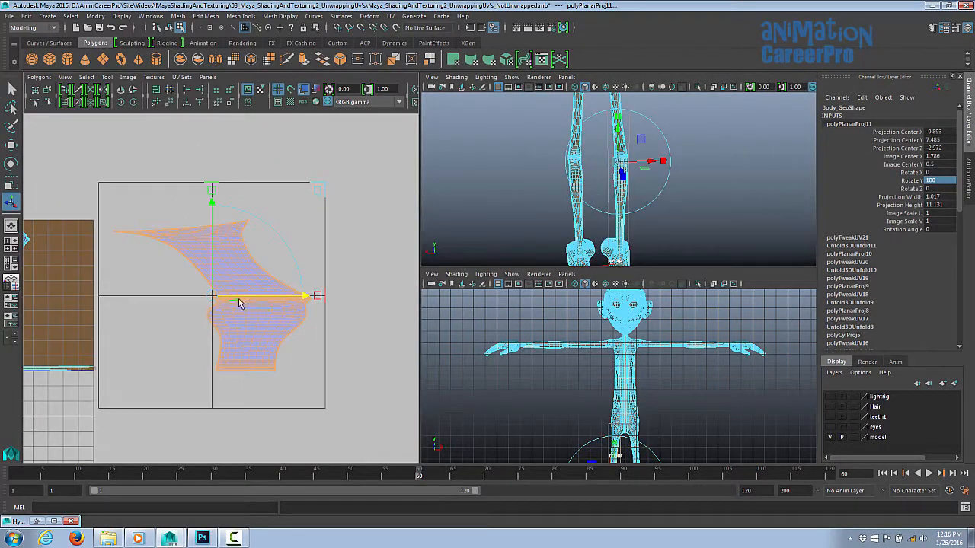
scroll(294, 279, "up", 2)
Unfold all UVs of the right leg's back projection and check the resulting shell along its length
right_click_drag(256, 269, 143, 188)
right_click_drag(191, 236, 195, 226, "shift")
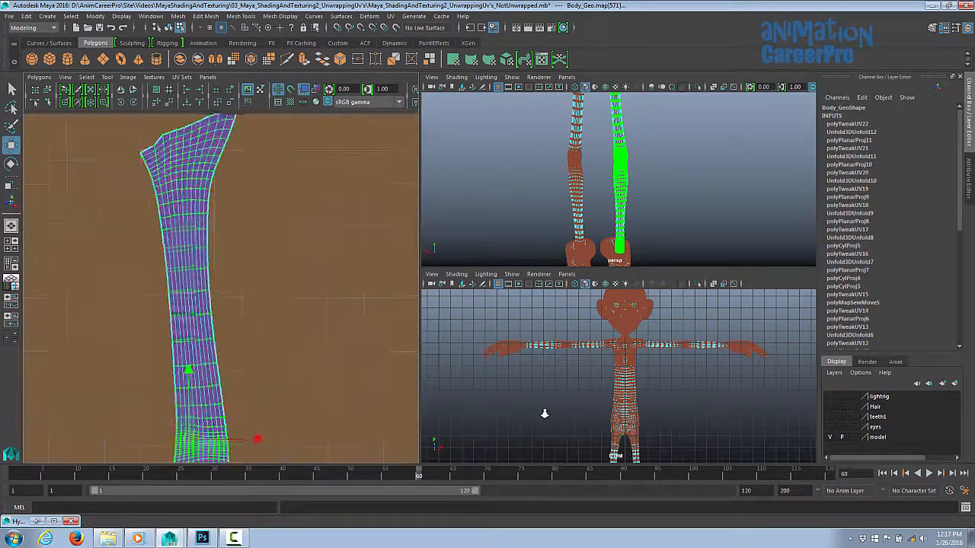
scroll(337, 279, "up", 2)
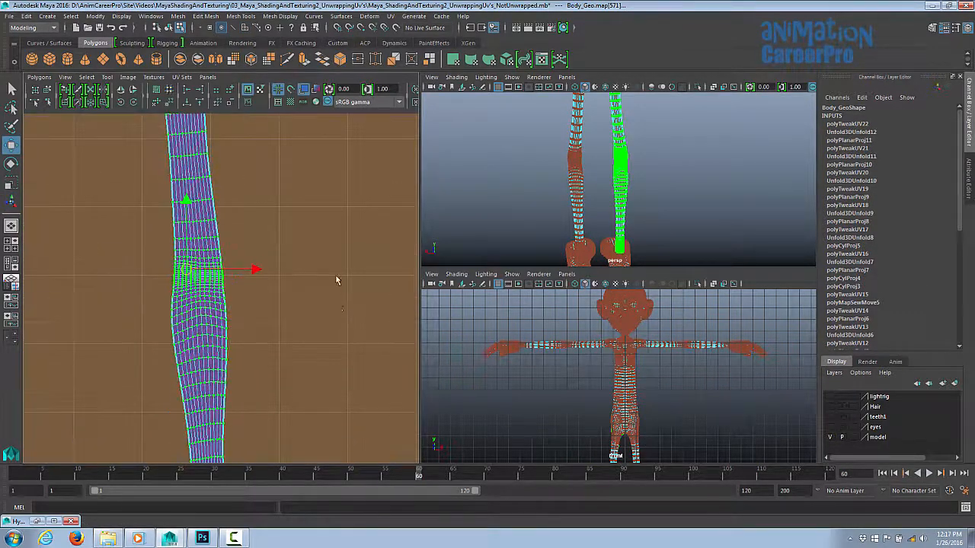
scroll(337, 278, "down", 3)
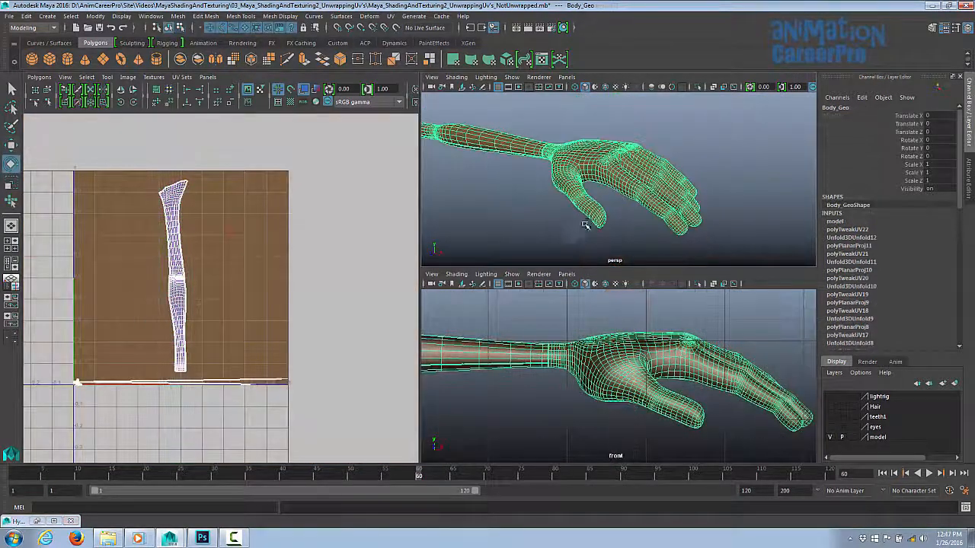
Select the faces over the back of the hand and the upper halves of the fingers, from the wrist to the fingertips
mouse_move(651, 217)
left_mouse_down("alt")
mouse_move(633, 216)
mouse_move(646, 219)
mouse_move(703, 159)
mouse_move(697, 148)
mouse_move(664, 178)
mouse_move(619, 189)
mouse_move(636, 179)
mouse_move(615, 140)
left_mouse_up("alt")
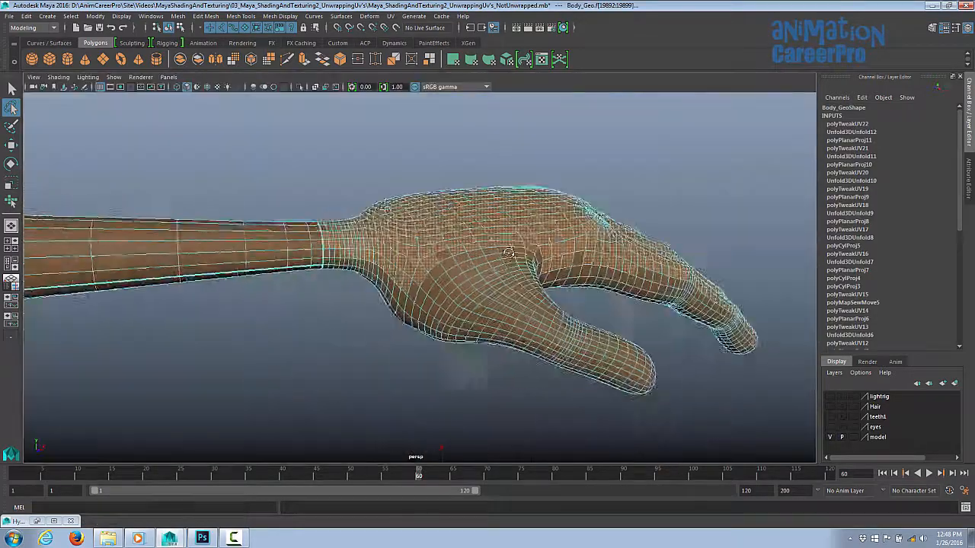
scroll(425, 265, "up", 3)
left_click_drag(403, 251, 425, 265, "alt")
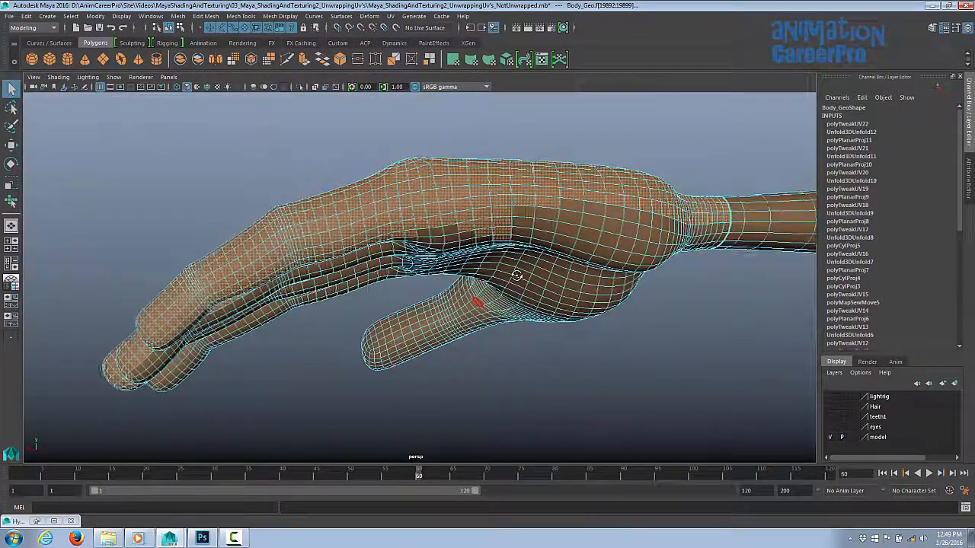
left_click_drag(518, 275, 505, 219, "alt")
left_click_drag(481, 253, 457, 216, "alt")
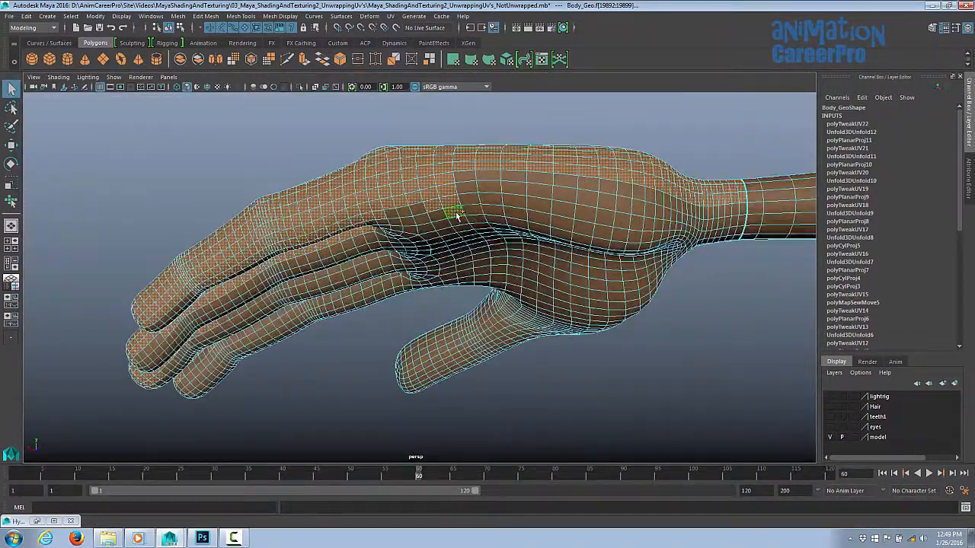
left_click_drag(395, 195, 488, 259, "alt")
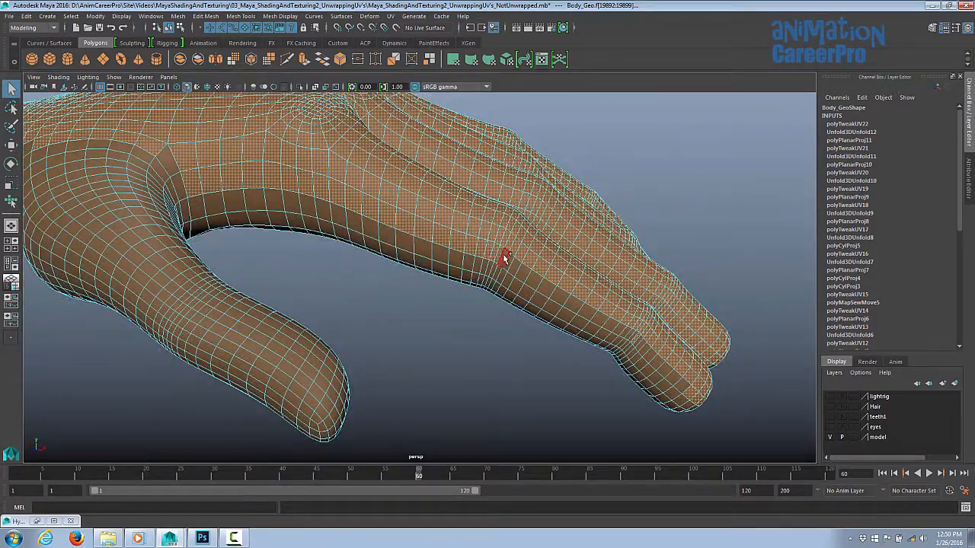
left_click_drag(602, 323, 684, 332, "alt")
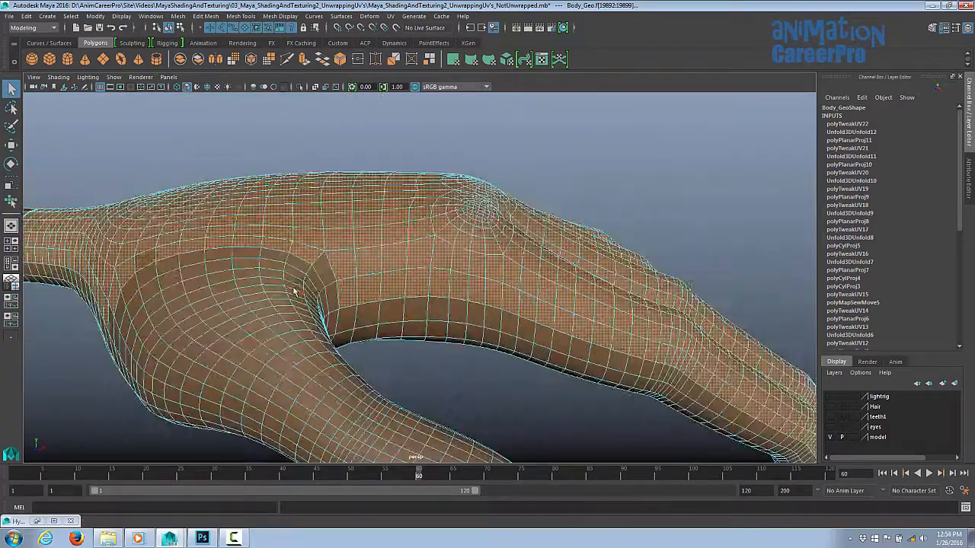
left_click_drag(332, 297, 446, 272, "alt")
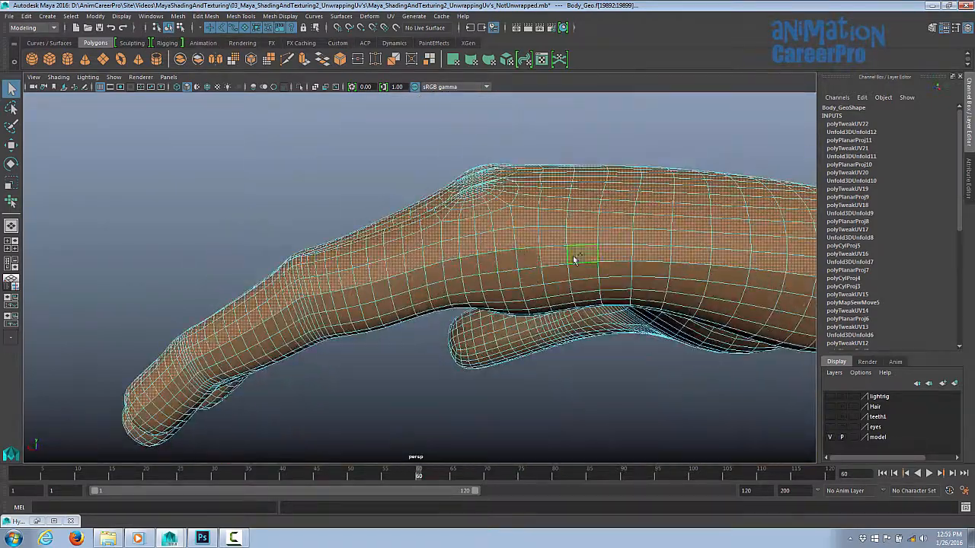
left_click_drag(738, 262, 503, 299, "alt")
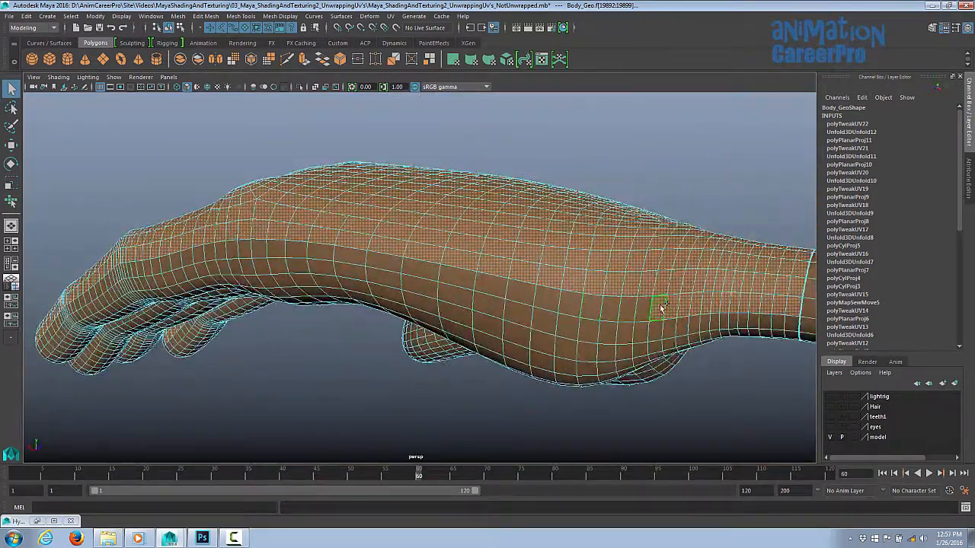
left_click_drag(661, 307, 572, 290, "alt")
Apply a planar projection rotated to face the back of the hand and move the resulting shell beside the texture square
left_click(390, 16)
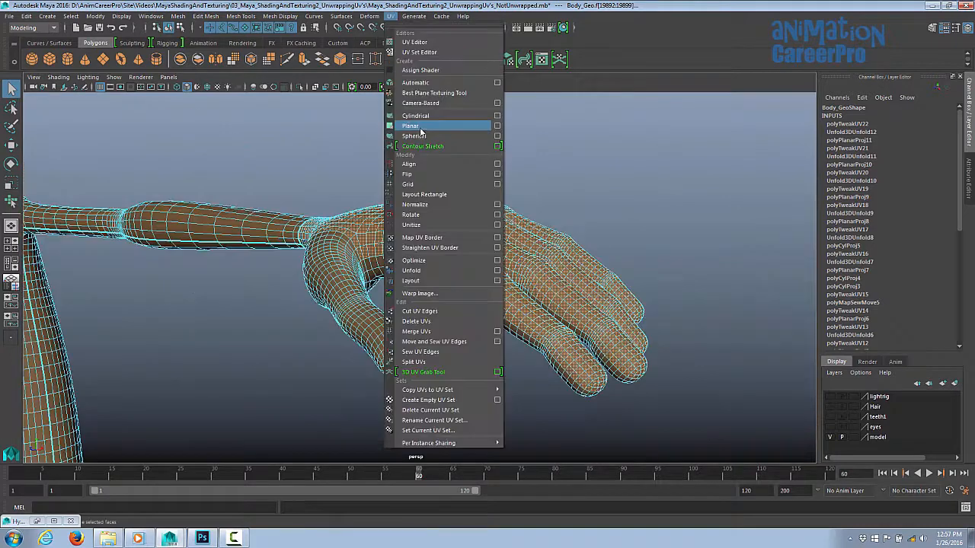
left_click(412, 126)
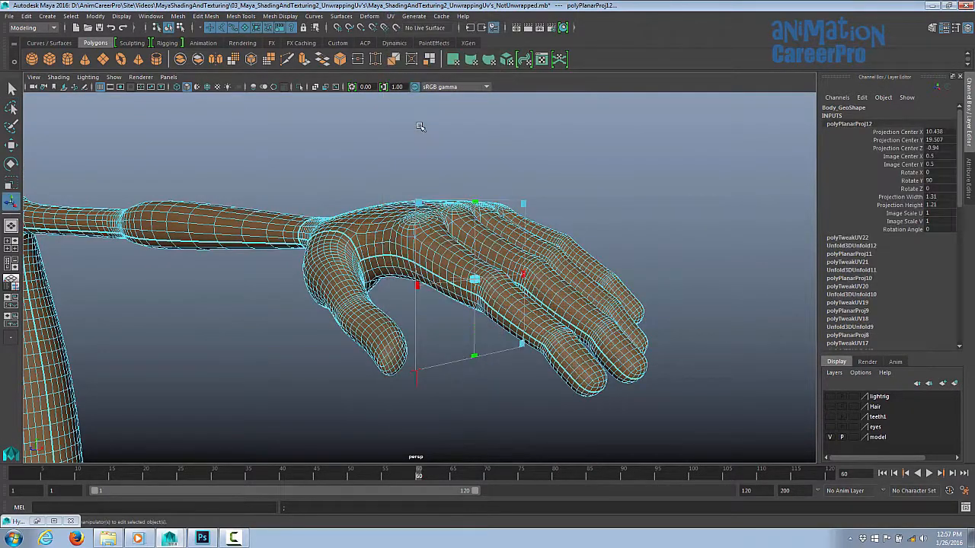
left_click(438, 330)
left_click_drag(471, 293, 458, 332)
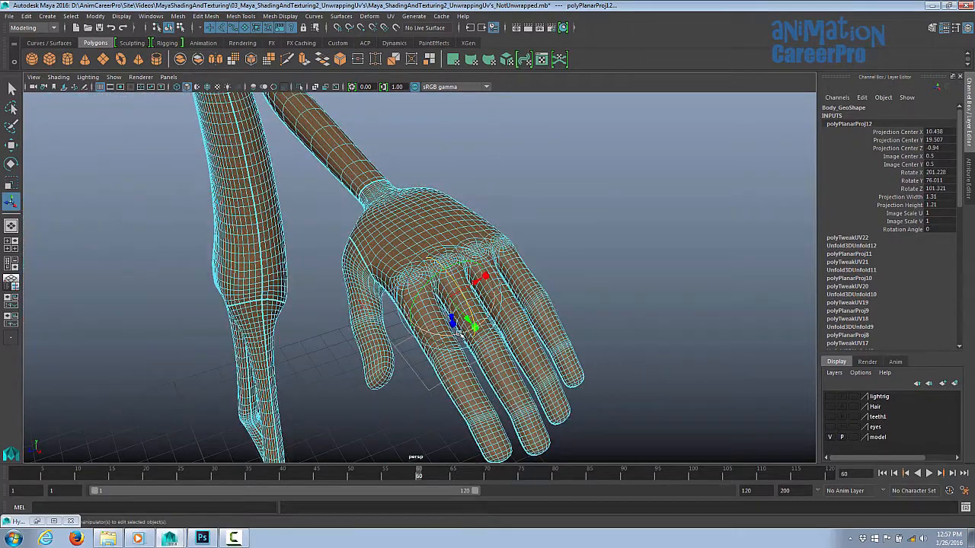
left_click_drag(648, 259, 559, 120, "alt")
left_click_drag(567, 152, 465, 245, "alt")
left_click(386, 156)
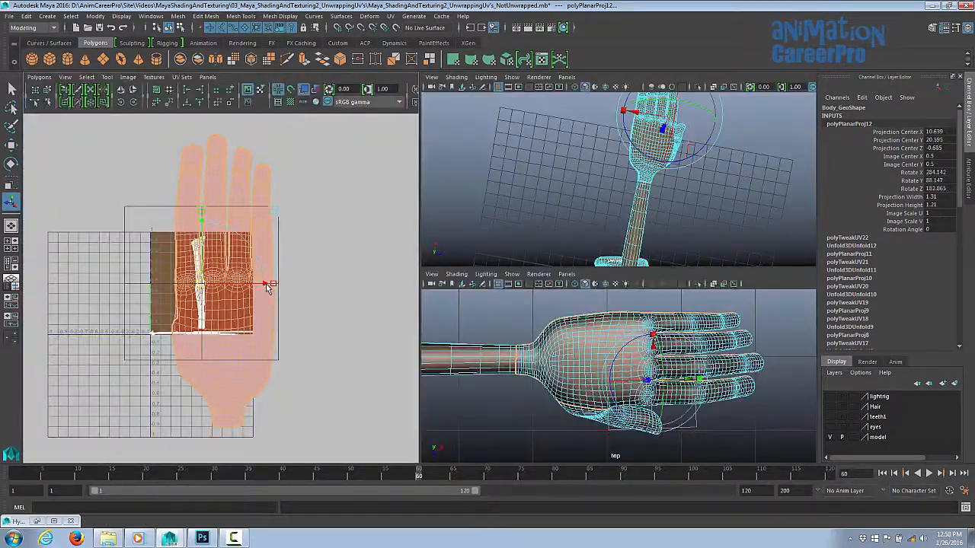
left_click_drag(268, 287, 376, 271)
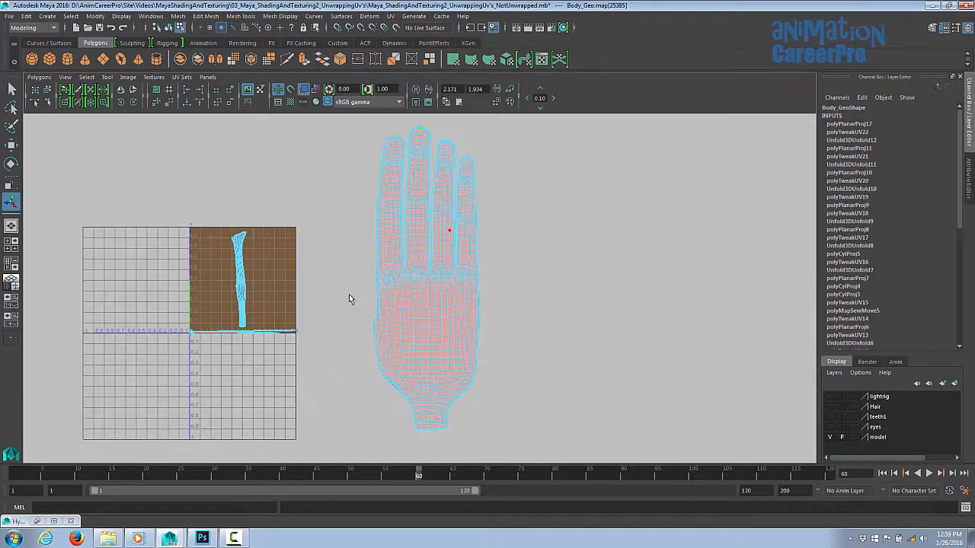
Pull the folded-over UVs outward along the index-finger side of the back-of-hand shell, starting at the notch beside the palm
middle_click_drag(388, 304, 398, 259, "alt")
right_click_drag(398, 259, 564, 278, "alt")
middle_click_drag(498, 287, 626, 333, "alt")
right_click_drag(625, 333, 868, 350, "alt")
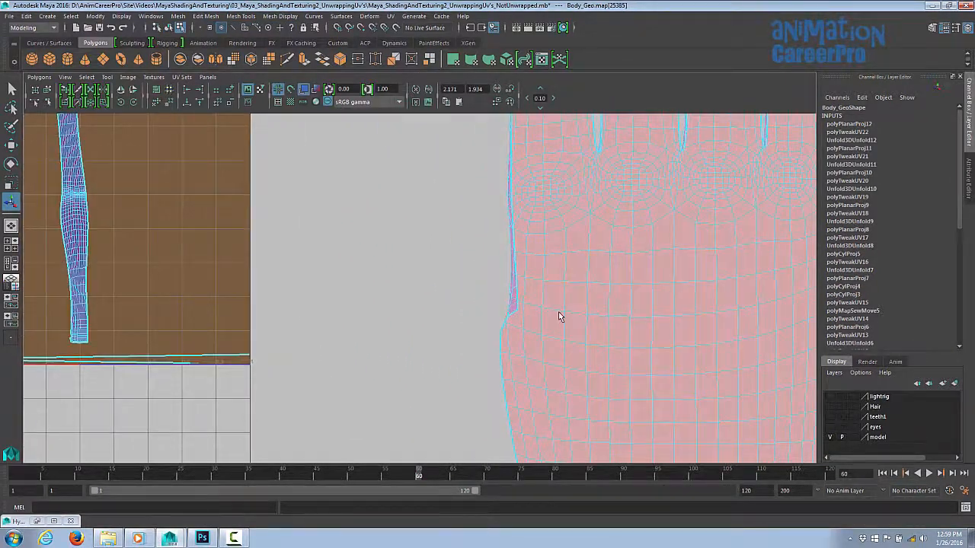
scroll(559, 316, "up", 2)
right_click_drag(489, 349, 518, 359)
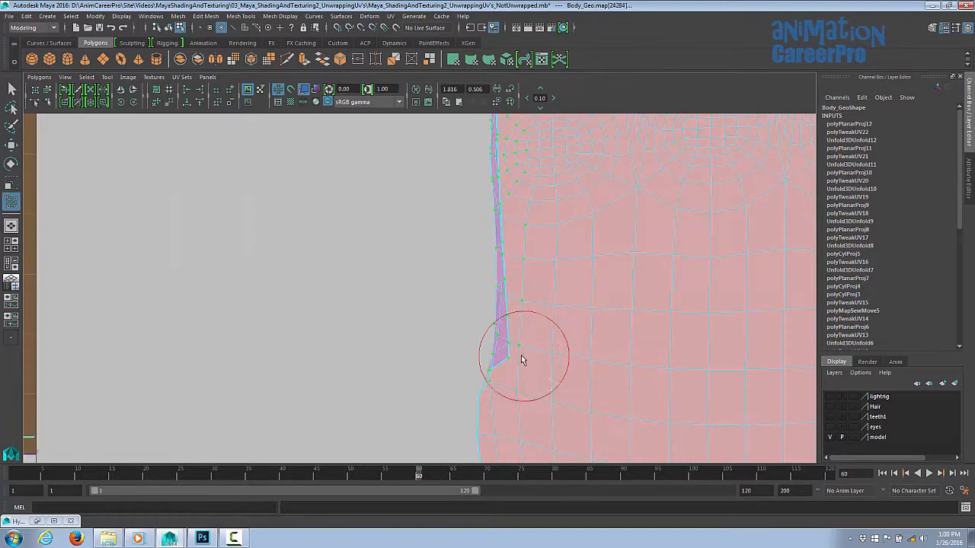
left_click_drag(578, 361, 512, 368)
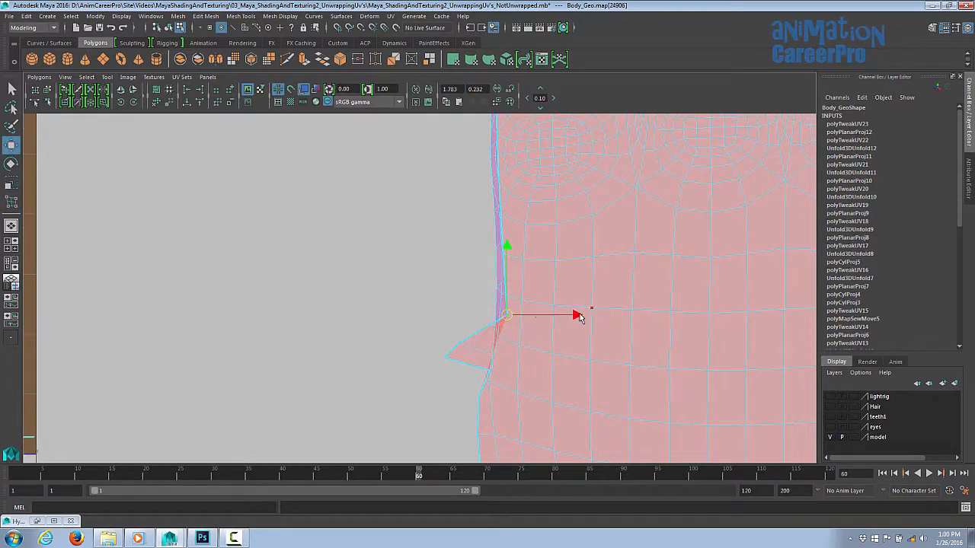
left_click_drag(581, 317, 548, 317)
left_click(505, 280)
left_click_drag(575, 280, 553, 280)
middle_click_drag(508, 235, 510, 287, "alt")
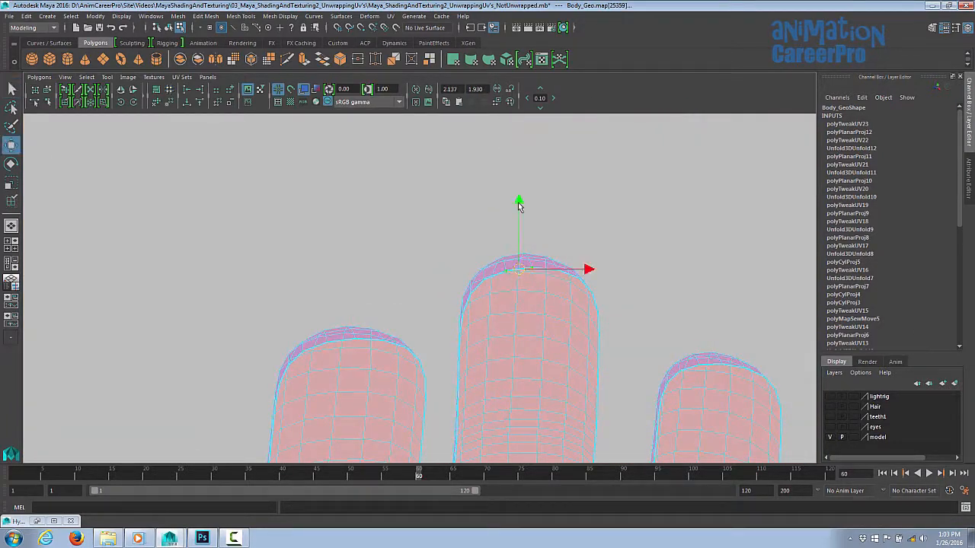
Pull the overlapping UVs at the tips of the middle and index fingers outward past the shell's folded edge
left_click_drag(519, 204, 521, 169)
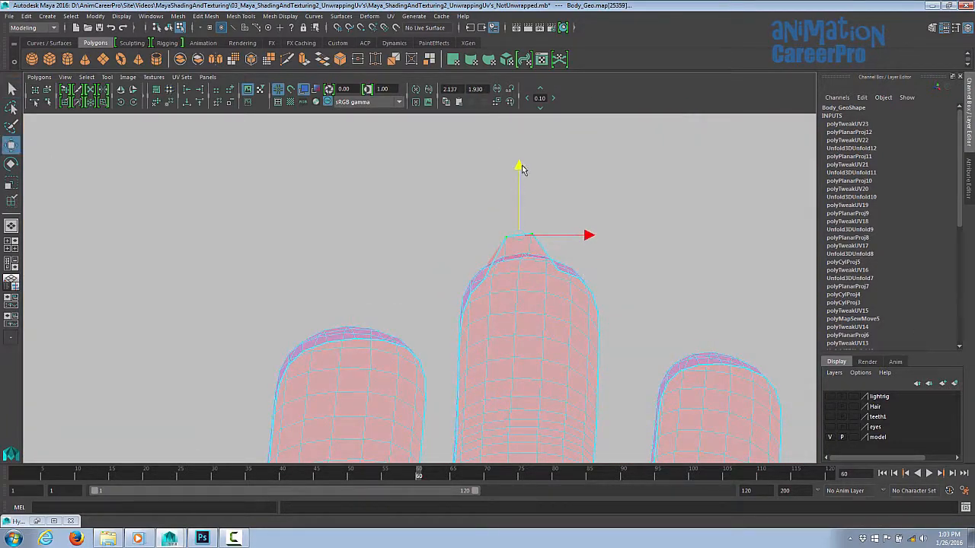
scroll(531, 261, "up", 3)
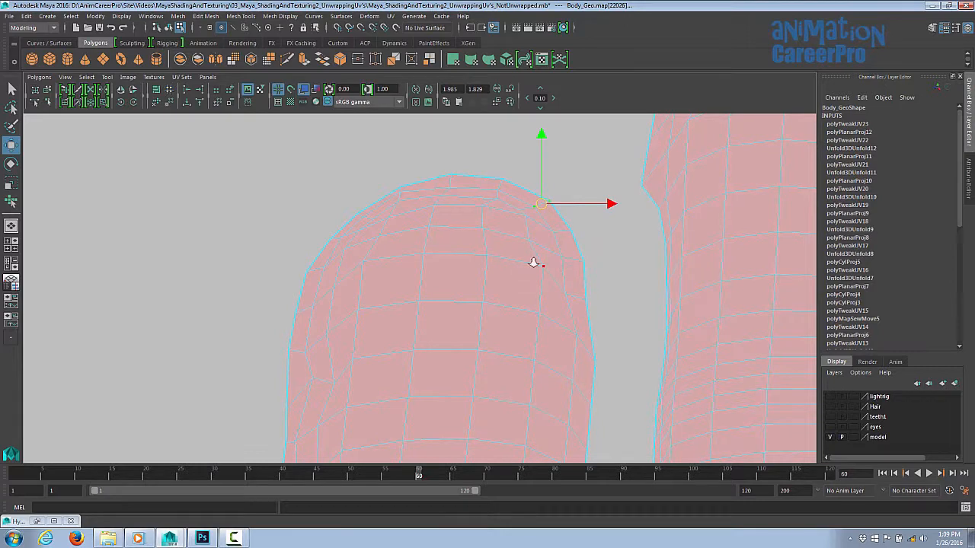
right_click_drag(533, 263, 474, 305, "alt")
middle_click_drag(374, 365, 382, 292, "alt")
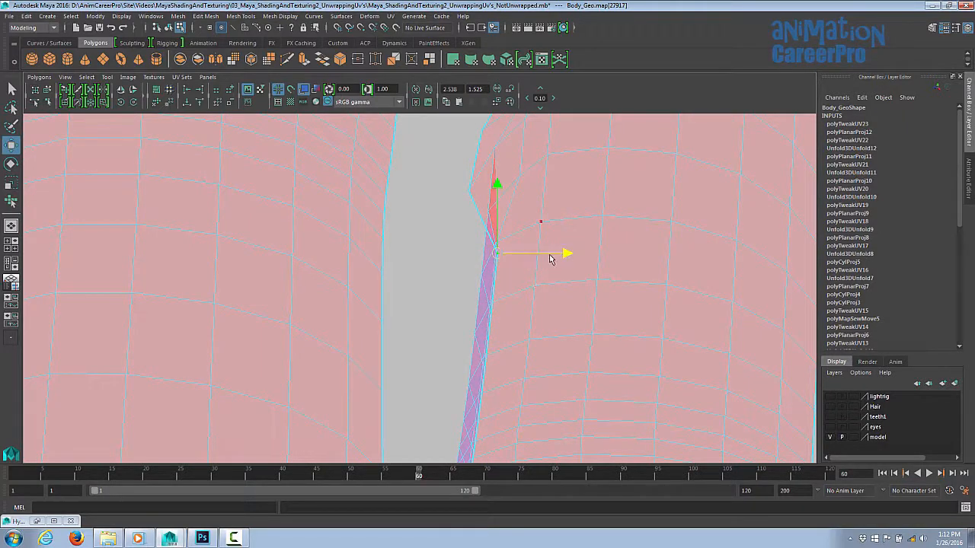
Move the folded UVs near the little finger's tip outward on the side facing the ring finger
left_click_drag(552, 259, 524, 270)
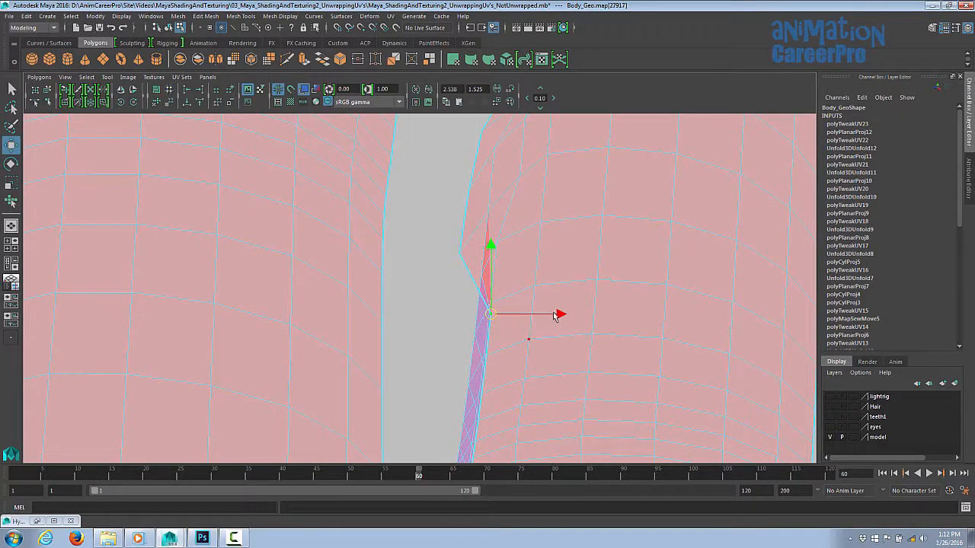
left_click_drag(534, 317, 514, 325)
middle_click_drag(515, 326, 536, 192, "alt")
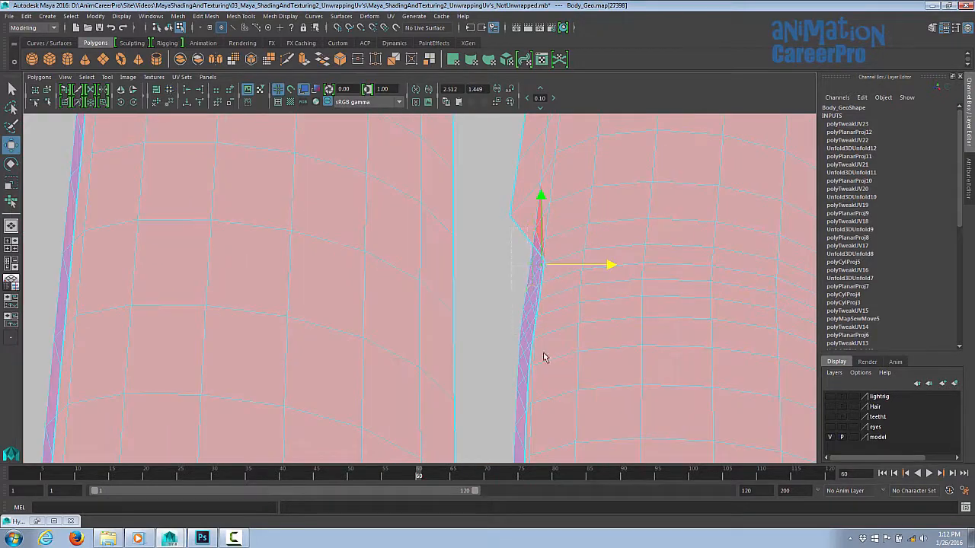
Push out the remaining folded UVs further down the little finger's inner side with the Tweak UV tool
right_click_drag(536, 338, 537, 358)
right_click_drag(533, 321, 571, 320)
left_click_drag(562, 343, 517, 250)
right_click_drag(531, 294, 535, 322, "shift")
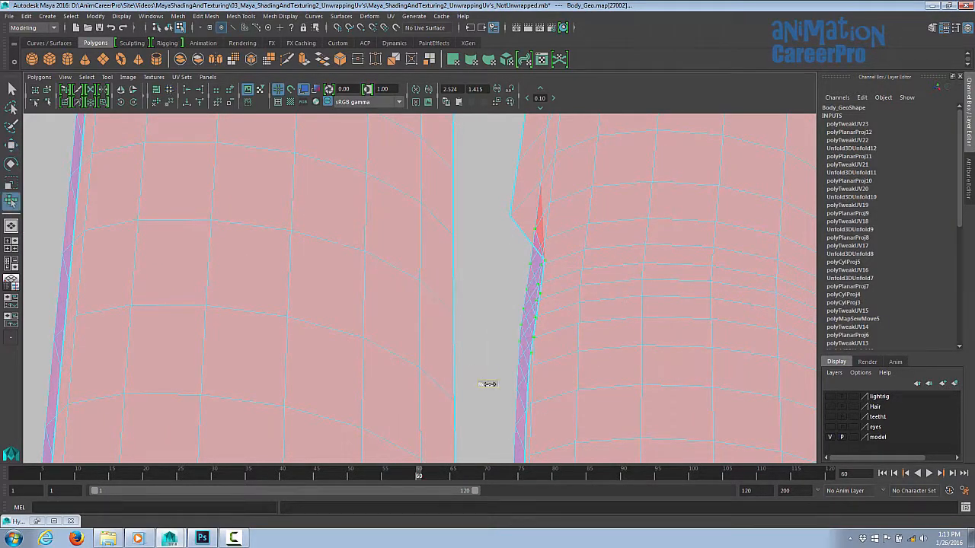
left_click_drag(486, 377, 497, 379)
middle_click_drag(499, 192, 499, 239, "alt")
left_click_drag(500, 241, 541, 286)
left_click_drag(477, 312, 485, 325)
middle_click_drag(499, 344, 515, 155, "alt")
left_click_drag(521, 163, 572, 290)
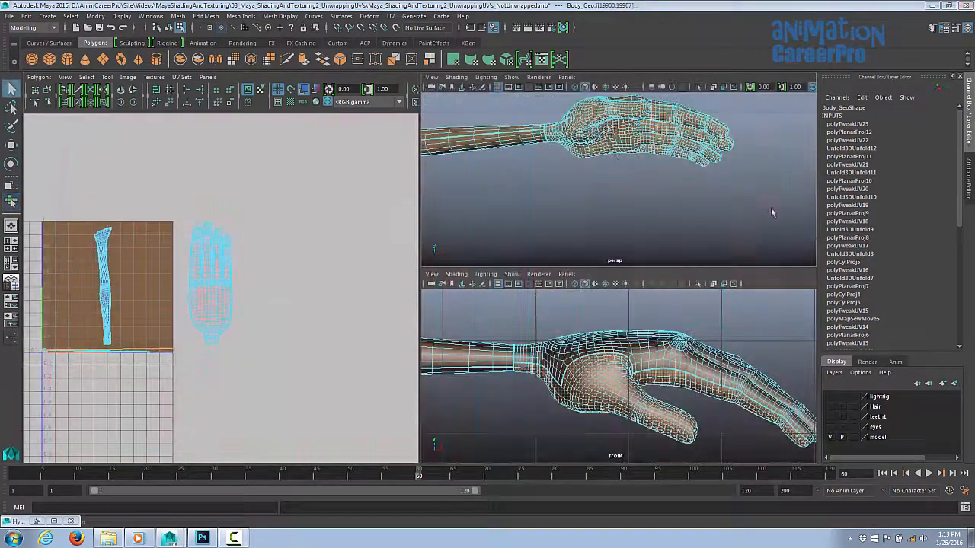
Select the palm-side faces of the hand and fingers, removing the thumb and its base from the selection
left_click_drag(771, 207, 728, 219, "alt")
right_click_drag(592, 132, 576, 114)
left_click_drag(592, 131, 683, 225, "alt")
left_click(664, 214)
middle_click_drag(677, 217, 672, 171, "alt")
left_click_drag(654, 190, 606, 194, "alt")
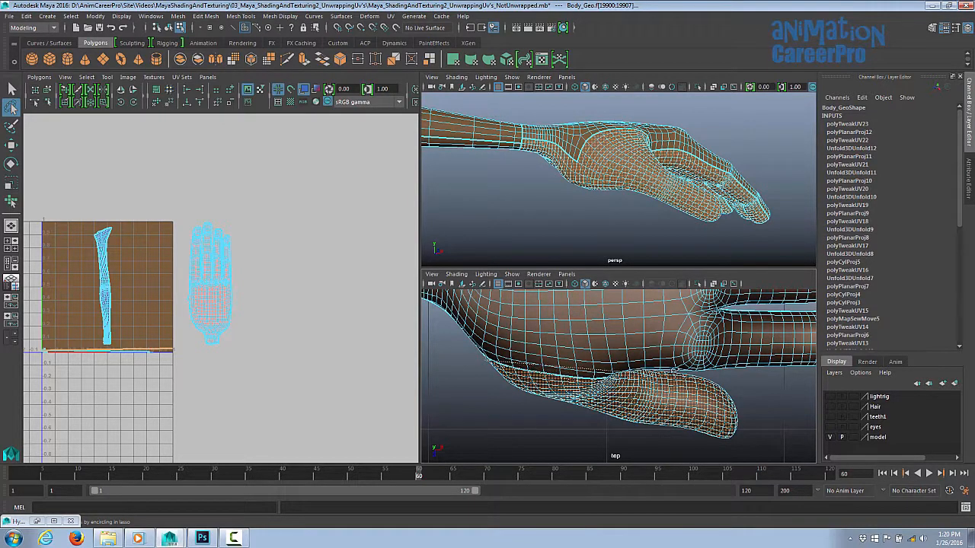
left_click_drag(497, 426, 499, 430)
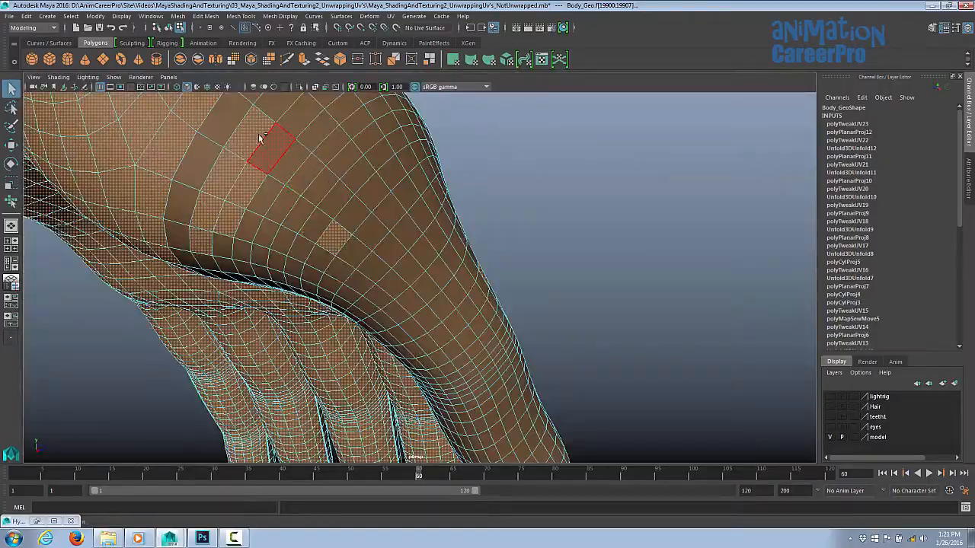
left_click_drag(259, 139, 243, 190, "ctrl")
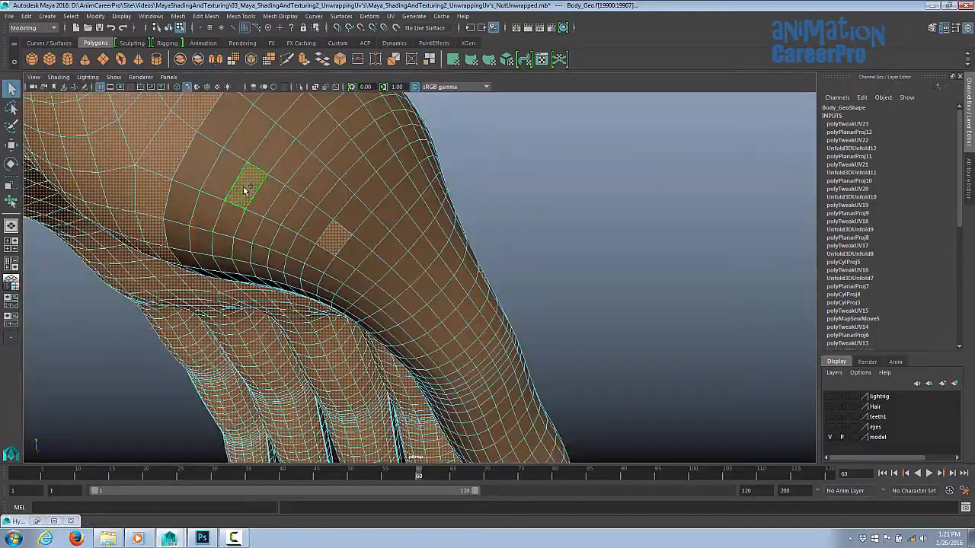
left_click(334, 238, "ctrl")
left_click_drag(339, 239, 312, 275, "alt")
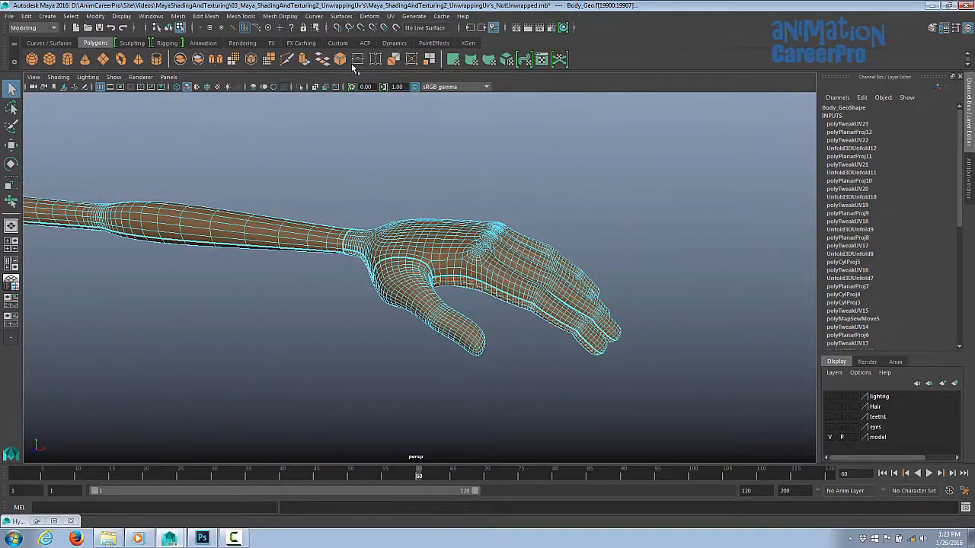
Apply a planar projection with Rotate X 90 to the palm faces and move the shell clear of the other shells
left_click(390, 16)
left_click(432, 127)
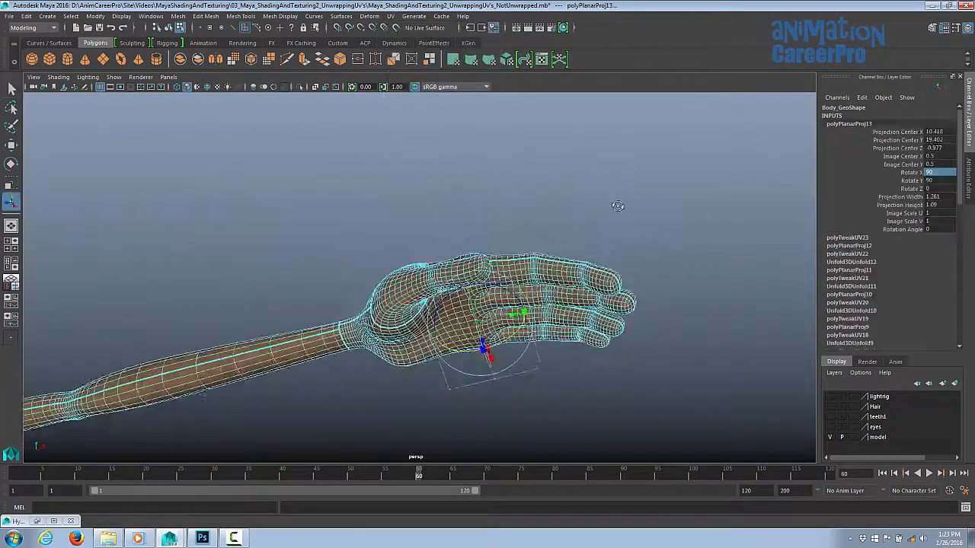
left_click_drag(616, 206, 622, 266, "alt")
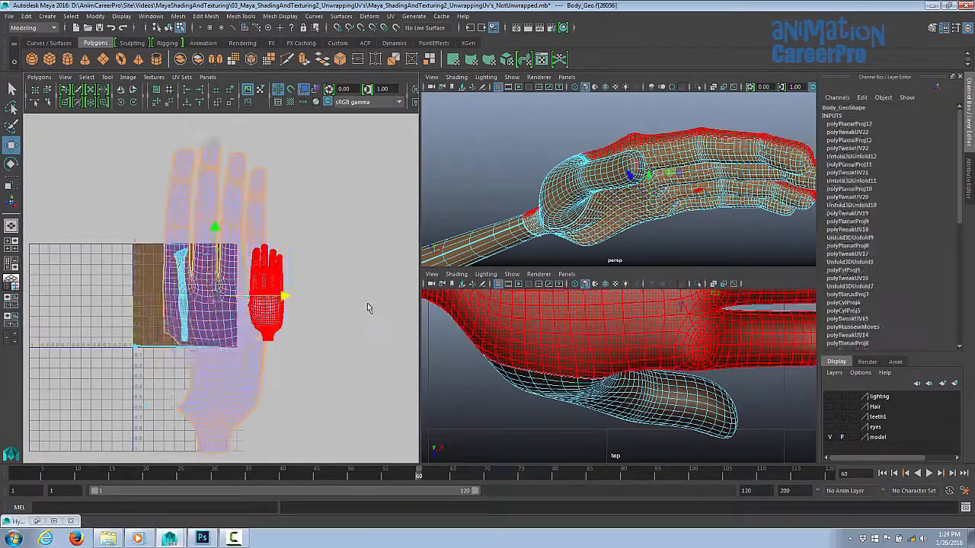
left_click_drag(305, 299, 417, 301)
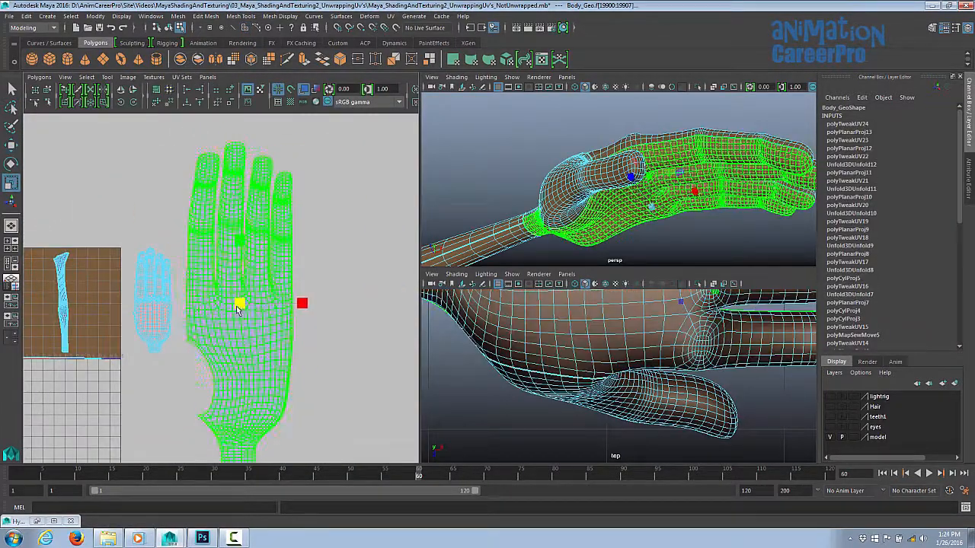
Scale and mirror the palm shell to match the back-of-hand shell, and place it between that shell and the texture square
left_click_drag(239, 304, 209, 331)
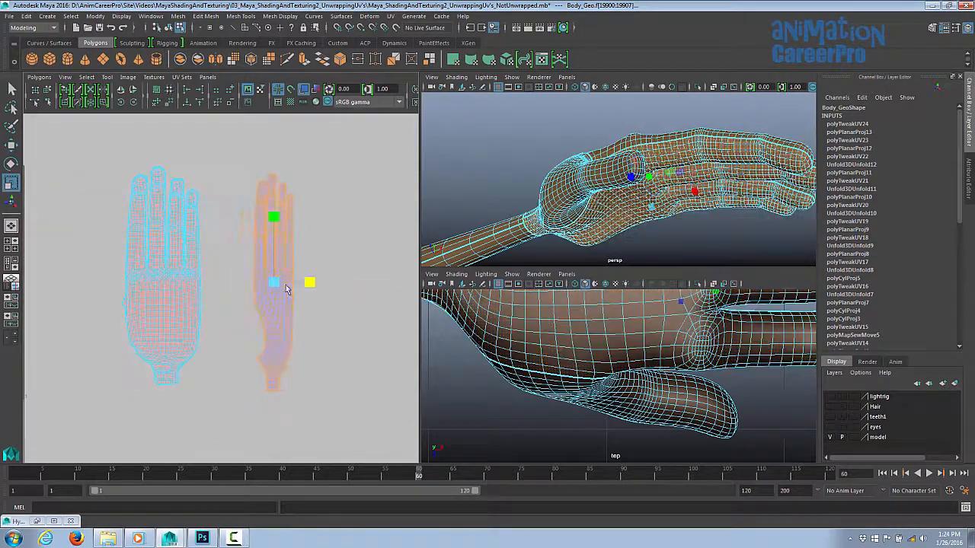
left_click_drag(310, 283, 197, 303)
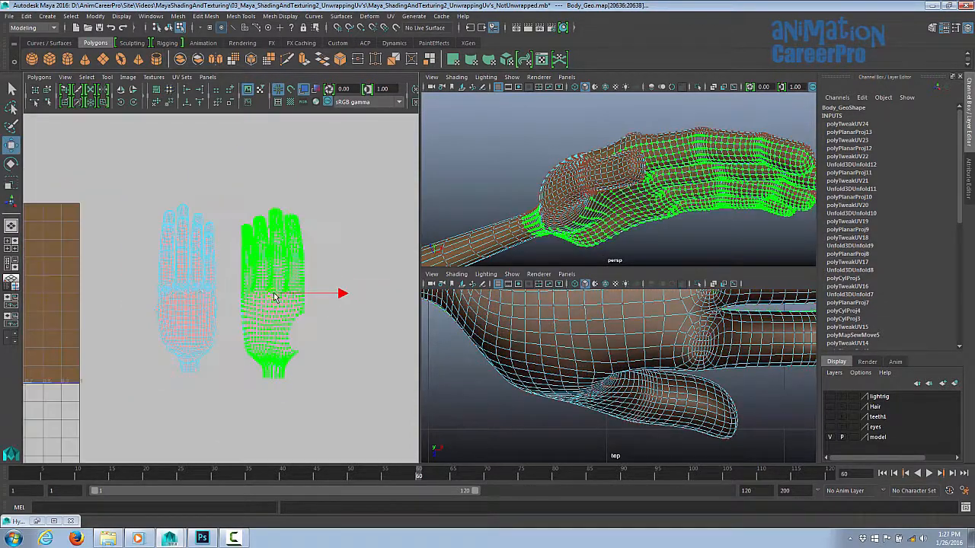
left_click_drag(272, 290, 109, 285)
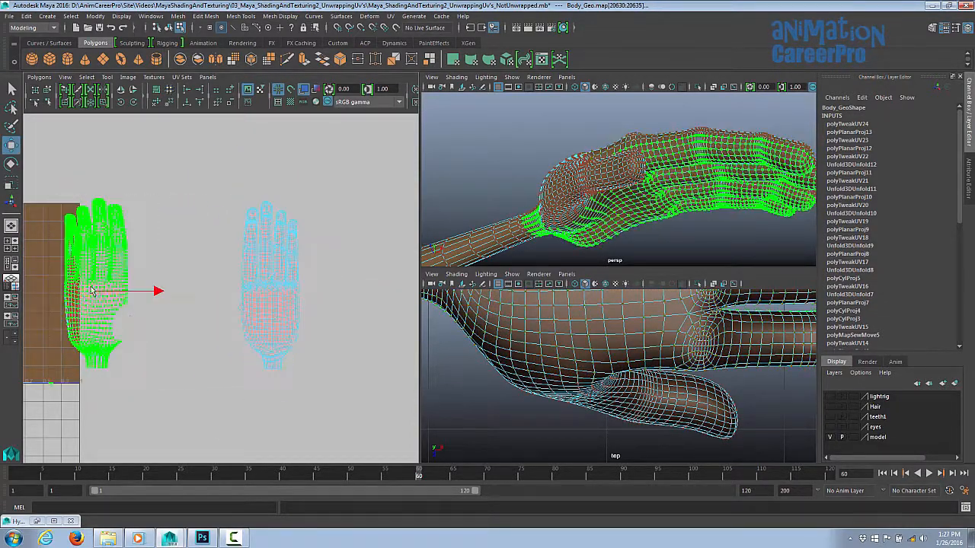
left_click_drag(98, 283, 143, 289)
Select the palm-side faces of the thumb and its base in face mode
left_click_drag(623, 202, 655, 187, "alt")
right_click(636, 172)
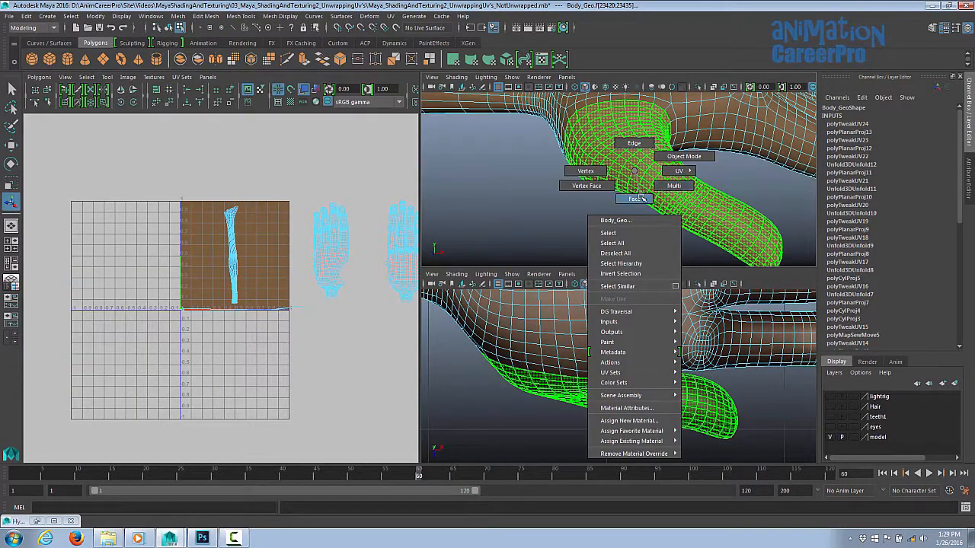
left_click(638, 198)
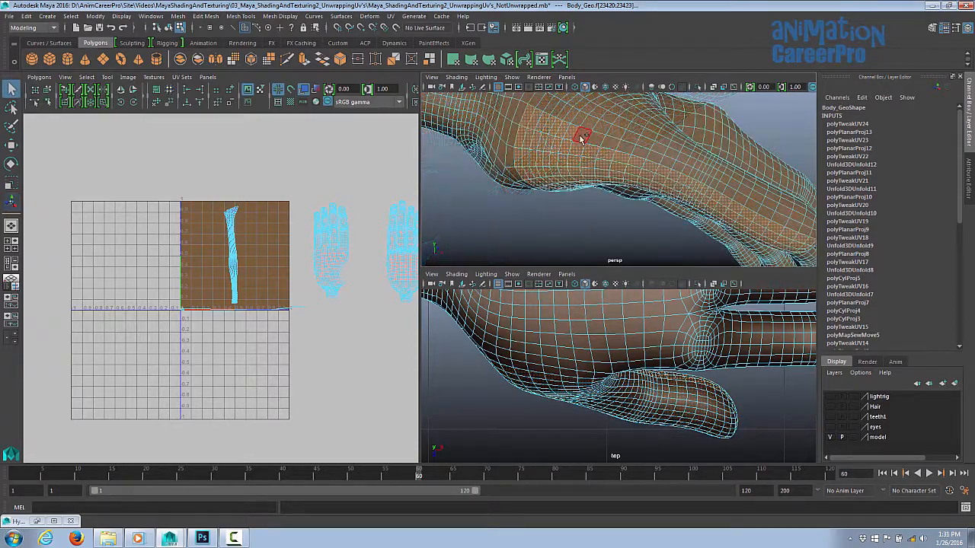
left_click(576, 152)
left_click_drag(577, 151, 491, 191, "alt")
Apply a planar projection to the palm-side thumb faces and rotate the projection until it faces the thumb squarely
left_click(390, 16)
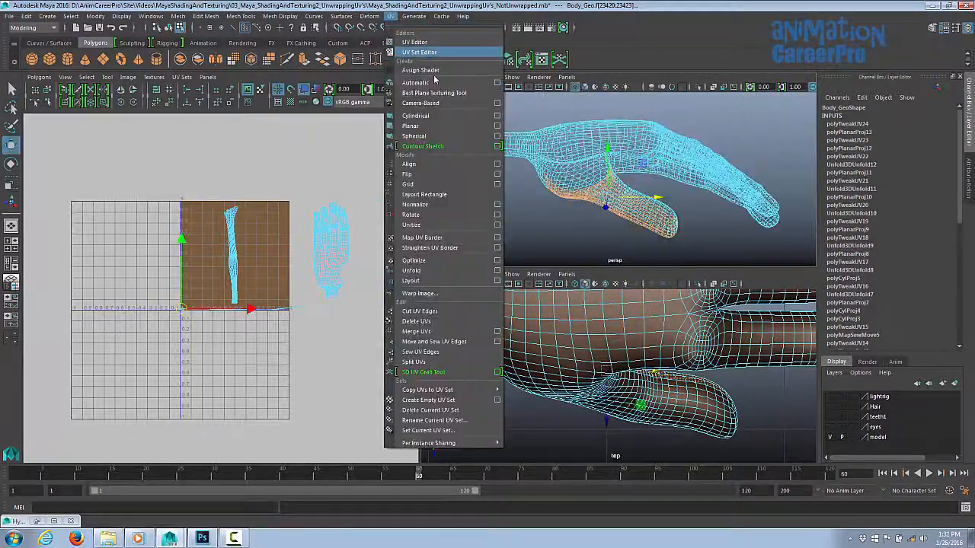
left_click(445, 133)
left_click(581, 192)
left_click_drag(657, 252, 757, 169)
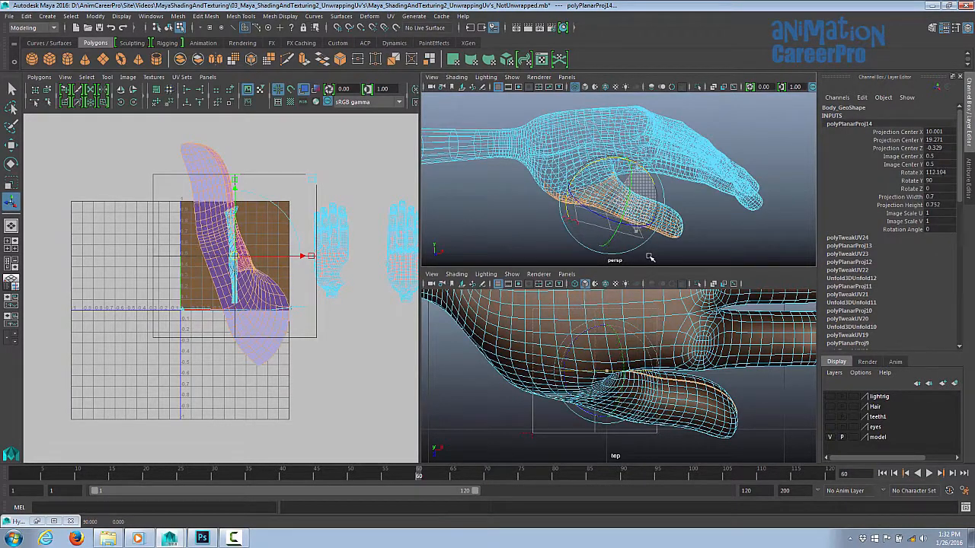
key("5")
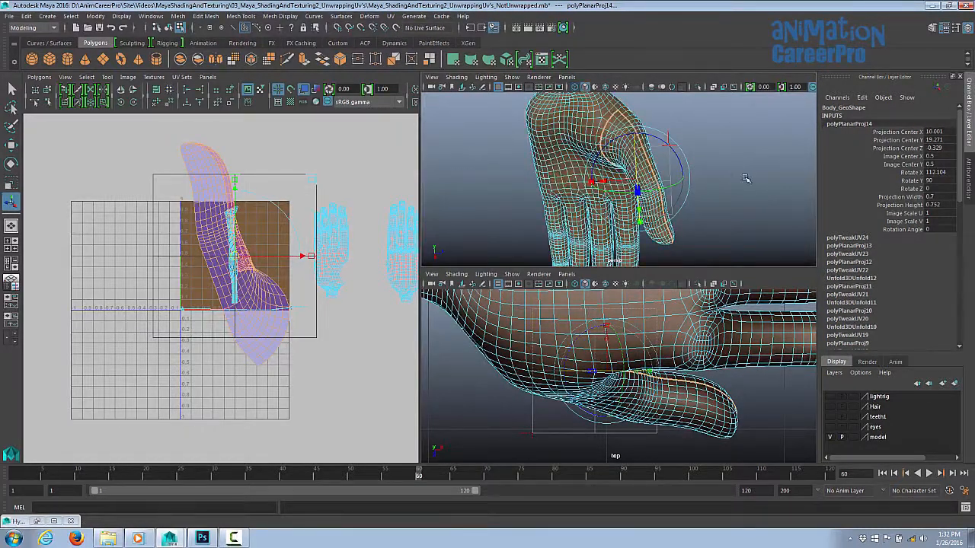
mouse_move(672, 202)
left_mouse_down()
mouse_move(648, 209)
mouse_move(678, 187)
mouse_move(644, 209)
left_mouse_up()
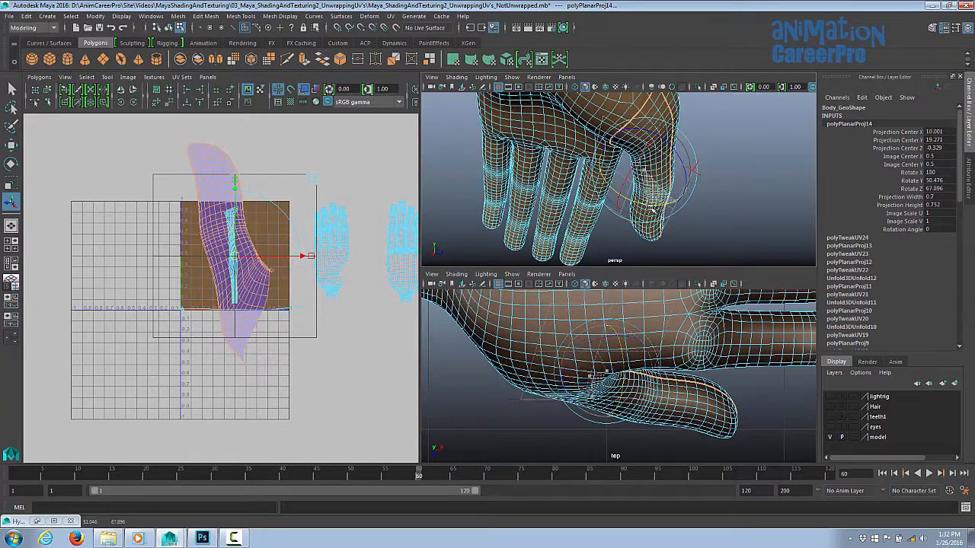
left_click_drag(588, 221, 560, 202, "alt")
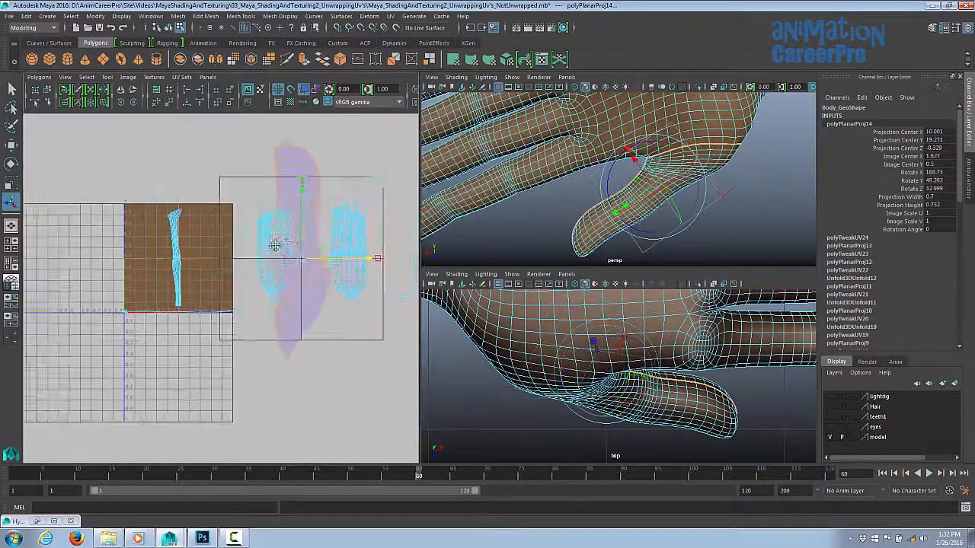
Scale down and mirror the palm-side thumb shell to match the hand shells, and place it between the palm and back-of-hand shells
middle_click_drag(275, 245, 263, 251, "alt")
key("r")
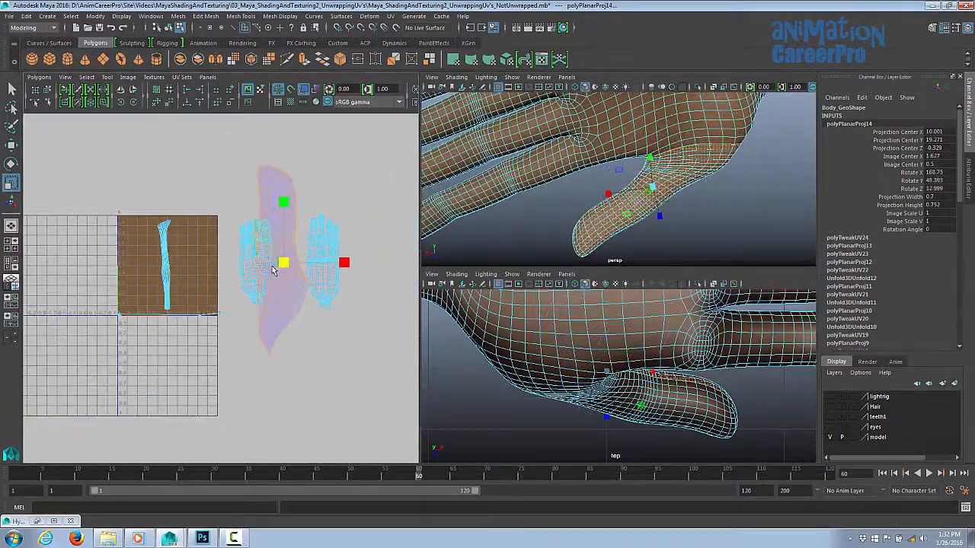
left_click_drag(282, 261, 231, 297)
right_click_drag(237, 294, 381, 256, "alt")
middle_click_drag(361, 250, 271, 268, "alt")
right_click_drag(271, 268, 307, 252, "alt")
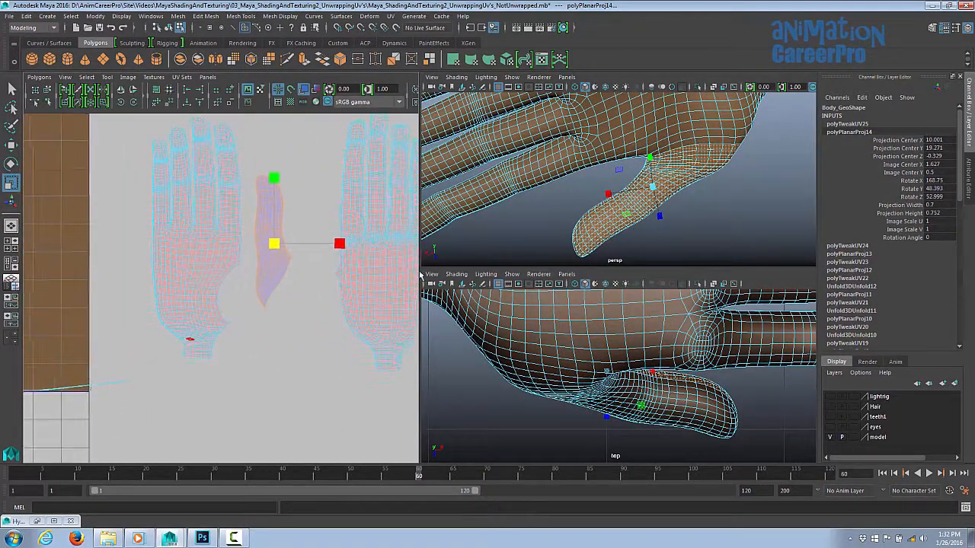
middle_click_drag(308, 253, 281, 259, "alt")
left_click_drag(312, 251, 175, 263)
key("w")
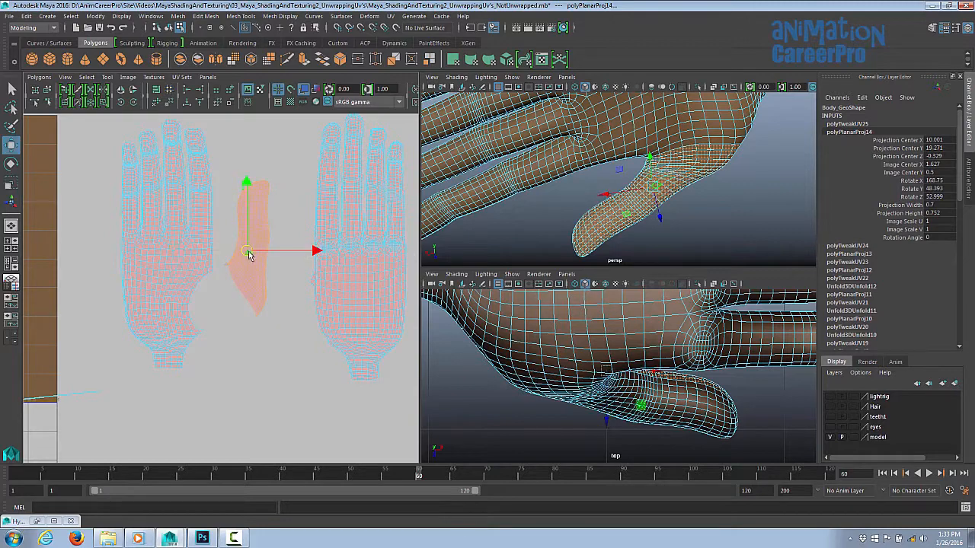
Select the remaining unprojected faces on the back side of the thumb and its base
right_click_drag(312, 251, 286, 243)
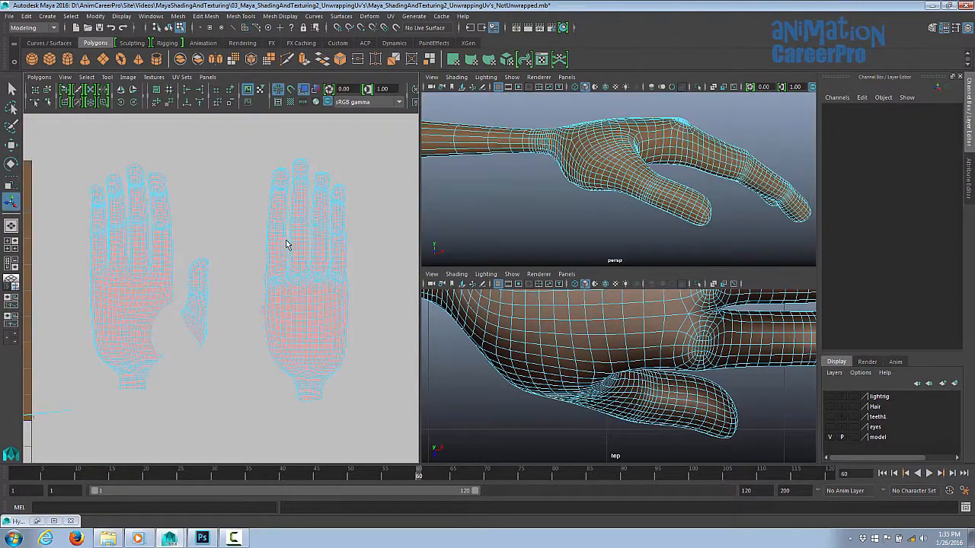
left_click(285, 244)
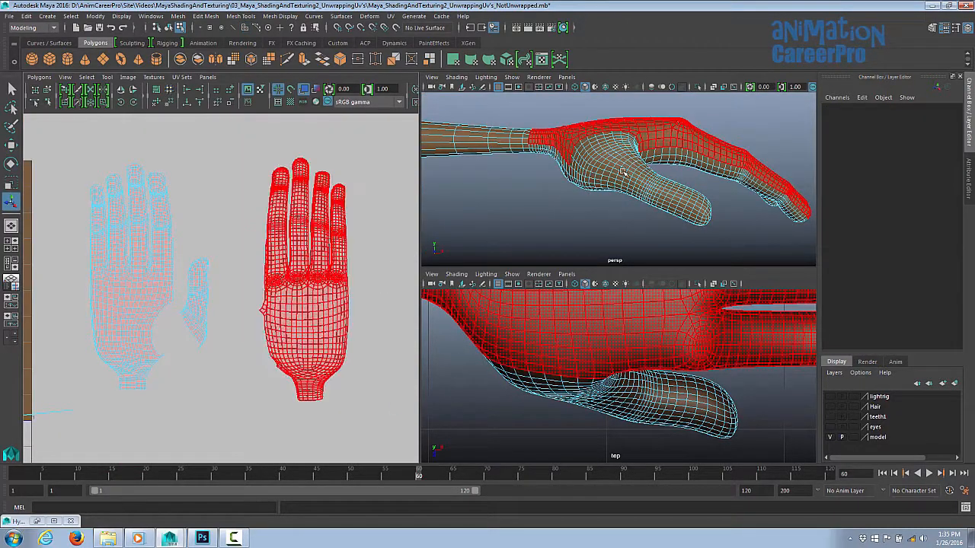
mouse_move(585, 172)
left_mouse_down("alt")
mouse_move(608, 185)
mouse_move(594, 160)
left_mouse_up("alt")
left_click(623, 156)
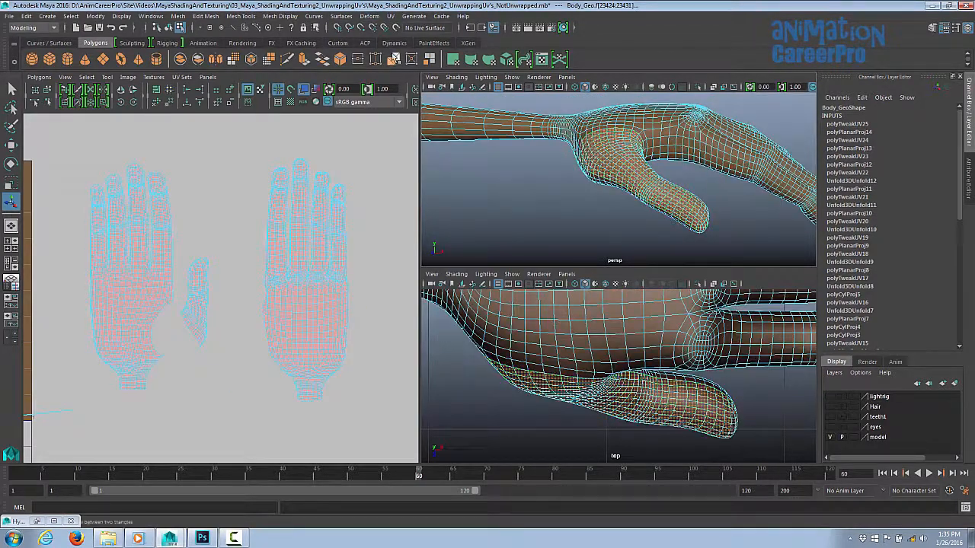
Apply a planar projection to the back-side thumb faces and rotate the projection to line up with the thumb
left_click(390, 16)
left_click(425, 128)
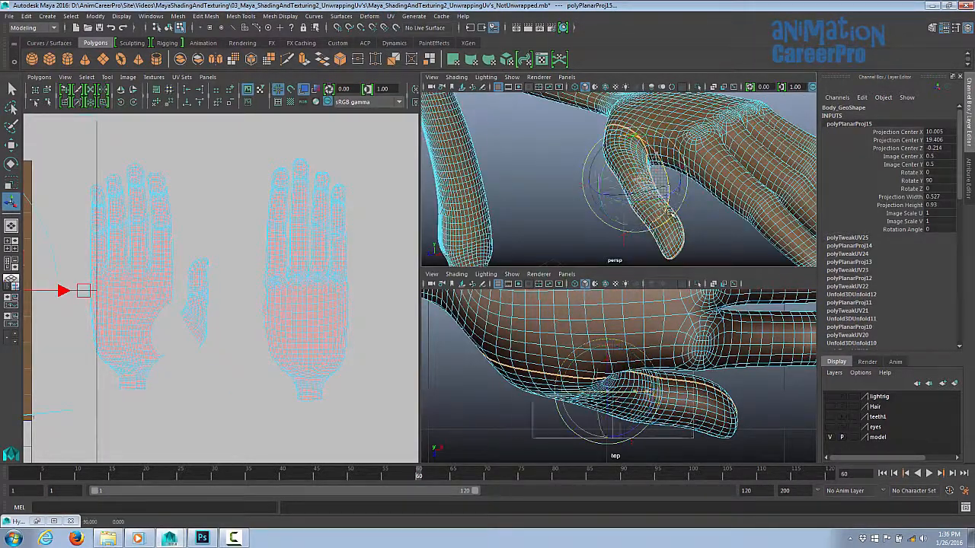
key("a")
left_click_drag(631, 230, 583, 194)
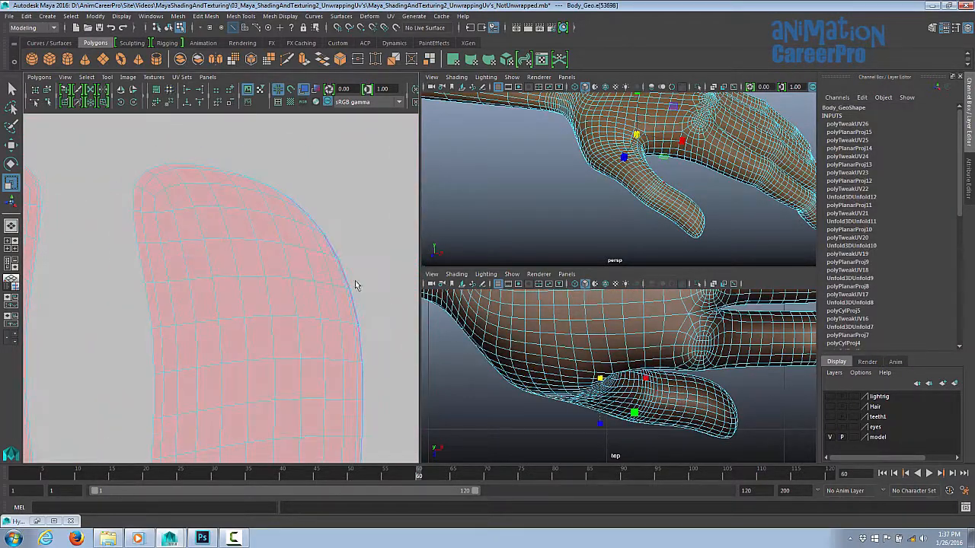
Relax the overlapping border UVs at the tip of the back-side thumb shell with the Smooth UV tool
right_click_drag(315, 226, 361, 227)
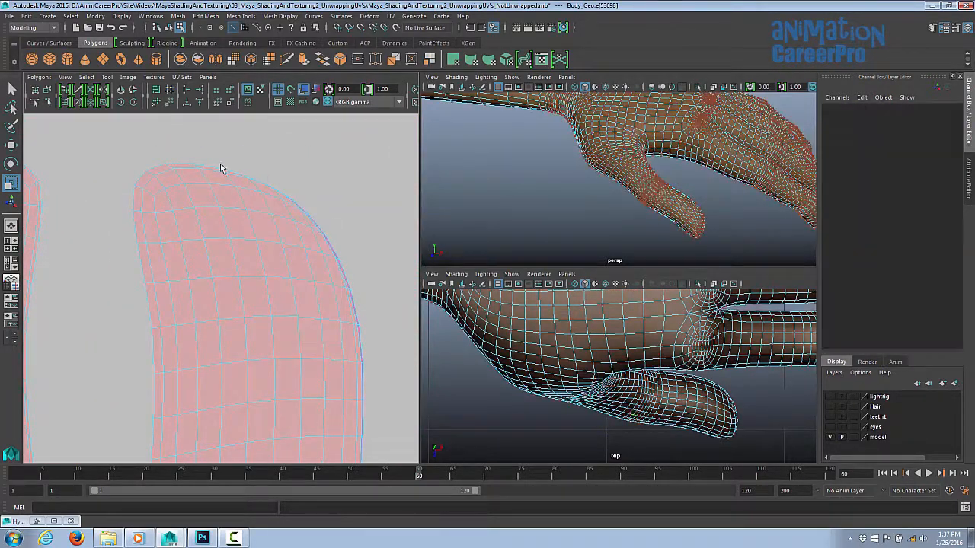
key("y")
left_click_drag(333, 300, 332, 304)
right_click_drag(315, 257, 242, 325, "shift")
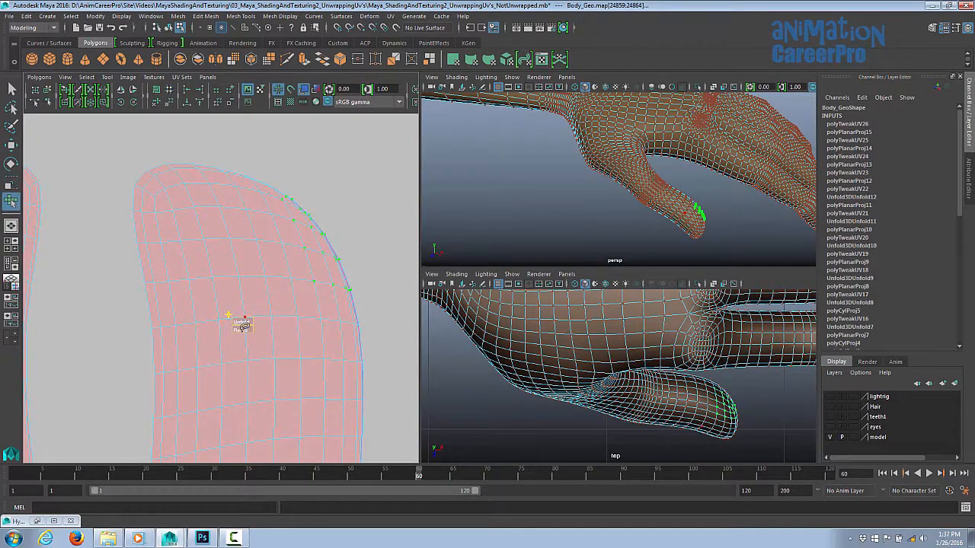
left_click_drag(292, 209, 294, 213)
middle_click_drag(356, 325, 288, 222, "alt")
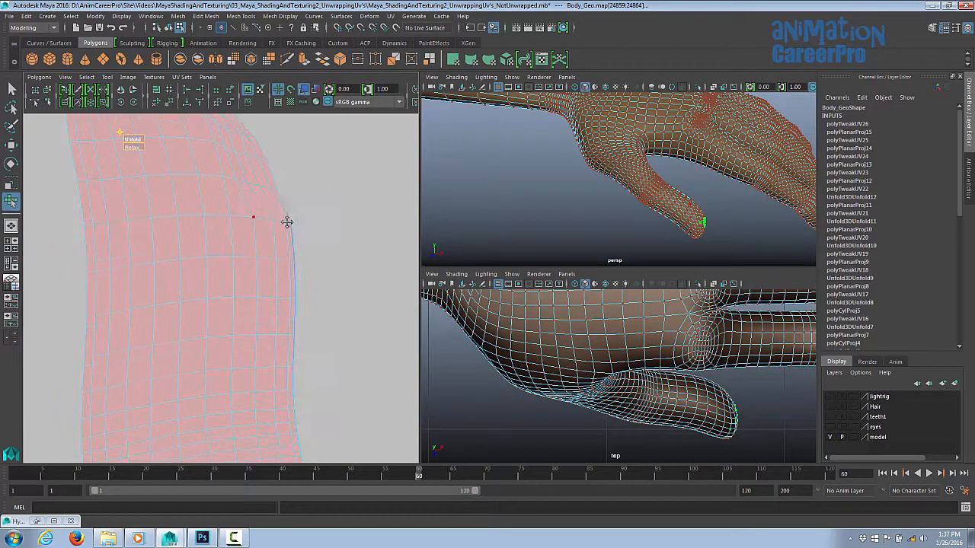
Relax the compressed UVs along the inner border of the palm-side thumb shell, just above its folded flap
left_click_drag(201, 284, 274, 249)
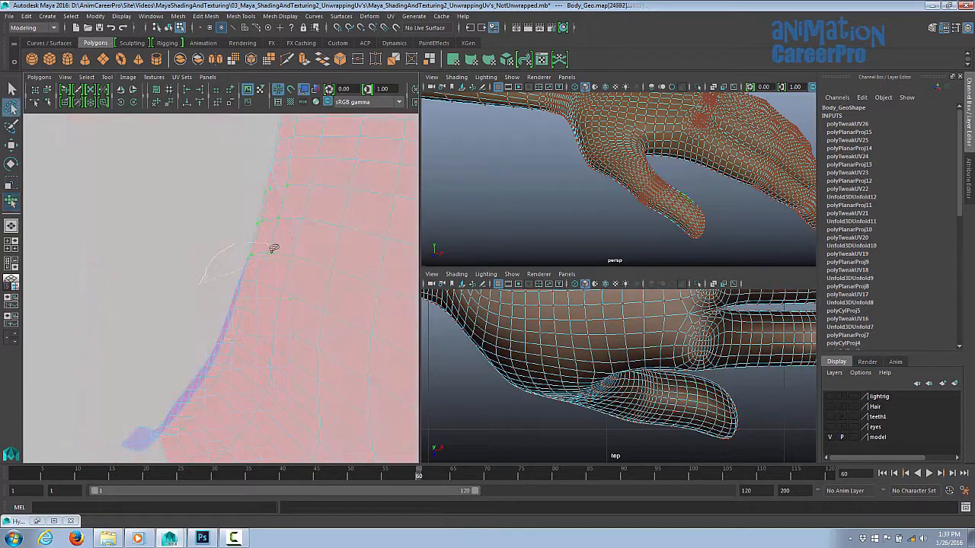
left_click_drag(232, 335, 227, 323)
right_click_drag(227, 323, 226, 351, "shift")
left_click_drag(166, 385, 170, 384)
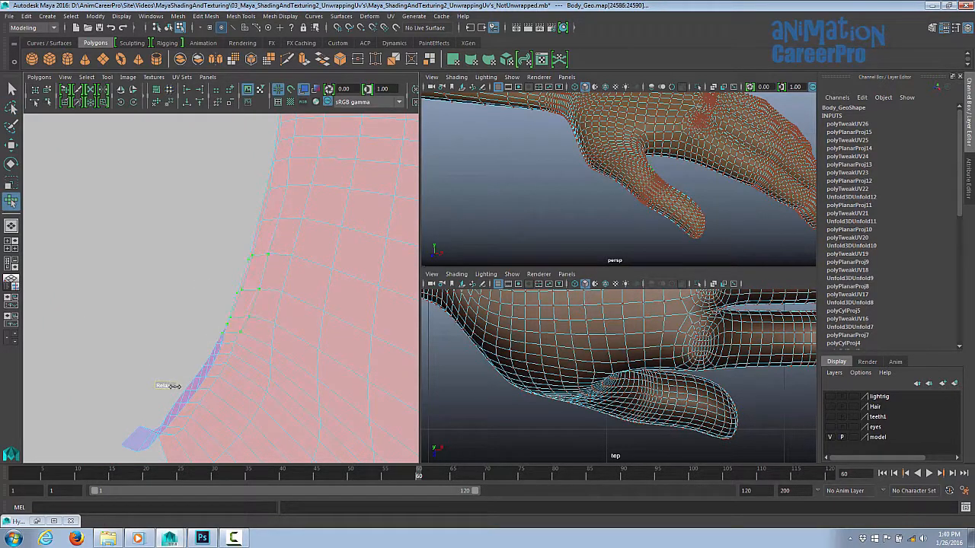
Select the flipped UVs of the folded flap at the palm-side thumb shell's base and relax them flat
middle_click_drag(266, 348, 262, 276, "alt")
scroll(262, 275, "up", 1)
left_click(12, 108)
left_click_drag(96, 422, 167, 271)
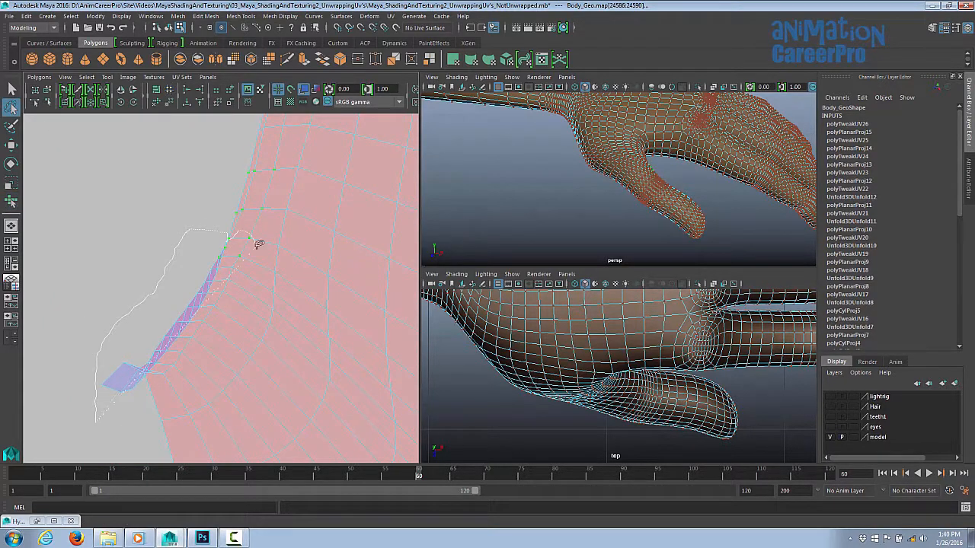
left_click_drag(259, 245, 152, 389)
right_click_drag(140, 365, 139, 396, "shift")
key("w")
Select the border edges shared by the palm and palm-side thumb shells, and join them with Move and Sew
scroll(274, 267, "down", 8)
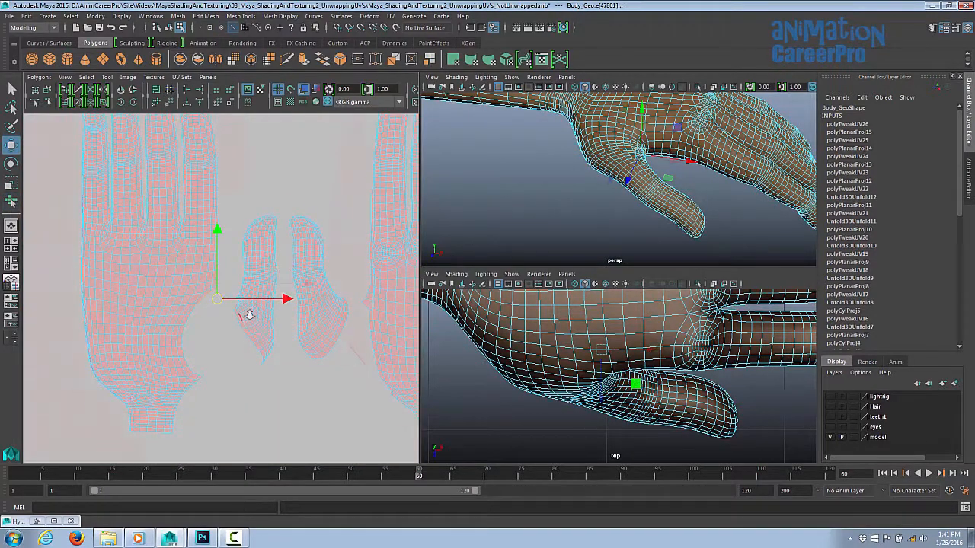
scroll(249, 315, "up", 8)
left_click(163, 302, "shift")
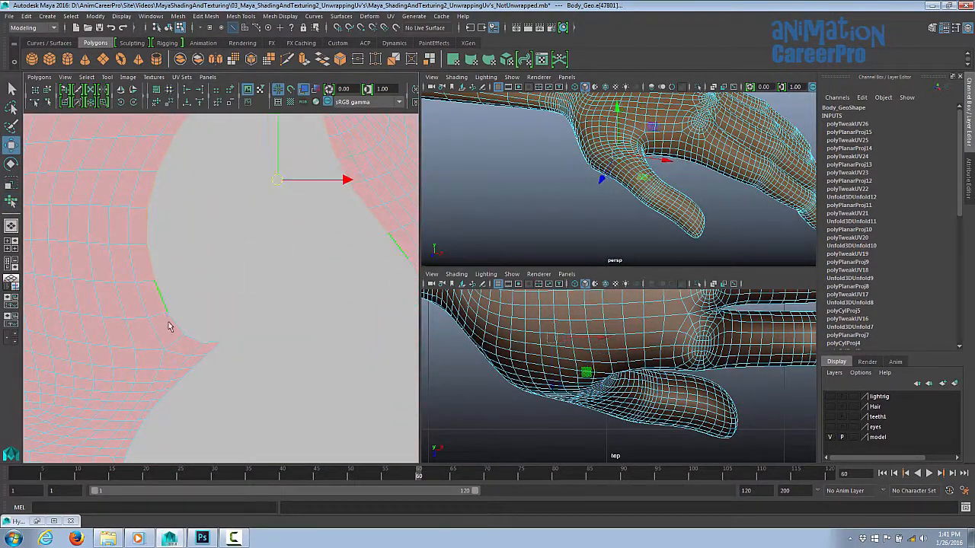
left_click(191, 340, "shift")
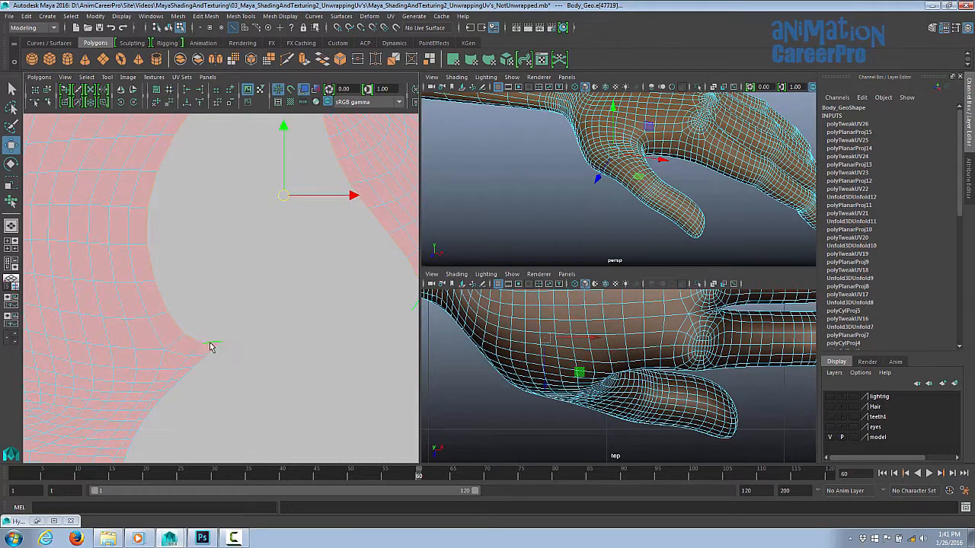
right_click_drag(174, 272, 173, 247, "shift")
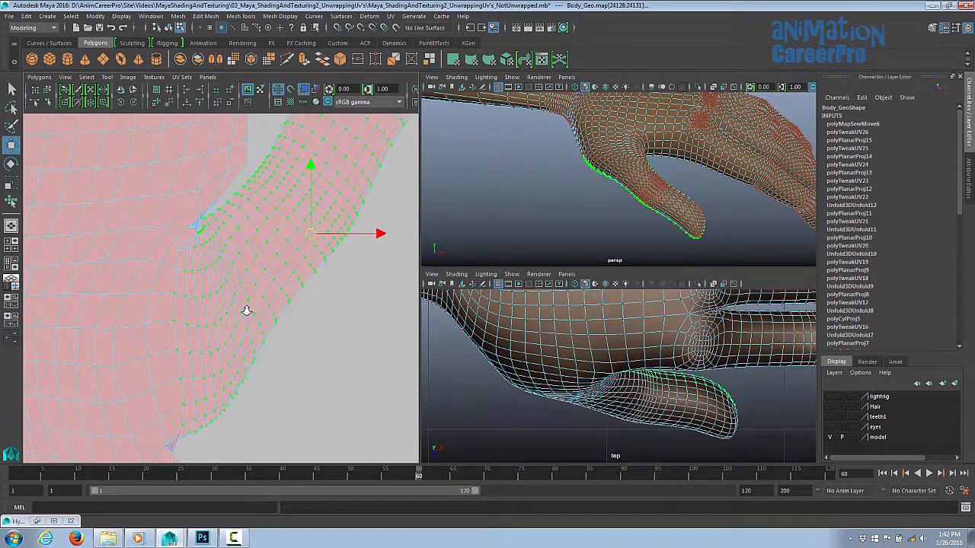
Move the sewn thumb's UVs horizontally away from the palm to open up the overlap at the joint
middle_click_drag(236, 309, 223, 204, "alt")
right_click_drag(223, 204, 197, 212, "alt")
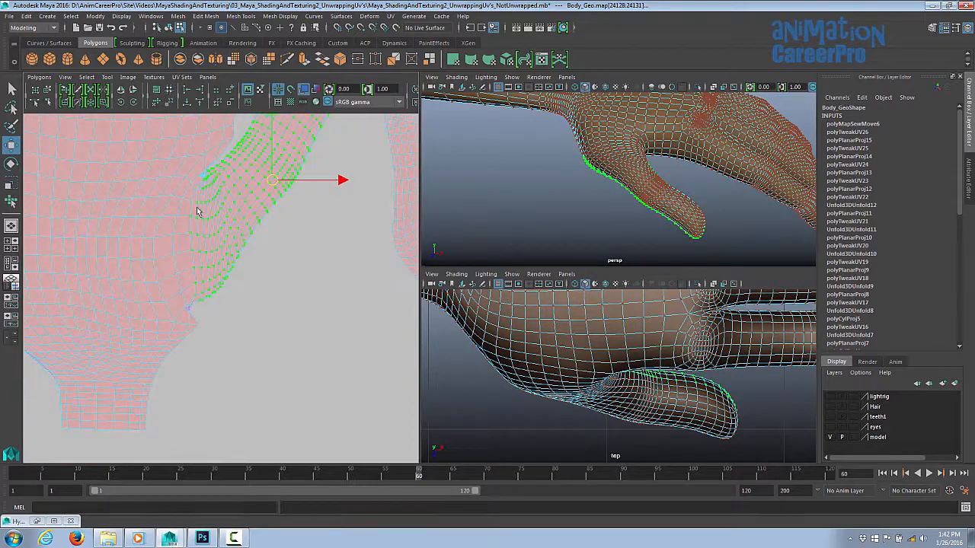
middle_click_drag(198, 212, 147, 298, "alt")
left_click_drag(294, 269, 314, 269)
right_click_drag(314, 269, 348, 266, "alt")
Select the folded UVs in the web between thumb and palm and relax them into a clean curve
middle_click_drag(88, 212, 147, 254, "alt")
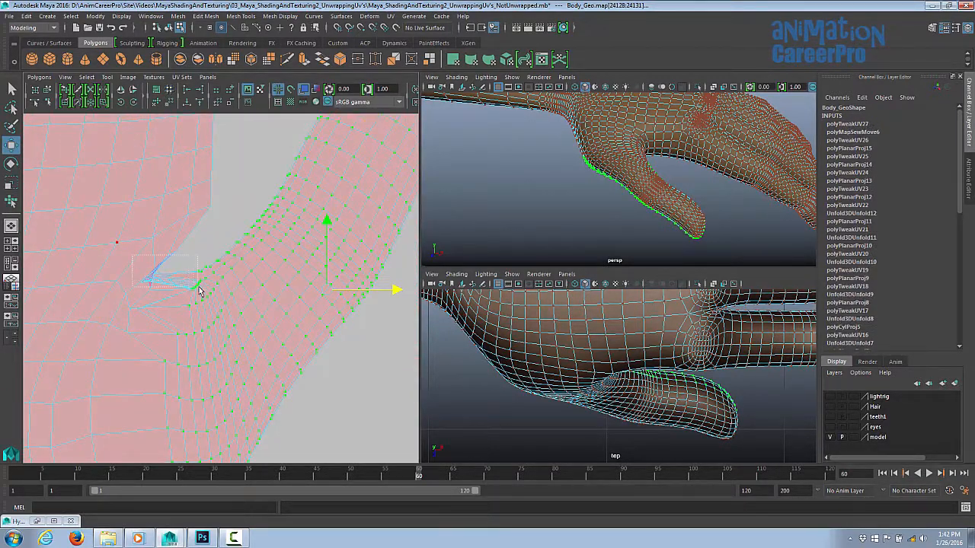
left_click_drag(209, 291, 210, 291)
right_click_drag(158, 285, 117, 332, "shift")
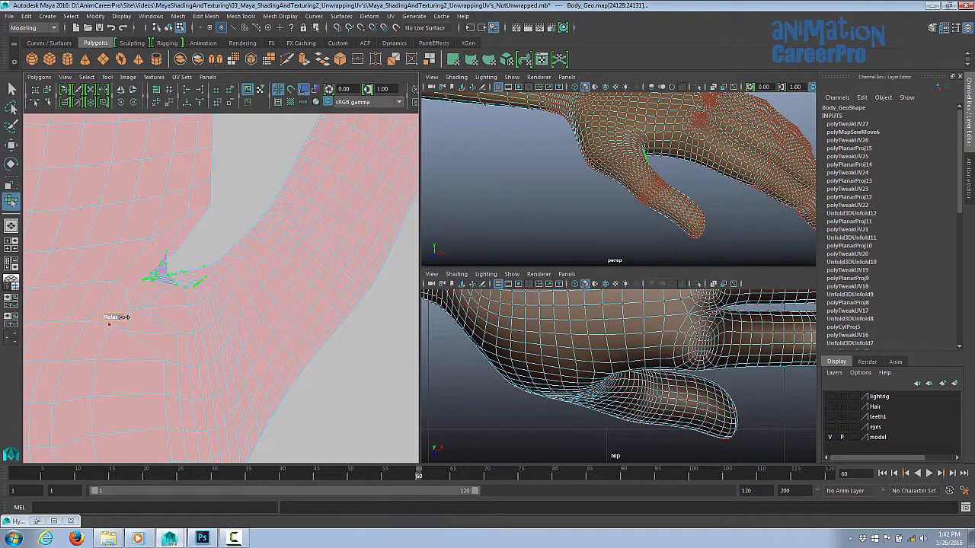
left_click_drag(123, 317, 161, 314)
right_click_drag(214, 290, 232, 290, "alt")
middle_click_drag(176, 227, 172, 278, "alt")
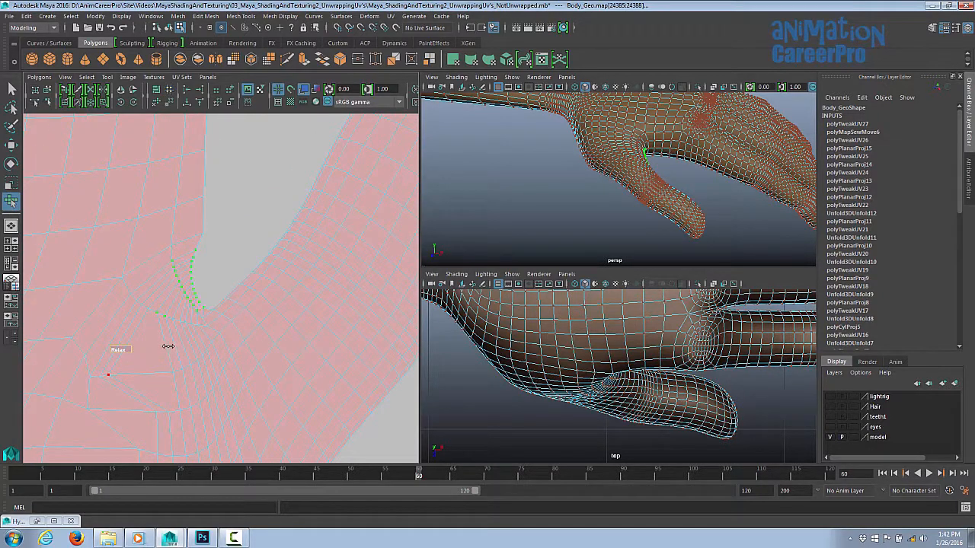
Relax the uneven UVs across the lower palm and the folded UVs along its border toward the wrist
middle_click_drag(202, 340, 266, 270, "alt")
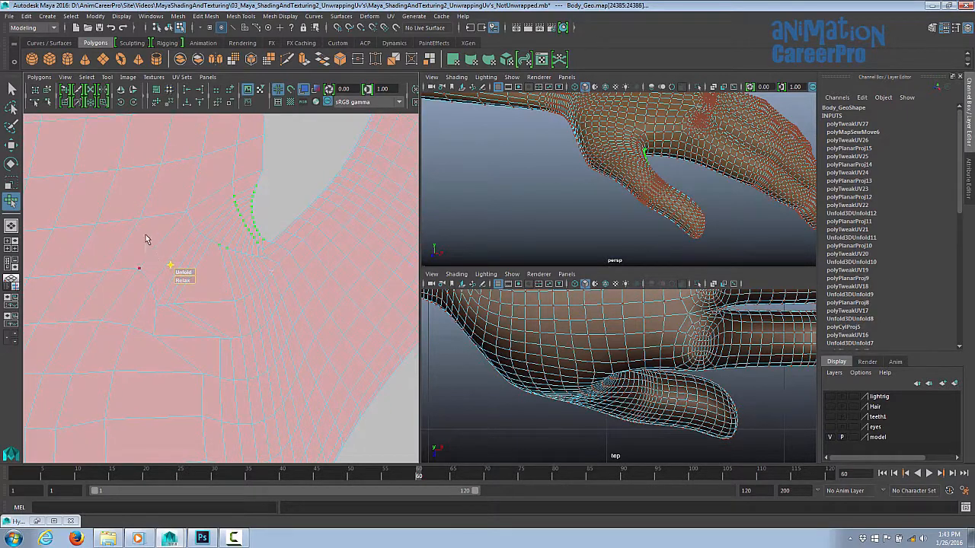
left_click(258, 373, "shift")
right_click_drag(256, 372, 130, 379, "alt")
middle_click_drag(129, 380, 162, 304, "alt")
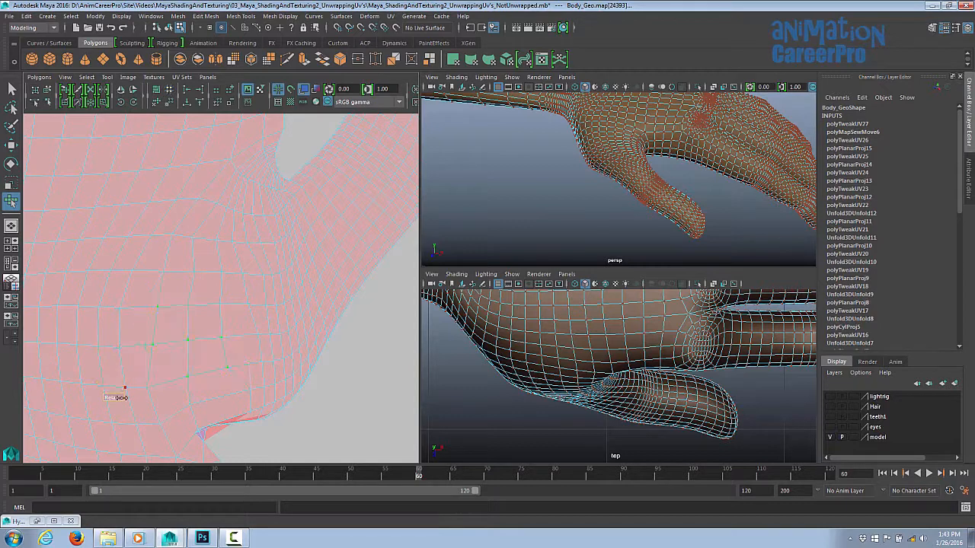
middle_click_drag(122, 398, 124, 315, "alt")
left_click_drag(187, 317, 270, 359)
left_click_drag(168, 383, 175, 419)
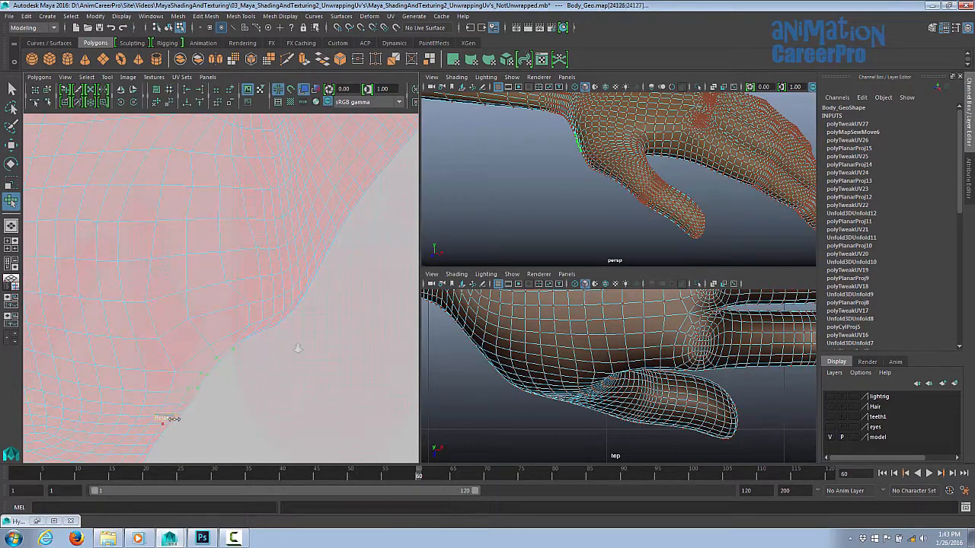
Select the matching border edges between the back of the hand and its thumb shell, following the thumb's edge toward the wrist
right_click_drag(313, 341, 407, 329, "alt")
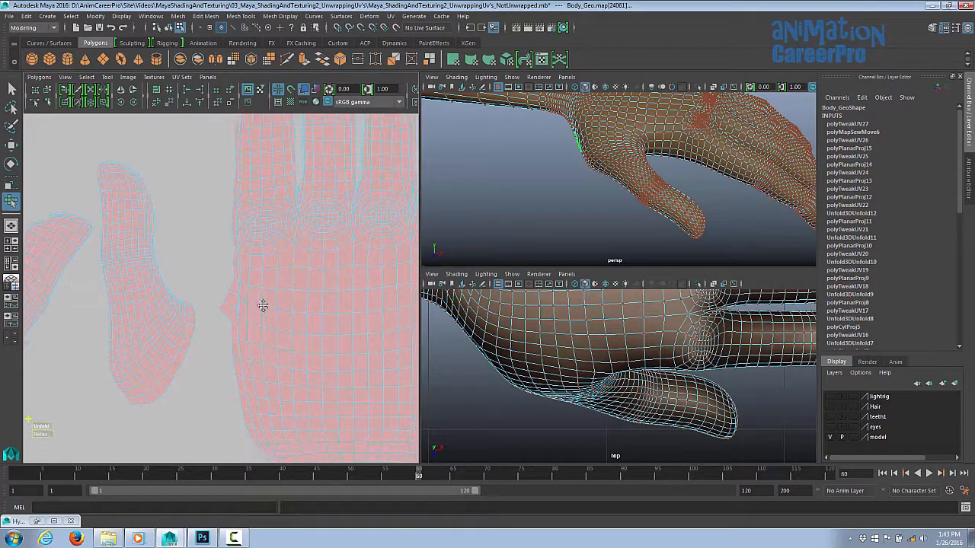
middle_click_drag(264, 305, 236, 266, "alt")
right_click_drag(320, 300, 411, 316, "alt")
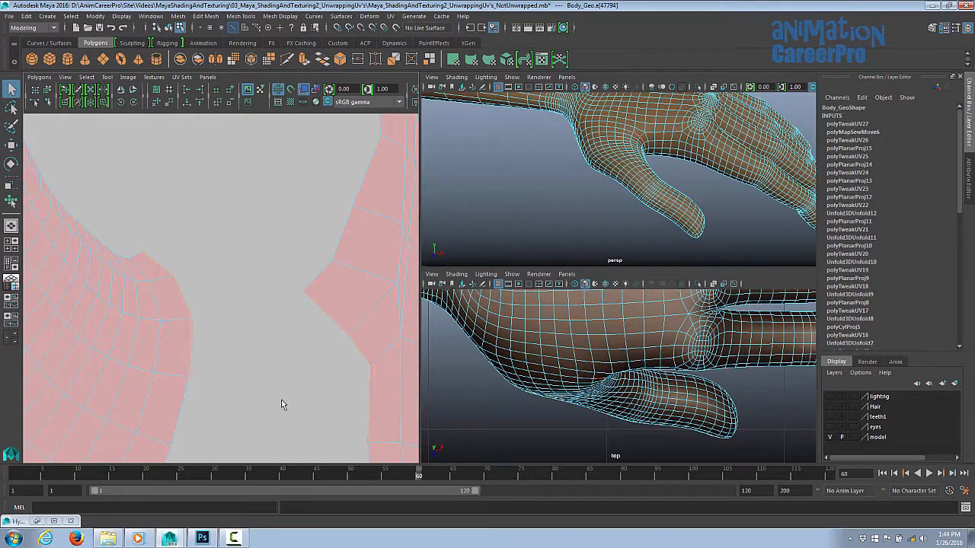
middle_click_drag(282, 405, 311, 248, "alt")
left_click(208, 276, "shift")
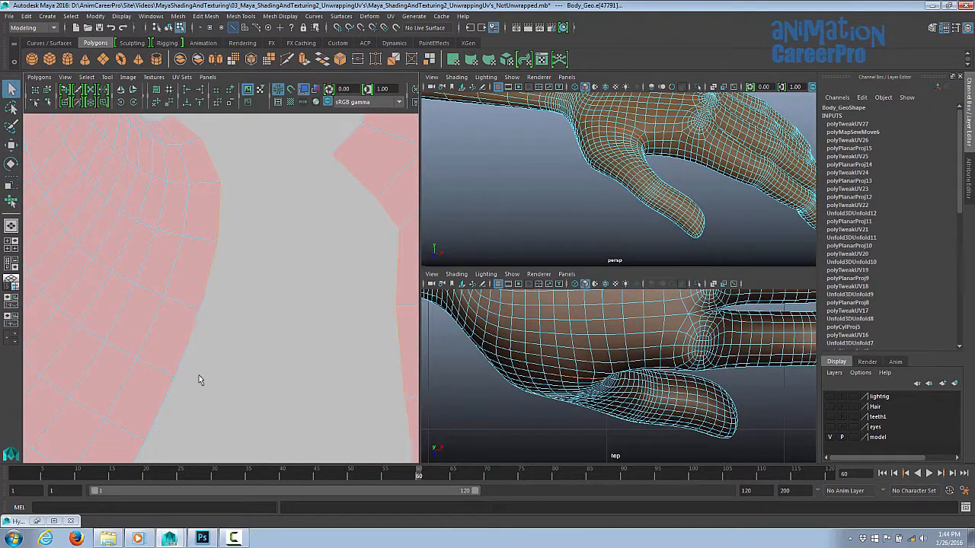
left_click(166, 383, "shift")
middle_click_drag(175, 381, 263, 194, "alt")
left_click(170, 391, "shift")
middle_click_drag(96, 436, 228, 335, "alt")
Complete the border edge selection at the thumb base, and join the thumb to the back of the hand with Move and Sew
right_click_drag(229, 335, 58, 323, "alt")
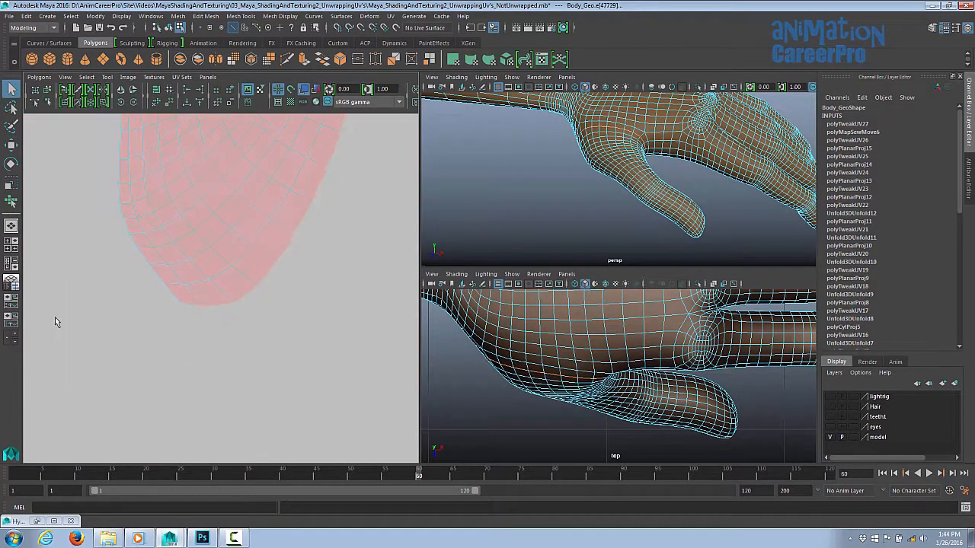
middle_click_drag(259, 277, 217, 357, "alt")
right_click_drag(218, 358, 130, 350, "alt")
mouse_move(302, 291)
middle_mouse_down("alt")
mouse_move(283, 332)
mouse_move(268, 335)
middle_mouse_up("alt")
right_click_drag(268, 336, 229, 327, "alt")
left_click(234, 296)
right_click_drag(237, 283, 236, 257, "shift")
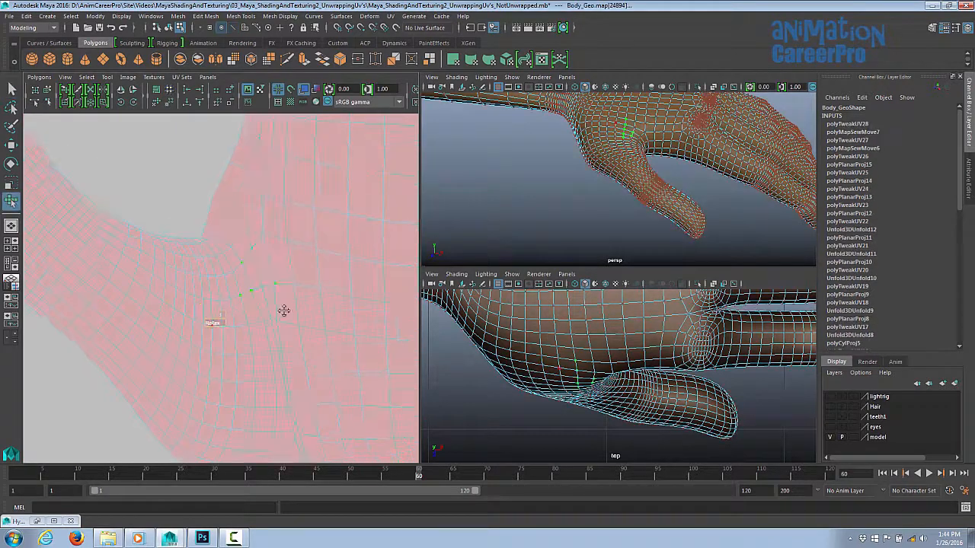
Relax the uneven UVs along the sewn joint between the thumb and the back of the hand
middle_click_drag(283, 311, 248, 225, "alt")
left_click_drag(209, 226, 268, 331)
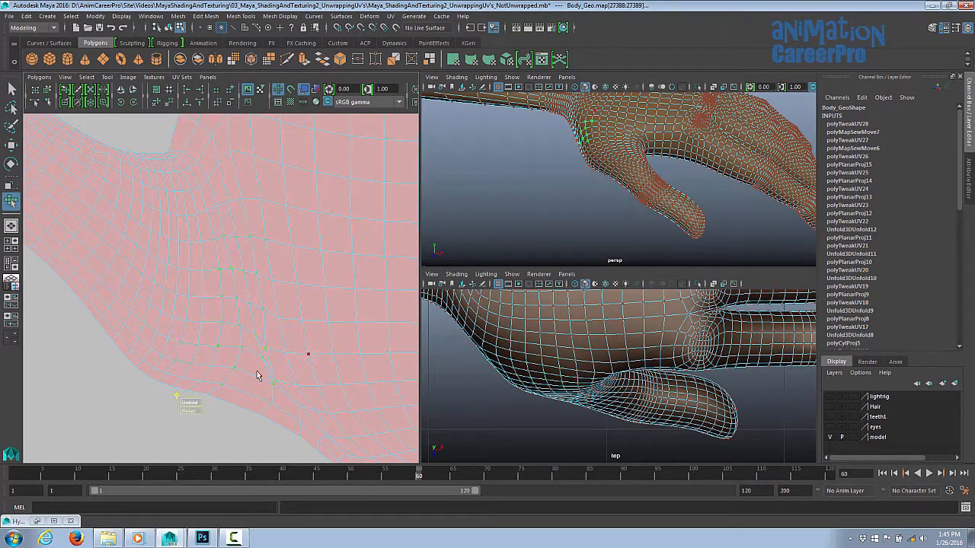
middle_click_drag(323, 385, 277, 297, "alt")
left_click_drag(233, 294, 289, 338)
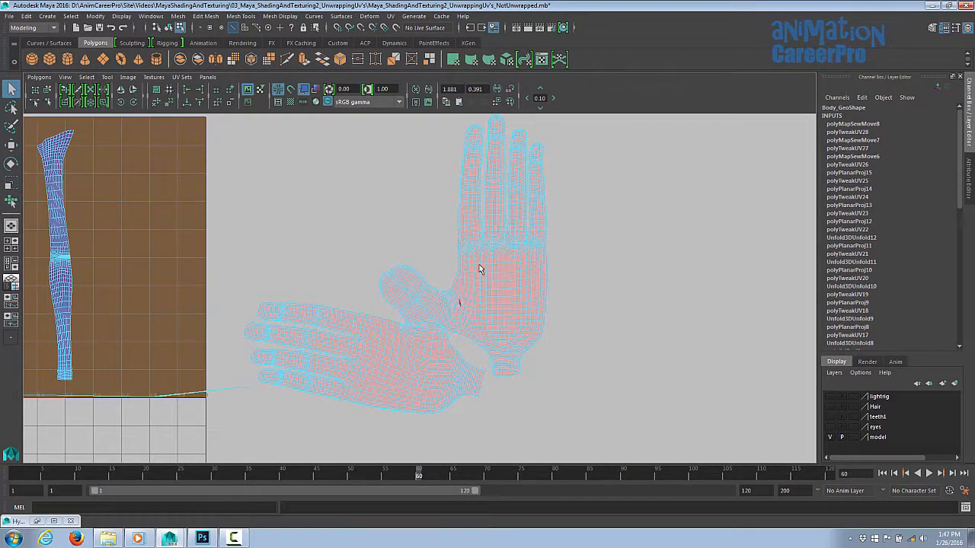
Select the overlapping sliver along the seam between the joined thumb halves and relax its UVs
scroll(480, 268, "up", 10)
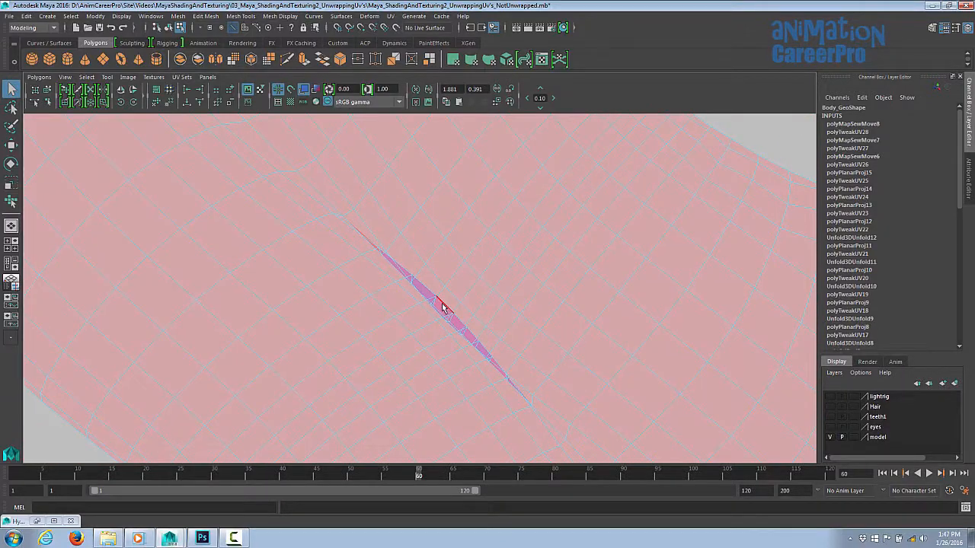
right_click(435, 303)
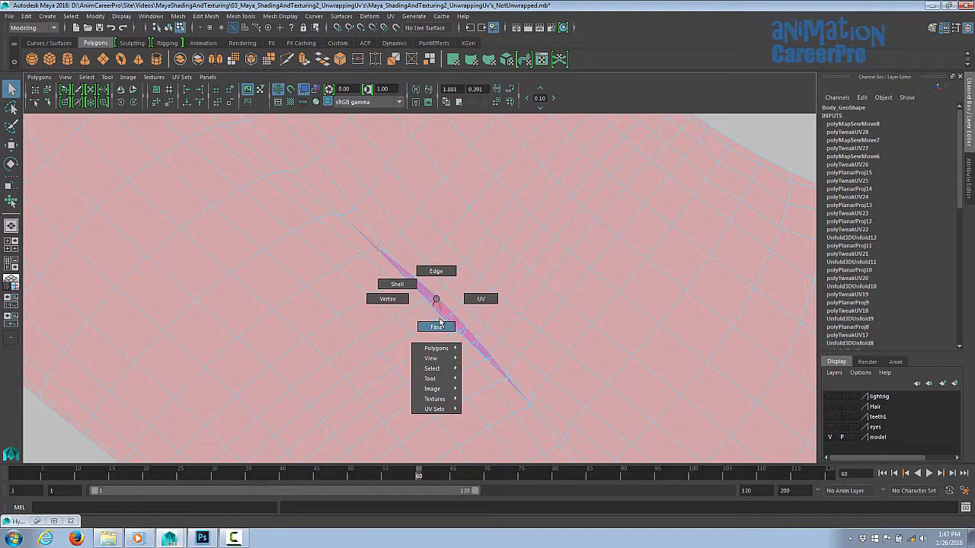
right_click_drag(441, 329, 441, 330)
scroll(436, 308, "down", 3)
left_click_drag(370, 233, 501, 372)
right_click_drag(439, 319, 440, 347, "shift")
left_click_drag(338, 414, 346, 414)
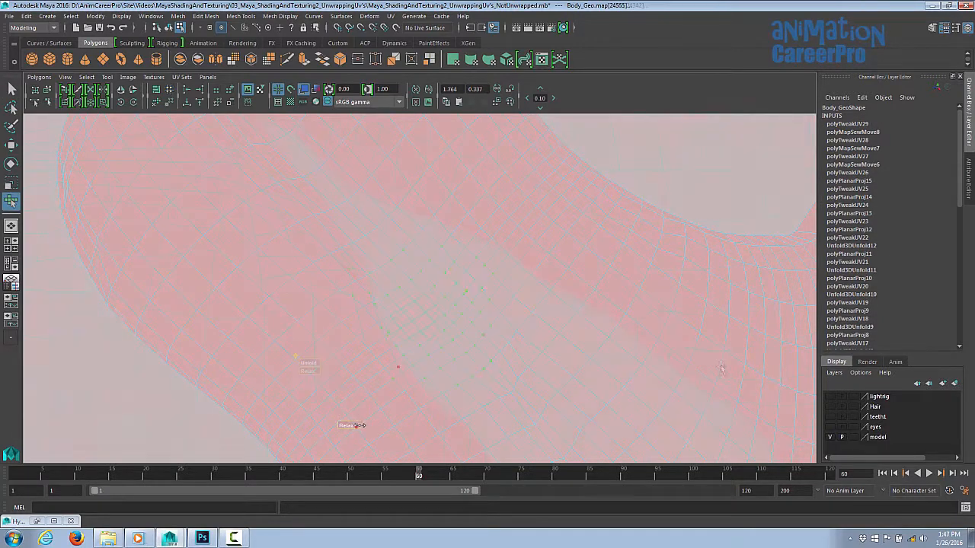
Select the open border edges between the two hand sides from the thumb base to the wrist, and join them with Move and Sew
scroll(411, 310, "up", 5)
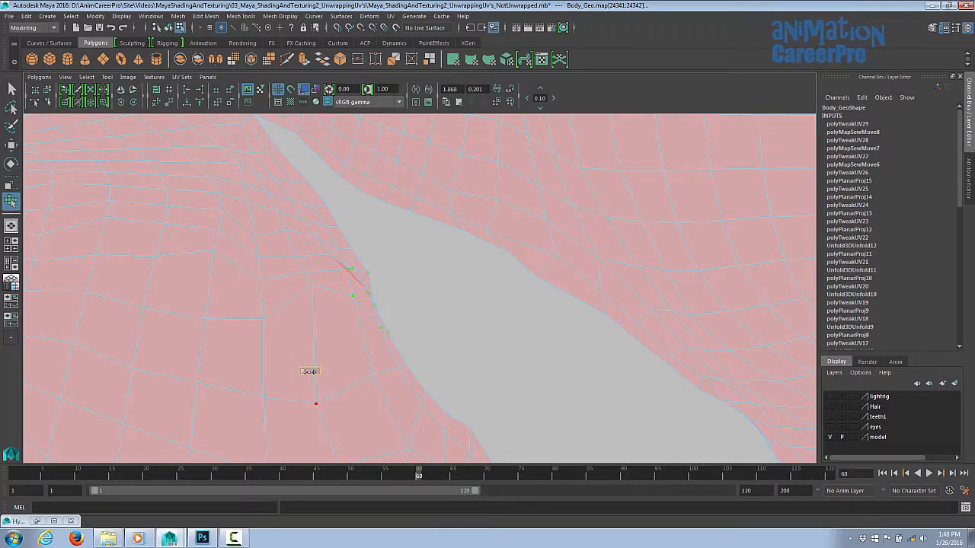
right_click_drag(571, 367, 474, 361, "alt")
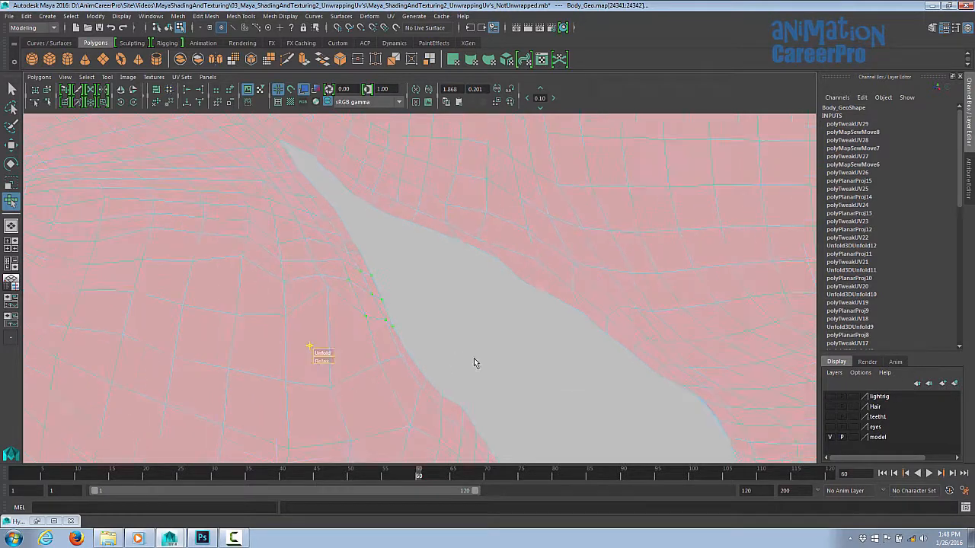
middle_click_drag(509, 358, 575, 450, "alt")
right_click_drag(567, 343, 534, 335, "alt")
mouse_move(360, 254)
right_mouse_down()
mouse_move(362, 230)
mouse_move(370, 257)
right_mouse_up()
left_click(341, 252)
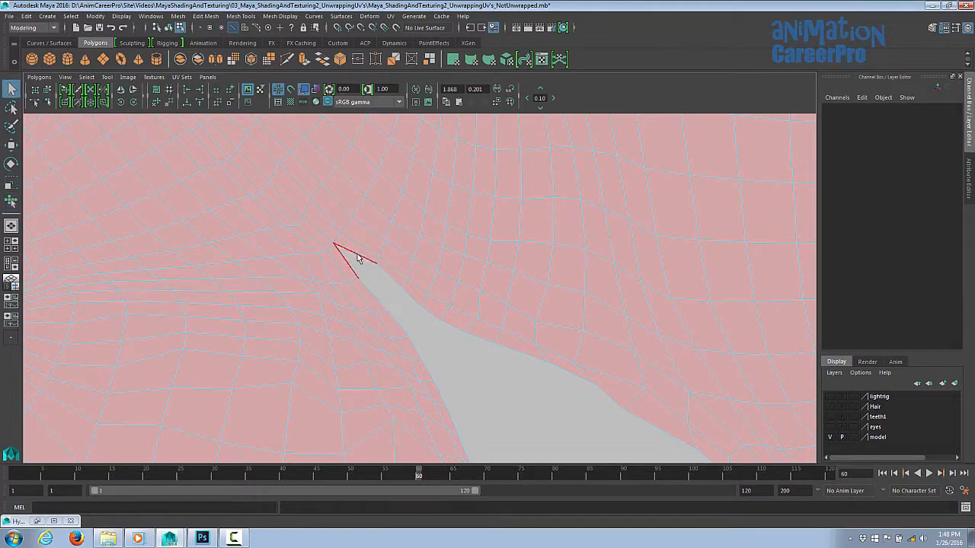
left_click(427, 313)
right_click_drag(464, 340, 464, 311, "shift")
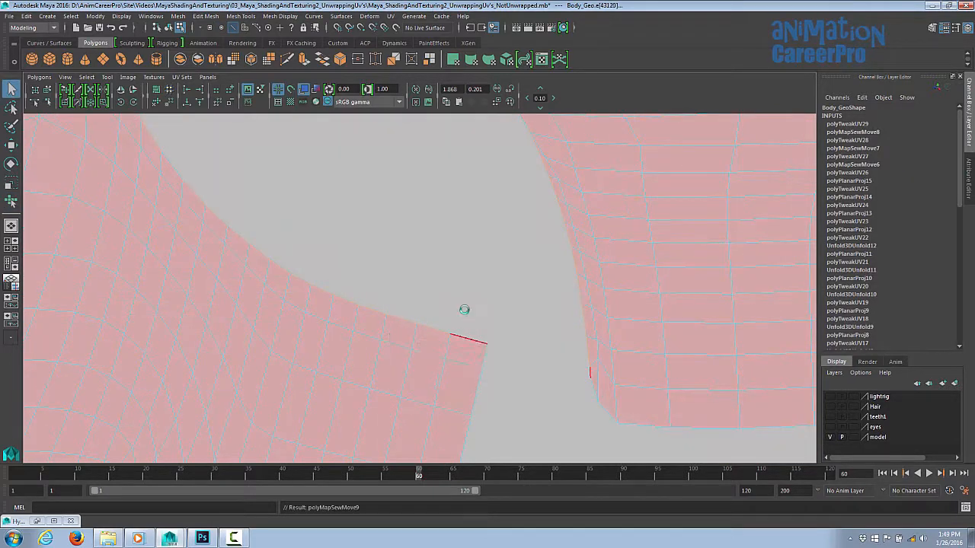
Relax the border UVs around the notch at the wrist end of the new seam
right_click_drag(488, 353, 445, 383, "shift")
left_click_drag(388, 460, 401, 460)
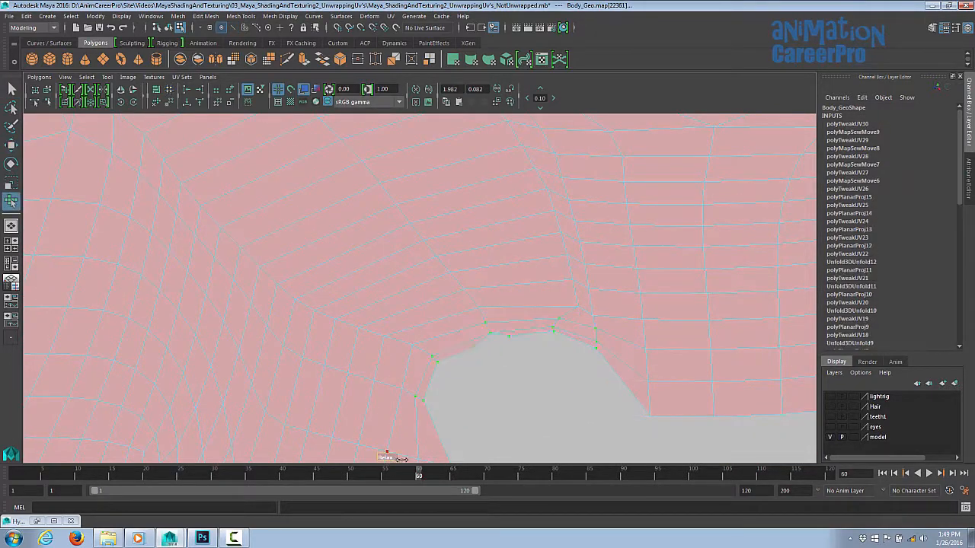
scroll(487, 336, "down", 5)
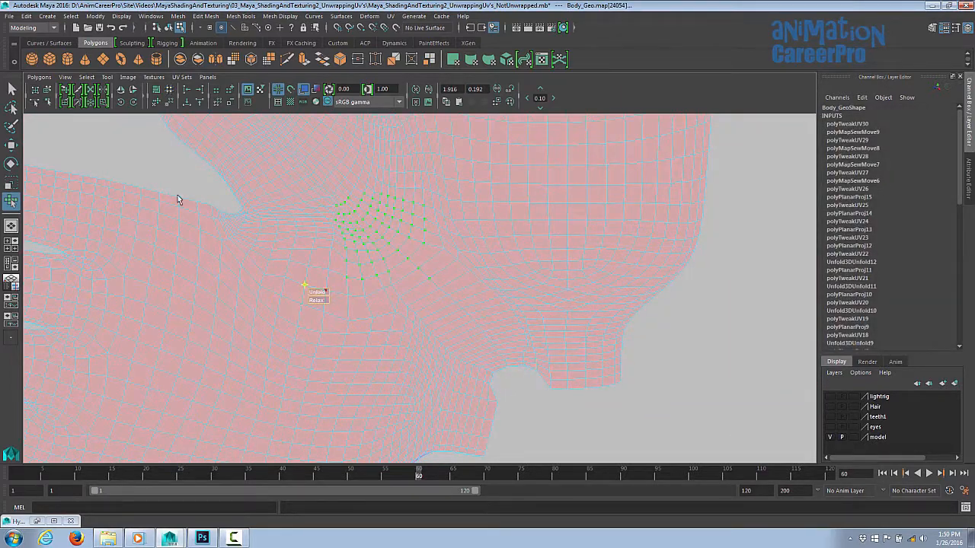
Lasso the unevenly spaced UVs around the thumb base and along the joined hand sides, and smooth them with the Smooth UV tool
left_click(11, 109)
right_click_drag(424, 325, 351, 364, "shift")
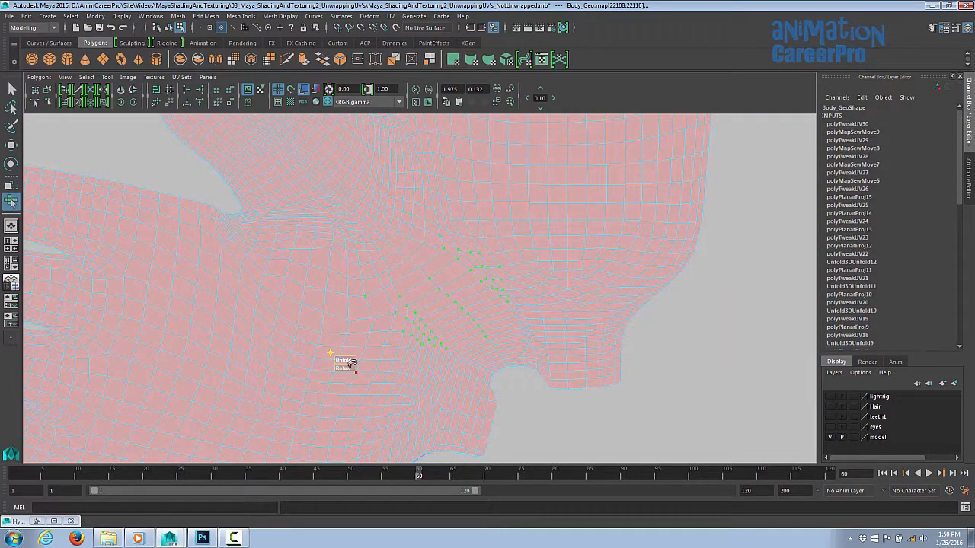
middle_click_drag(380, 254, 474, 377, "alt")
left_click(11, 109)
left_click_drag(278, 195, 264, 159)
left_click_drag(378, 313, 375, 310)
mouse_move(338, 218)
right_mouse_down("shift")
mouse_move(342, 254)
mouse_move(244, 334)
right_mouse_up("shift")
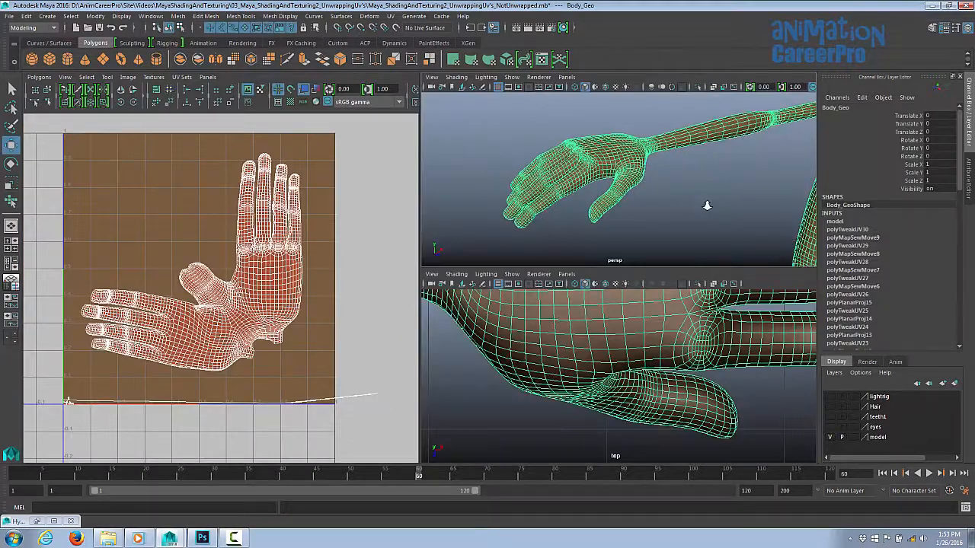
Turn to the character's other hand and switch the body mesh to component selection
left_click_drag(703, 204, 618, 176, "alt")
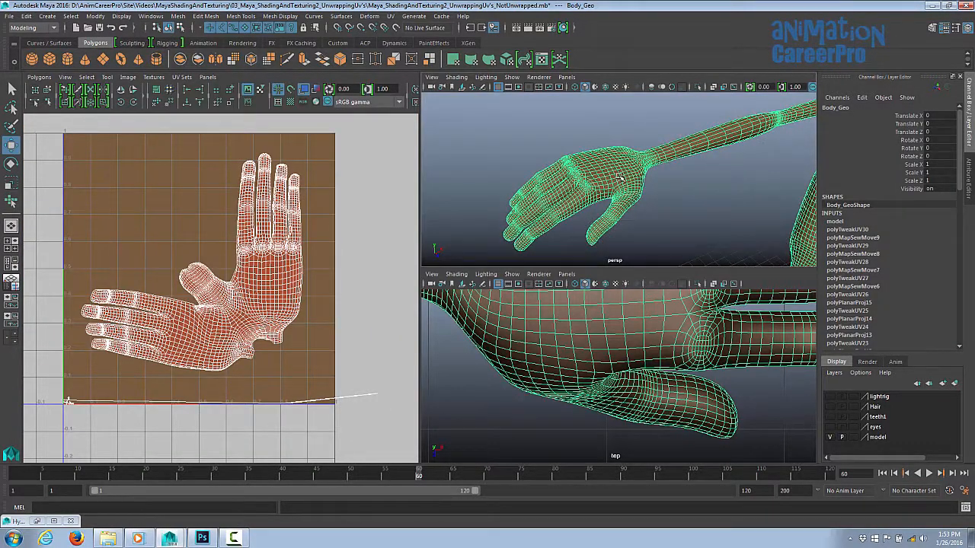
right_click_drag(627, 202, 629, 208)
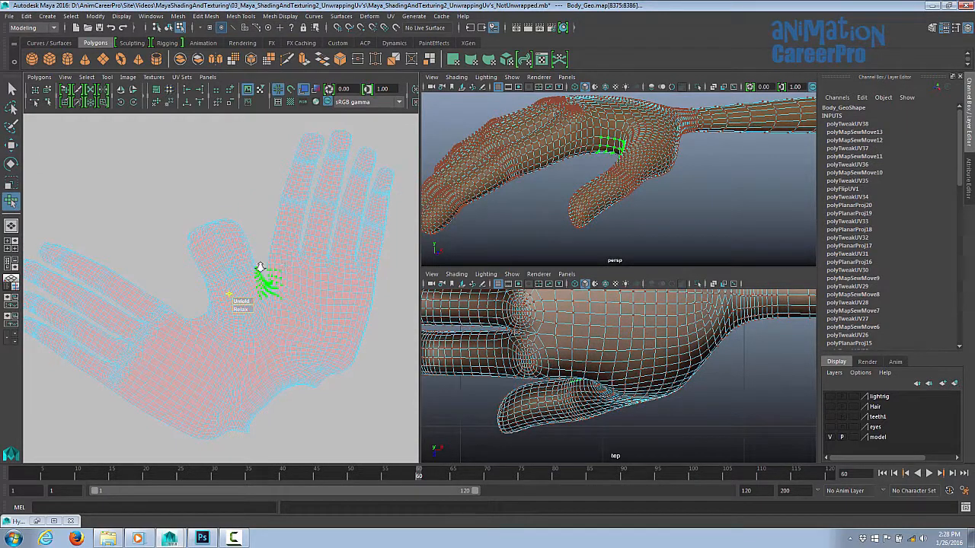
scroll(232, 248, "down", 1)
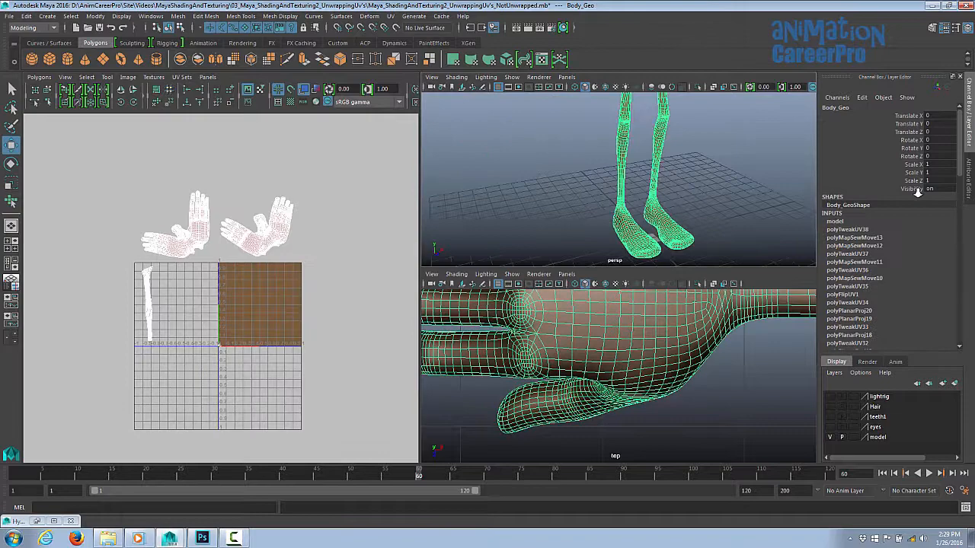
Check the foot's selected upper faces from all sides, then apply a planar projection rotated to about -93° in X
left_click_drag(784, 183, 758, 168, "alt")
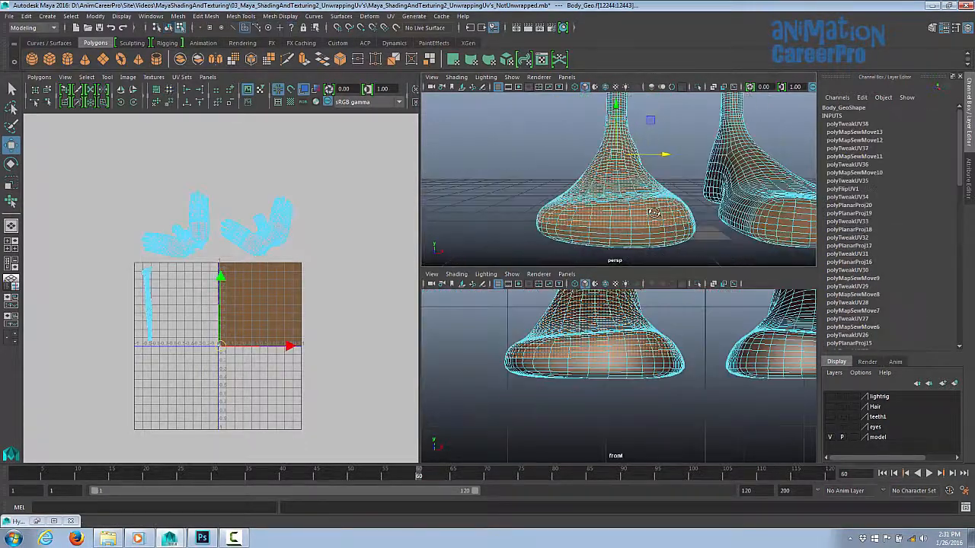
left_click_drag(639, 206, 603, 236, "alt")
middle_click_drag(603, 235, 640, 227, "alt")
right_click_drag(640, 227, 679, 225, "alt")
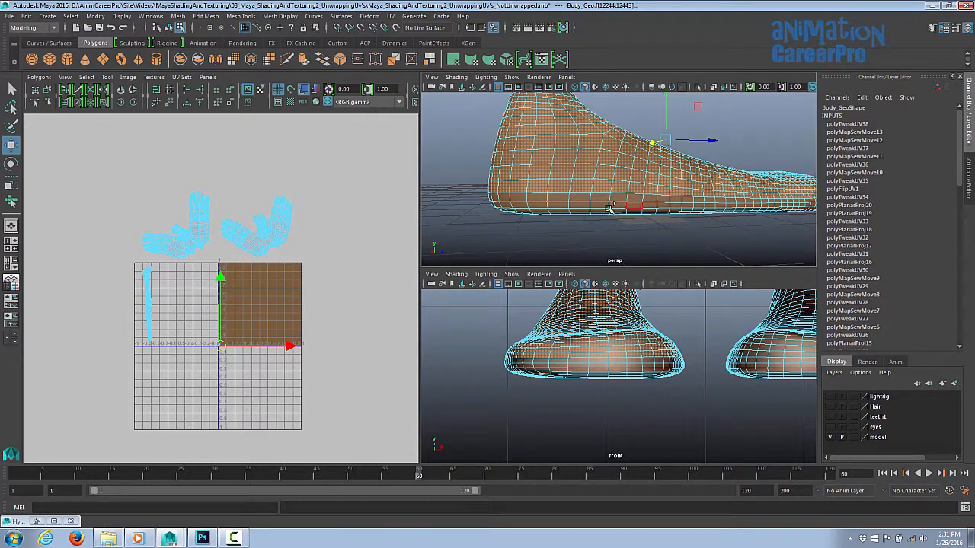
left_click_drag(631, 209, 609, 210, "alt")
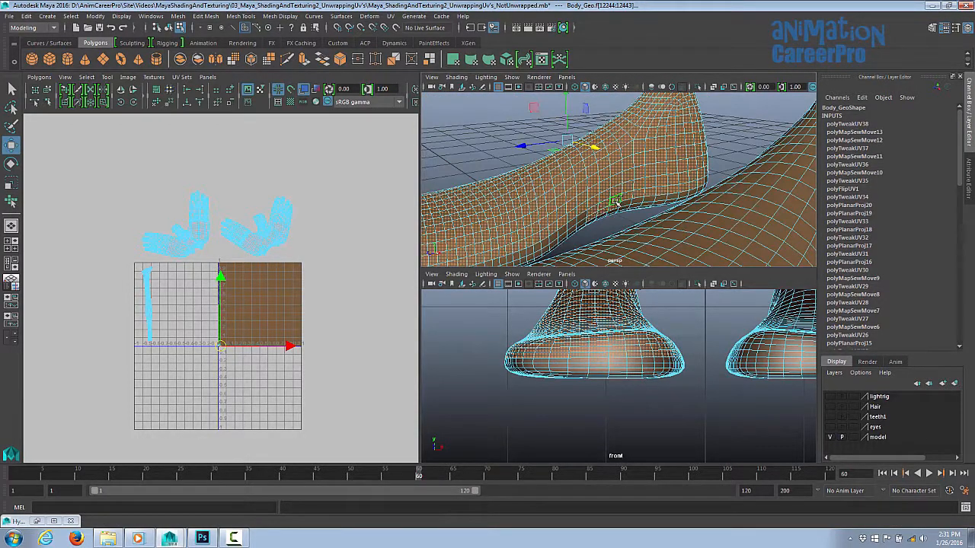
right_click_drag(615, 202, 259, 238, "alt")
left_click_drag(259, 238, 289, 258, "alt")
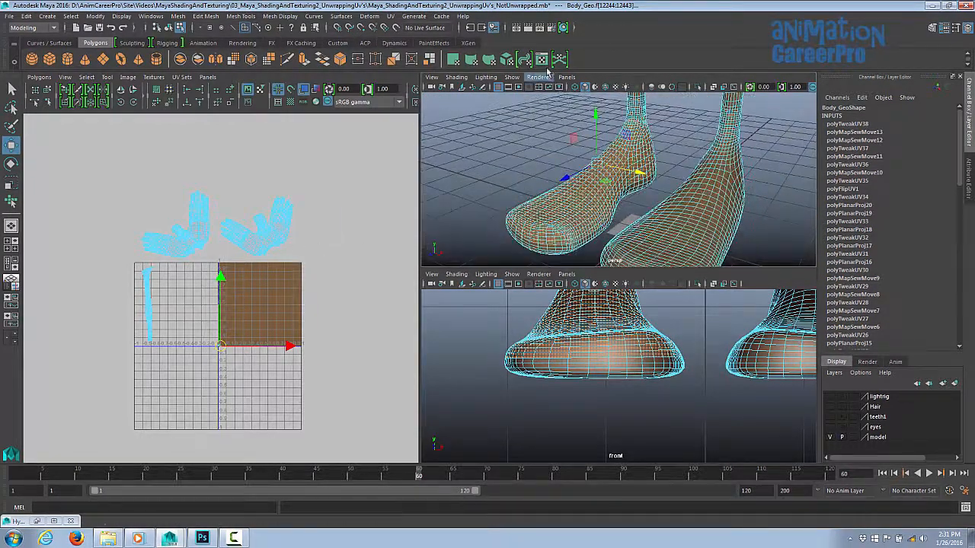
left_click(390, 16)
left_click(434, 135)
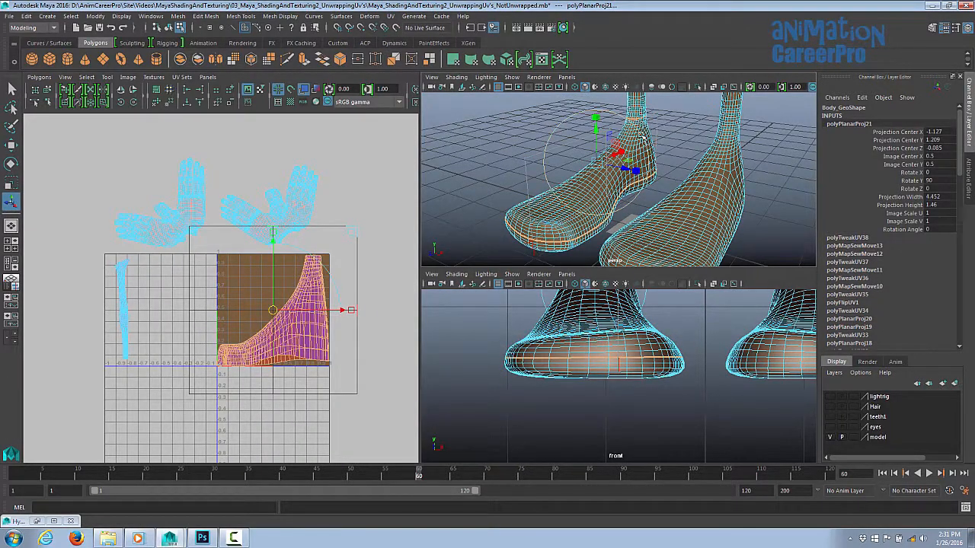
left_click_drag(573, 120, 642, 139)
Move the projected foot shell to image center X 1.91 and scale it to about 1.465 in U and 0.558 in V
left_click_drag(341, 310, 499, 308)
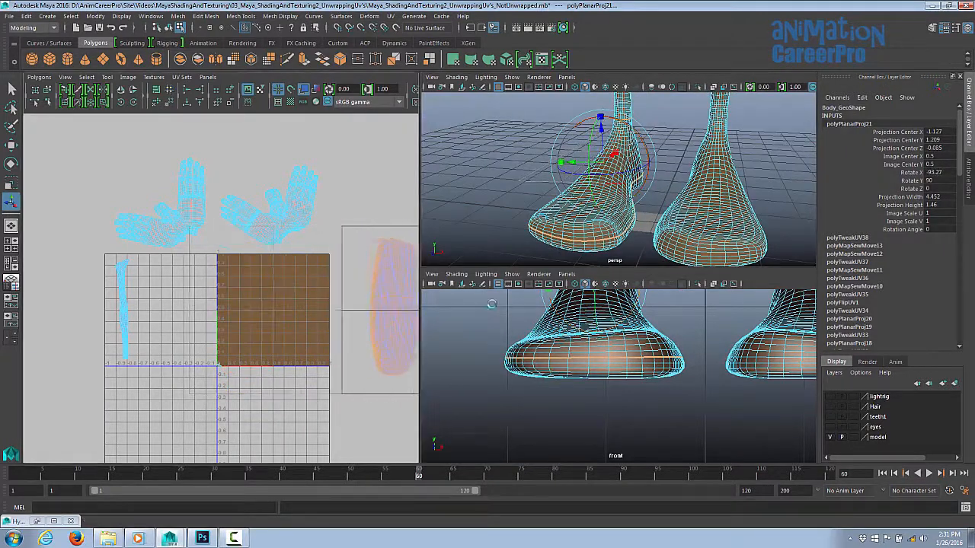
middle_click_drag(404, 313, 211, 279, "alt")
scroll(221, 282, "up", 2)
left_click_drag(338, 272, 387, 273)
left_click_drag(241, 175, 242, 221)
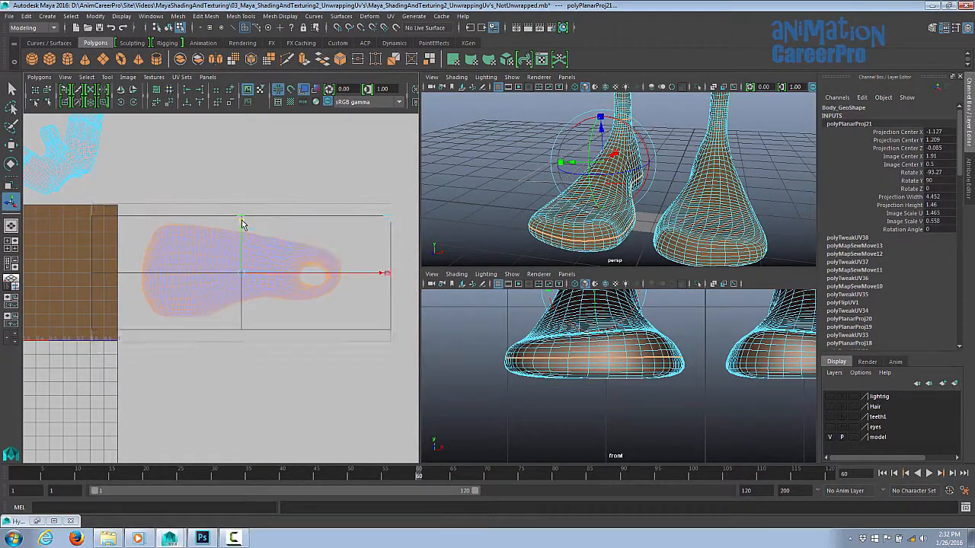
Switch to shell selection and select the sole shell on the underside of the foot
right_click_drag(305, 271, 425, 282, "alt")
left_click_drag(621, 120, 582, 201)
right_click(182, 271)
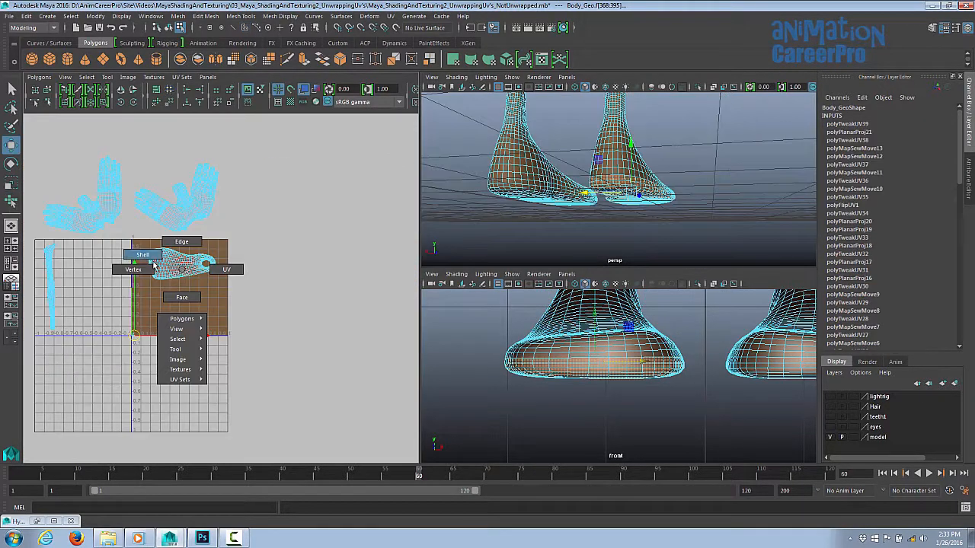
left_click(152, 263)
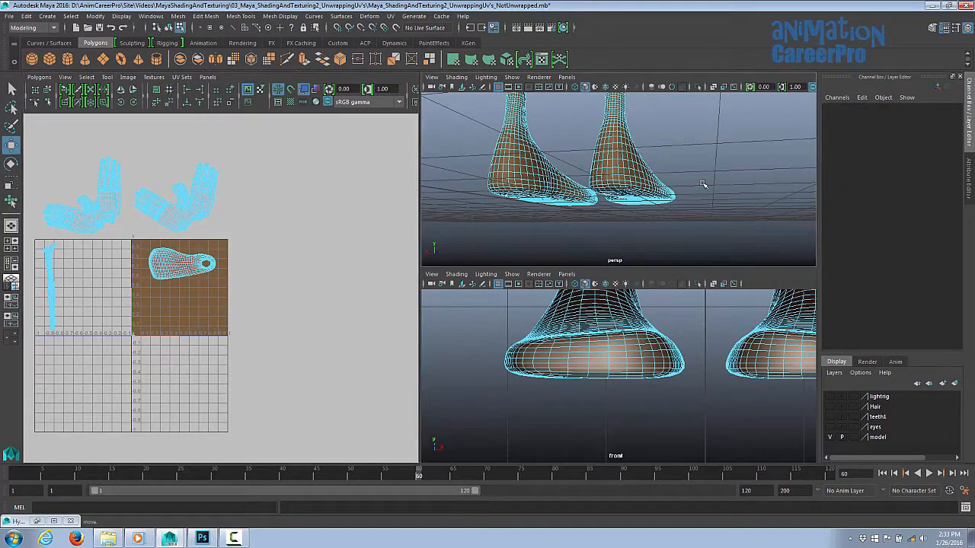
left_click_drag(703, 183, 648, 183, "alt")
right_click_drag(647, 183, 682, 181, "alt")
left_click_drag(682, 182, 537, 140, "alt")
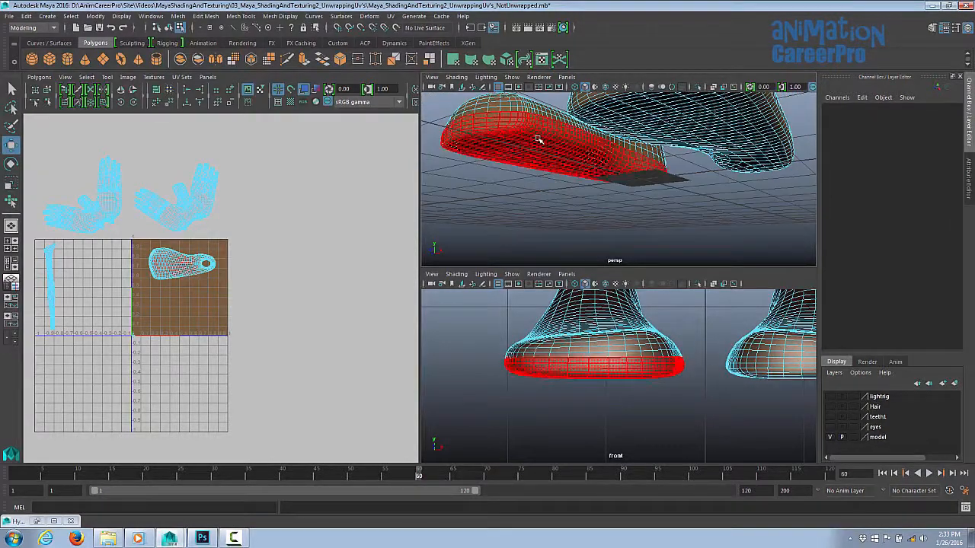
left_click(538, 140)
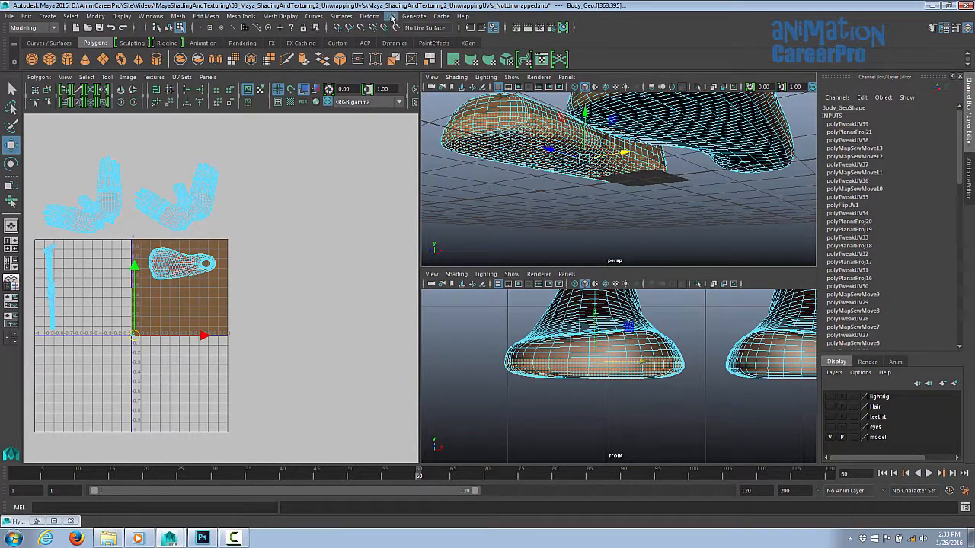
Apply a planar projection to the sole and rotate the projection to 90° in X
left_click(391, 17)
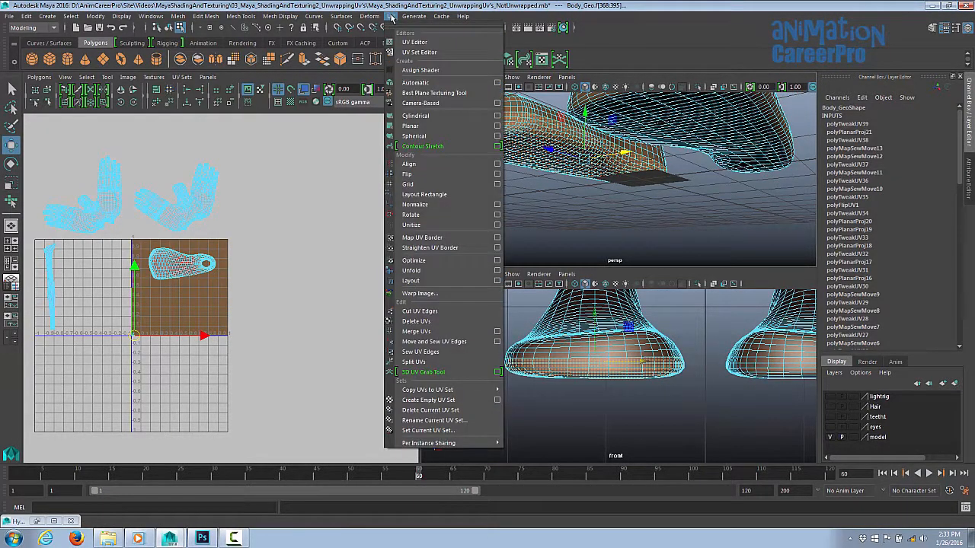
left_click(411, 126)
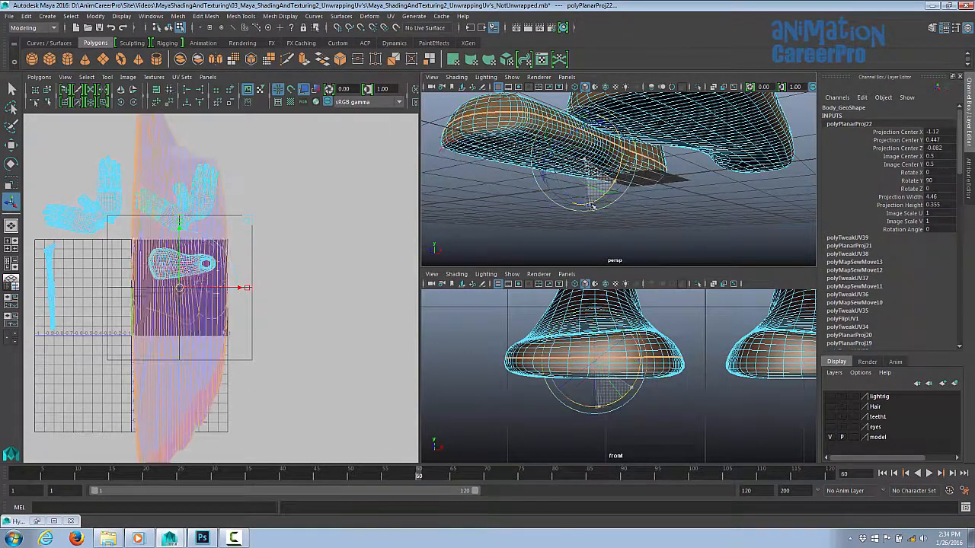
left_click_drag(591, 206, 633, 229)
left_click_drag(637, 130, 644, 137)
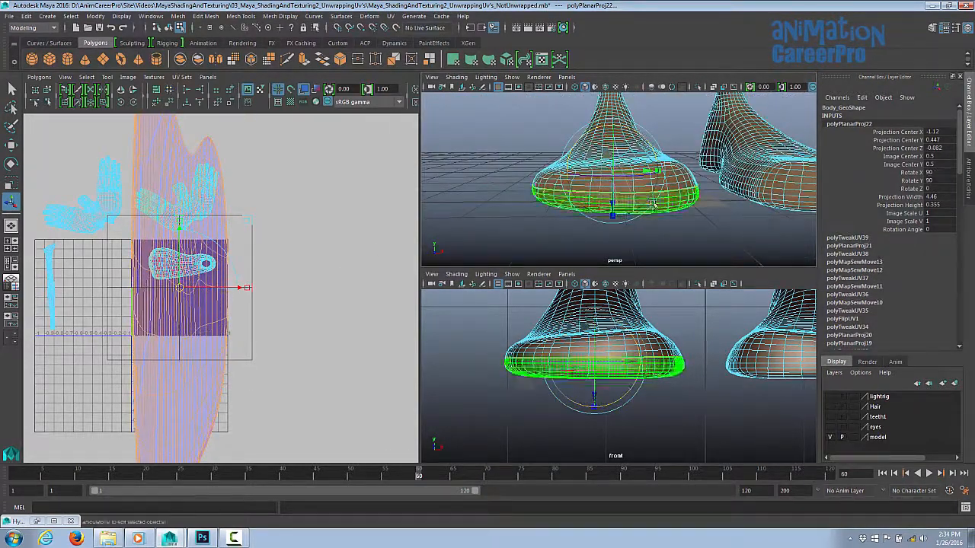
Scale the sole projection down in V and arrange the sole shell below the foot's upper shell in UV space
left_click_drag(180, 222, 183, 284)
right_click_drag(198, 283, 374, 267, "alt")
right_click_drag(210, 264, 252, 266, "ctrl")
key("w")
left_click_drag(193, 284, 196, 340)
key("r")
key("w")
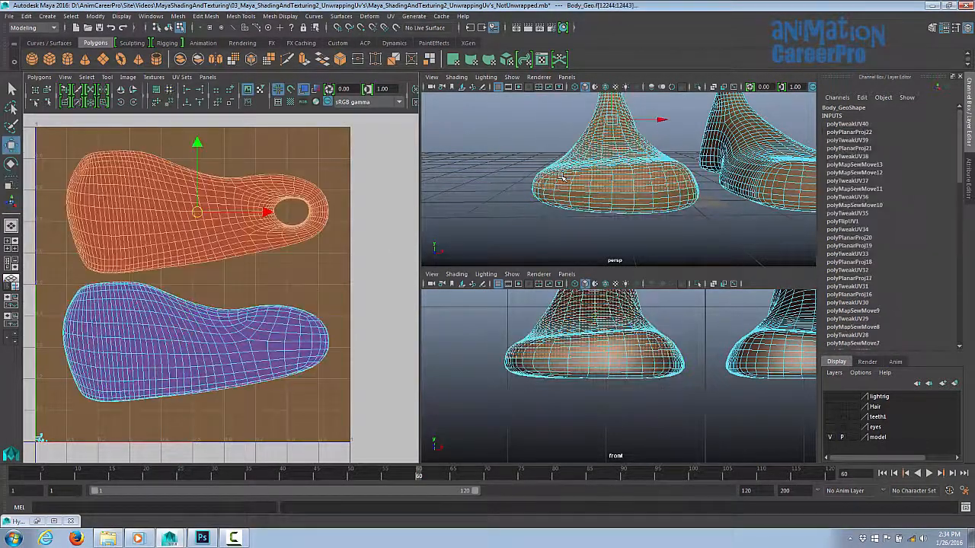
Examine the sole shell's border and edge flow up close, then inspect the foot on the model
right_click_drag(355, 326, 498, 335, "alt")
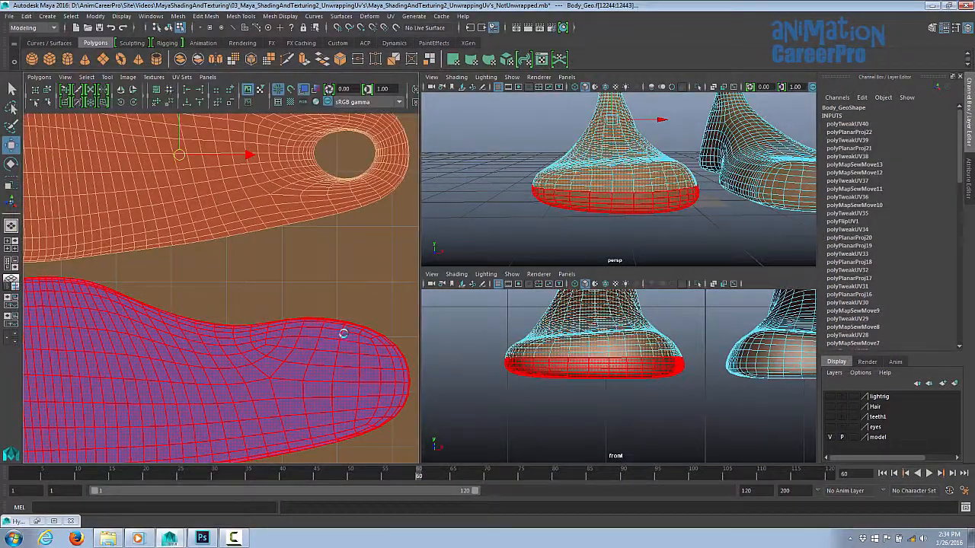
middle_click_drag(343, 334, 286, 294, "alt")
right_click_drag(287, 294, 415, 297, "alt")
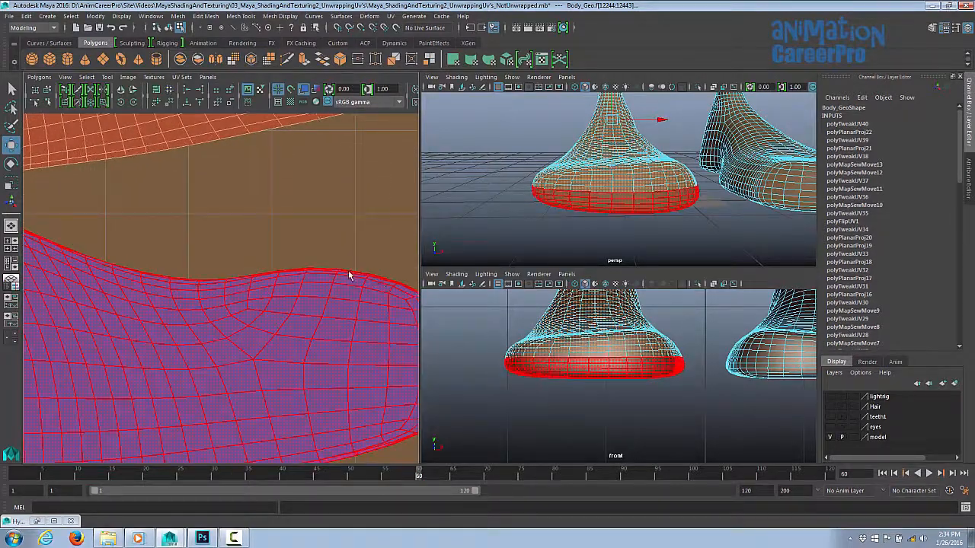
right_click_drag(349, 276, 166, 279, "alt")
middle_click_drag(166, 279, 317, 272, "alt")
right_click_drag(318, 272, 152, 267, "alt")
middle_click_drag(287, 259, 242, 276, "alt")
right_click_drag(242, 276, 155, 284, "alt")
left_click_drag(598, 221, 572, 220, "alt")
right_click_drag(572, 220, 476, 206, "alt")
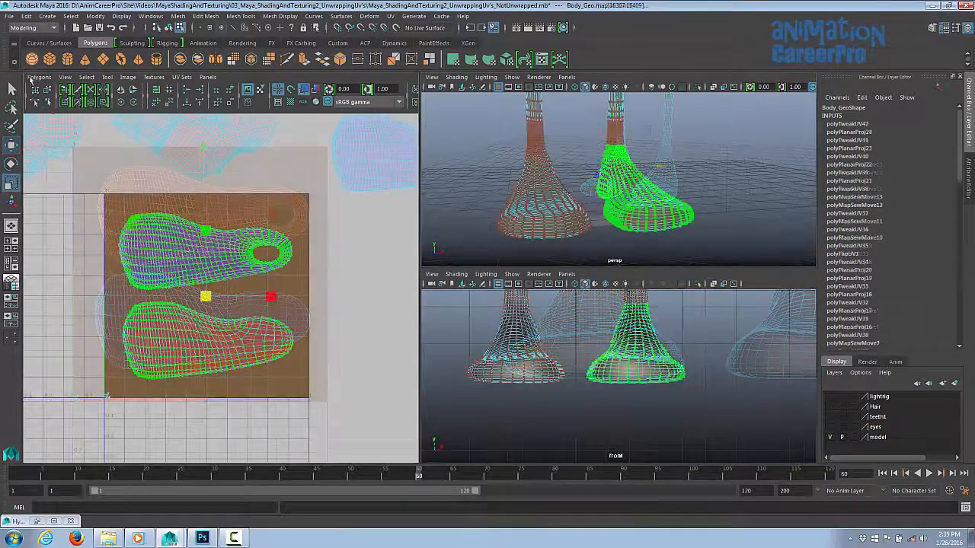
Move the other foot's upper and sole shells out of the UV square, beside the first foot's shells
left_click(40, 77)
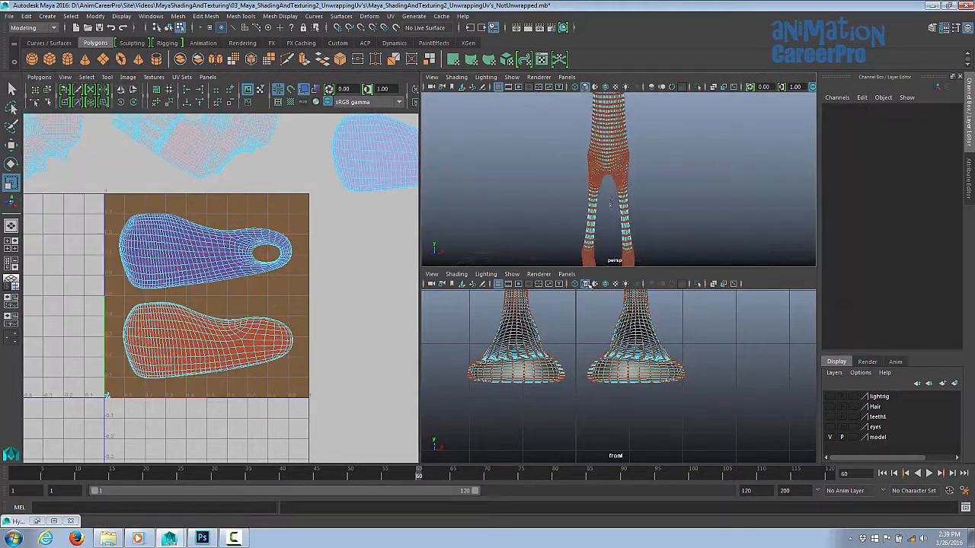
middle_click_drag(610, 200, 607, 333, "alt")
left_click_drag(613, 234, 632, 179, "alt")
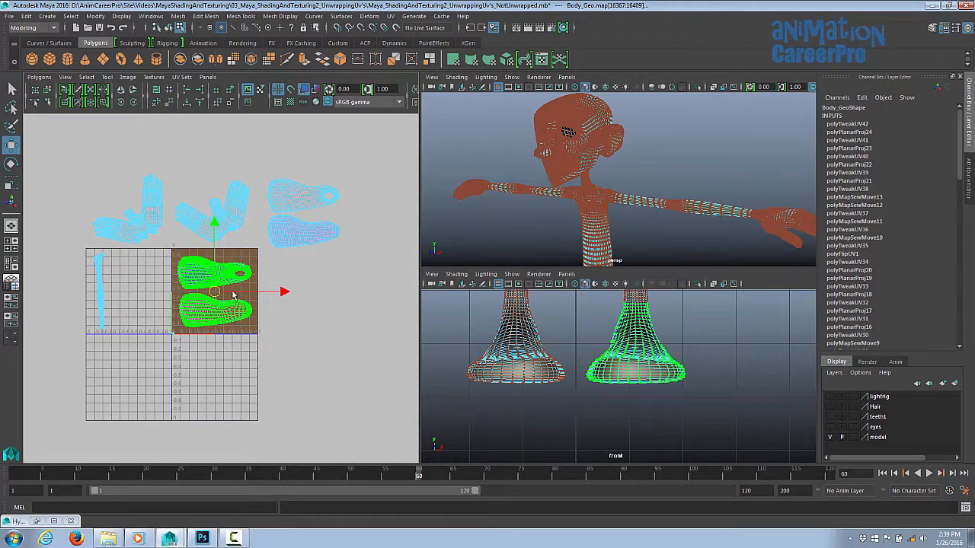
left_click_drag(234, 294, 403, 212)
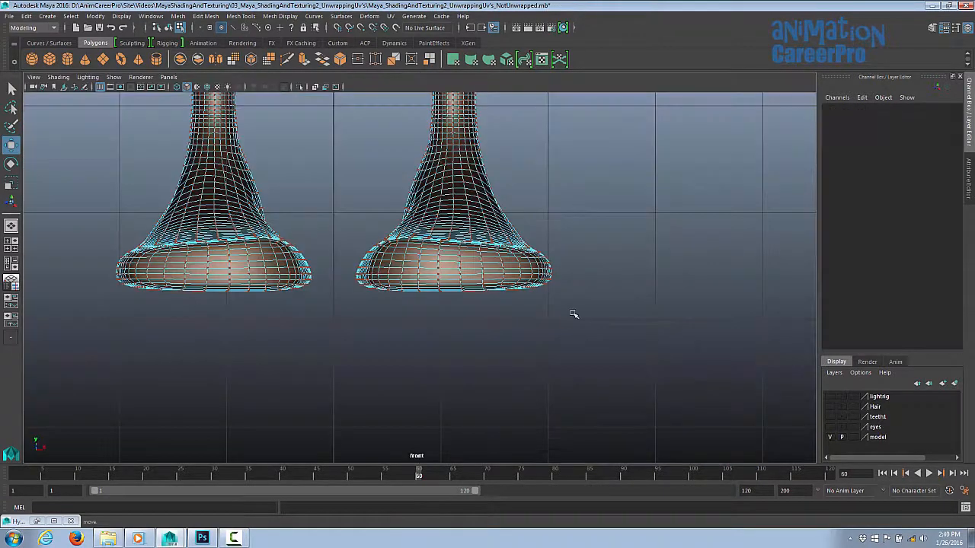
Use the side view in wireframe to select all the neck faces up to the skull, and check the selection from around
key("space")
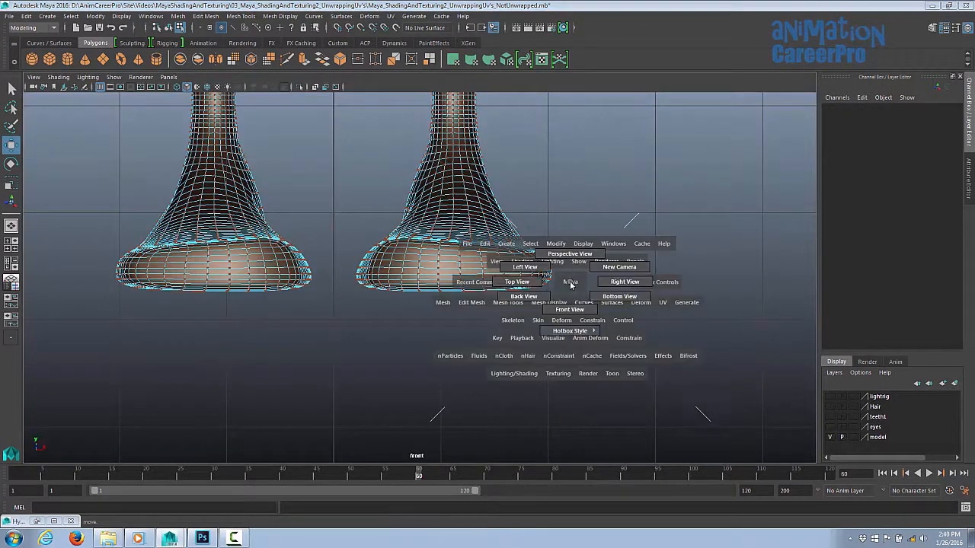
left_click_drag(570, 303, 613, 282)
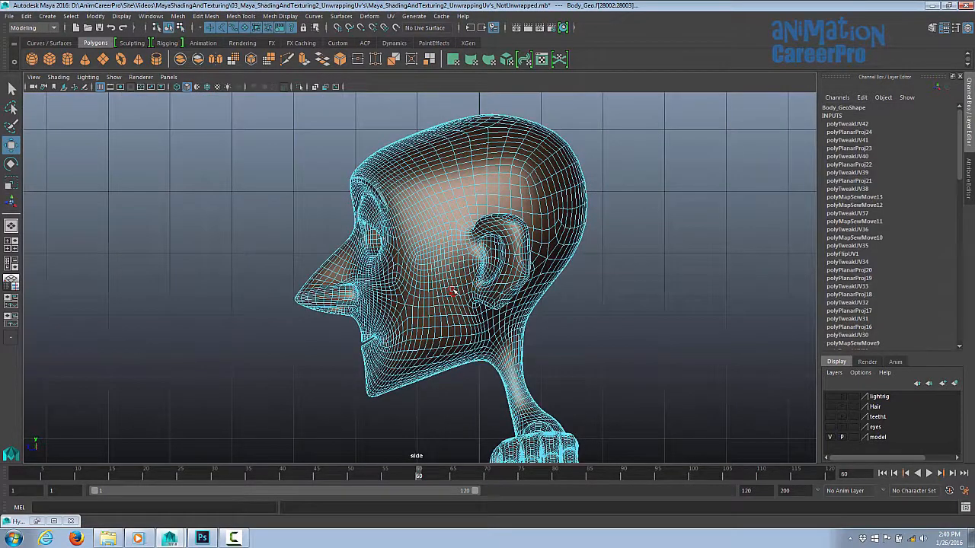
key("4")
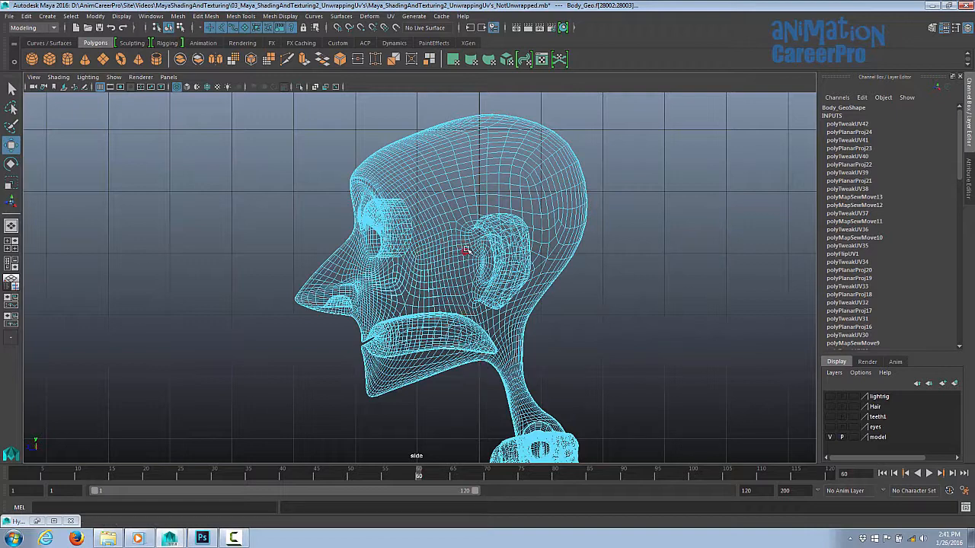
scroll(571, 206, "up", 2)
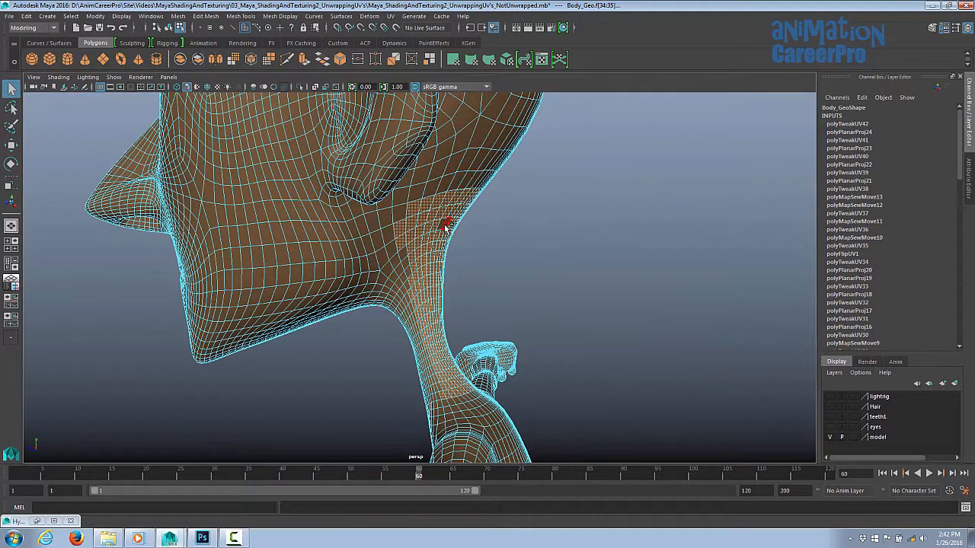
left_click_drag(404, 236, 356, 246, "alt")
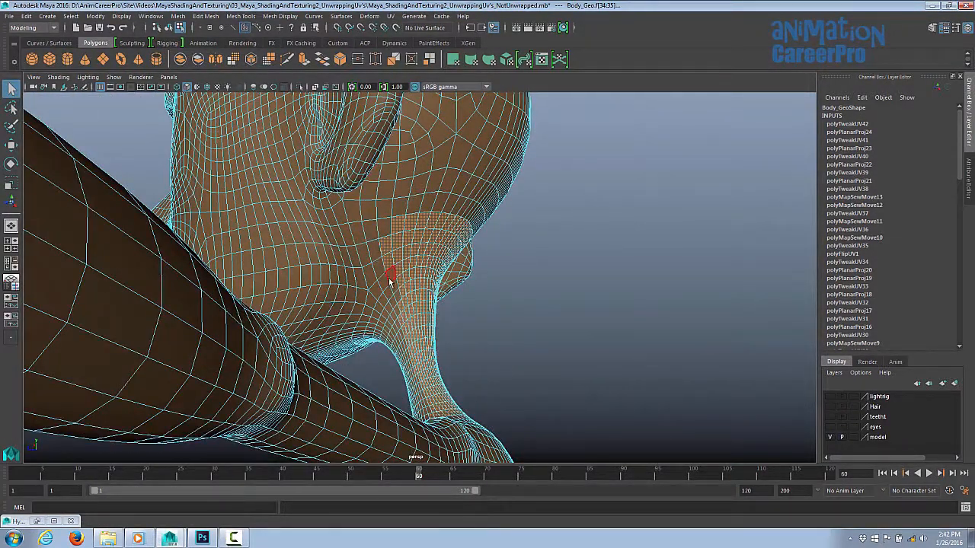
left_click_drag(429, 246, 473, 380, "alt")
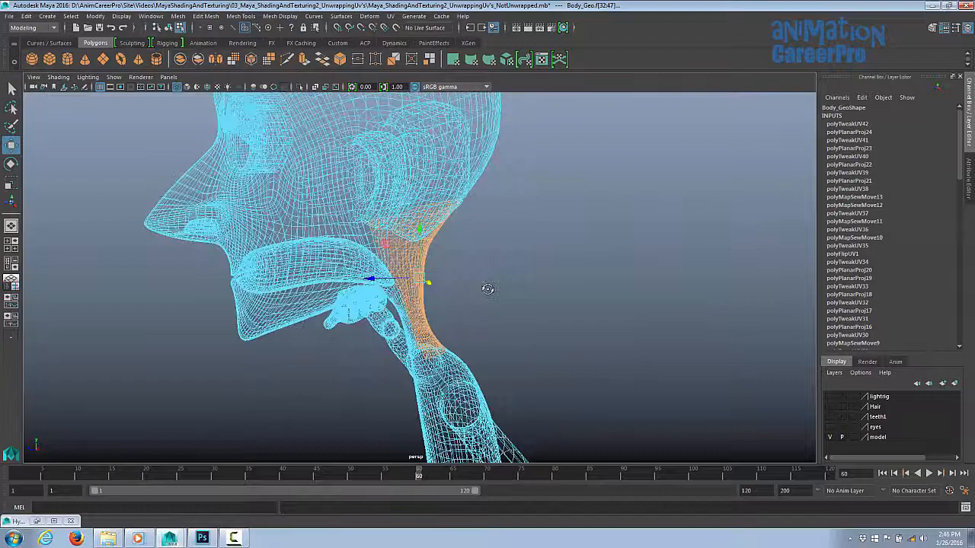
left_click_drag(487, 287, 500, 285, "alt")
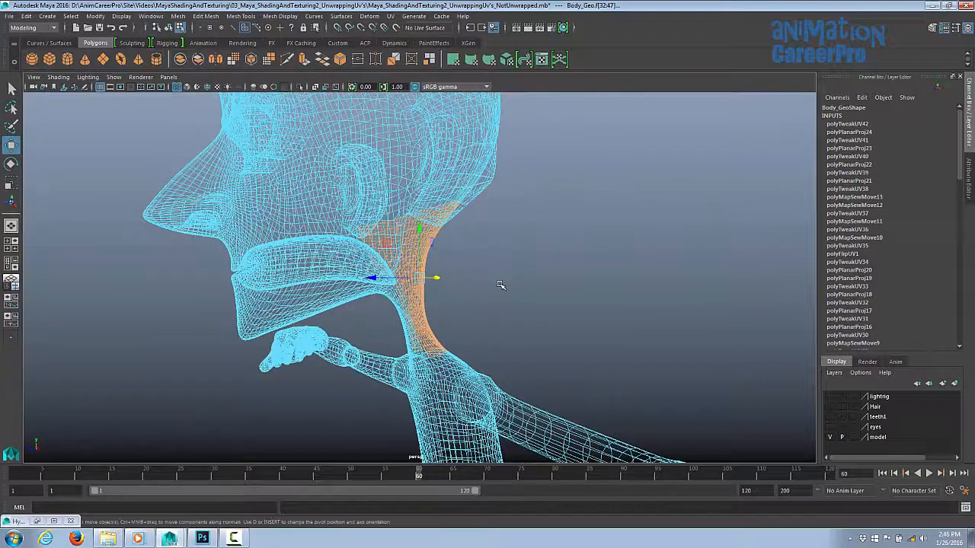
Apply a planar projection to the selected neck faces in shaded view and set its Y rotation to 180
key("5")
left_click(391, 16)
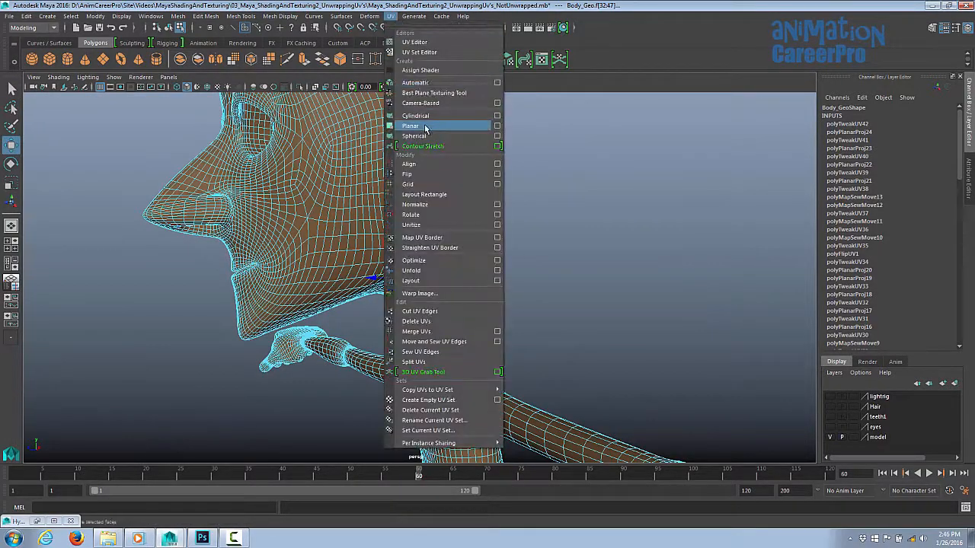
left_click(424, 126)
left_click_drag(384, 361, 411, 377, "alt")
left_click(382, 358)
left_click(468, 283)
left_click_drag(602, 339, 458, 305, "alt")
left_click(942, 181)
type("18")
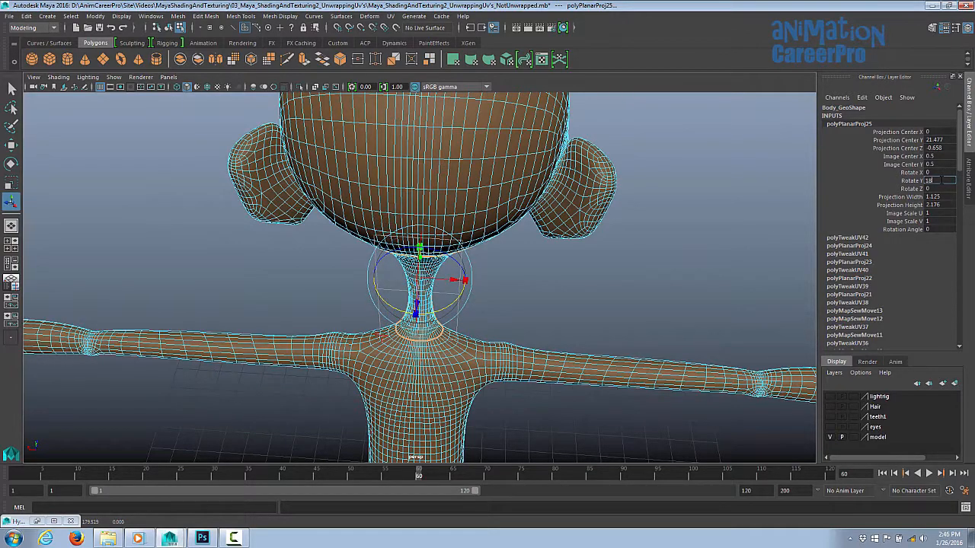
type("0")
key("Return")
Narrow the neck projection in U so its shell has proportions matching the neck
left_click_drag(487, 263, 613, 236, "alt")
key("space")
right_click_drag(320, 305, 267, 262, "alt")
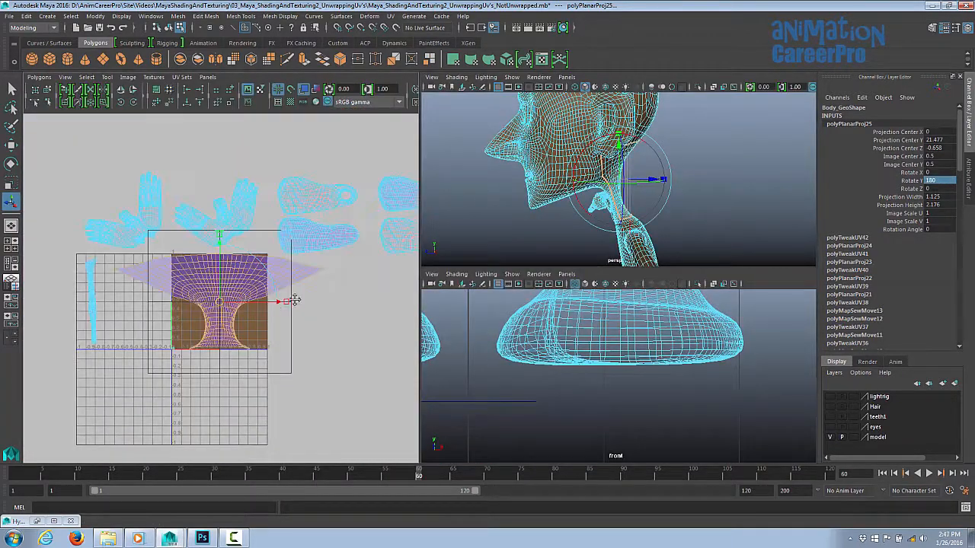
right_click_drag(296, 301, 331, 311, "alt")
left_click_drag(320, 307, 296, 312)
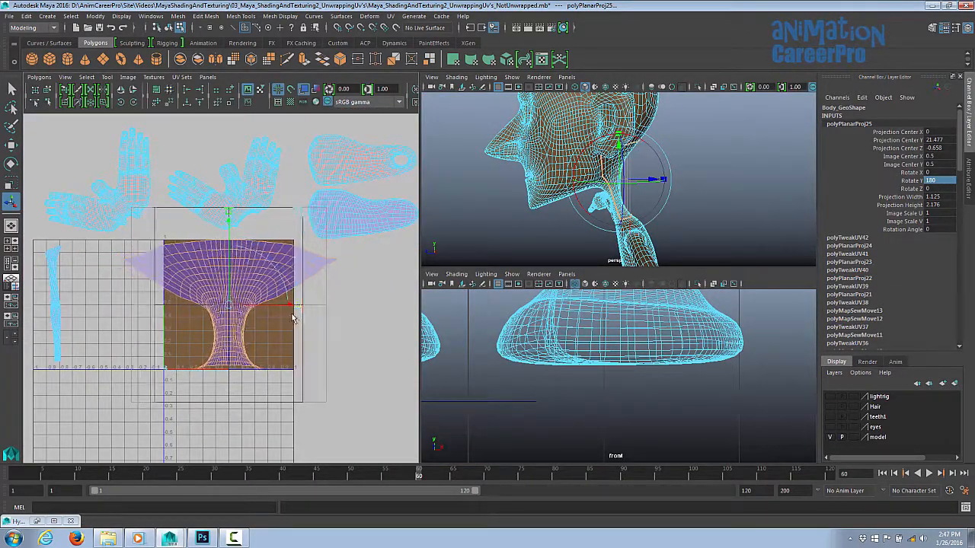
right_click_drag(296, 312, 383, 325, "alt")
left_click_drag(400, 324, 337, 348)
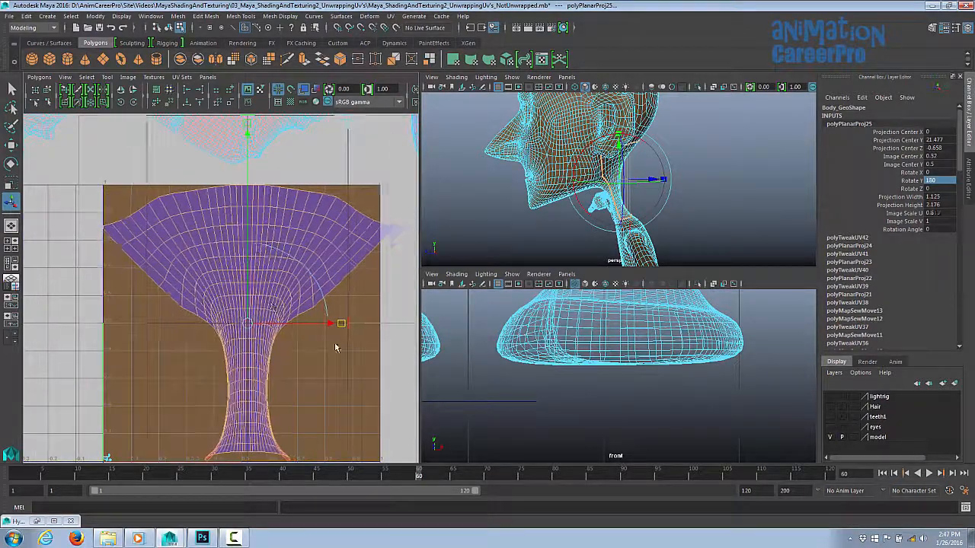
Move the neck shell out of the UV square into the empty space beside it
right_click_drag(263, 305, 175, 278, "alt")
key("w")
left_click_drag(305, 307, 470, 320)
middle_click_drag(406, 320, 276, 327, "alt")
left_click_drag(275, 317, 282, 337)
Unfold the neck shell and place it beside the other finished shells outside the UV square
right_click(287, 320, "shift")
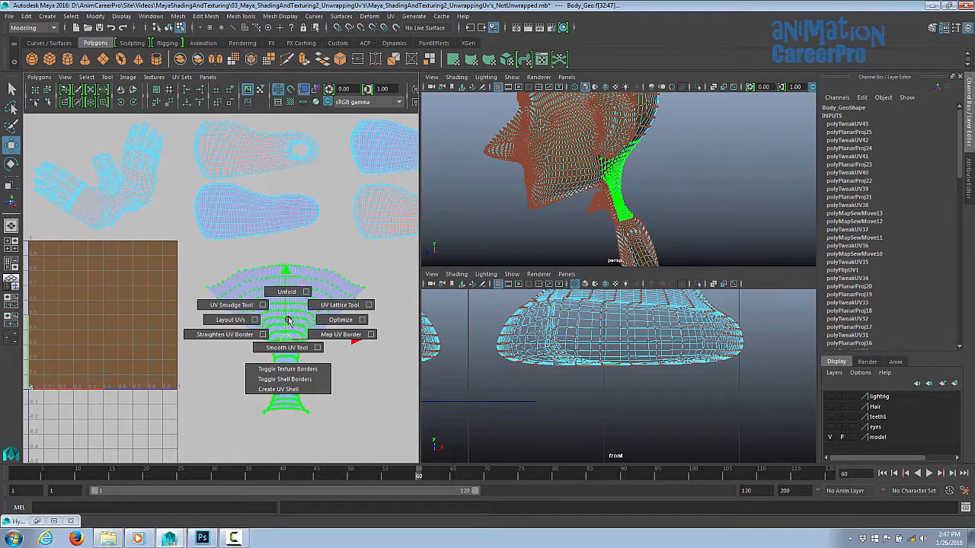
left_click(286, 294)
scroll(318, 289, "up", 3)
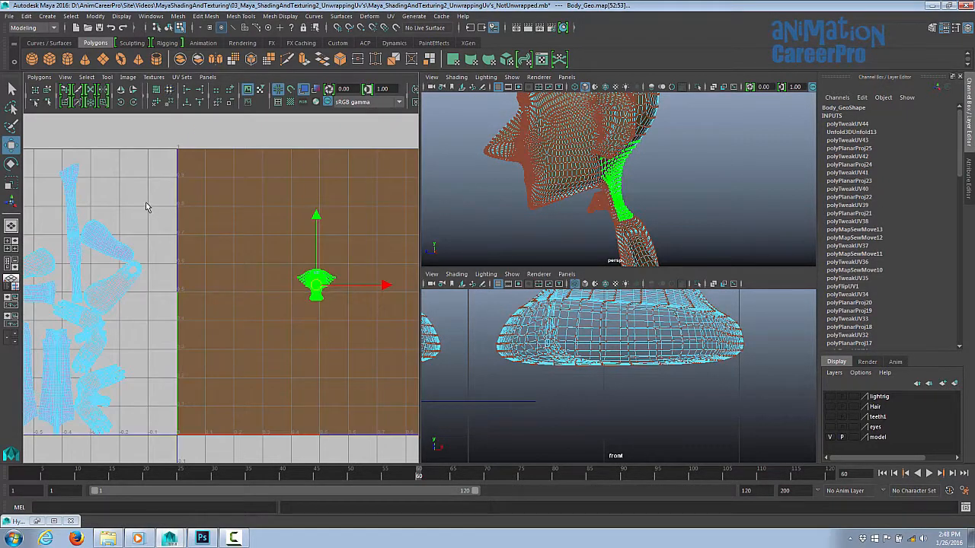
left_click_drag(316, 285, 112, 188)
Change the front view to a maximized side view and frame the head
left_click_drag(624, 191, 701, 224, "alt")
right_click_drag(701, 224, 611, 169, "alt")
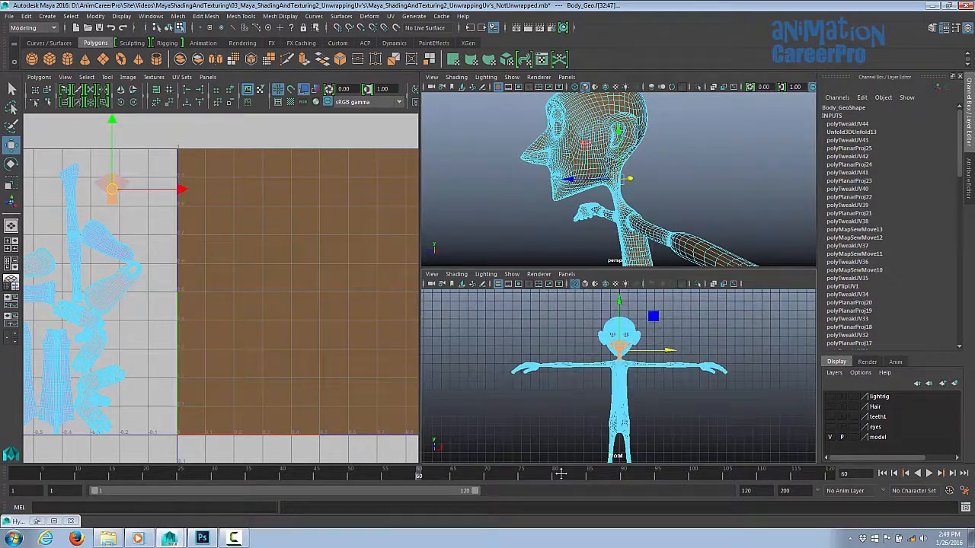
right_click_drag(625, 415, 690, 434, "alt")
key("space")
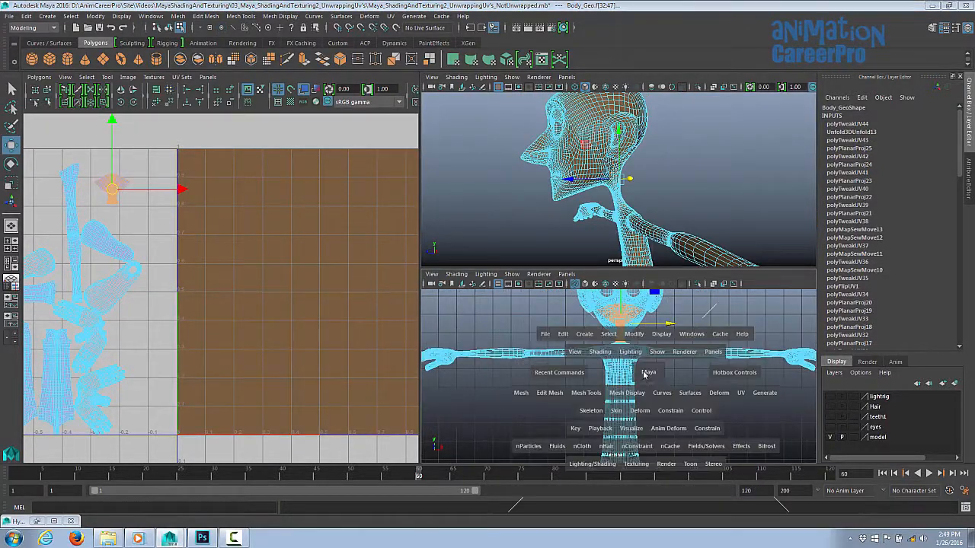
left_click(644, 373)
left_click(689, 372)
key("space")
key("f")
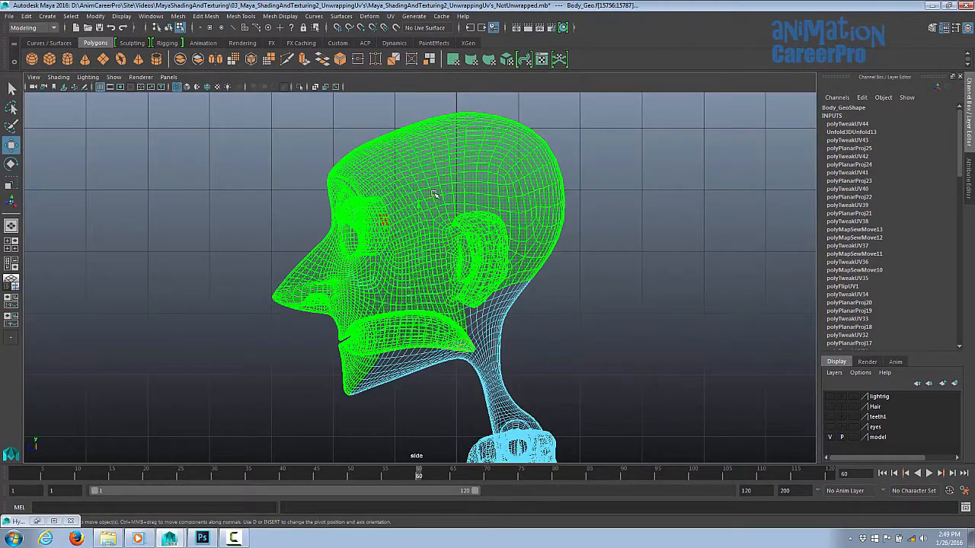
Switch to face selection and lasso the back of the head out of the selection, keeping the front of the head
right_click(434, 195)
right_click_drag(434, 193, 438, 222)
left_click(12, 107)
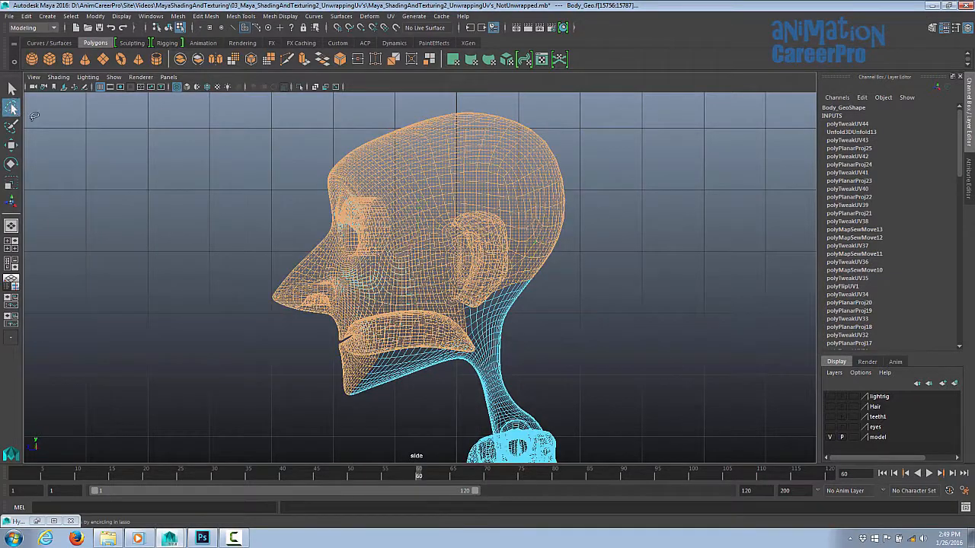
right_click_drag(667, 251, 766, 272, "alt")
middle_click_drag(681, 268, 666, 265, "alt")
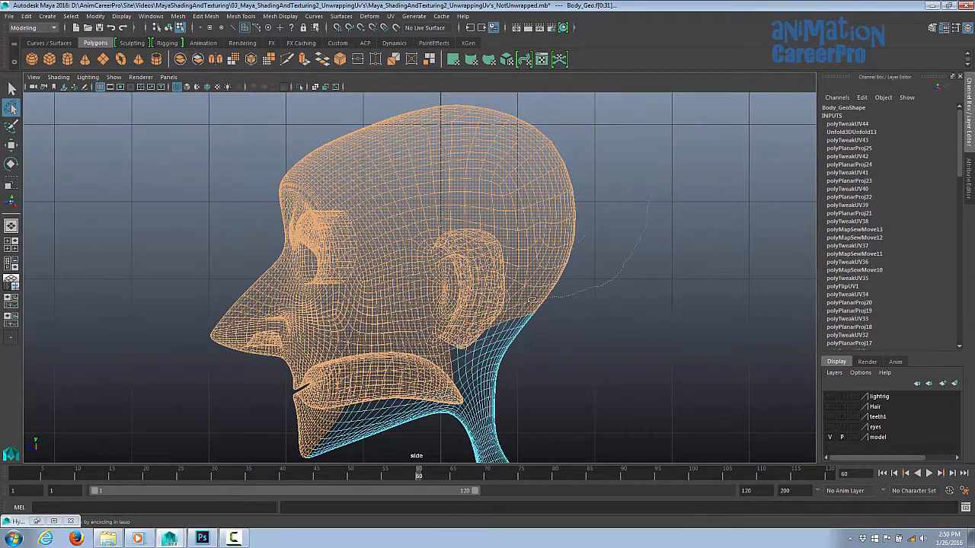
left_click_drag(531, 300, 449, 427)
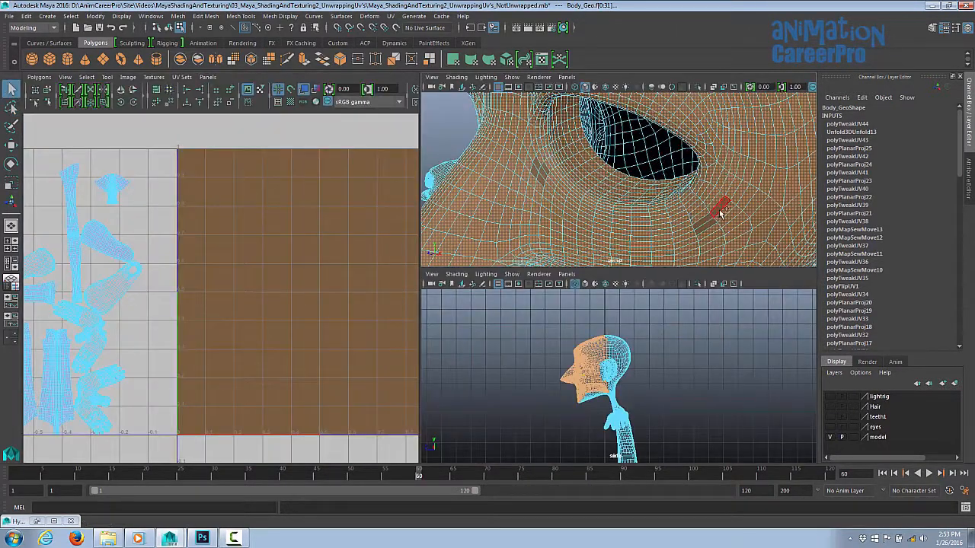
Add the remaining chin and lower jaw faces to the face selection with the Lasso tool
scroll(571, 183, "up", 3)
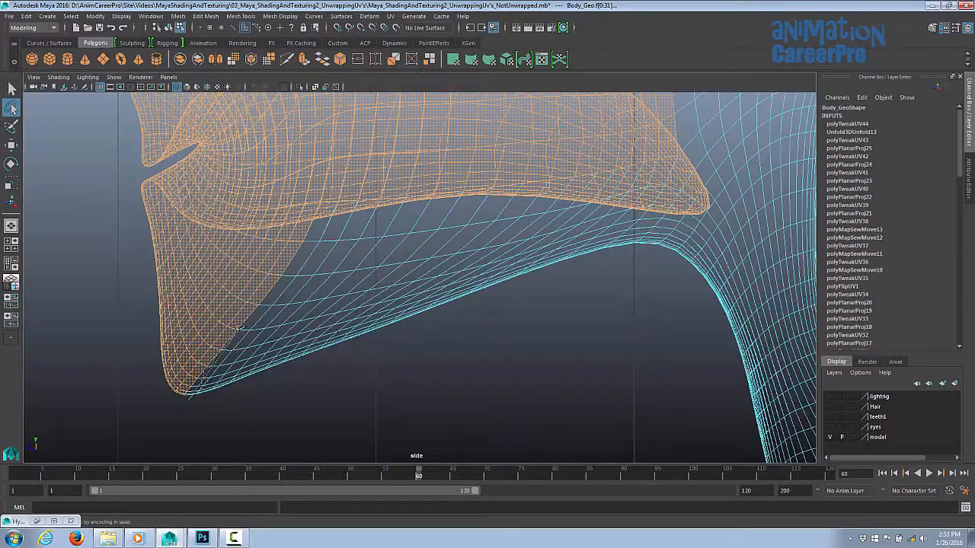
left_click_drag(339, 224, 586, 407, "shift")
middle_click_drag(208, 400, 391, 287, "alt")
right_click_drag(391, 287, 608, 342, "alt")
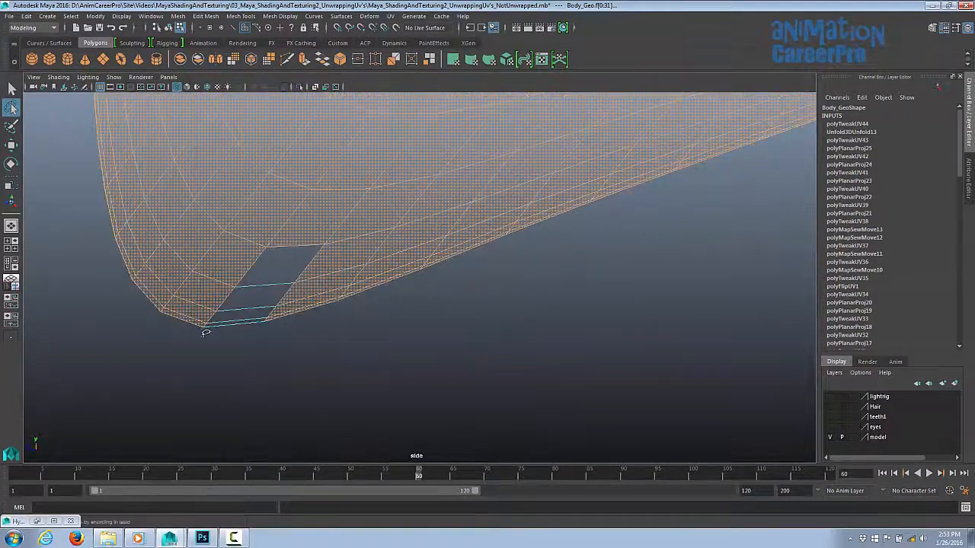
left_click_drag(205, 330, 224, 384, "shift")
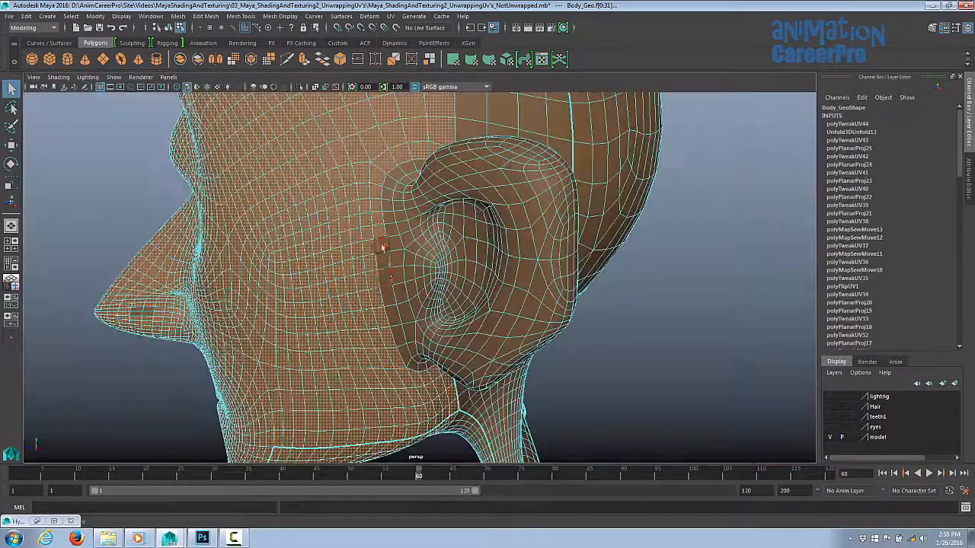
Check the face selection around the ear, then apply a planar projection to it with Y rotation 0
left_click_drag(425, 369, 572, 343, "alt")
left_click_drag(571, 343, 540, 357, "alt")
right_click_drag(540, 357, 270, 314, "alt")
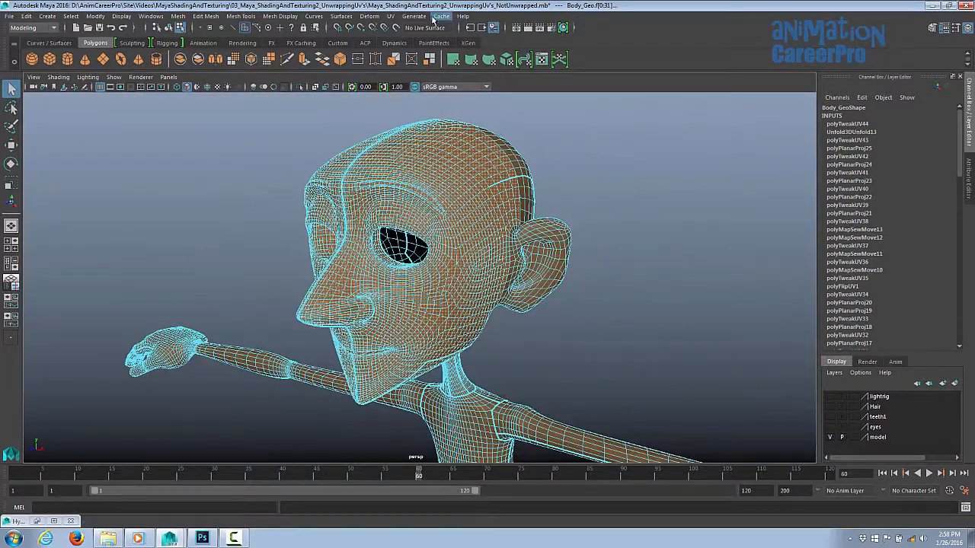
left_click(391, 16)
left_click(427, 116)
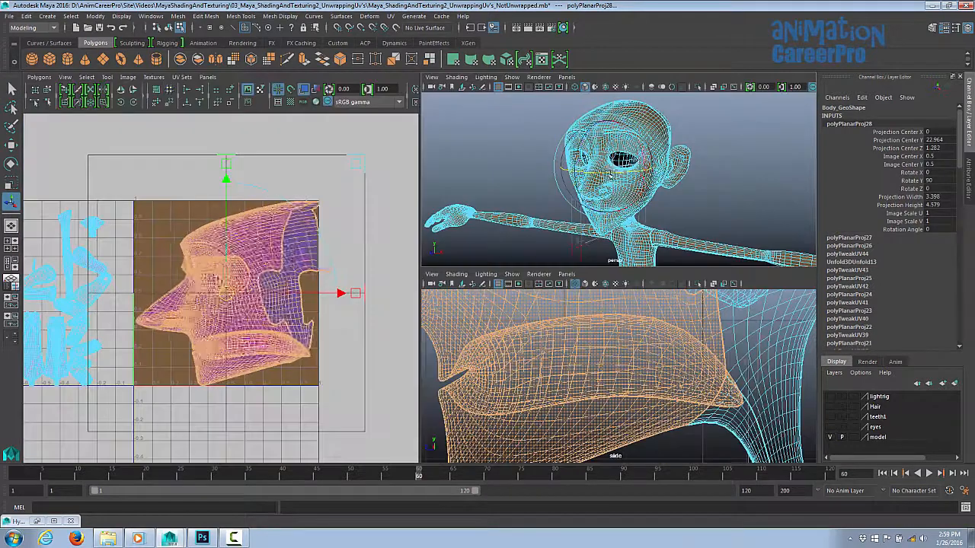
left_click_drag(594, 169, 609, 173)
type("0")
key("Return")
Move the projected face shell out of the UV square to image center X 1.628 and switch to UV selection
scroll(307, 287, "down", 2)
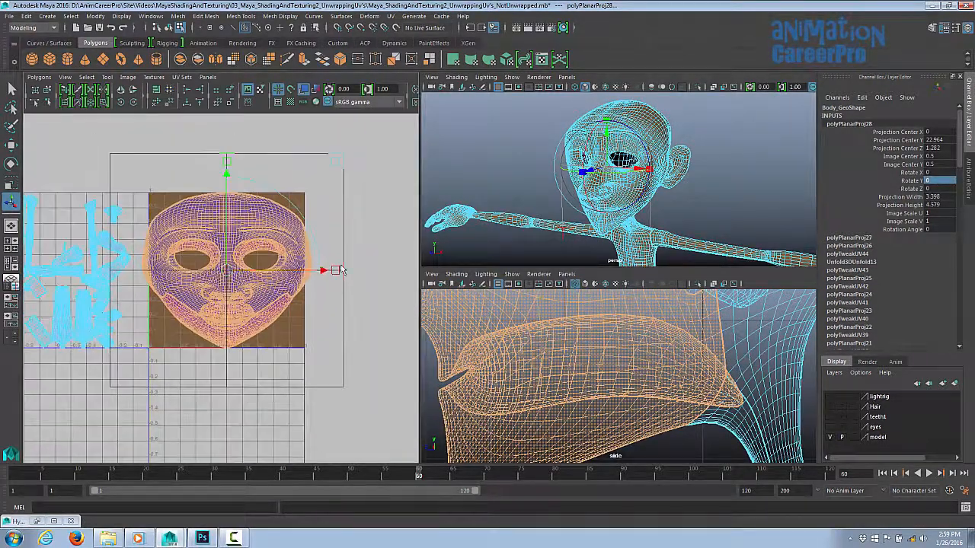
left_click_drag(322, 269, 495, 274)
middle_click_drag(385, 295, 240, 307, "alt")
scroll(240, 307, "up", 1)
right_click_drag(240, 307, 283, 306)
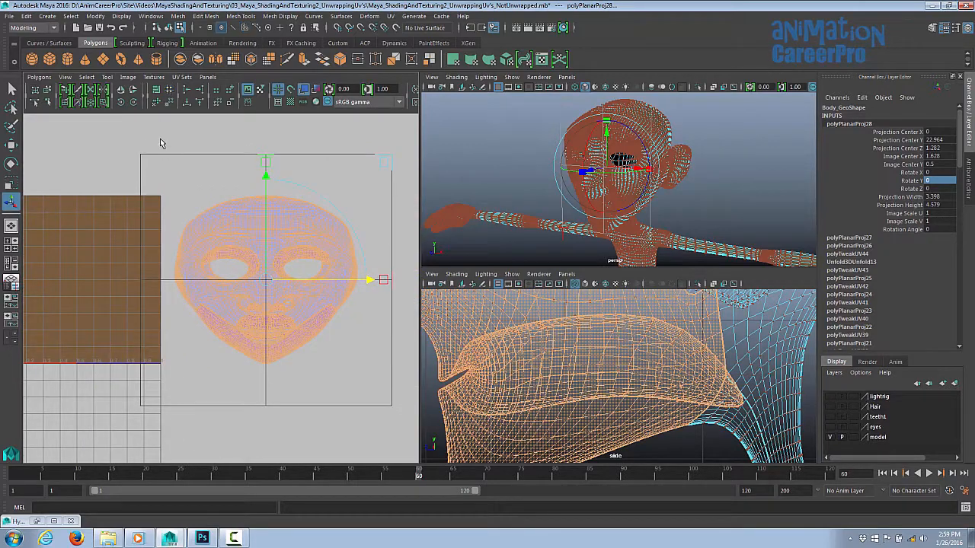
left_click_drag(255, 245, 367, 371)
middle_click_drag(368, 370, 354, 305, "alt")
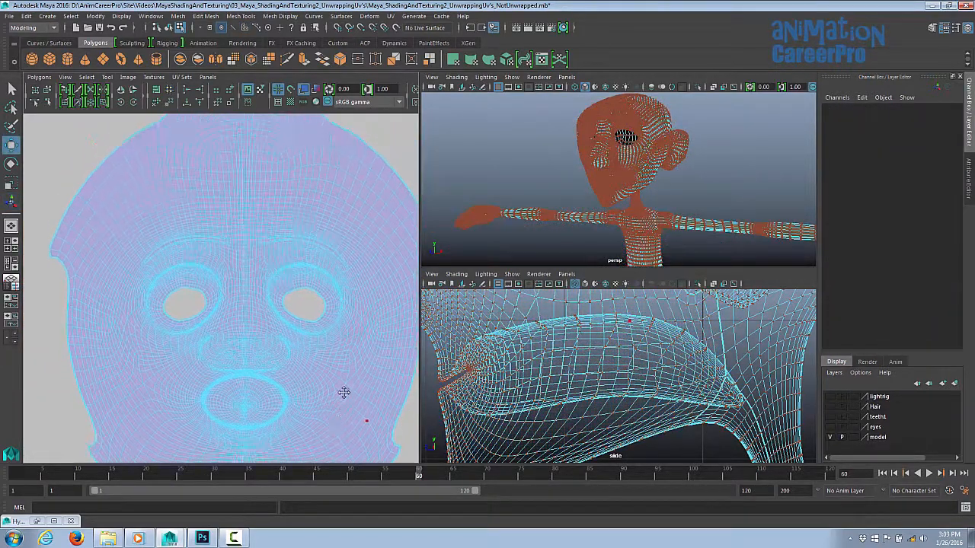
Select the UVs around the mouth and use a UV lattice to pull its three upper points down toward the upper lip
scroll(355, 304, "up", 4)
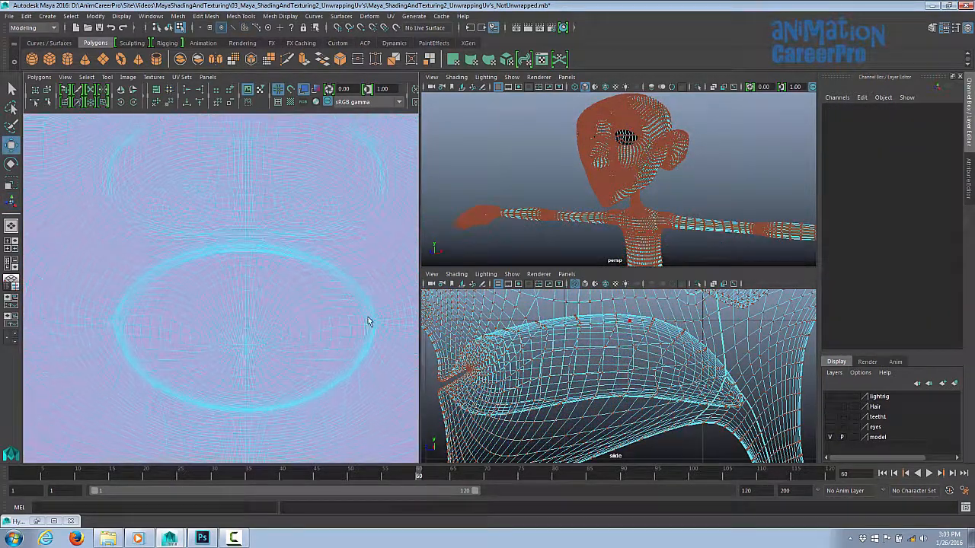
right_click_drag(233, 245, 270, 243)
left_click_drag(93, 236, 419, 449)
right_click_drag(270, 271, 314, 257, "shift")
left_click_drag(256, 247, 259, 303)
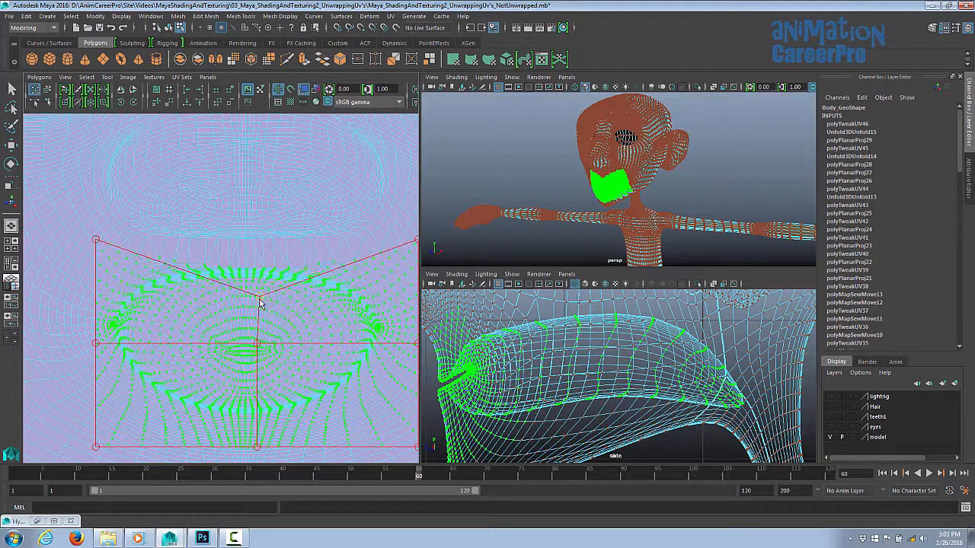
left_click_drag(97, 241, 97, 280)
middle_click_drag(416, 241, 252, 233, "alt")
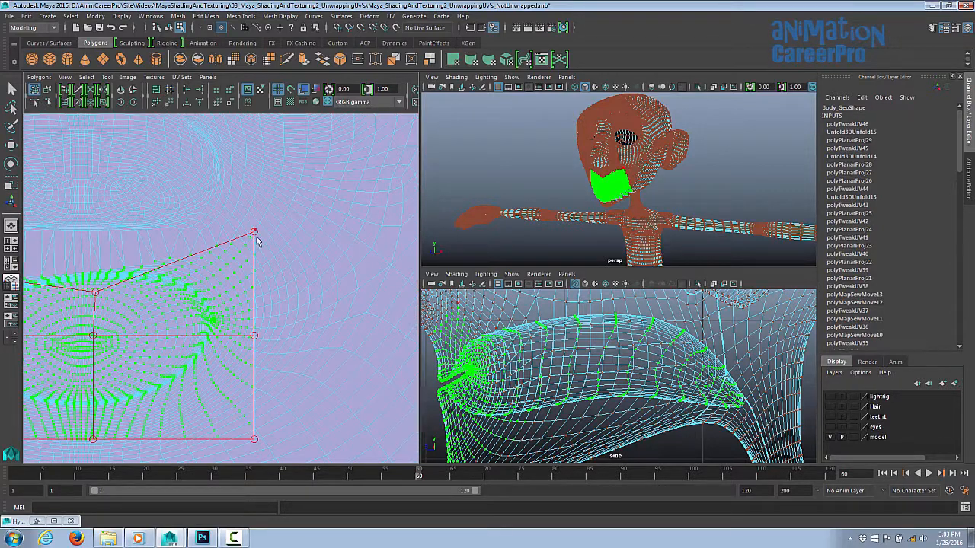
left_click_drag(257, 240, 255, 276)
middle_click_drag(241, 276, 371, 267, "alt")
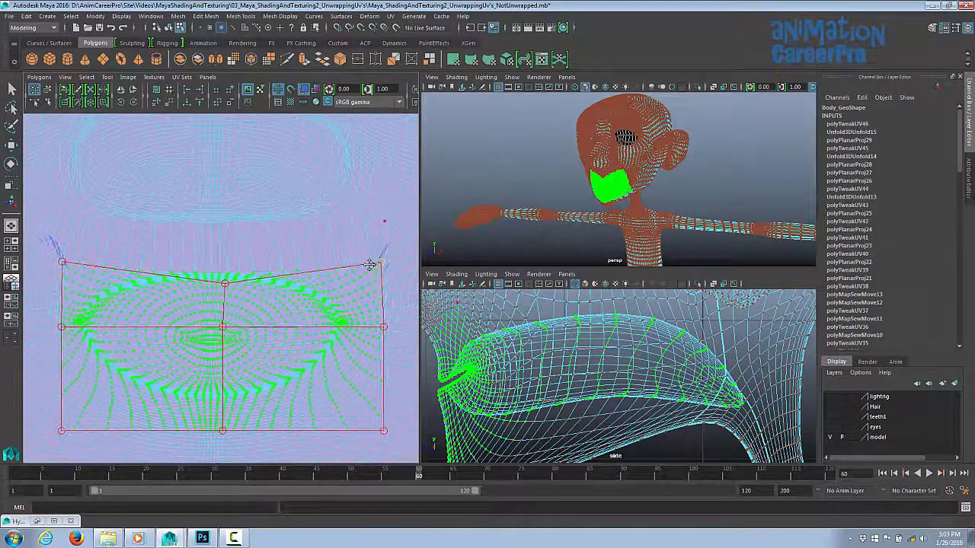
Unfold the lassoed UVs between the nose and upper lip, and relax the UVs around the whole mouth with the Smooth UV tool
scroll(371, 266, "down", 2)
left_click(11, 108)
left_click_drag(86, 308, 96, 219)
left_click_drag(404, 262, 99, 314)
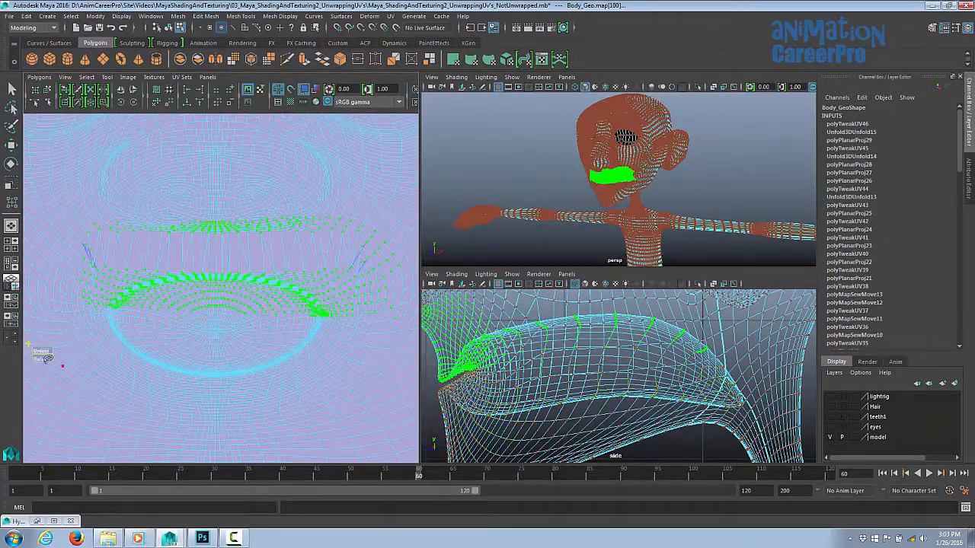
left_click_drag(64, 359, 72, 360)
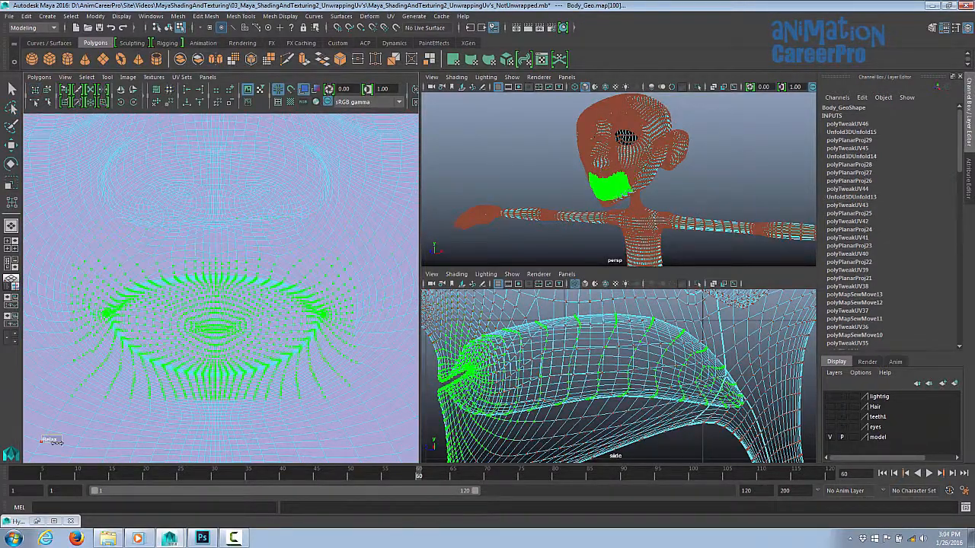
left_click_drag(57, 443, 64, 444)
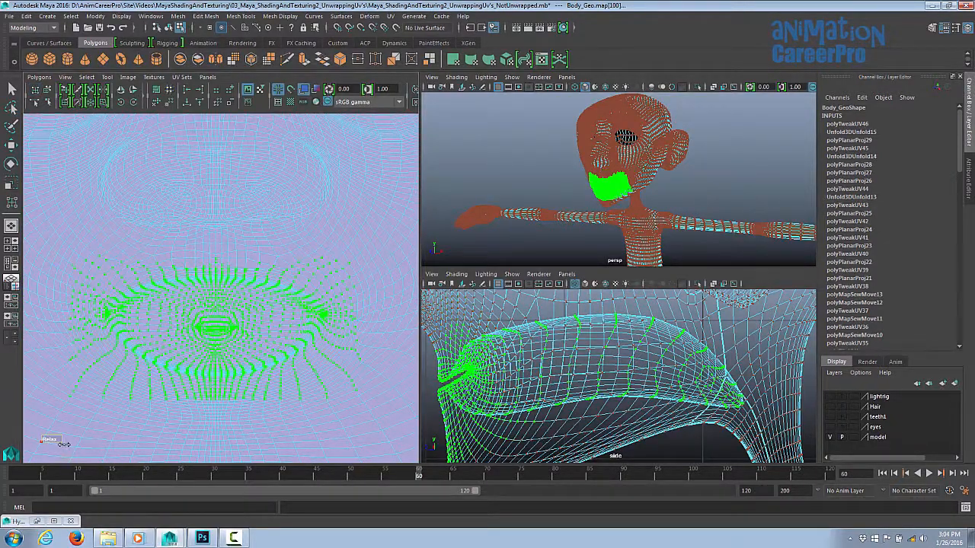
Select and smooth the UVs above the upper lip and those at the corners of the mouth
left_click_drag(86, 250, 221, 276)
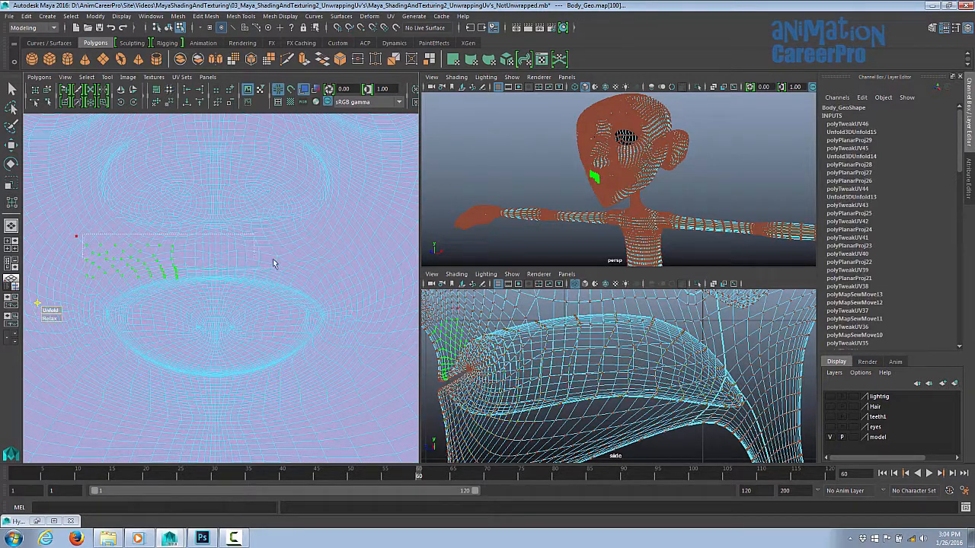
left_click_drag(272, 259, 130, 324)
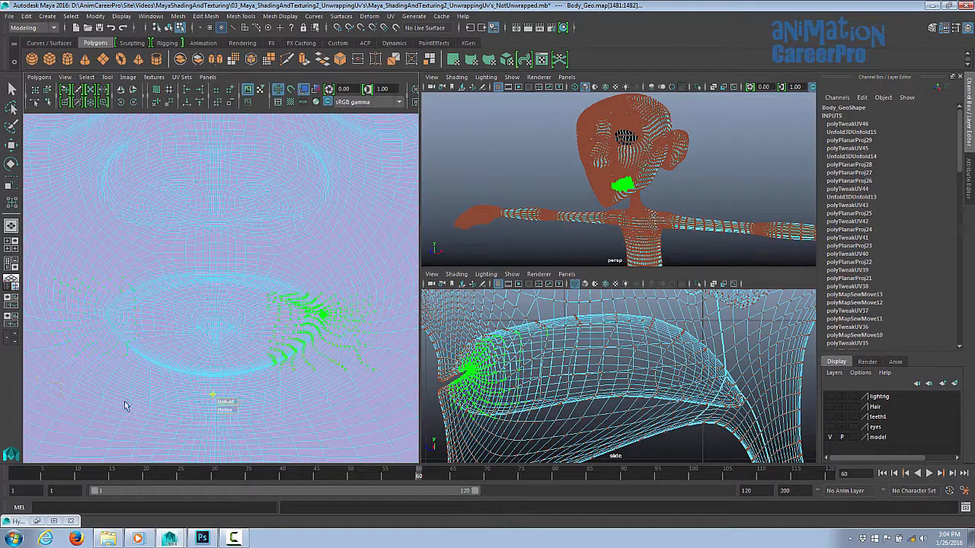
right_click_drag(259, 307, 316, 294, "alt")
middle_click_drag(316, 294, 315, 340, "alt")
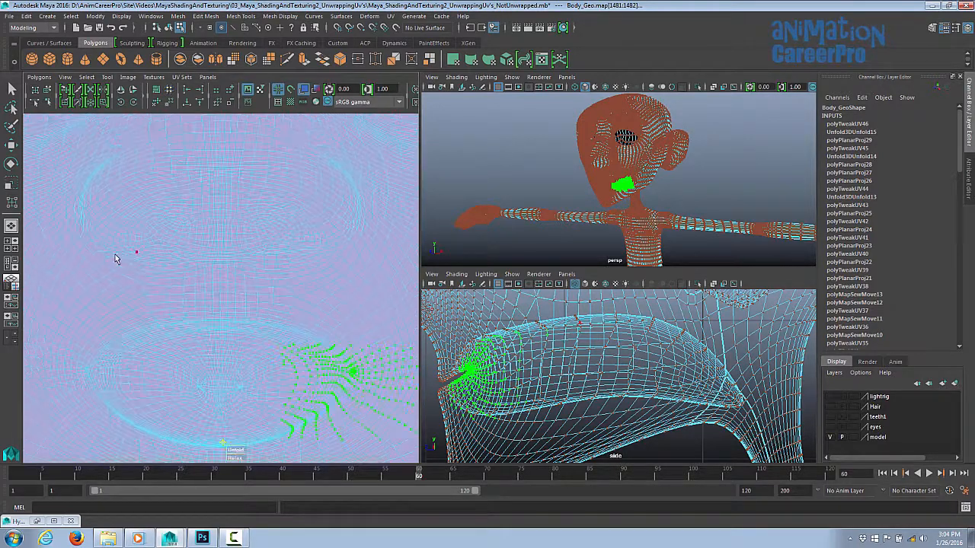
Select the middle upper-lip UVs, then lasso the UVs along the lower lip and smooth them
left_click_drag(117, 257, 206, 300)
left_click_drag(147, 200, 290, 259)
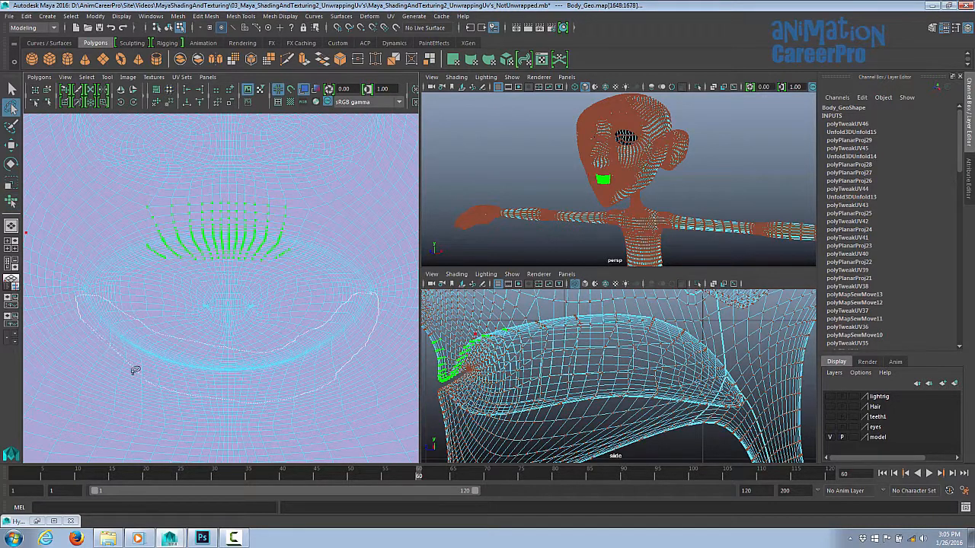
left_click_drag(135, 370, 99, 335)
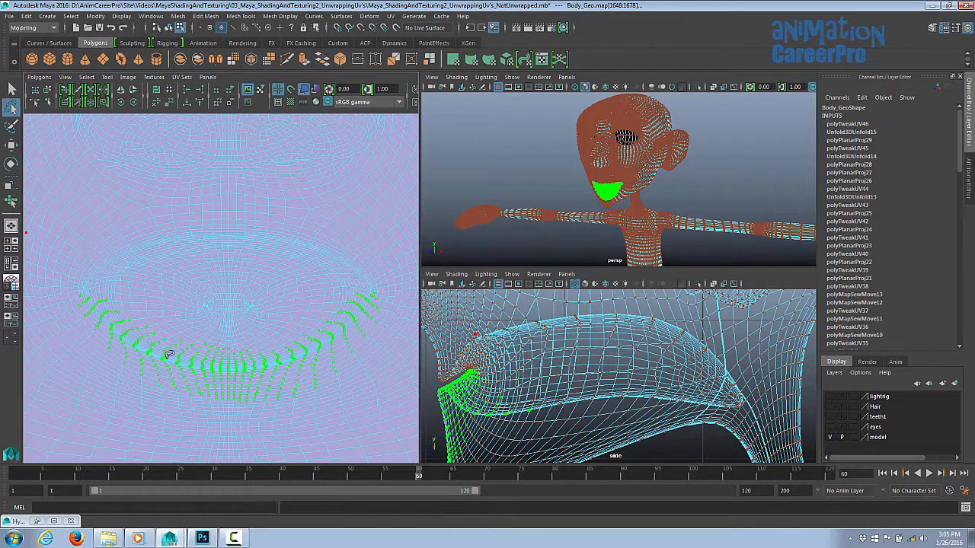
right_click_drag(169, 355, 52, 432, "shift")
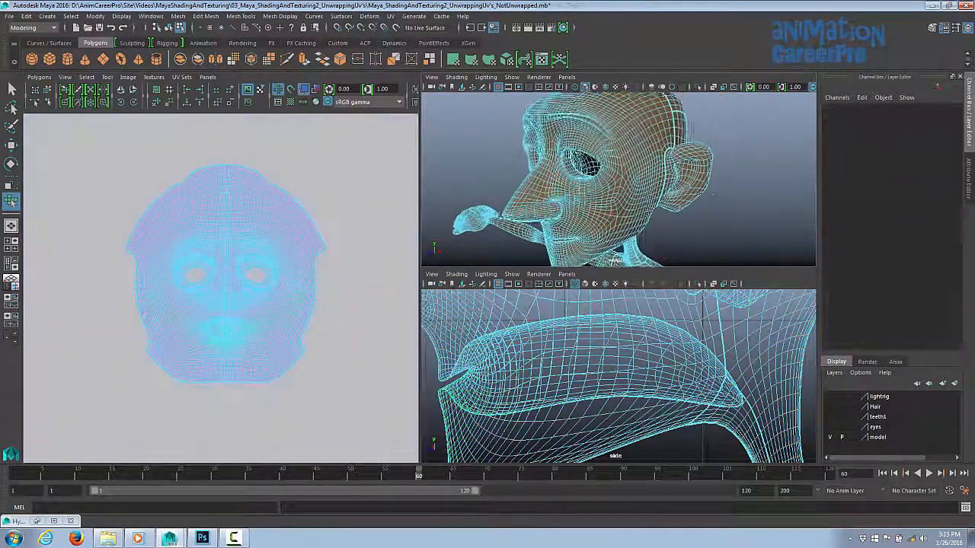
Turn to the side of the head and switch to face selection for picking the faces of the ear
mouse_move(716, 198)
left_mouse_down("alt")
mouse_move(725, 197)
mouse_move(673, 186)
mouse_move(727, 192)
left_mouse_up("alt")
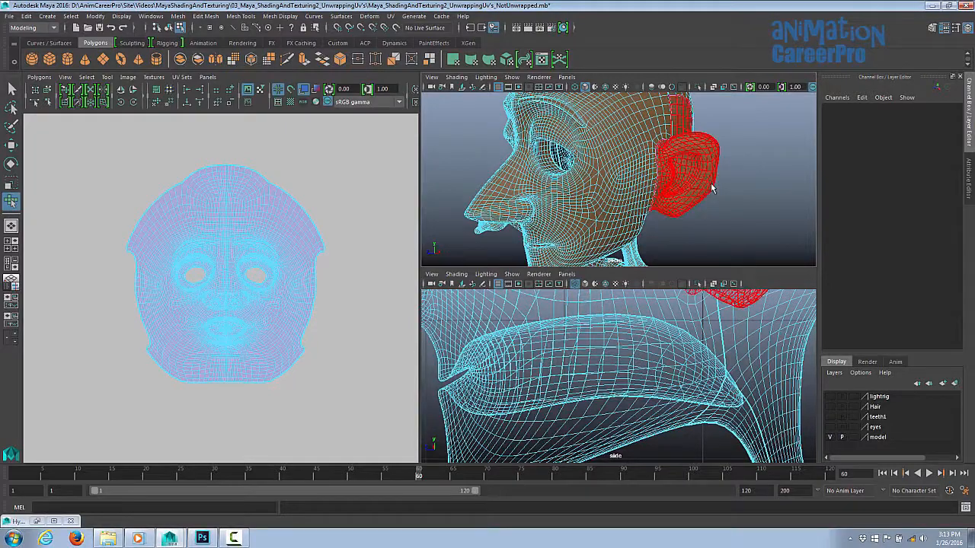
right_click(616, 153)
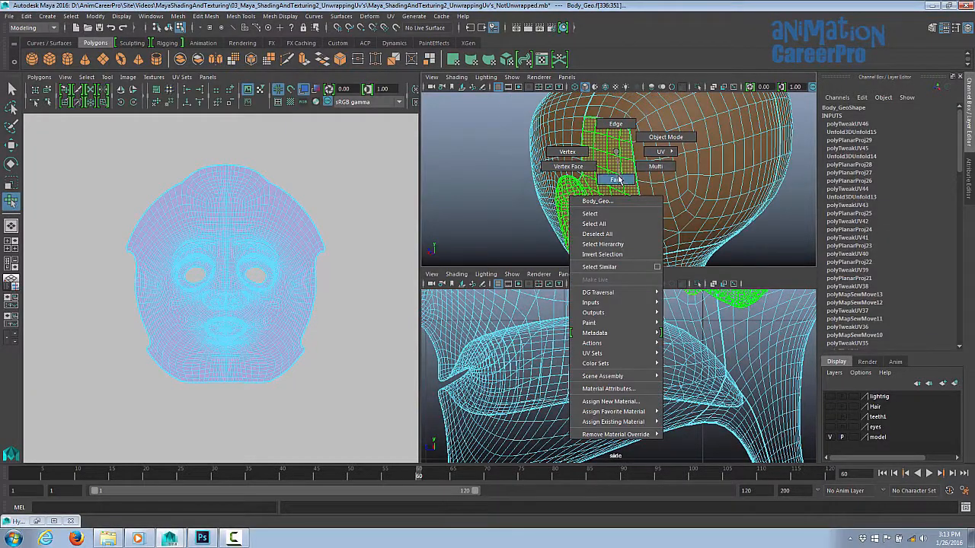
right_click_drag(620, 180, 618, 181)
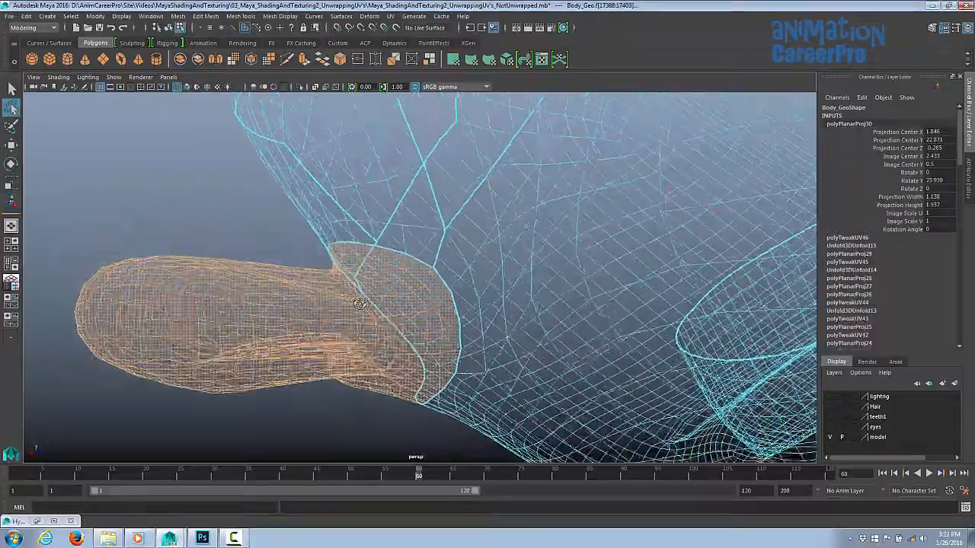
Refine the face selection of the ear along its border with the head in shaded display
left_click_drag(346, 302, 361, 280, "alt")
scroll(361, 280, "up", 10)
key("5")
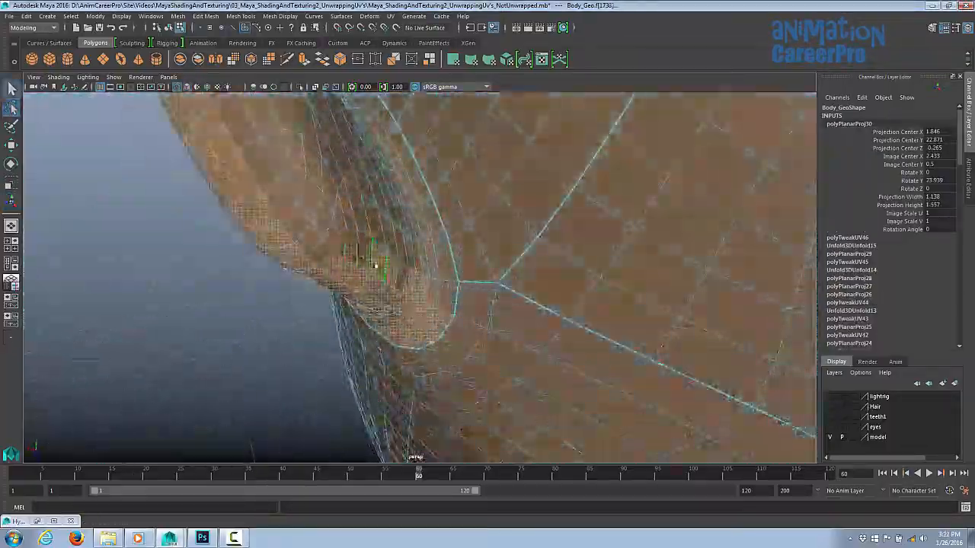
scroll(419, 315, "down", 6)
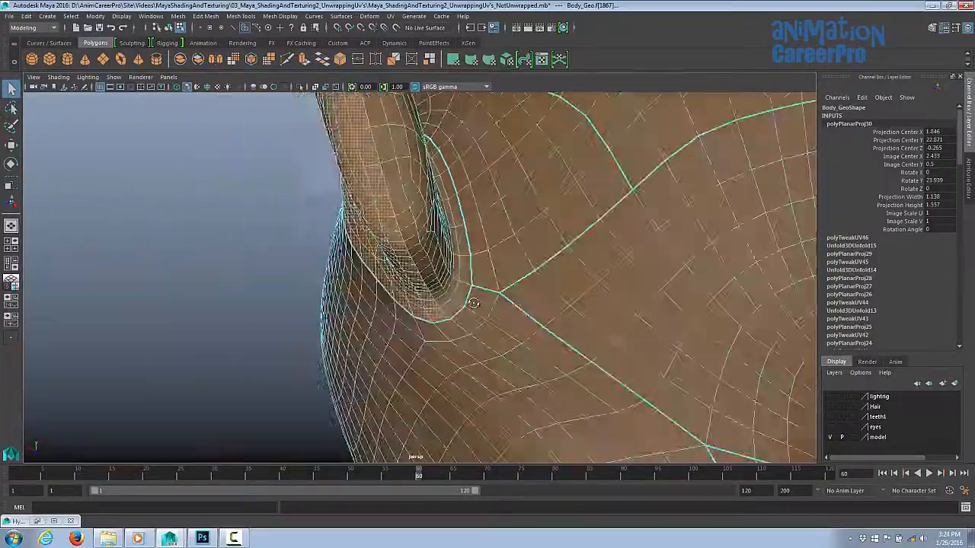
left_click_drag(420, 314, 480, 276, "alt")
key("w")
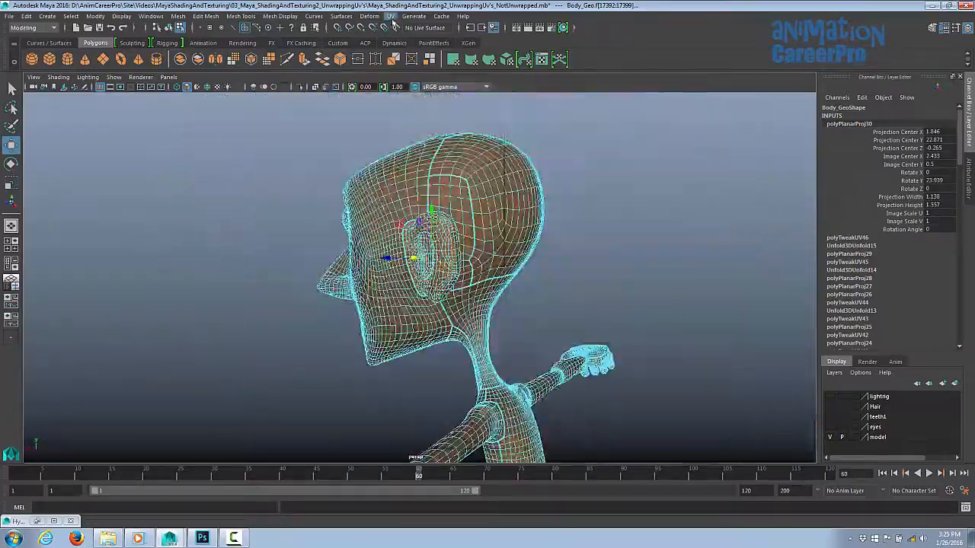
Apply a planar projection to the selected front-of-ear faces and set its Y rotation to 54.073
left_click(390, 16)
left_click(435, 183)
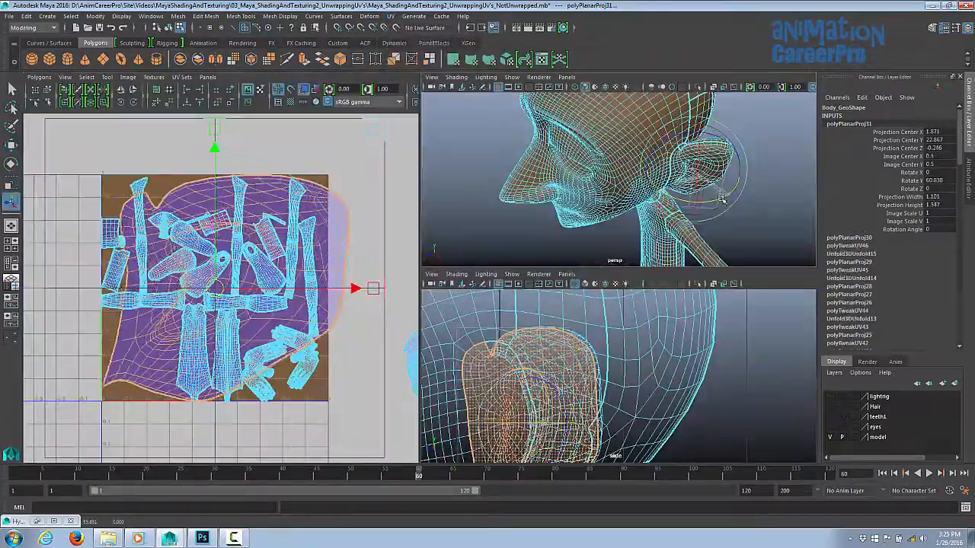
left_click_drag(721, 197, 715, 198)
Move the projected ear shell out of the UV square to image center X 1.705 and Y 1.69
left_click_drag(215, 282, 352, 286)
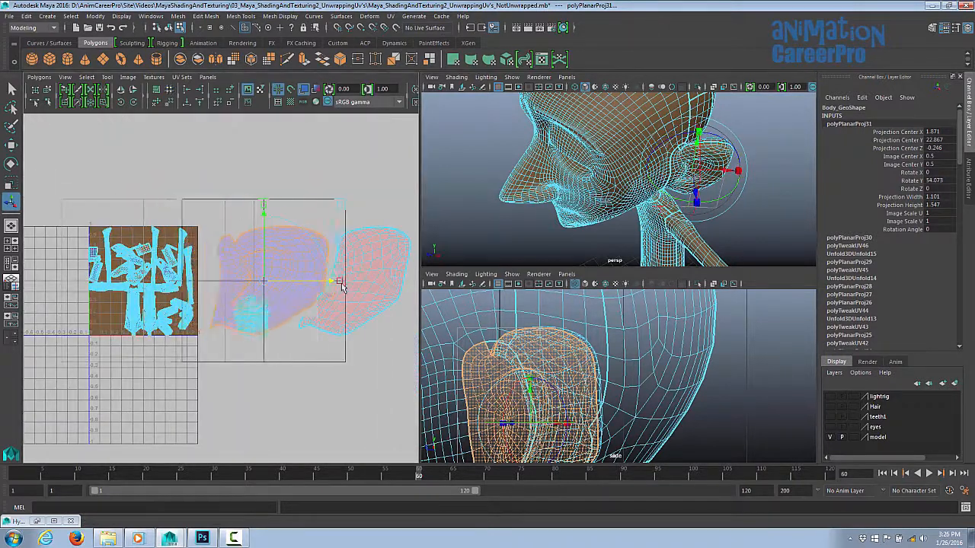
left_click_drag(276, 206, 276, 100)
middle_click_drag(298, 180, 278, 244, "alt")
right_click_drag(278, 244, 286, 246, "alt")
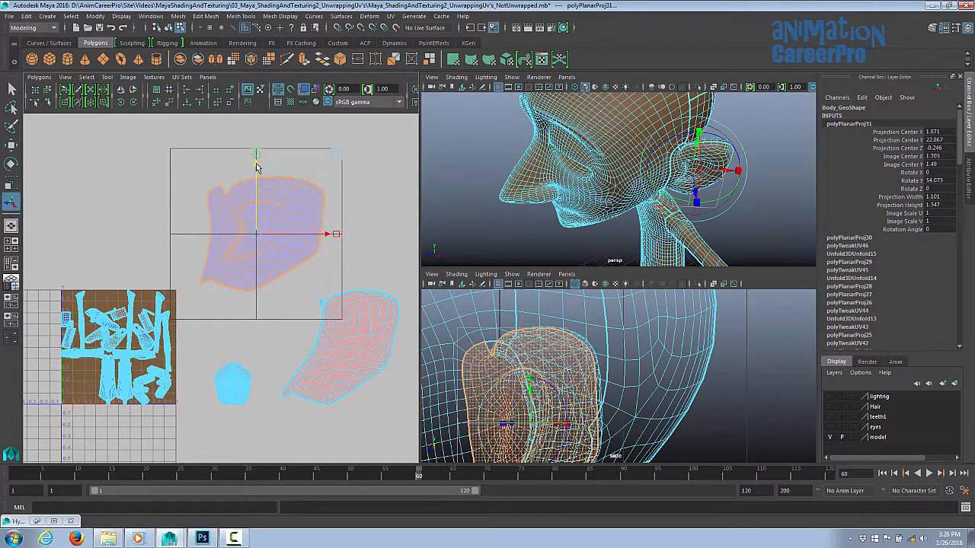
left_click_drag(256, 166, 256, 143)
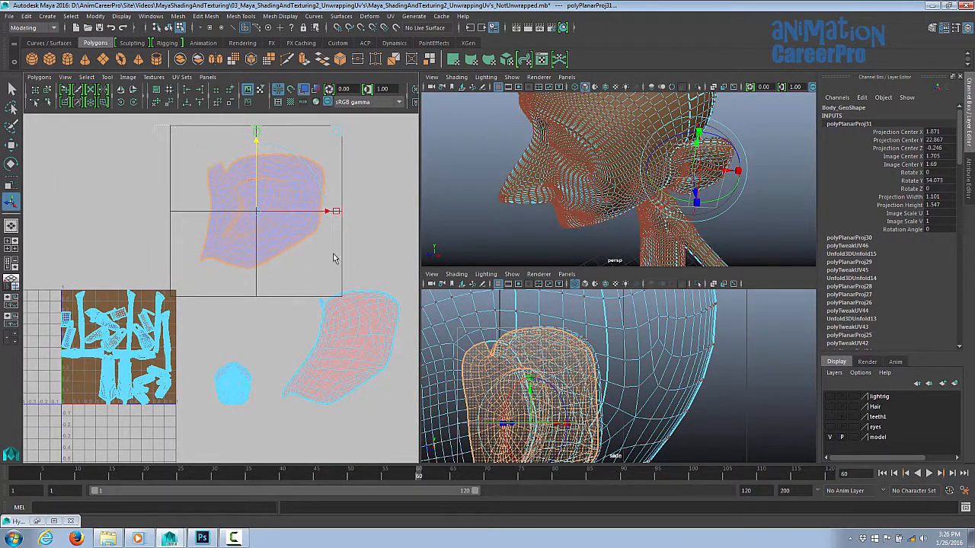
Unfold the front-of-ear shell and position it in the free space beside the long limb shell in the UV square
right_click_drag(276, 221, 276, 198, "shift")
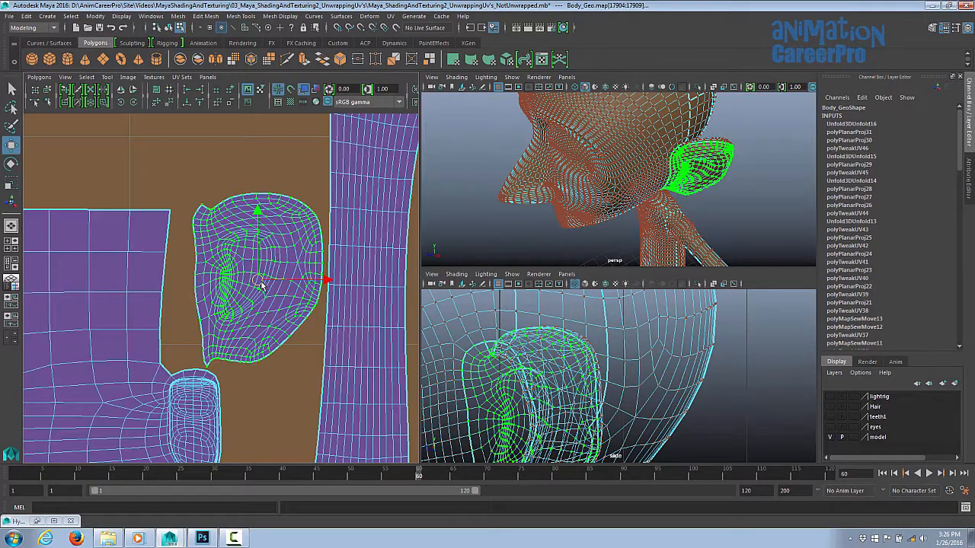
key("b")
left_click_drag(262, 271, 263, 283)
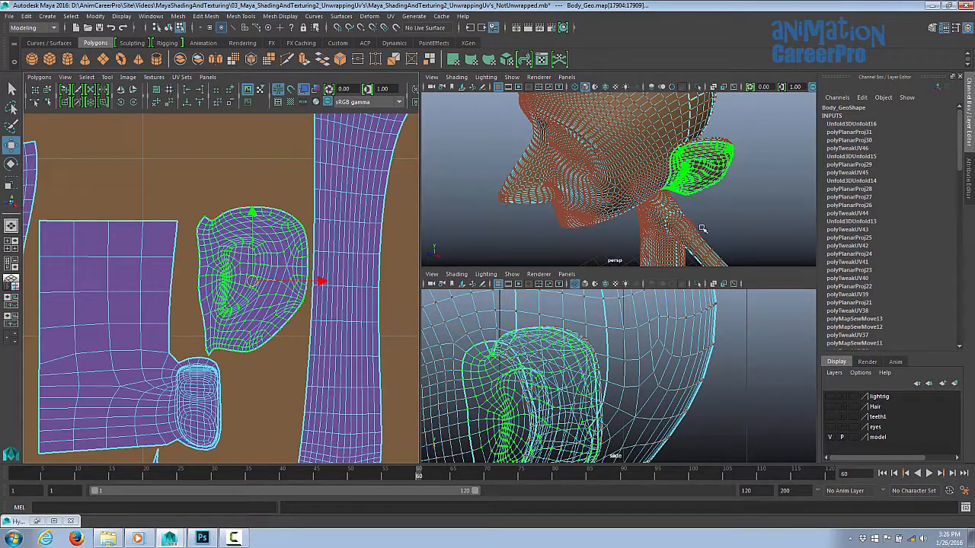
Turn to the back of the head and select the faces on the back side of the ear
scroll(726, 215, "down", 2)
left_click_drag(723, 214, 536, 201, "alt")
scroll(569, 197, "up", 3)
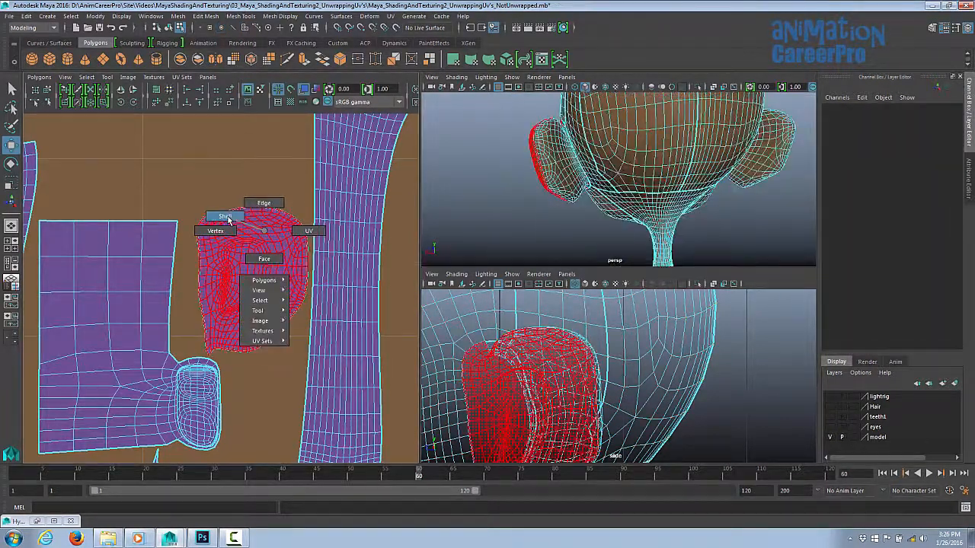
right_click_drag(244, 228, 431, 200)
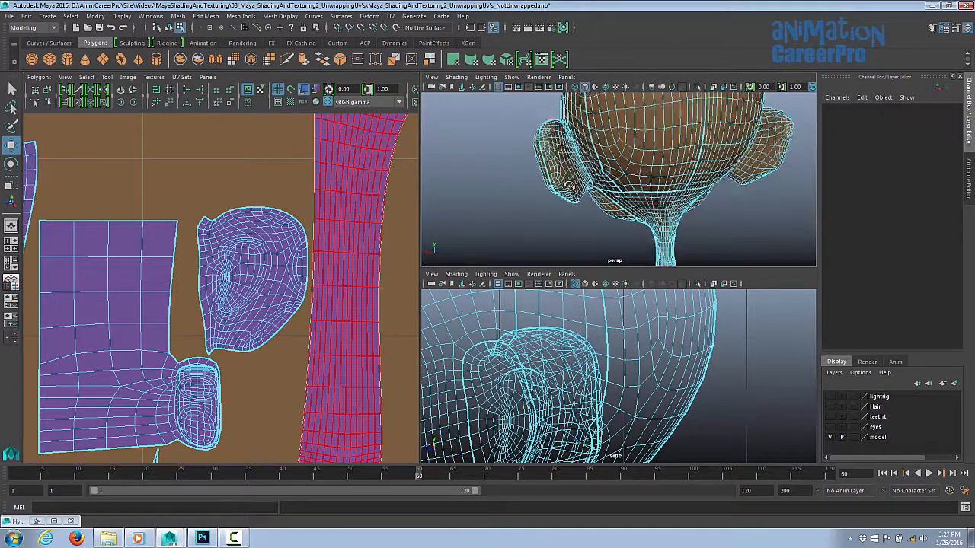
left_click_drag(569, 187, 526, 175, "alt")
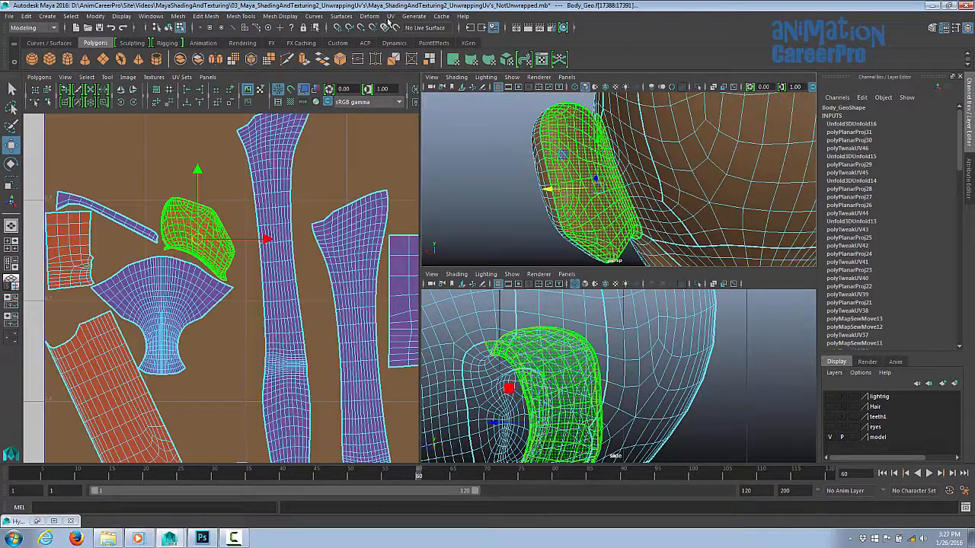
left_click(390, 16)
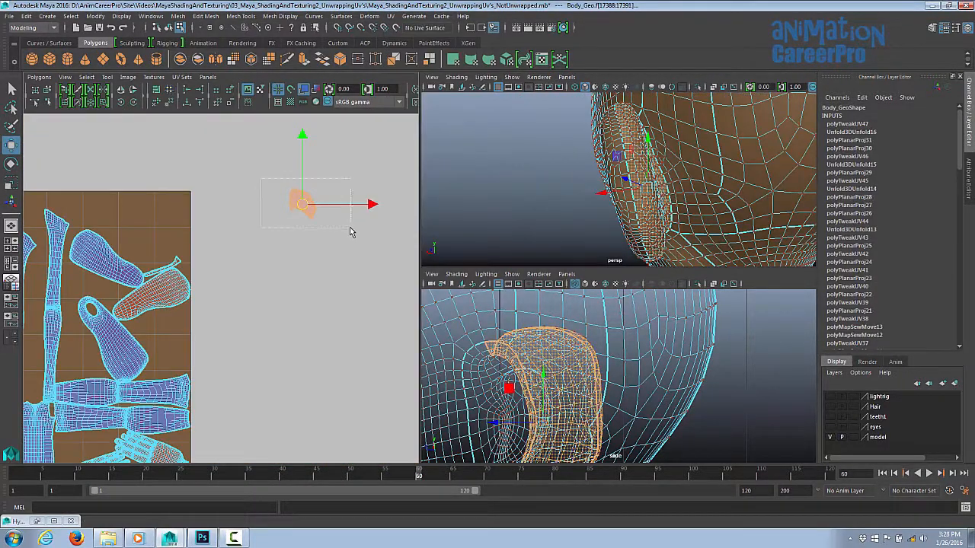
Select the UVs of the back-of-ear shell, unfold them and place the shell inside the UV square
left_click_drag(351, 232, 350, 231)
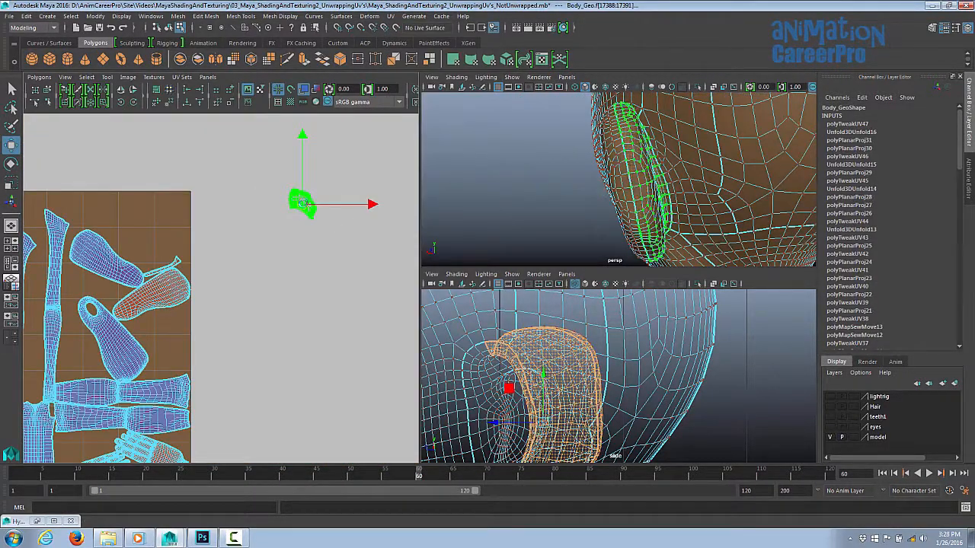
right_click_drag(298, 200, 299, 173, "shift")
right_click_drag(299, 174, 299, 173, "shift")
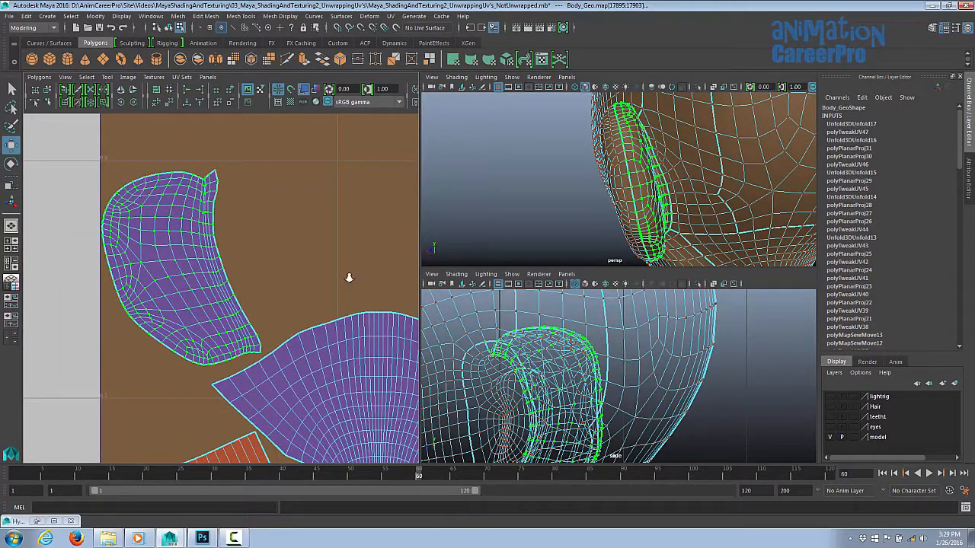
scroll(348, 278, "down", 10)
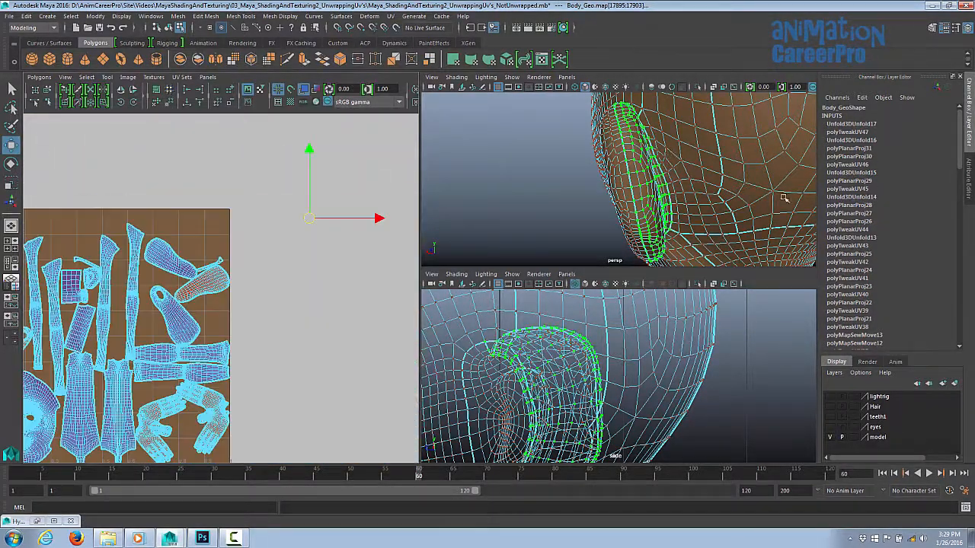
Turn around the head past the other ear and select the strip of head faces behind the ear
scroll(786, 198, "down", 6)
left_click_drag(785, 198, 708, 203, "alt")
left_click_drag(709, 203, 680, 209, "alt")
scroll(681, 209, "up", 4)
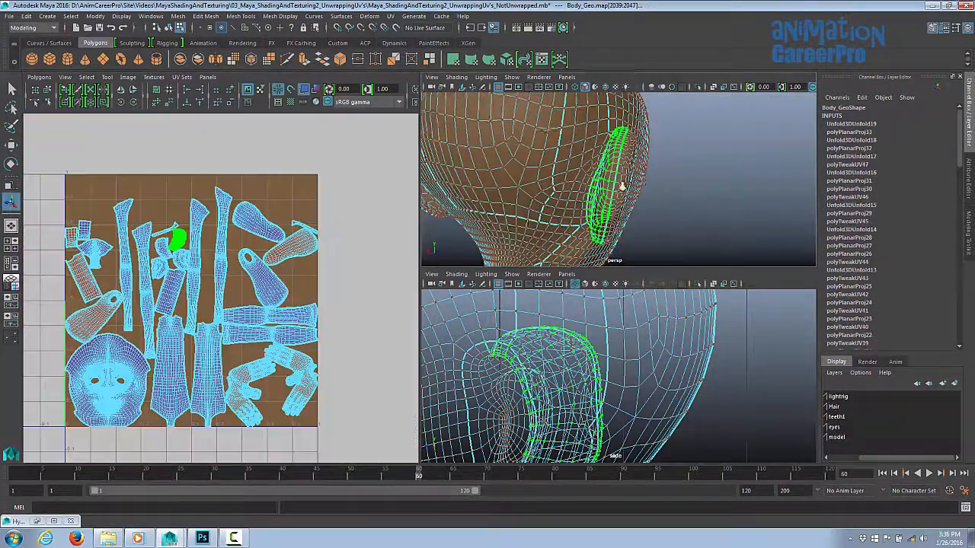
left_click_drag(622, 187, 636, 186, "alt")
right_click_drag(637, 186, 581, 189, "alt")
right_click(177, 242)
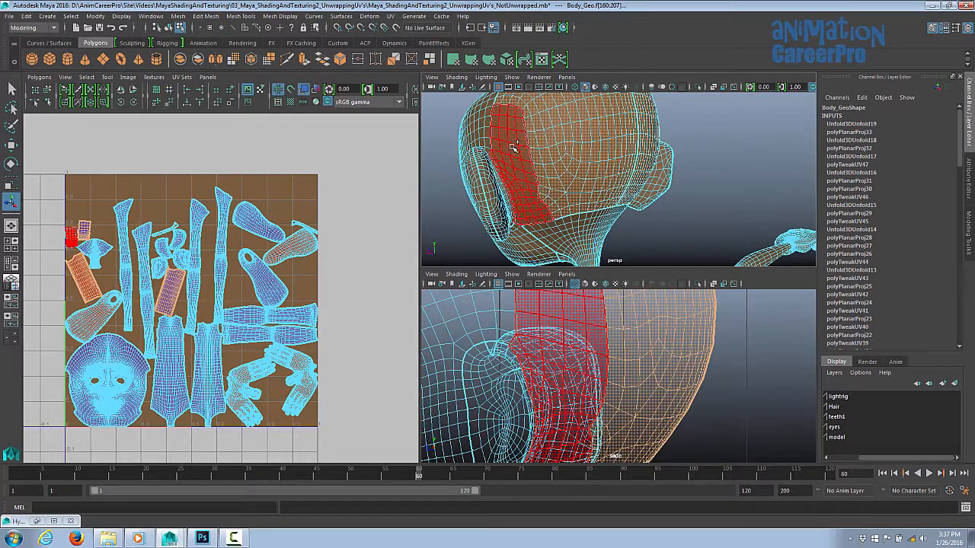
left_click(515, 147)
left_click(533, 129)
left_click_drag(534, 129, 587, 138, "alt")
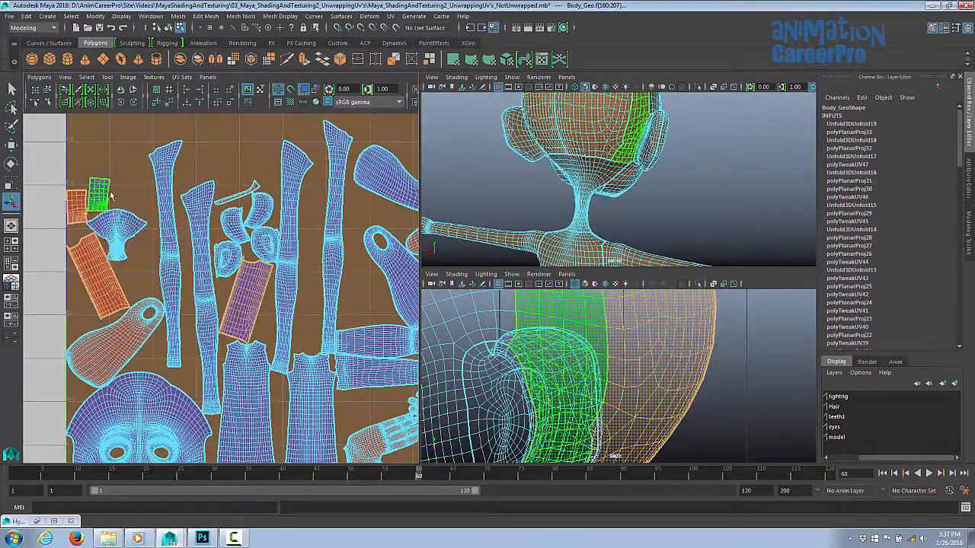
Select the faces covering the back of the head and apply a planar UV projection to them
scroll(523, 177, "down", 6)
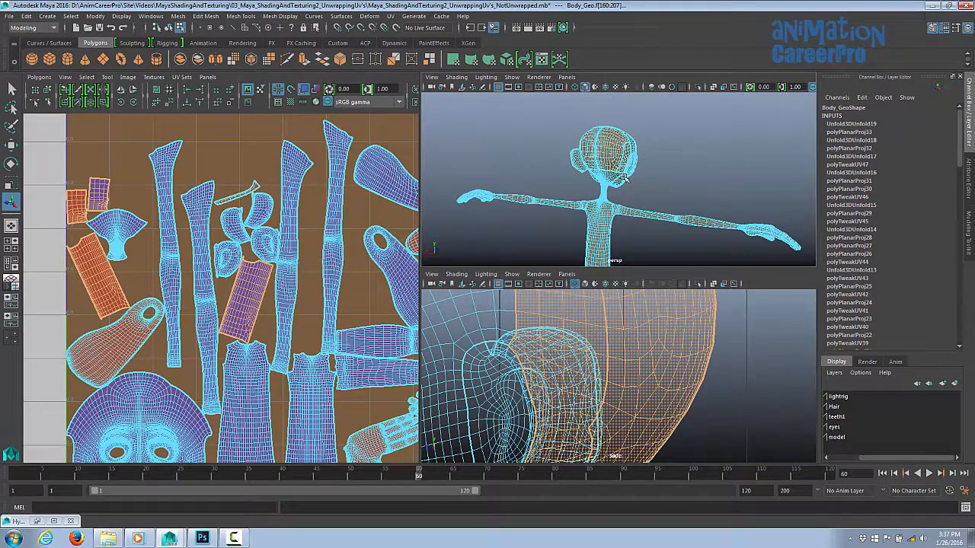
scroll(673, 188, "up", 3)
left_click_drag(645, 184, 694, 186, "alt")
right_click_drag(693, 185, 720, 168, "alt")
middle_click_drag(719, 168, 714, 220, "alt")
left_click_drag(714, 220, 681, 236, "alt")
right_click(609, 167)
left_click(391, 16)
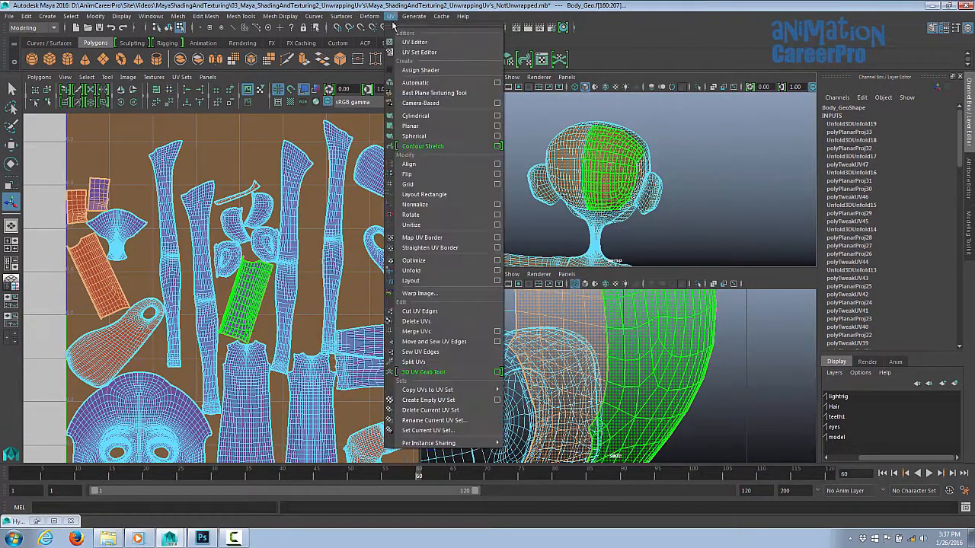
left_click(449, 127)
Rotate the planar projection to face the back of the head, setting its Rotate Y to 0
left_click_drag(619, 259, 570, 269, "alt")
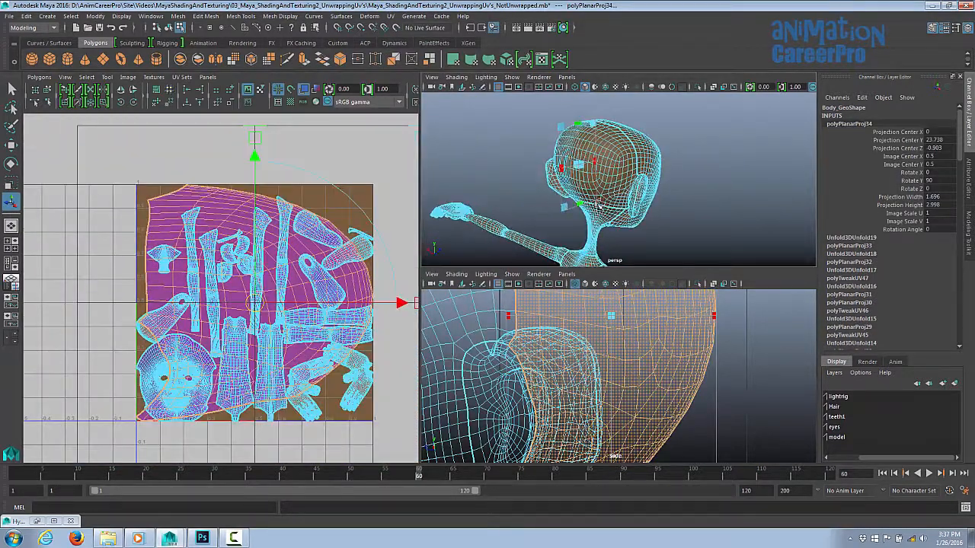
left_click(549, 209)
left_click(537, 188)
left_click_drag(598, 177, 565, 190)
left_click_drag(565, 195, 609, 213, "alt")
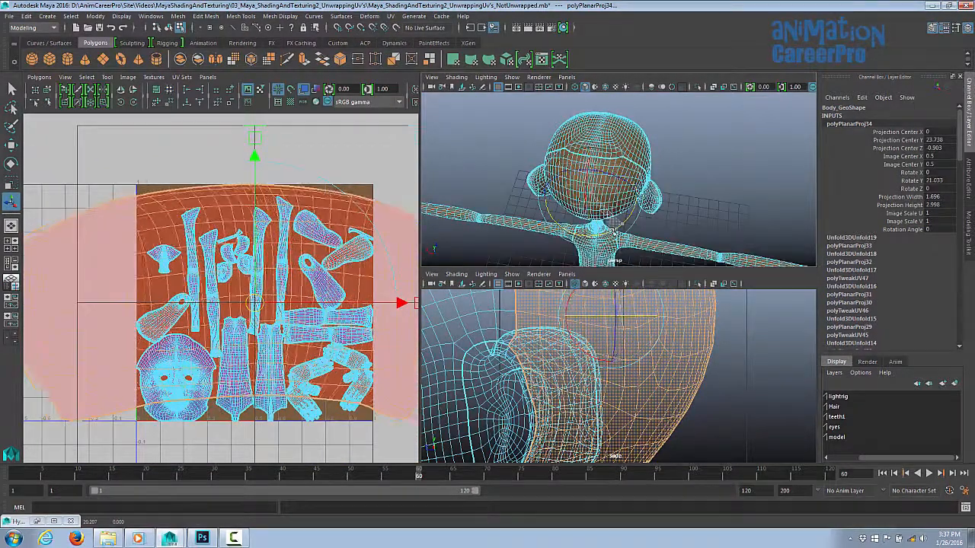
left_click(936, 181)
type("0")
key("Return")
Move the back-of-head shell out of the UV square into empty space and select all of its UVs
right_click_drag(294, 293, 218, 319, "alt")
left_click_drag(257, 299, 460, 298)
middle_click_drag(411, 298, 252, 286, "alt")
left_click_drag(308, 286, 275, 294)
scroll(244, 258, "up", 4)
right_click_drag(244, 255, 287, 256)
left_click_drag(108, 169, 372, 369)
left_click_drag(99, 167, 403, 392)
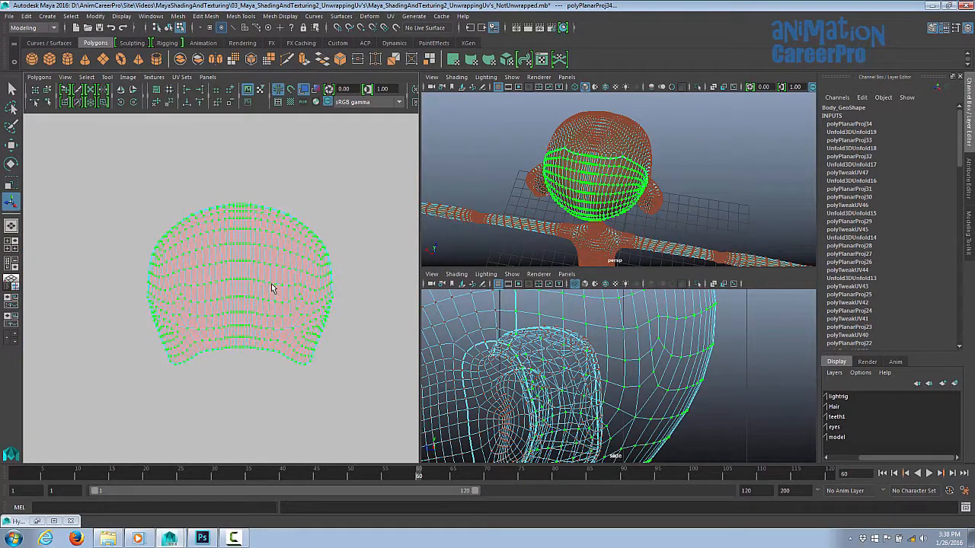
Unfold the back-of-head shell inside the UV square and enlarge the UV editor to review the full layout
key("f")
middle_click_drag(247, 327, 438, 306, "alt")
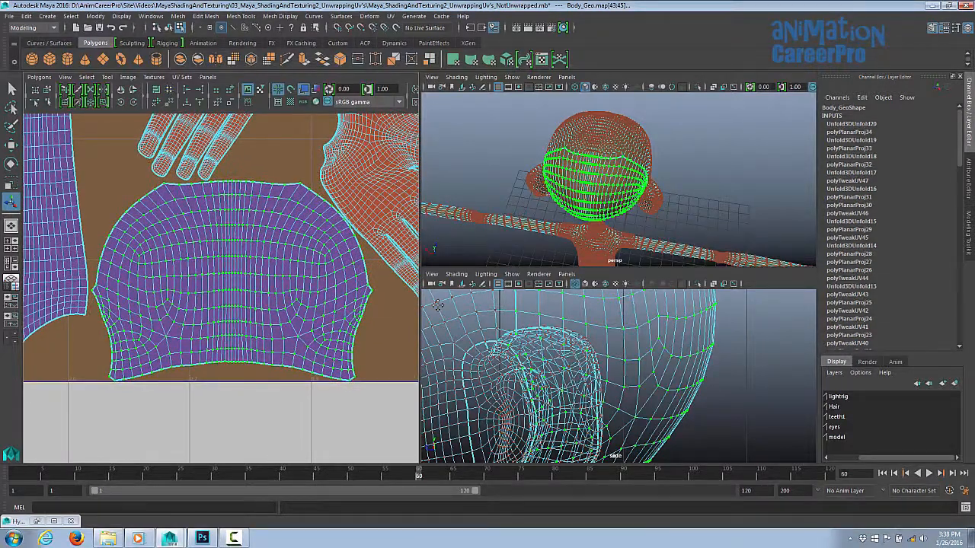
key("space")
right_click_drag(355, 328, 275, 288, "alt")
middle_click_drag(275, 287, 262, 313, "alt")
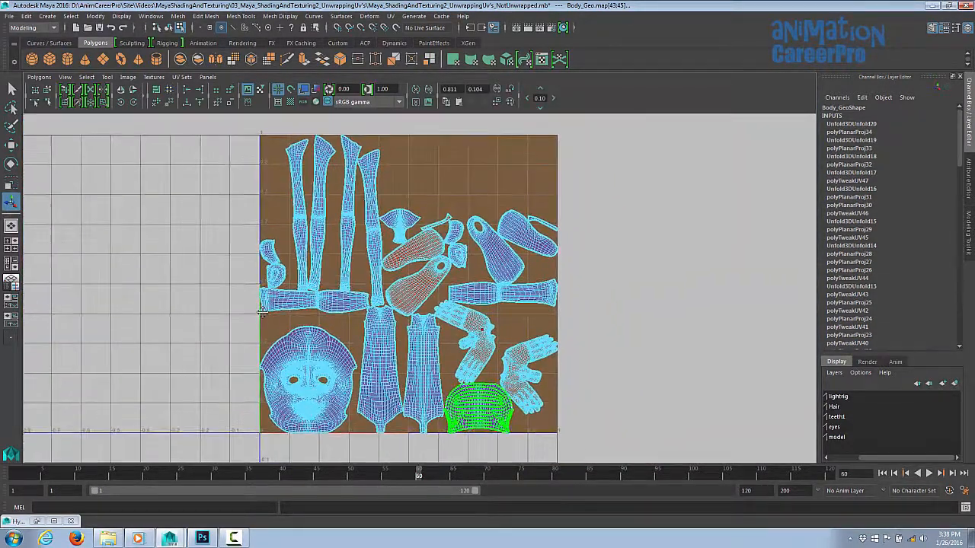
right_click_drag(262, 313, 303, 317, "alt")
left_click(609, 269)
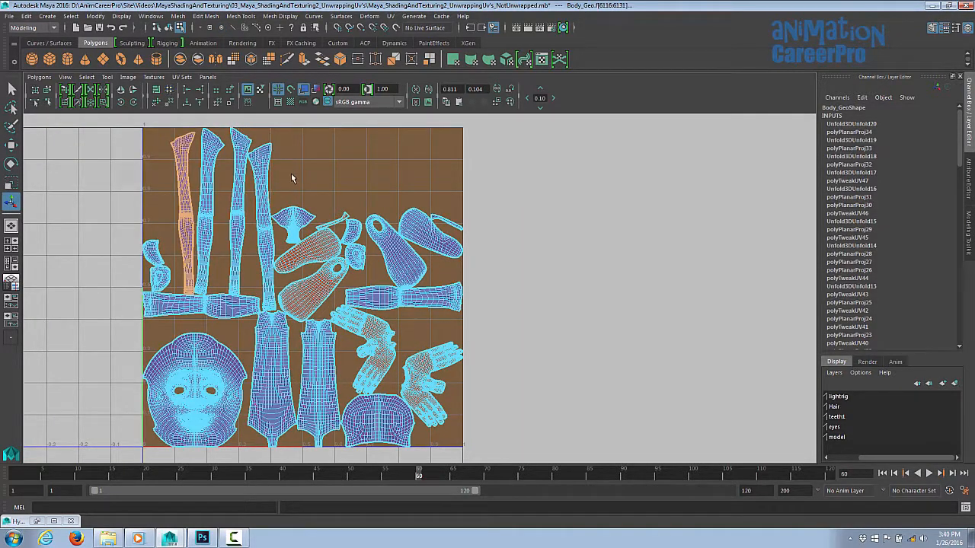
scroll(404, 266, "down", 2)
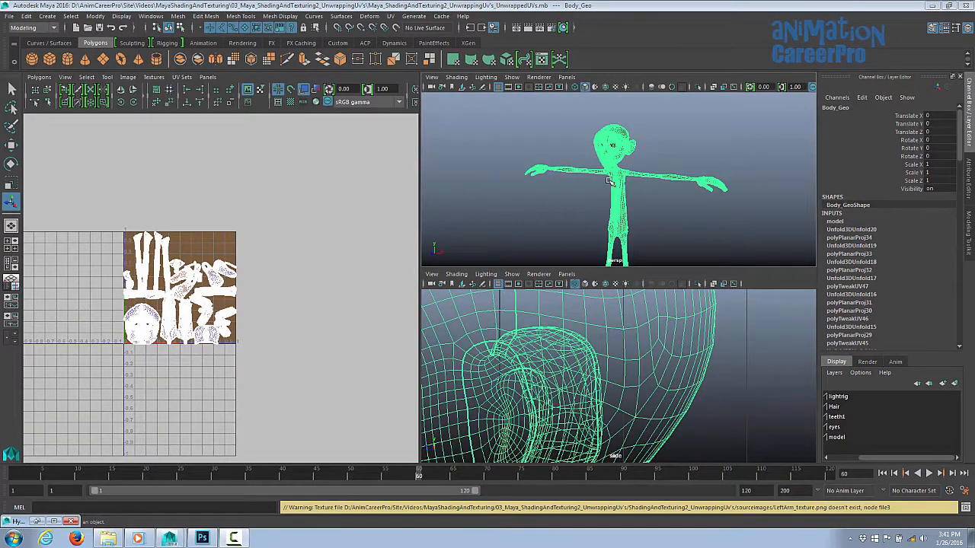
Enlarge the perspective view around the character's upper body and deselect the body in shaded display
left_click_drag(609, 181, 690, 196, "alt")
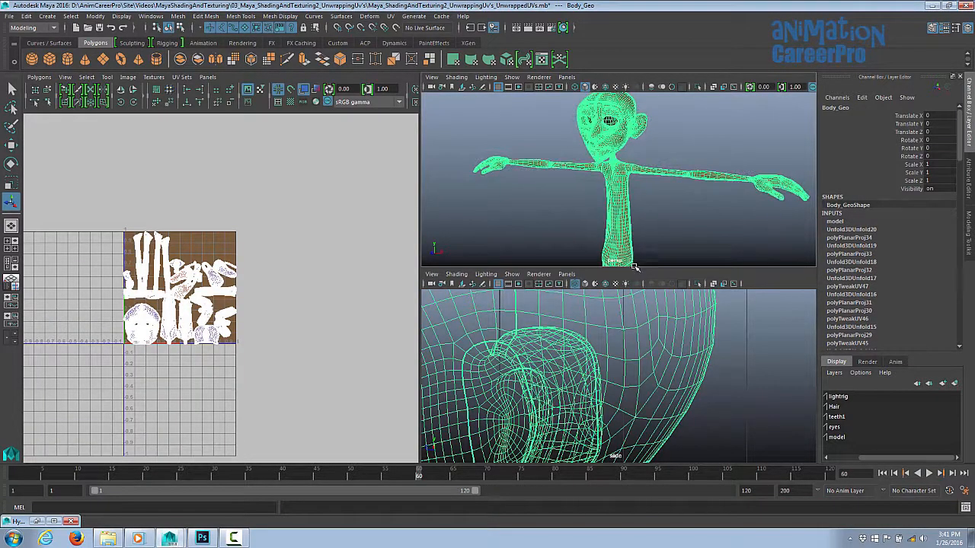
left_click_drag(636, 271, 636, 364)
scroll(659, 306, "up", 10)
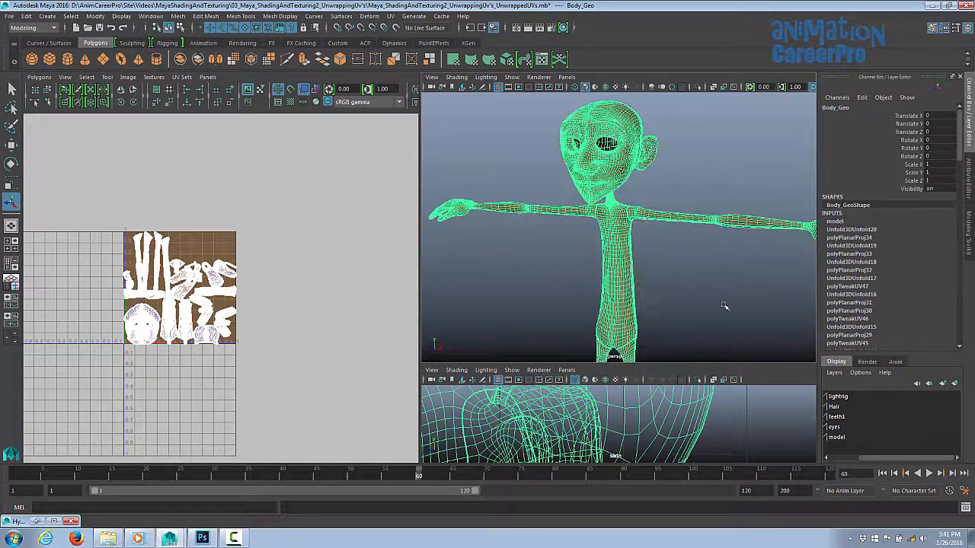
left_click(663, 267)
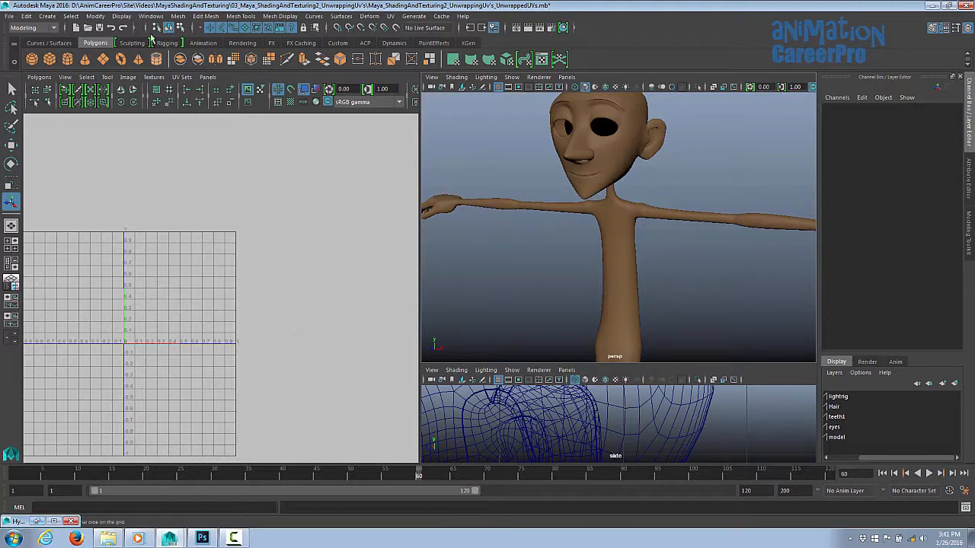
Open the Hypershade and select the objects that use the blinn1 material
left_click(37, 522)
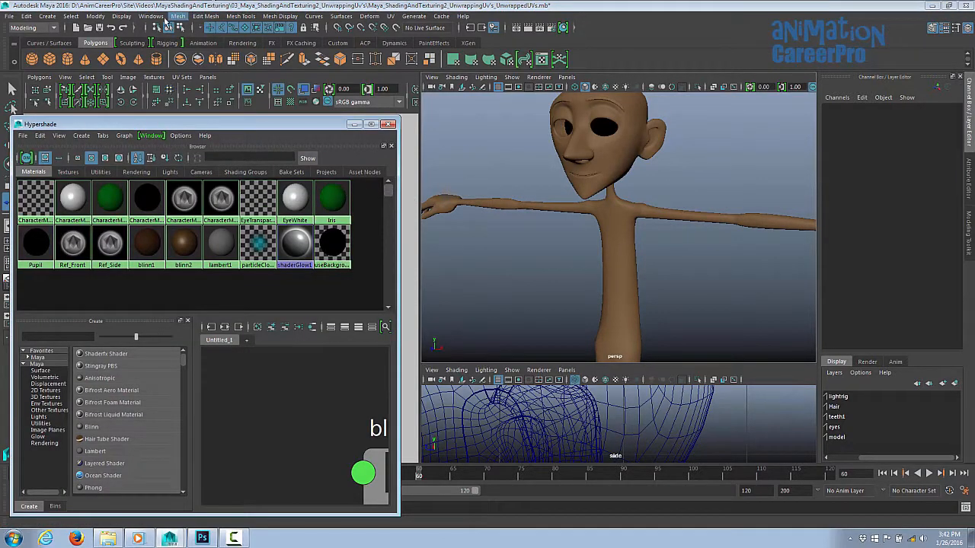
left_click(151, 16)
mouse_move(179, 73)
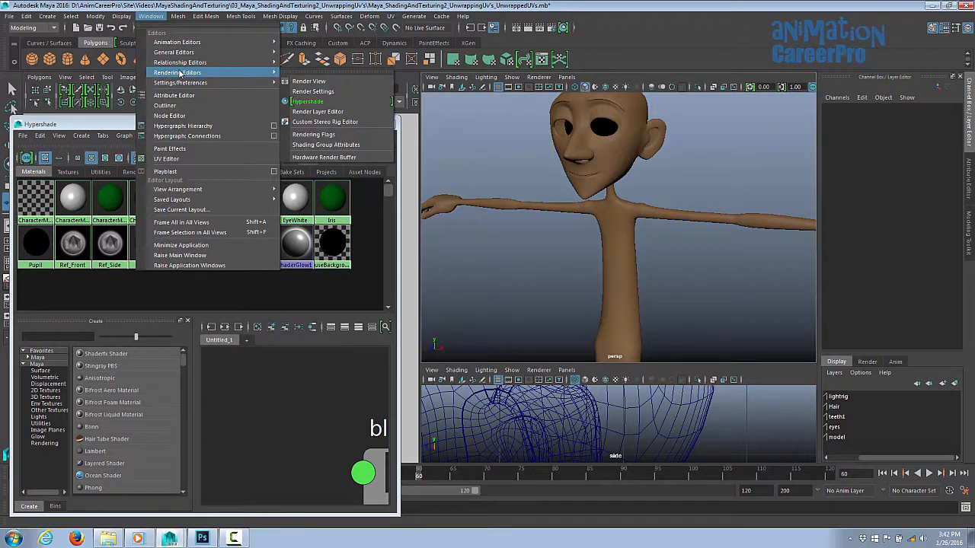
left_click(307, 101)
left_click(156, 251)
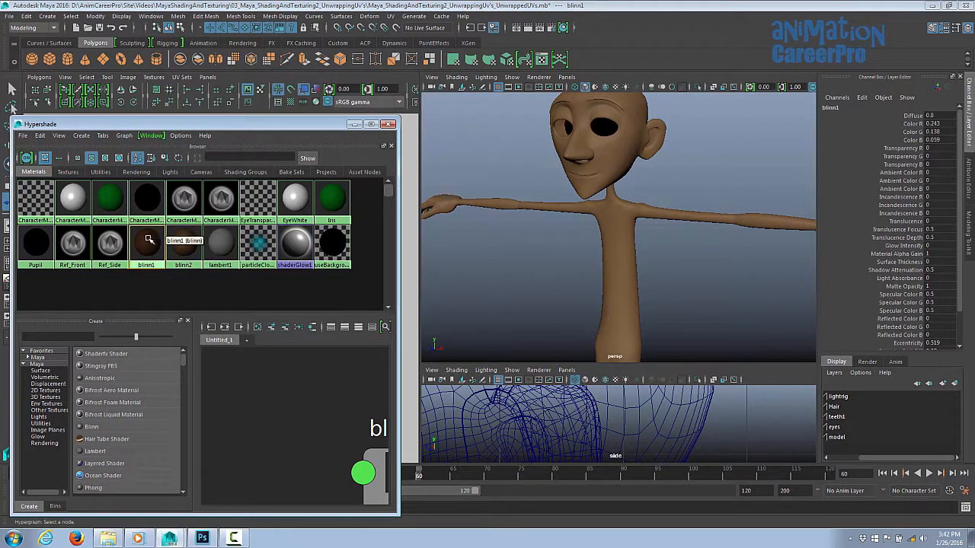
right_click_drag(150, 251, 180, 251)
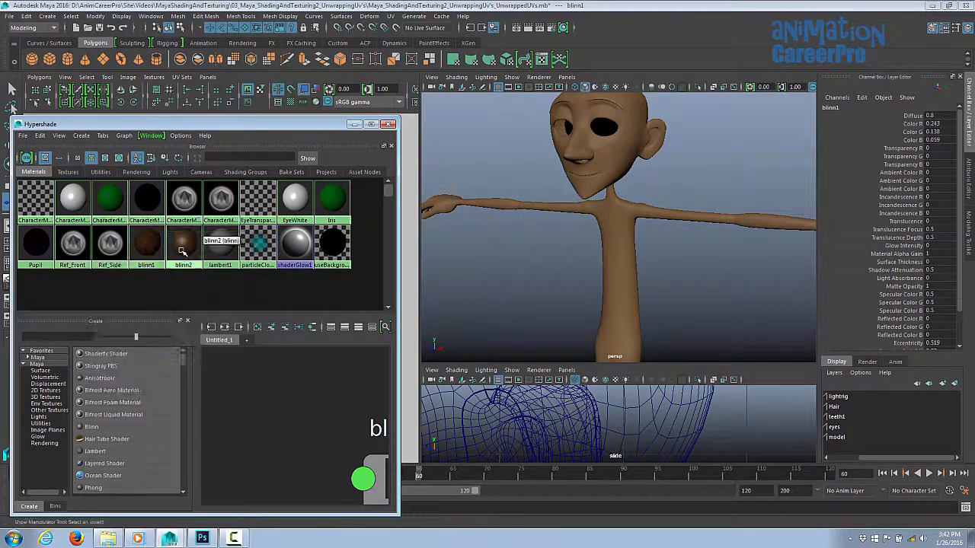
right_click(149, 245)
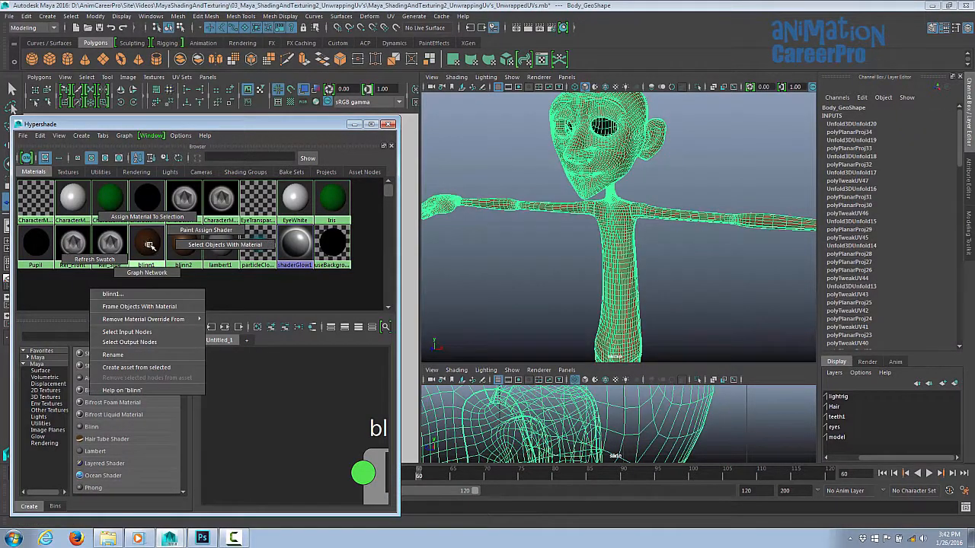
left_click(197, 246)
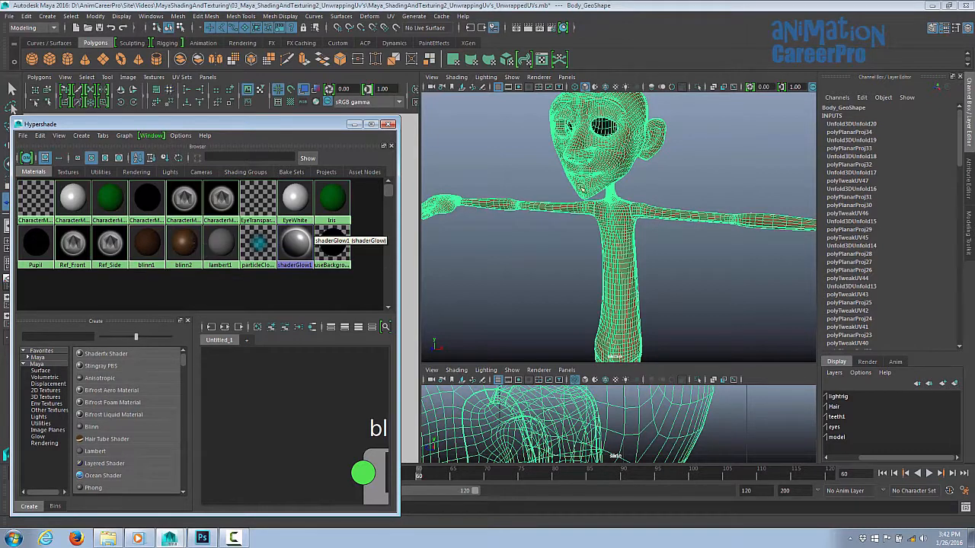
Delete the blinn2 material and connect a Checker texture to the Color of blinn1
left_click(182, 246)
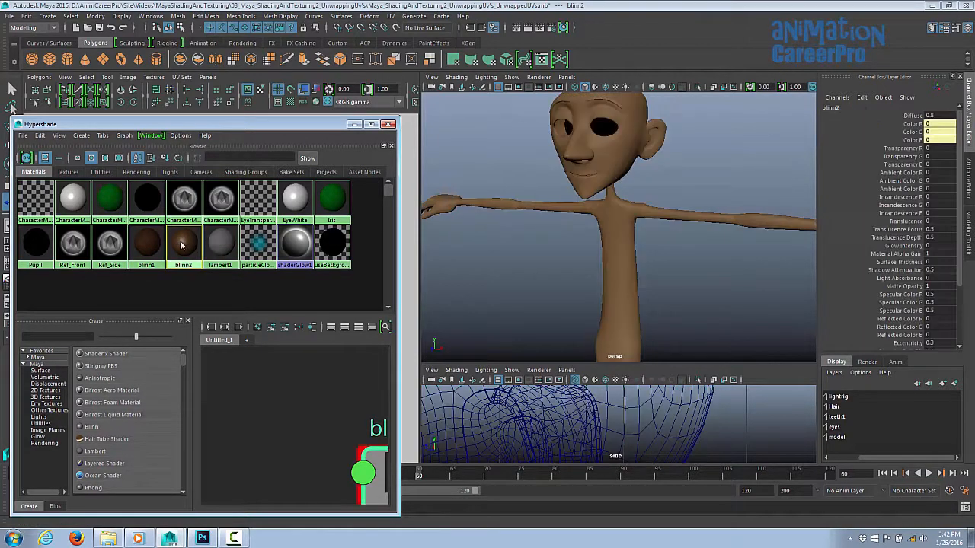
key("Delete")
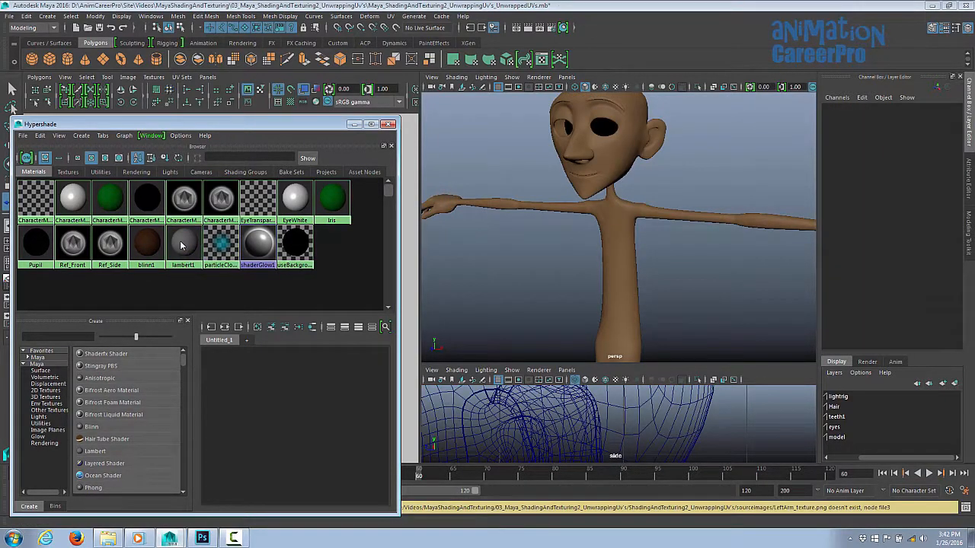
left_click(157, 246)
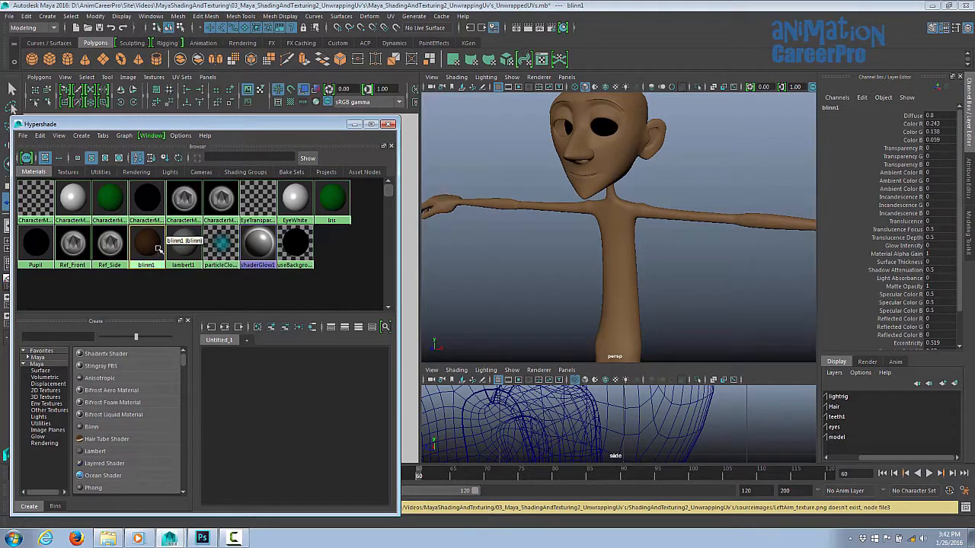
left_click(968, 183)
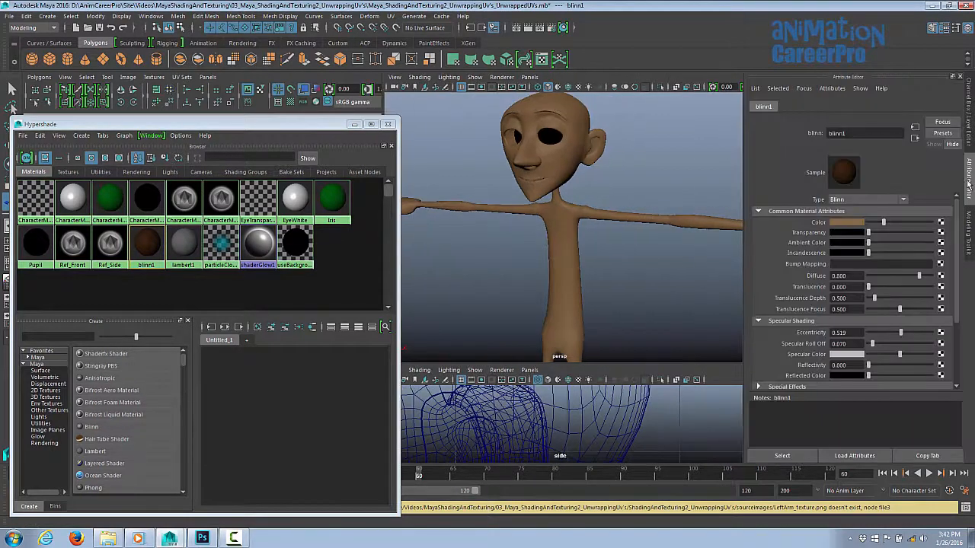
left_click(941, 223)
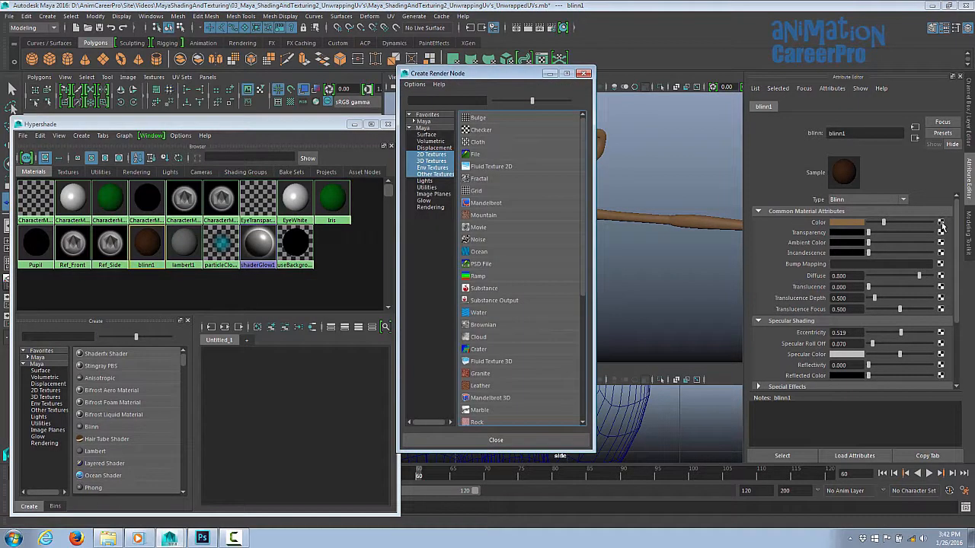
left_click(480, 130)
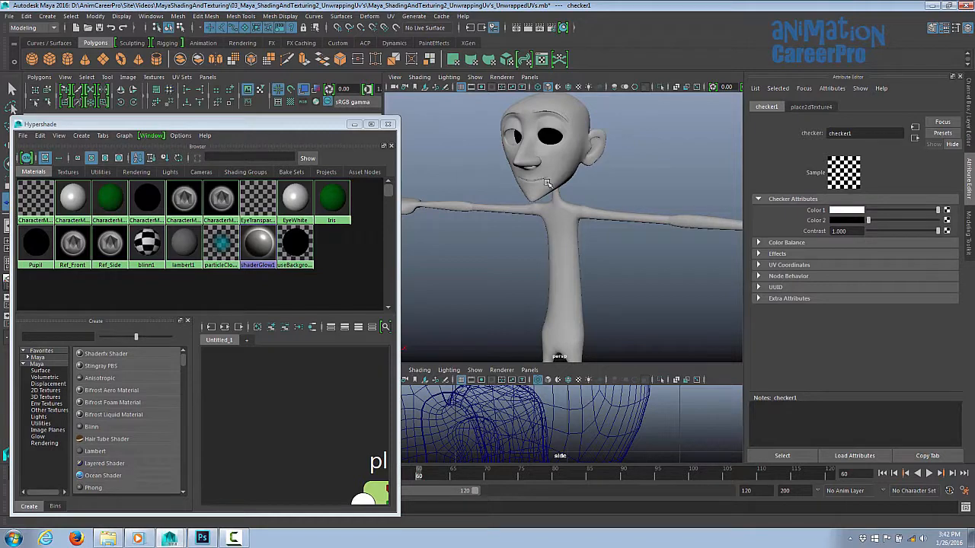
Display the textures on the character in the perspective view and minimize the Hypershade
key("6")
mouse_move(620, 208)
left_mouse_down("alt")
mouse_move(540, 198)
mouse_move(604, 203)
left_mouse_up("alt")
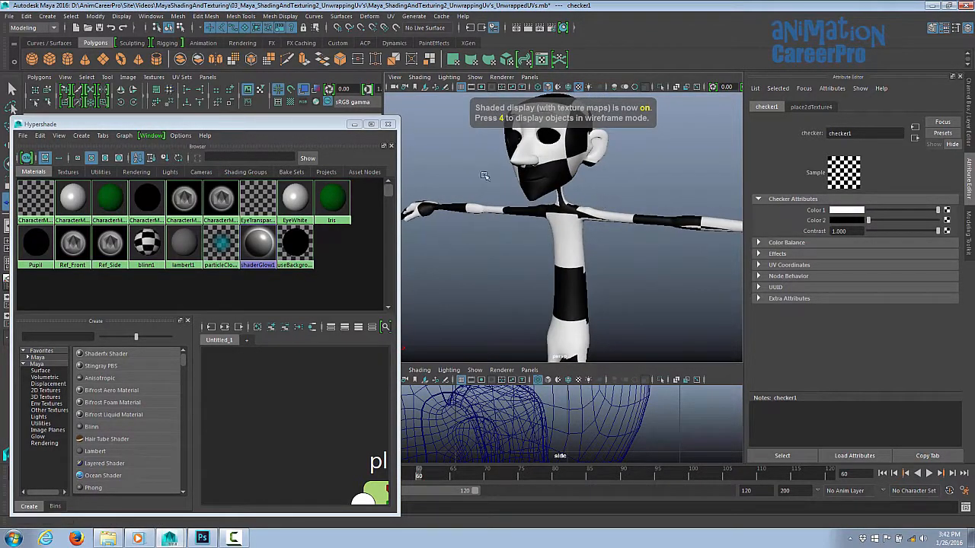
left_click(356, 124)
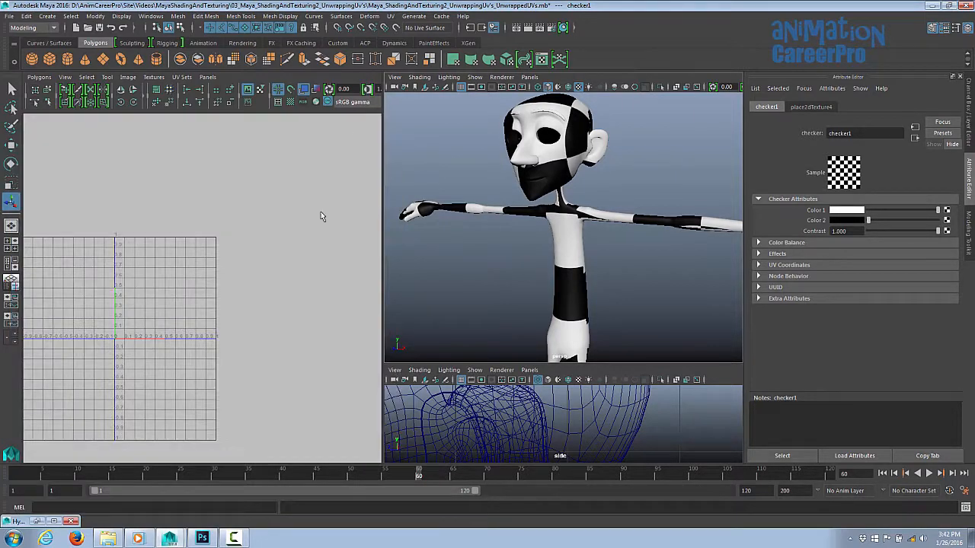
Select the body and pick the faces of its back torso shell, bringing both into view for comparison
left_click(566, 218)
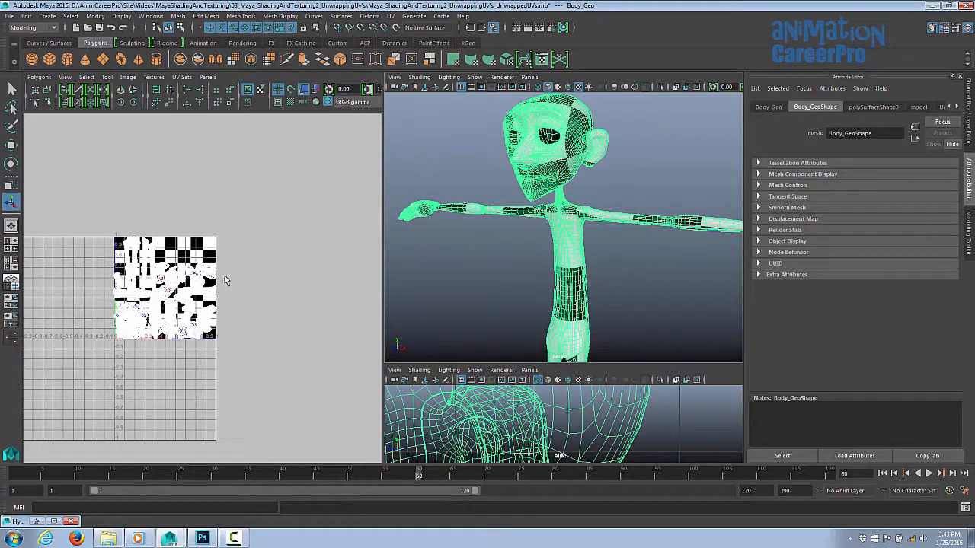
right_click_drag(227, 280, 260, 280, "alt")
middle_click_drag(261, 279, 383, 284, "alt")
middle_click_drag(246, 296, 285, 350, "alt")
right_click_drag(286, 350, 263, 390, "alt")
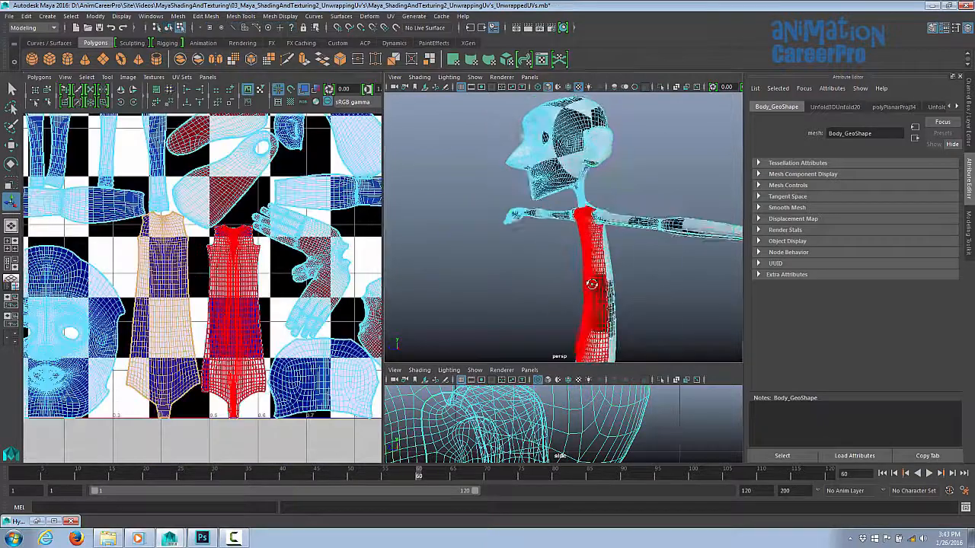
left_click_drag(442, 259, 479, 282, "alt")
right_click_drag(479, 282, 502, 289, "alt")
middle_click_drag(503, 289, 457, 270, "alt")
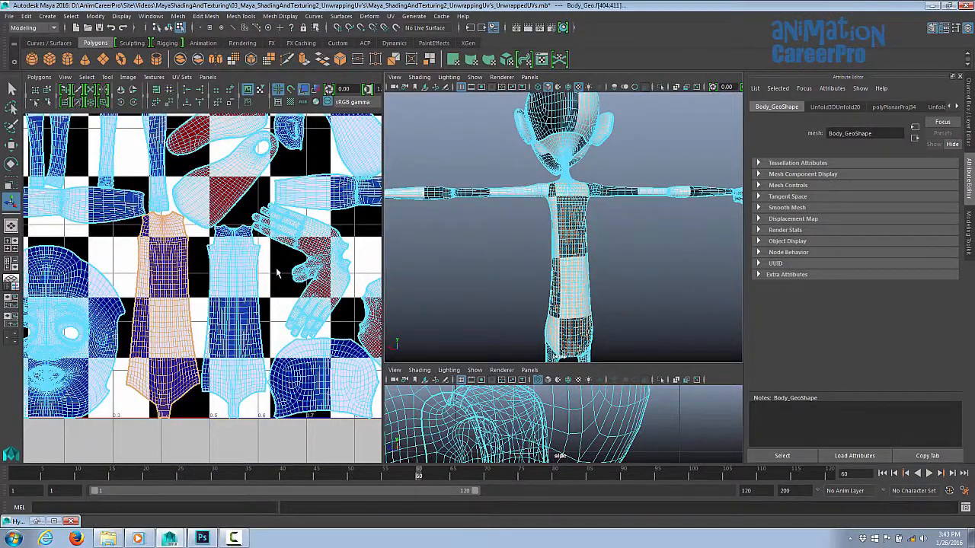
Scale the back torso shell up well beyond the UV square to compare the checker size on the character's back
key("r")
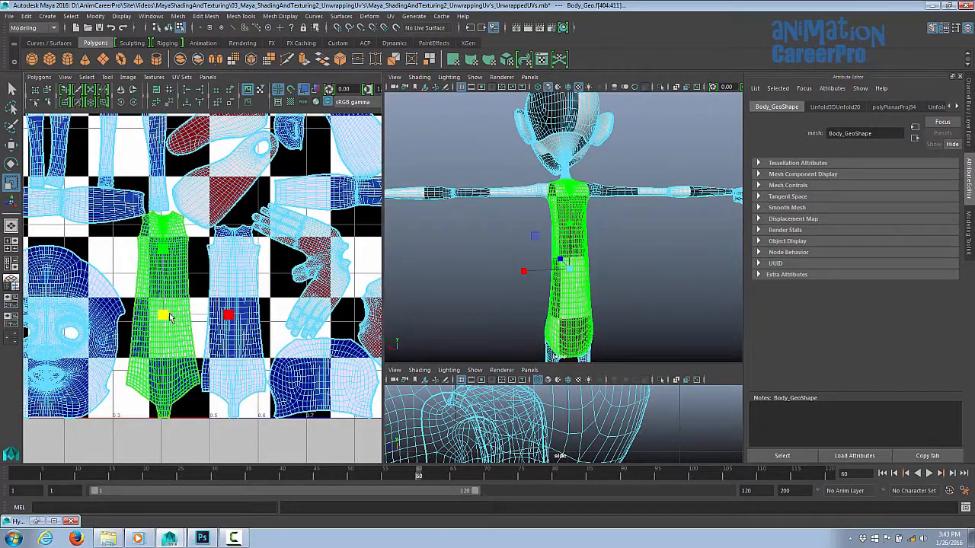
left_click_drag(169, 317, 221, 316)
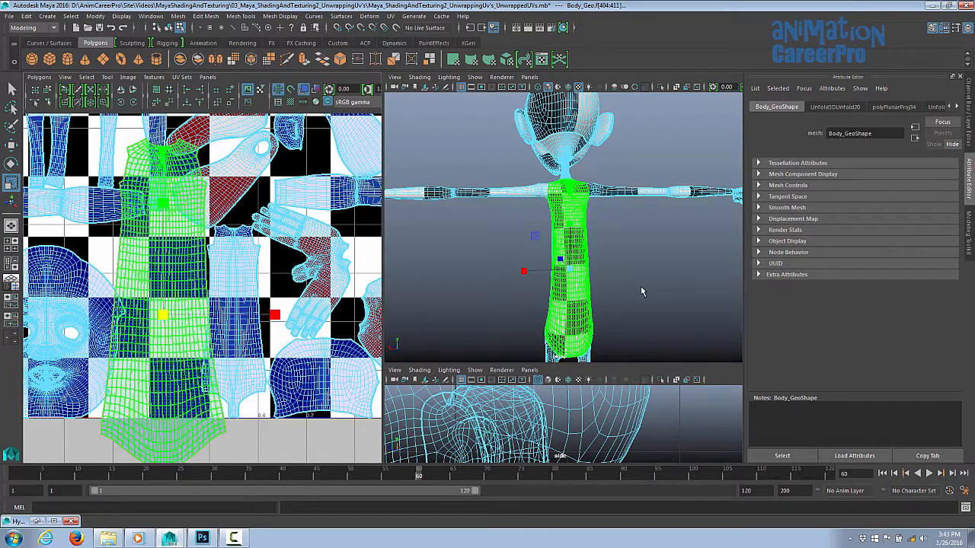
left_click_drag(641, 288, 643, 286, "alt")
right_click_drag(643, 286, 853, 298, "alt")
left_click_drag(716, 297, 682, 324, "alt")
middle_click_drag(660, 278, 572, 280, "alt")
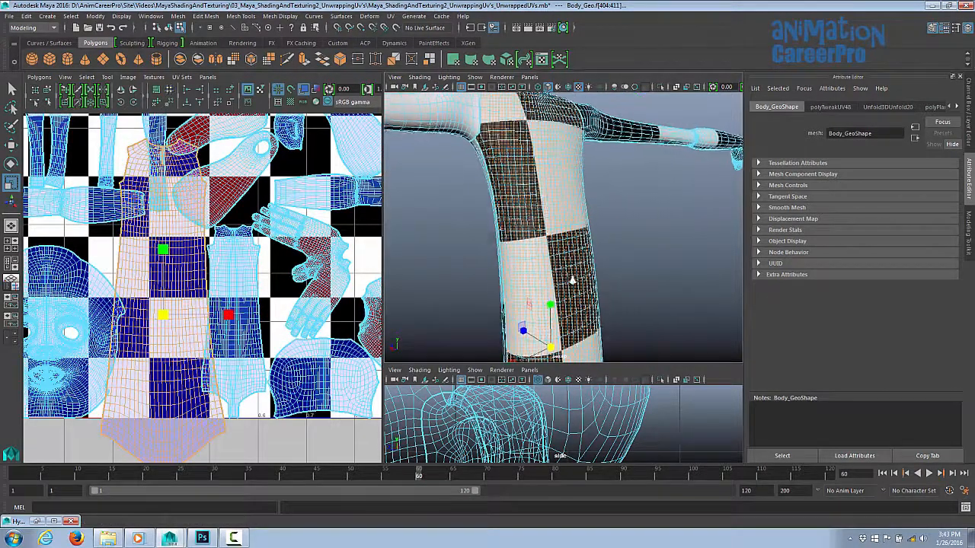
right_click_drag(572, 280, 573, 281, "alt")
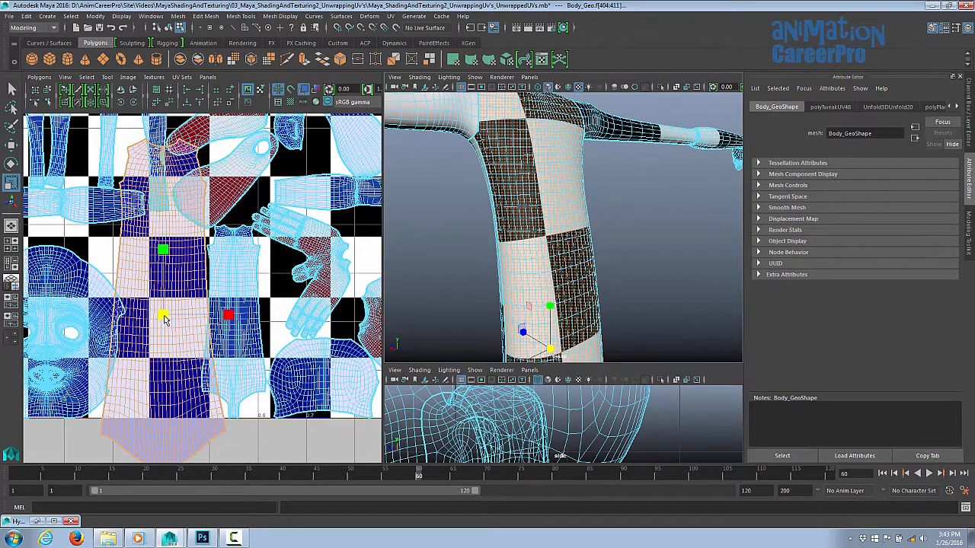
left_click_drag(163, 318, 261, 316)
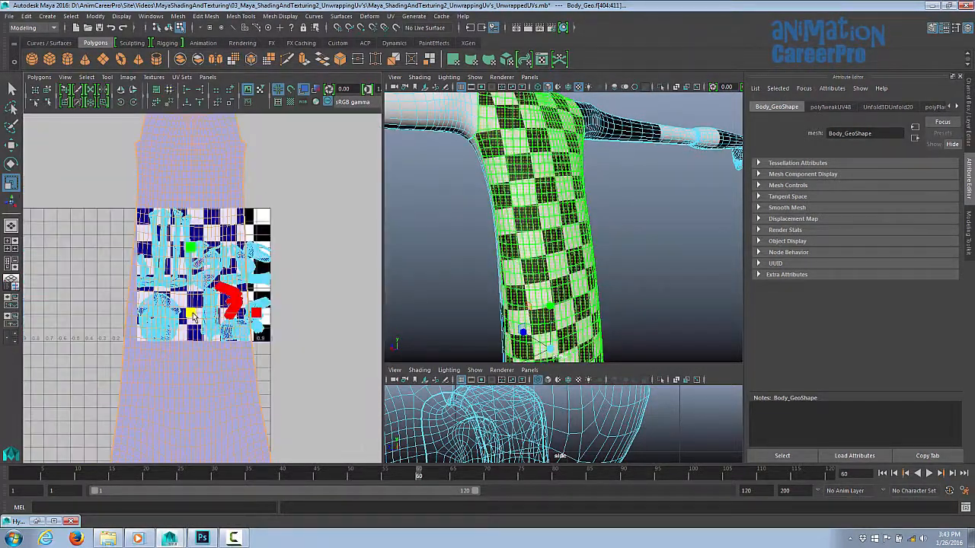
left_click_drag(192, 315, 149, 235)
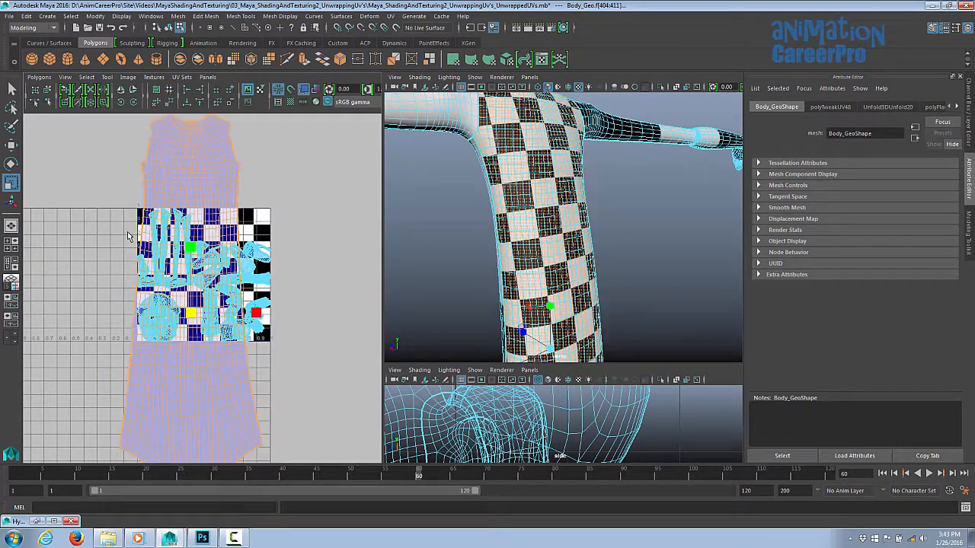
Undo the enlargement of the back torso shell so it returns inside the UV square
key("ctrl+z")
key("ctrl+z")
key("ctrl+z")
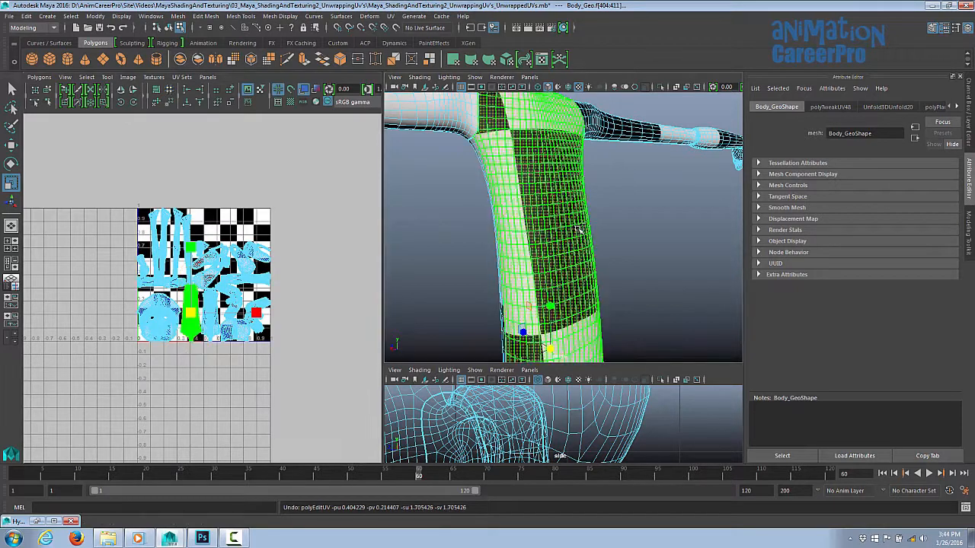
scroll(631, 244, "down", 4)
left_click_drag(632, 243, 617, 242, "alt")
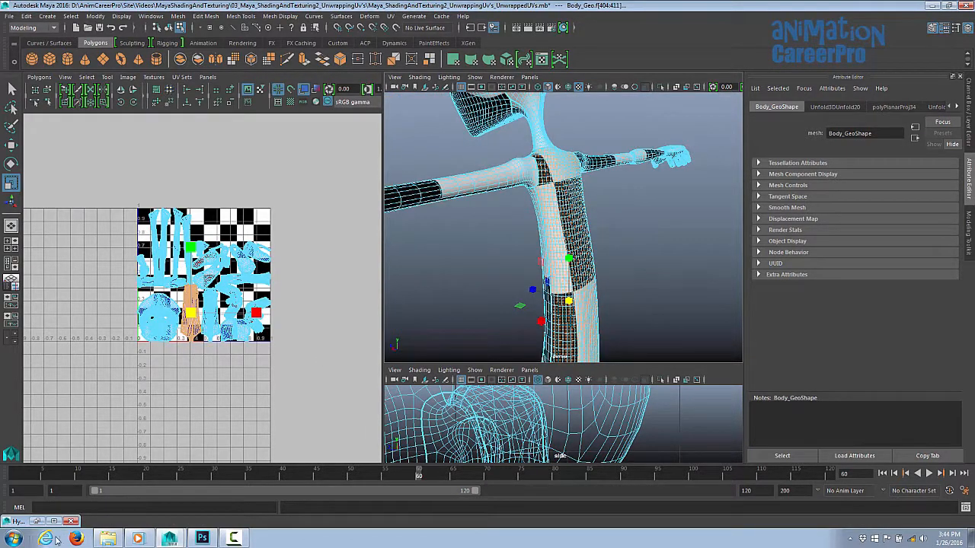
Open the 2D placement settings of blinn1's checker texture from the Hypershade and set Repeat UV to 20 by 20
left_click(36, 521)
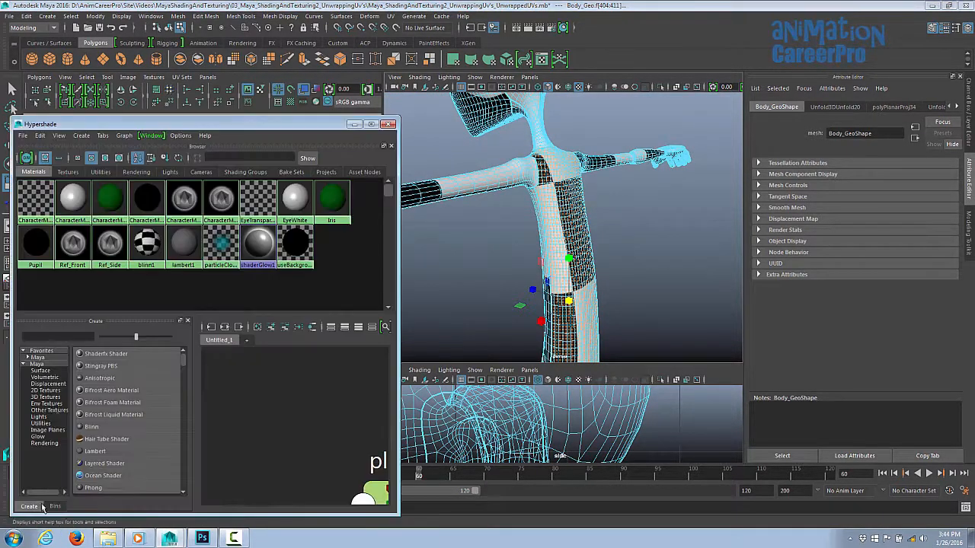
left_click(145, 246)
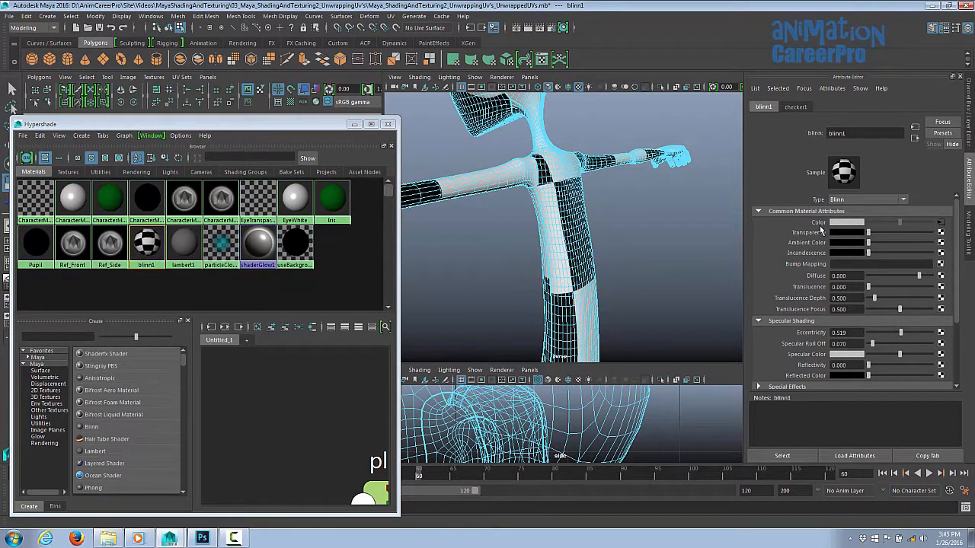
left_click(941, 223)
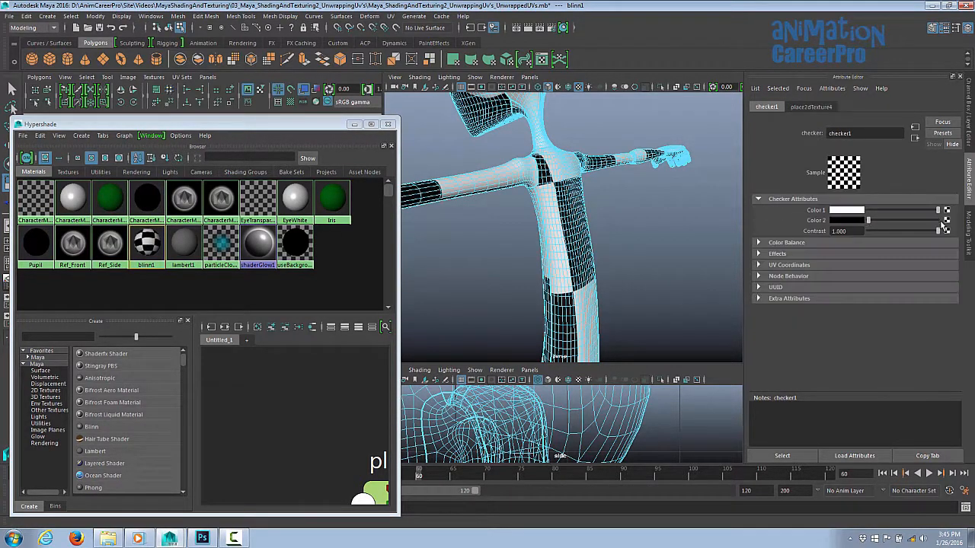
left_click(812, 107)
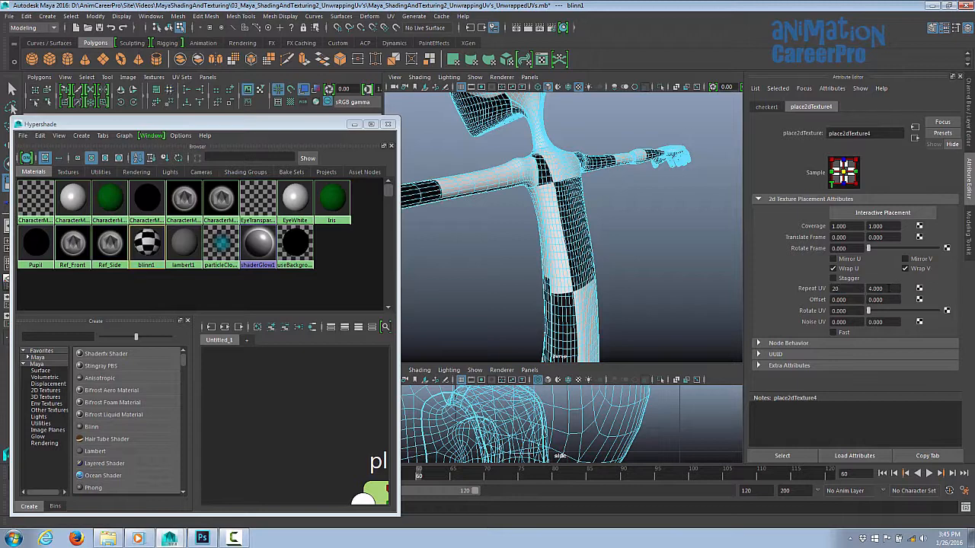
key("Tab")
type("20")
key("Return")
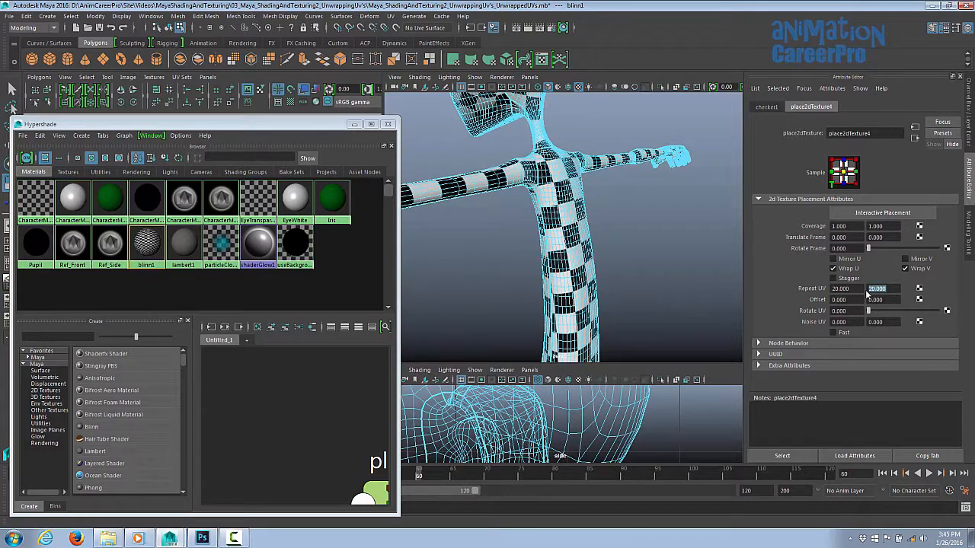
Set the checker's Repeat UV to 30 by 30 and minimize the Hypershade
left_click_drag(626, 259, 651, 270, "alt")
right_click_drag(650, 270, 705, 271, "alt")
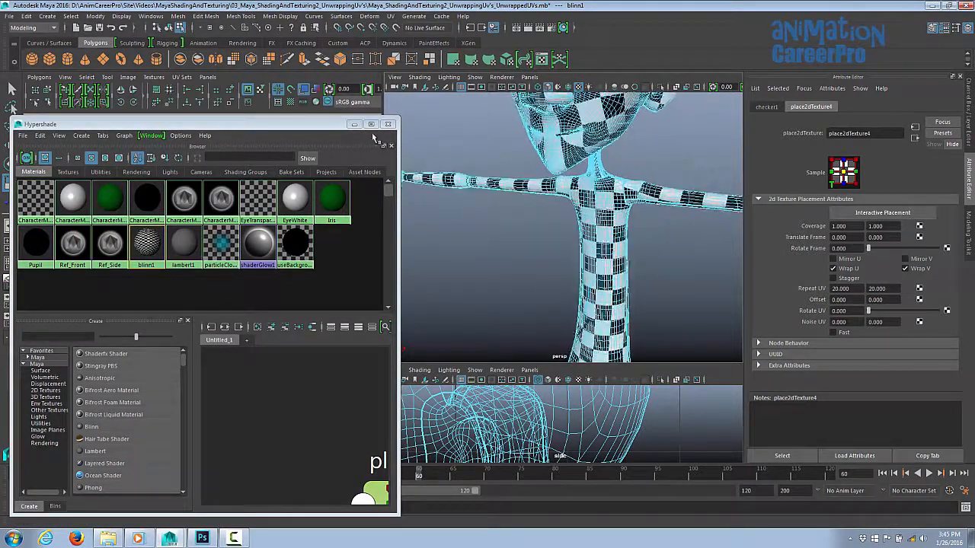
left_click_drag(329, 125, 338, 142)
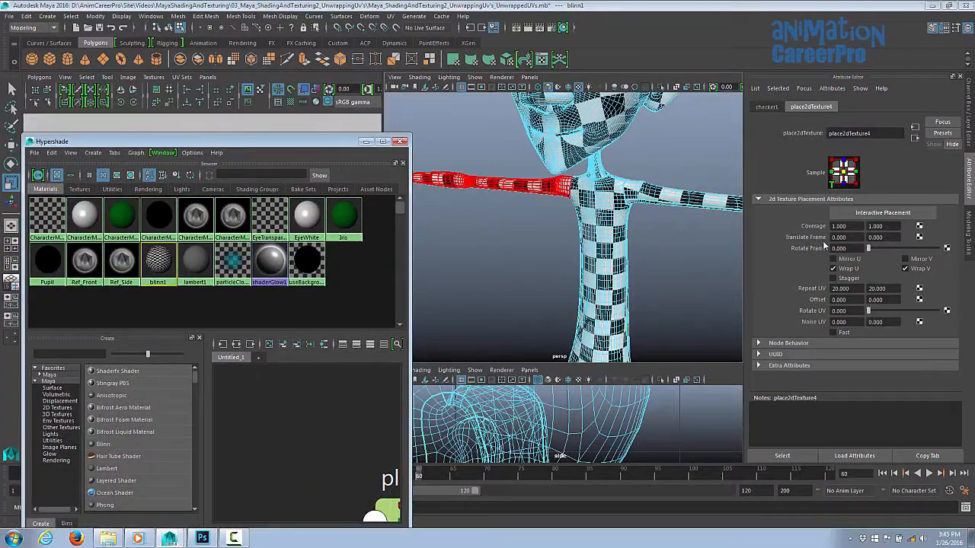
left_click_drag(851, 290, 824, 297)
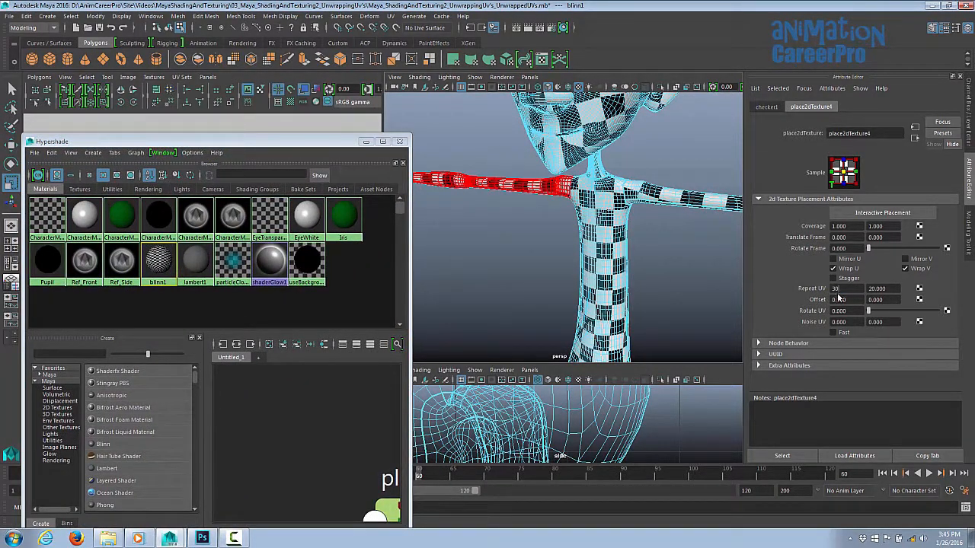
key("Tab")
type("30")
key("Return")
left_click(366, 142)
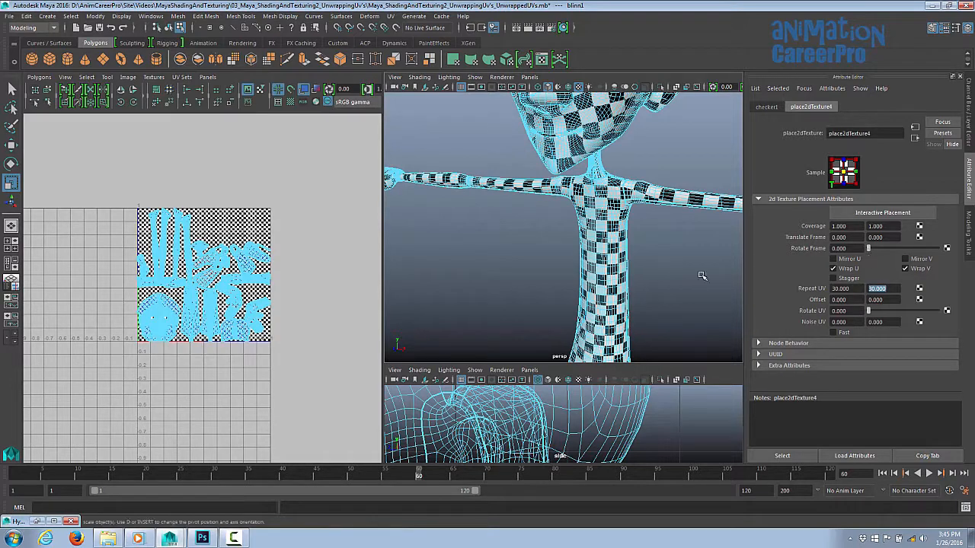
Frame the UV layout and turn off the texture image display in the UV Editor
right_click_drag(294, 263, 572, 259, "alt")
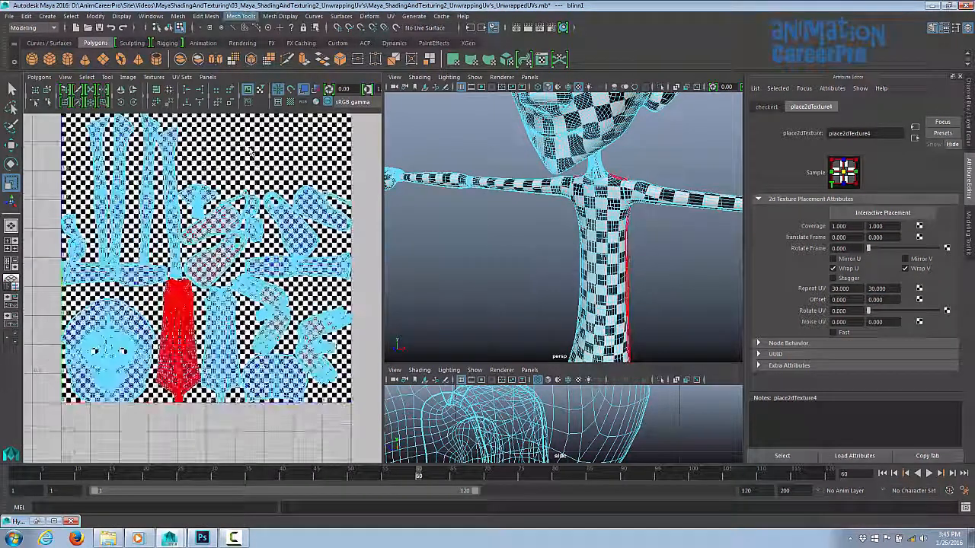
key("f")
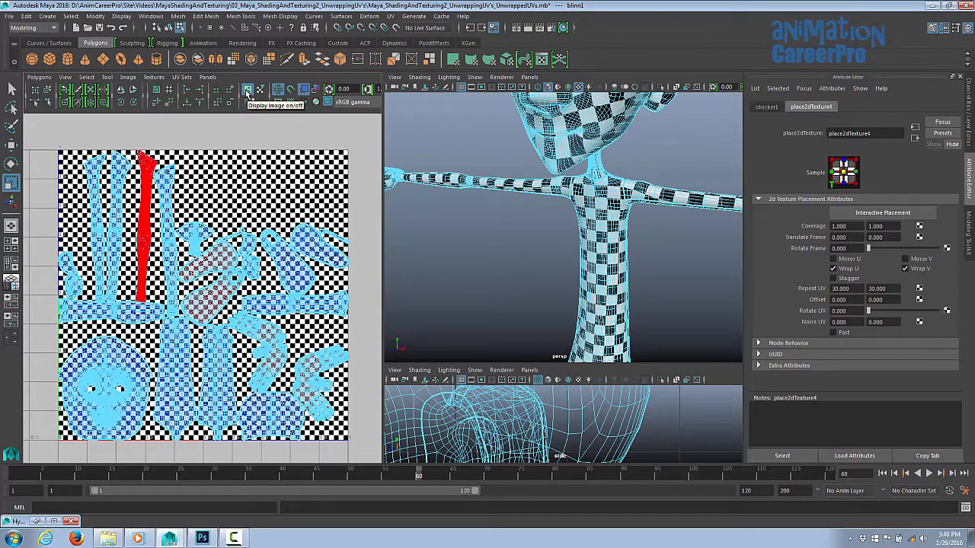
left_click(248, 90)
left_click(247, 91)
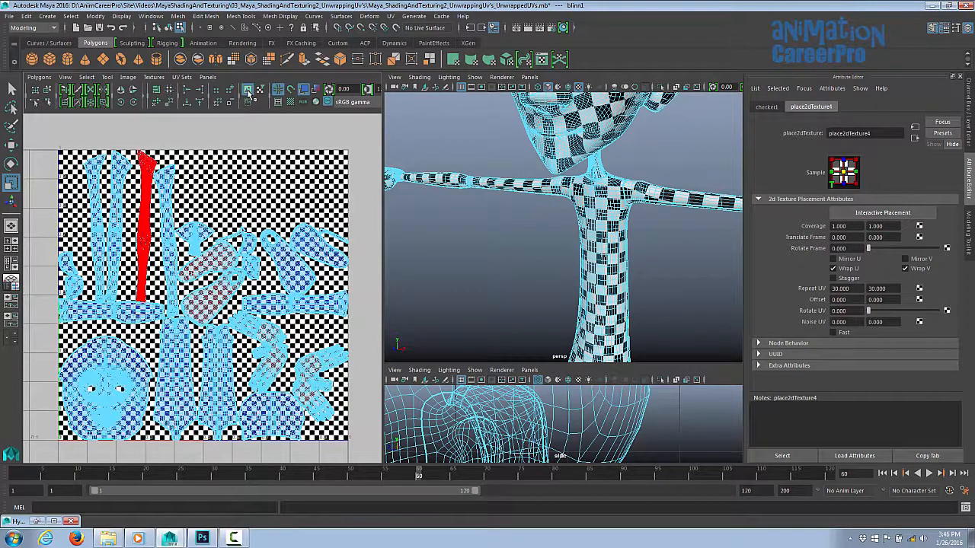
left_click(248, 90)
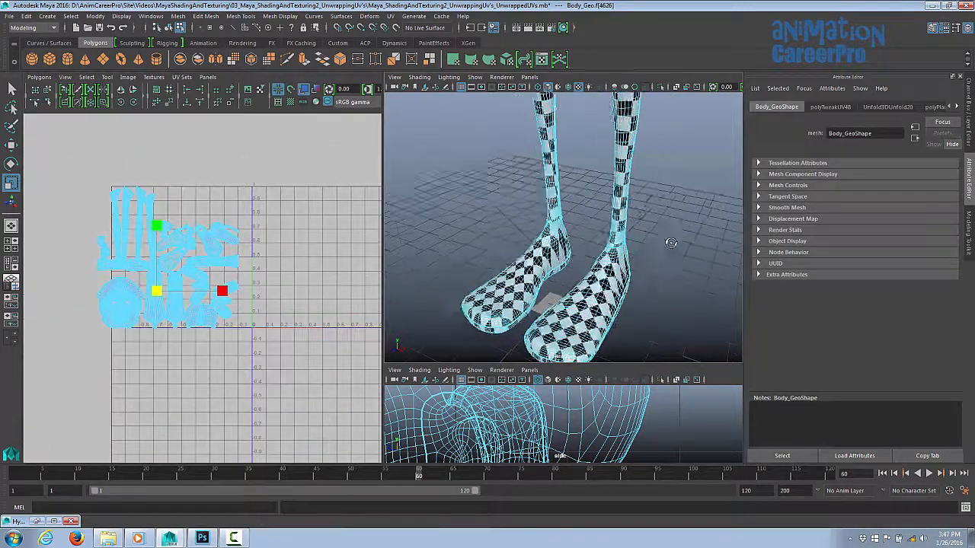
Select the front torso shell and scale it up to compare the checker size on the chest with the arms
left_click_drag(640, 229, 628, 279, "alt")
middle_click_drag(599, 163, 602, 328, "alt")
left_click_drag(602, 328, 579, 300, "alt")
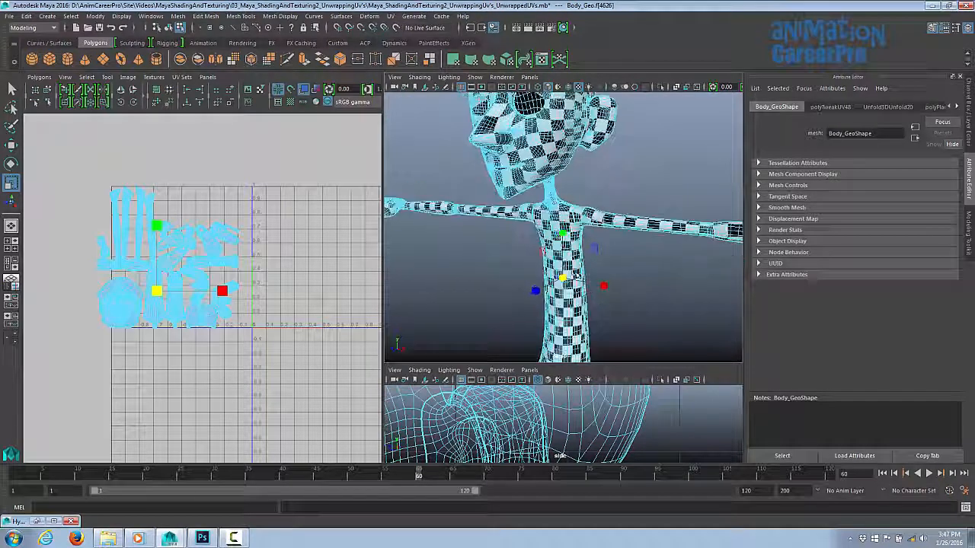
left_click(177, 298)
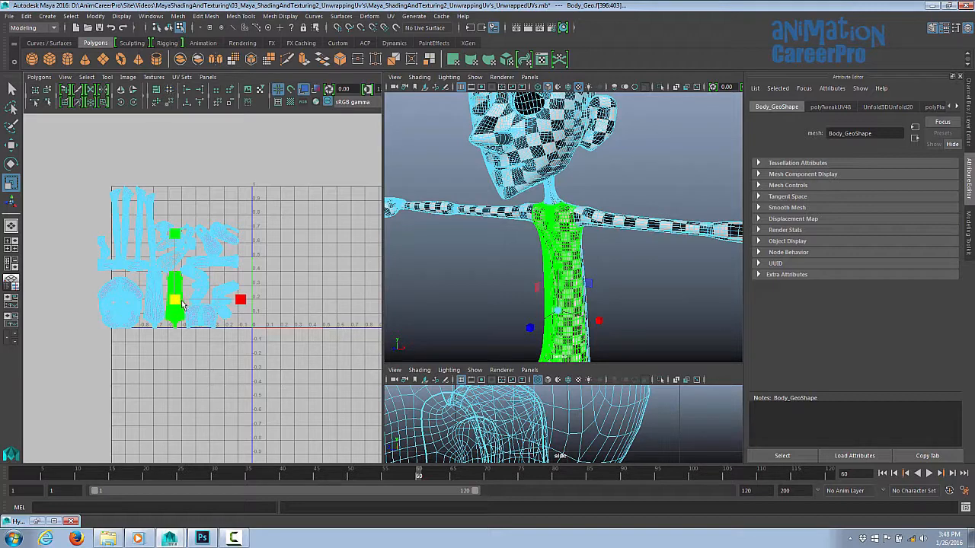
left_click_drag(182, 304, 224, 304)
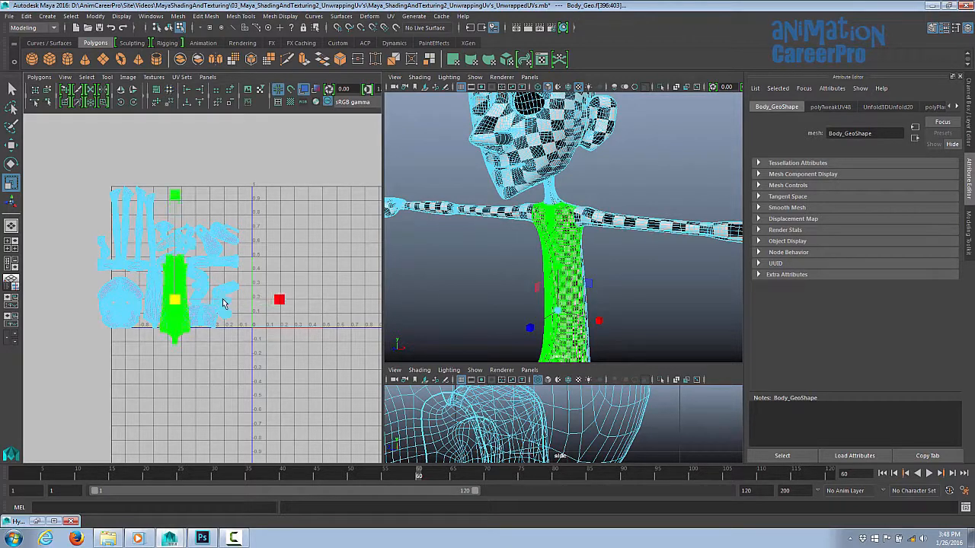
right_click_drag(644, 311, 746, 321, "alt")
left_click_drag(629, 287, 598, 290, "alt")
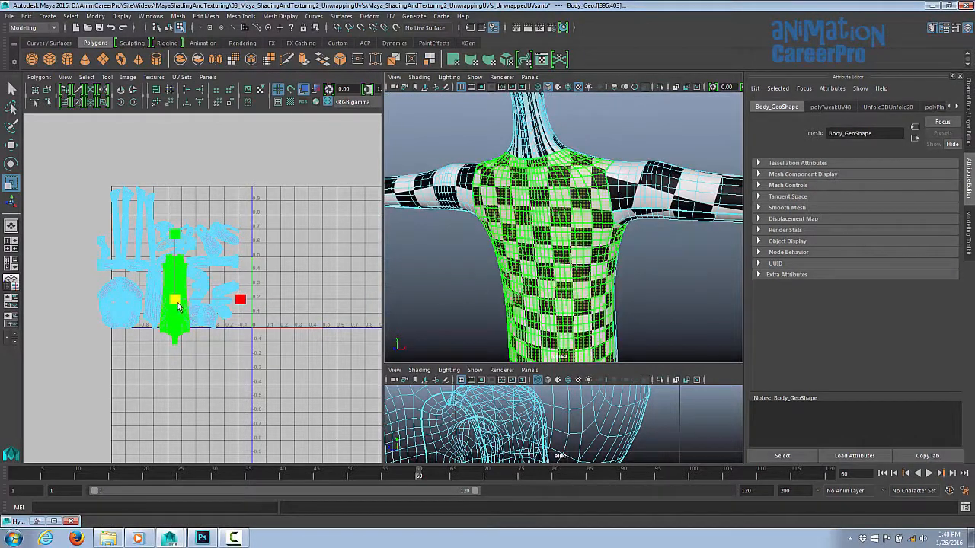
Try scaling the front torso shell down, undo the scaling, and examine the checkers across the torso, arms and head
left_click_drag(177, 305, 141, 328)
key("ctrl+z")
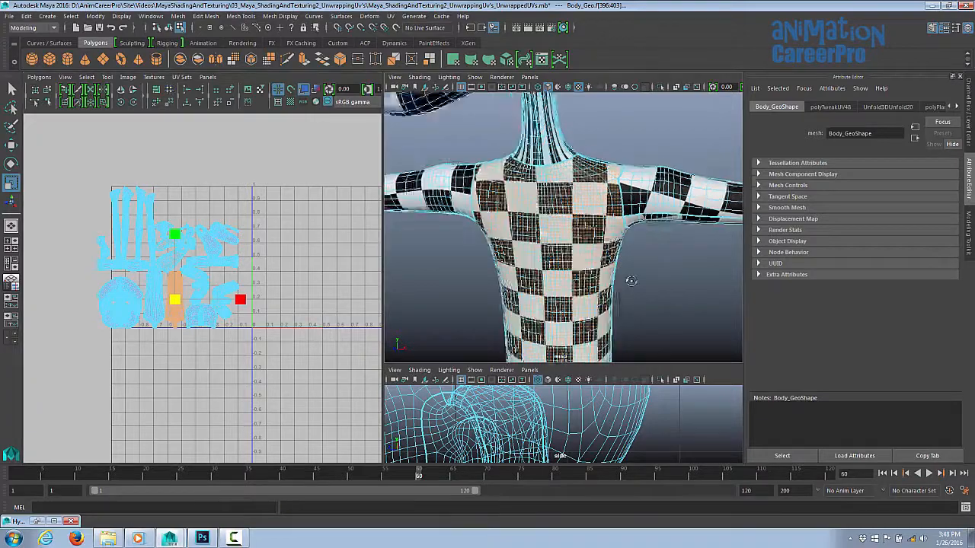
left_click_drag(550, 266, 468, 274, "alt")
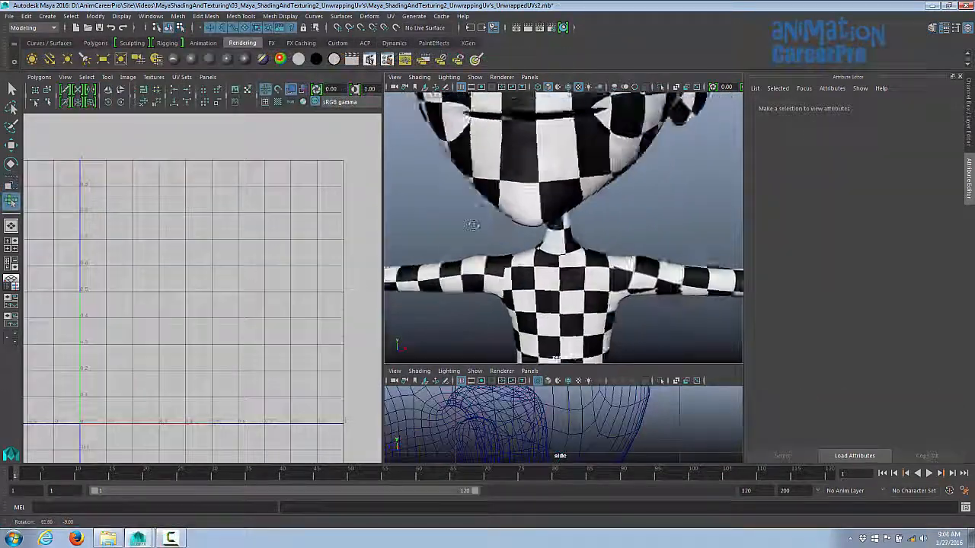
left_click_drag(447, 232, 370, 263, "alt")
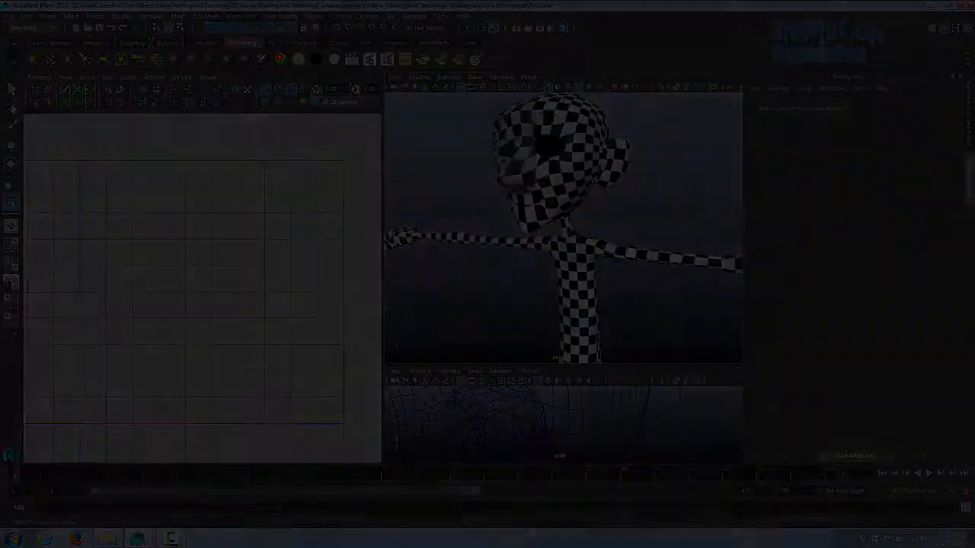